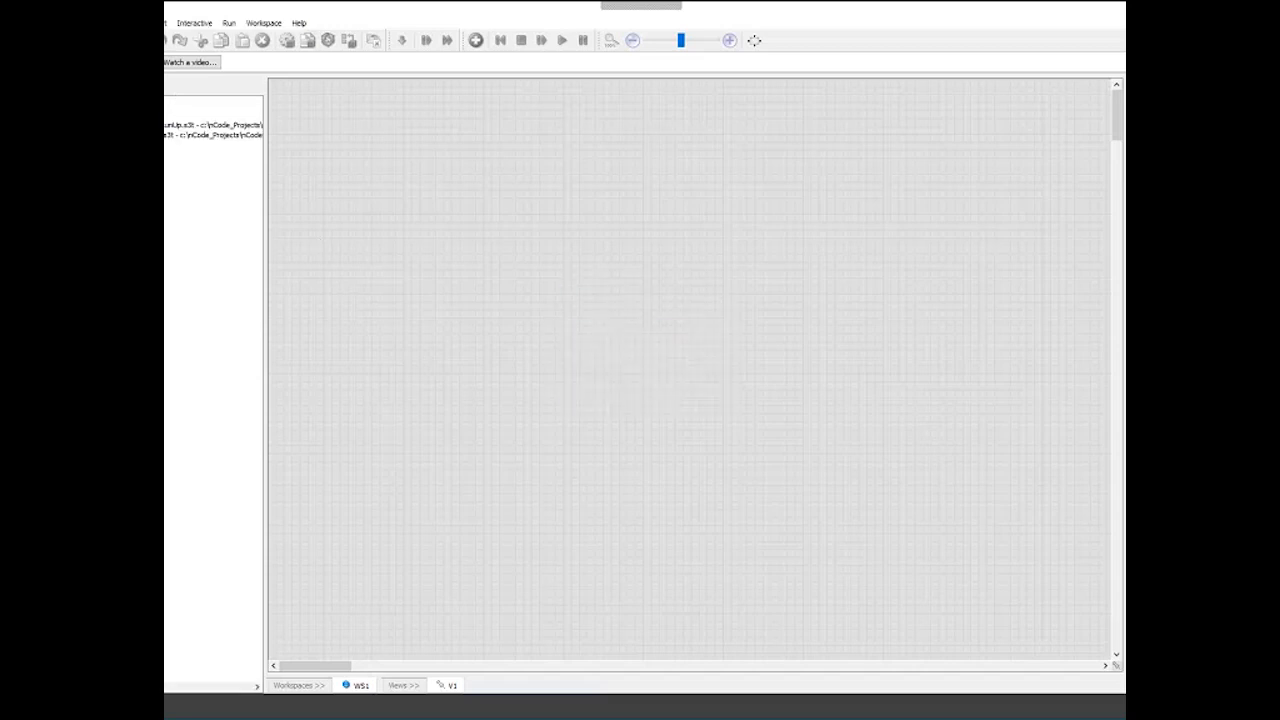
# - Browse the glyph palette categories to examine the available analysis glyphs
pyautogui.click(213, 125)
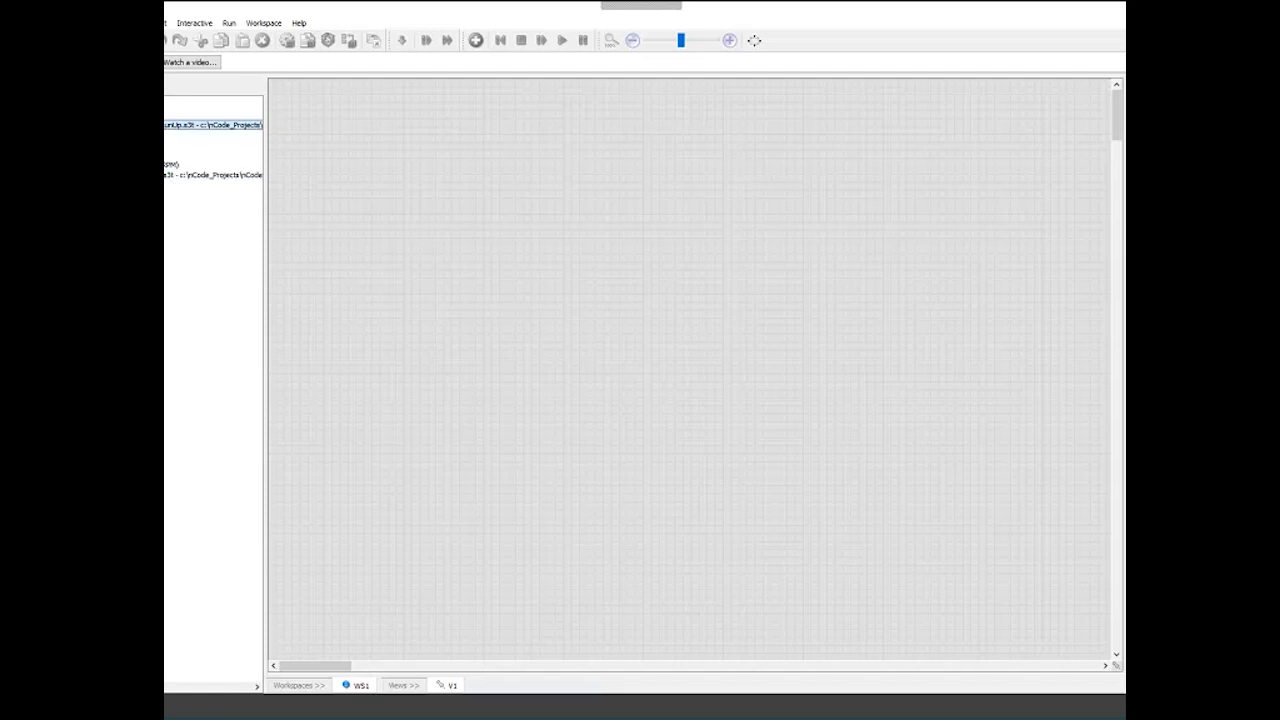
pyautogui.click(213, 164)
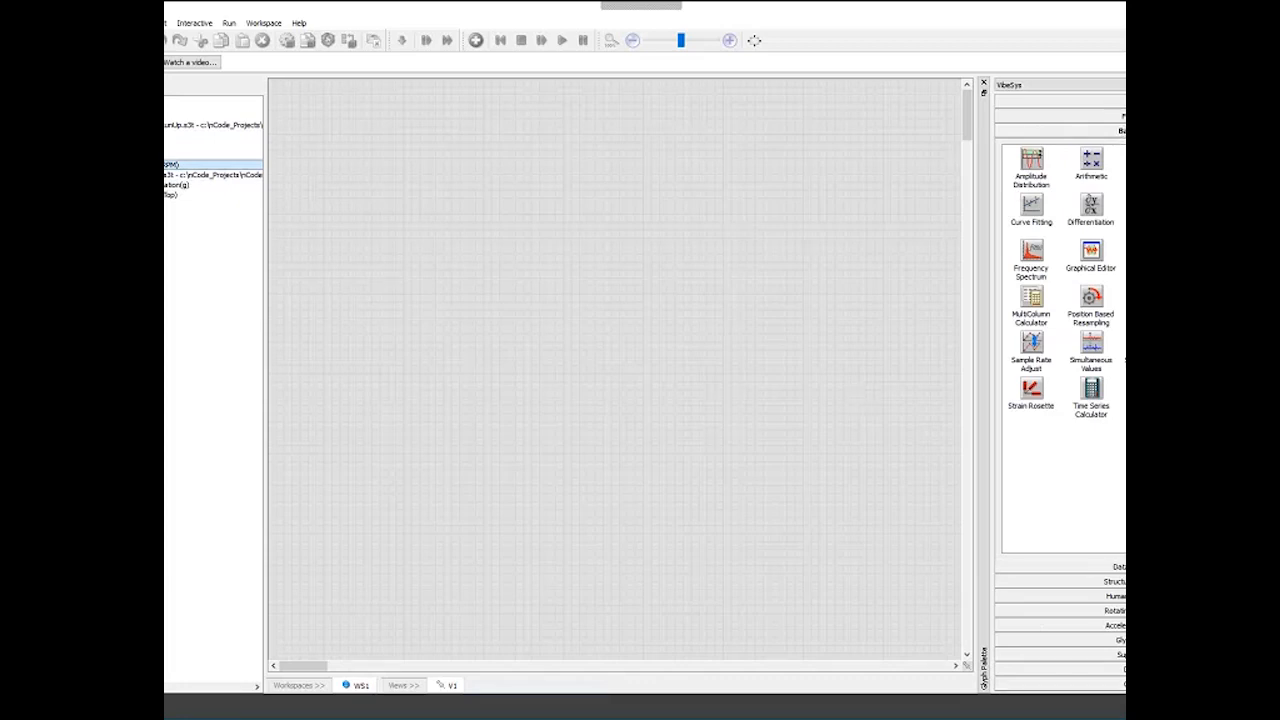
pyautogui.click(1115, 566)
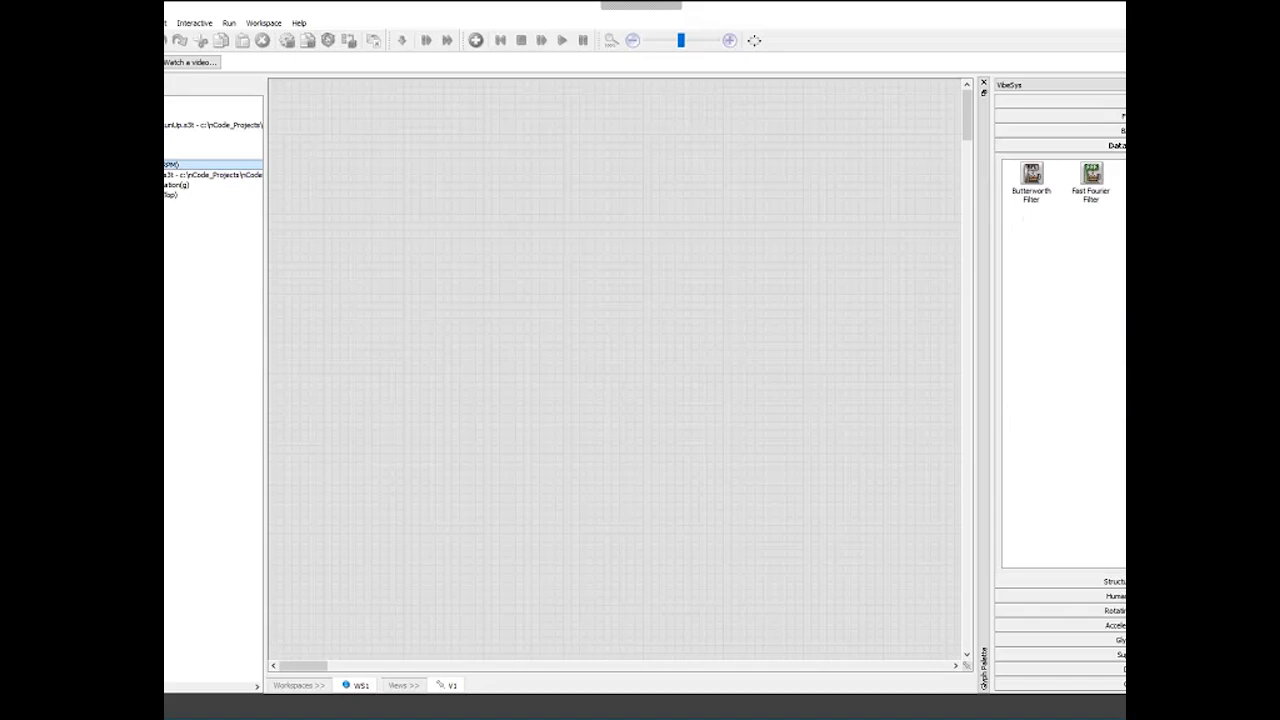
pyautogui.click(1110, 581)
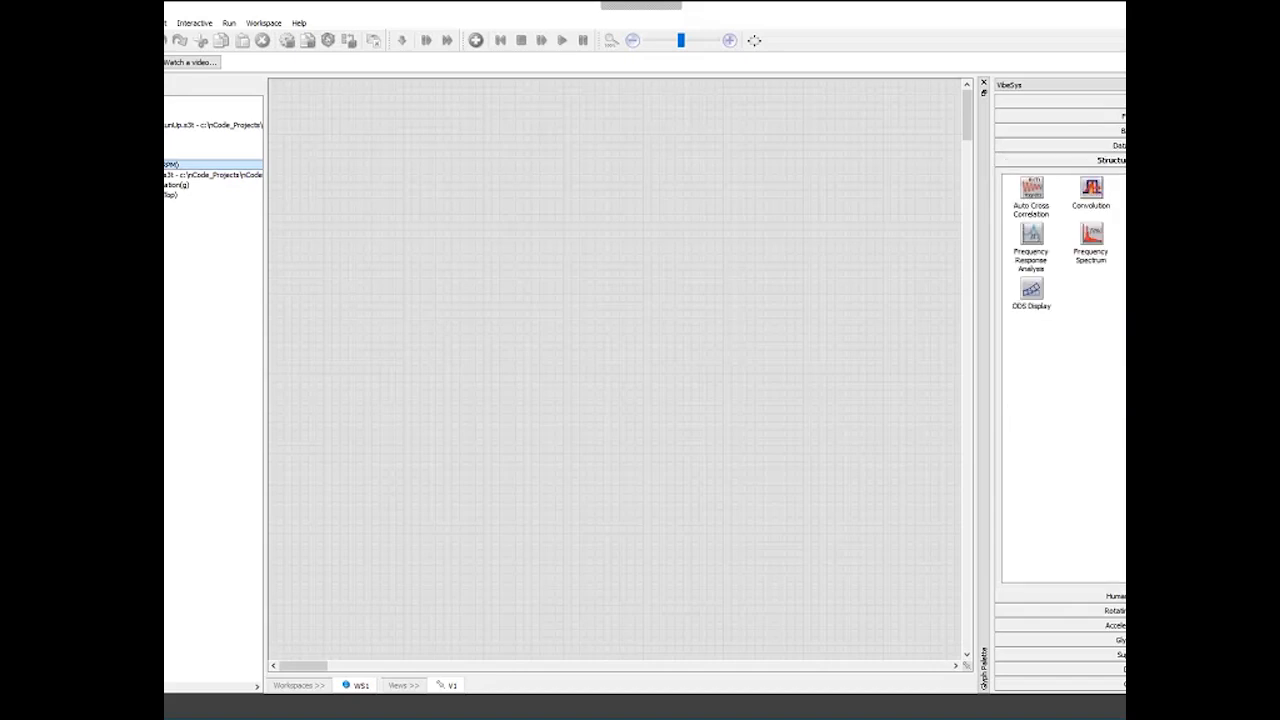
pyautogui.click(1113, 596)
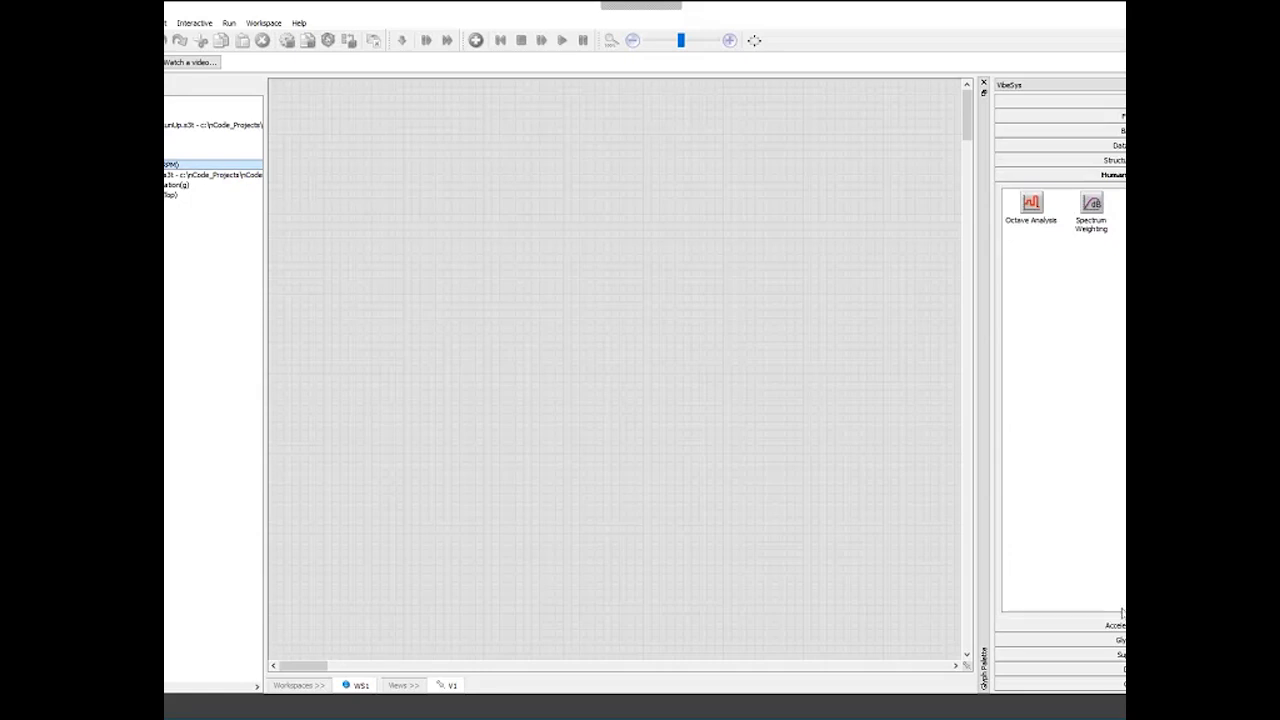
pyautogui.click(1113, 610)
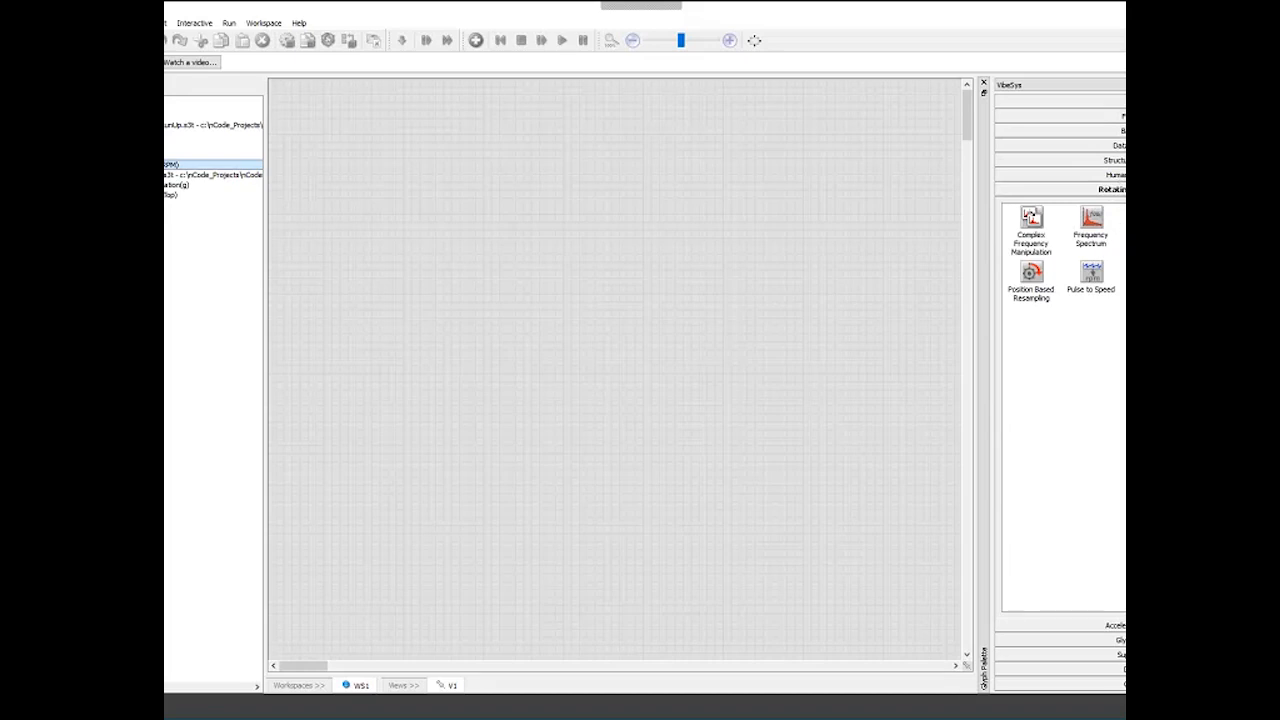
pyautogui.click(1091, 272)
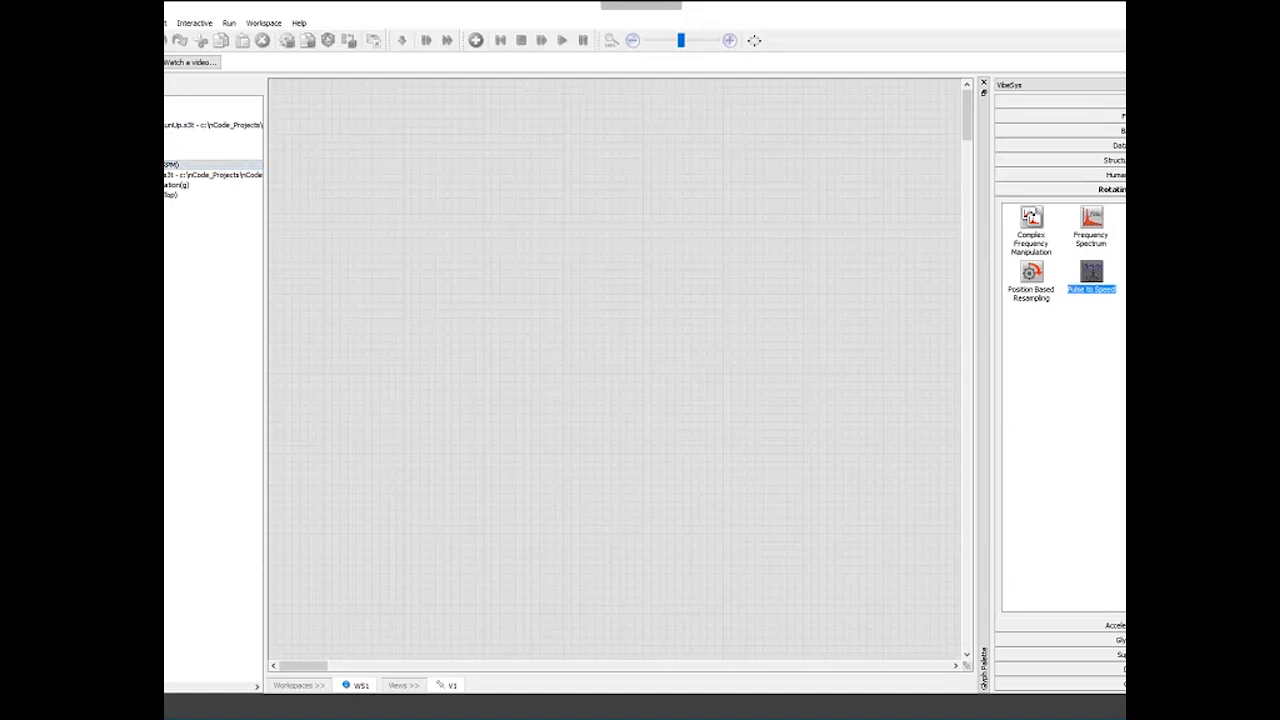
pyautogui.click(1024, 236)
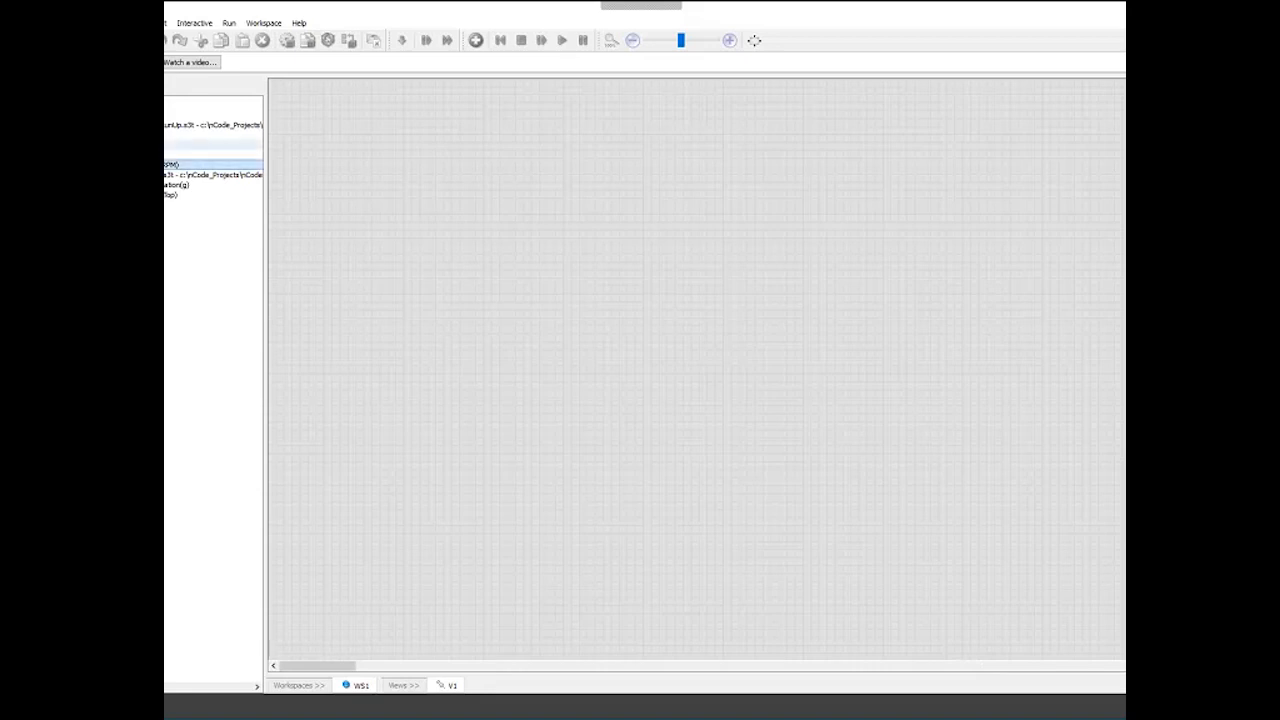
# - Drag the 4Cyl_Engine_RunUp.s3t data file into the workspace as a time series input glyph
pyautogui.click(213, 125)
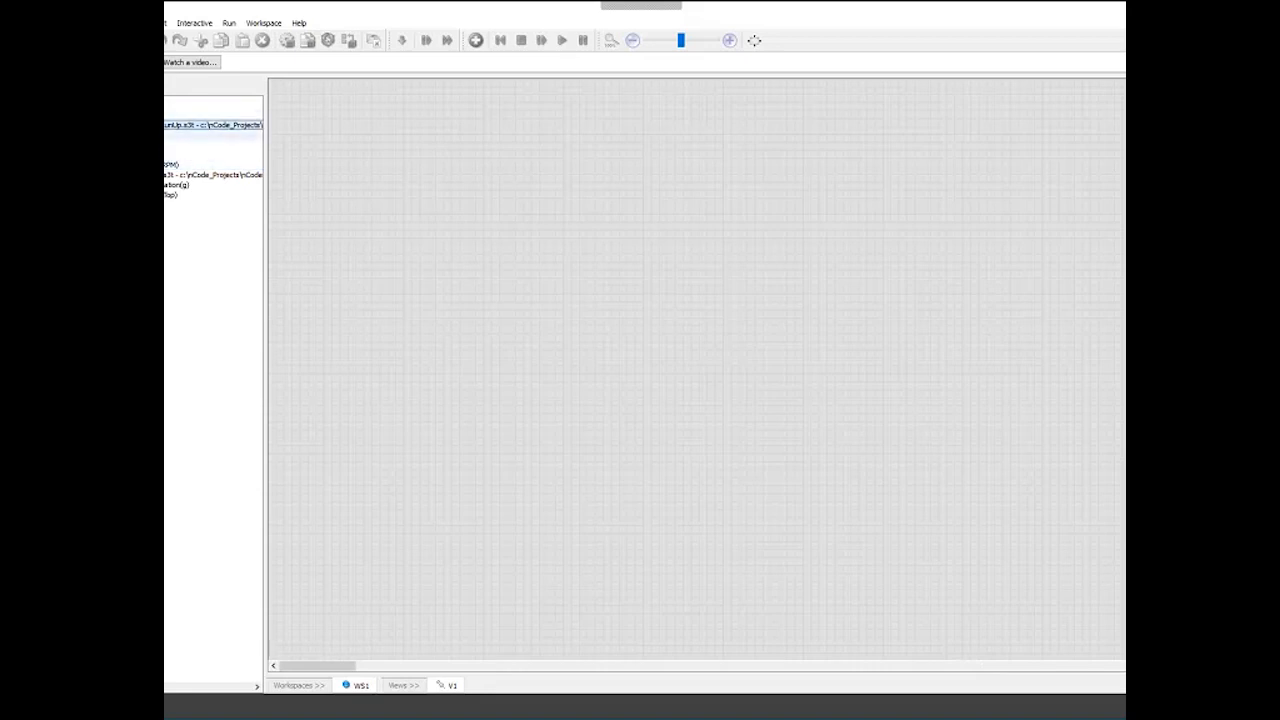
pyautogui.click(213, 148)
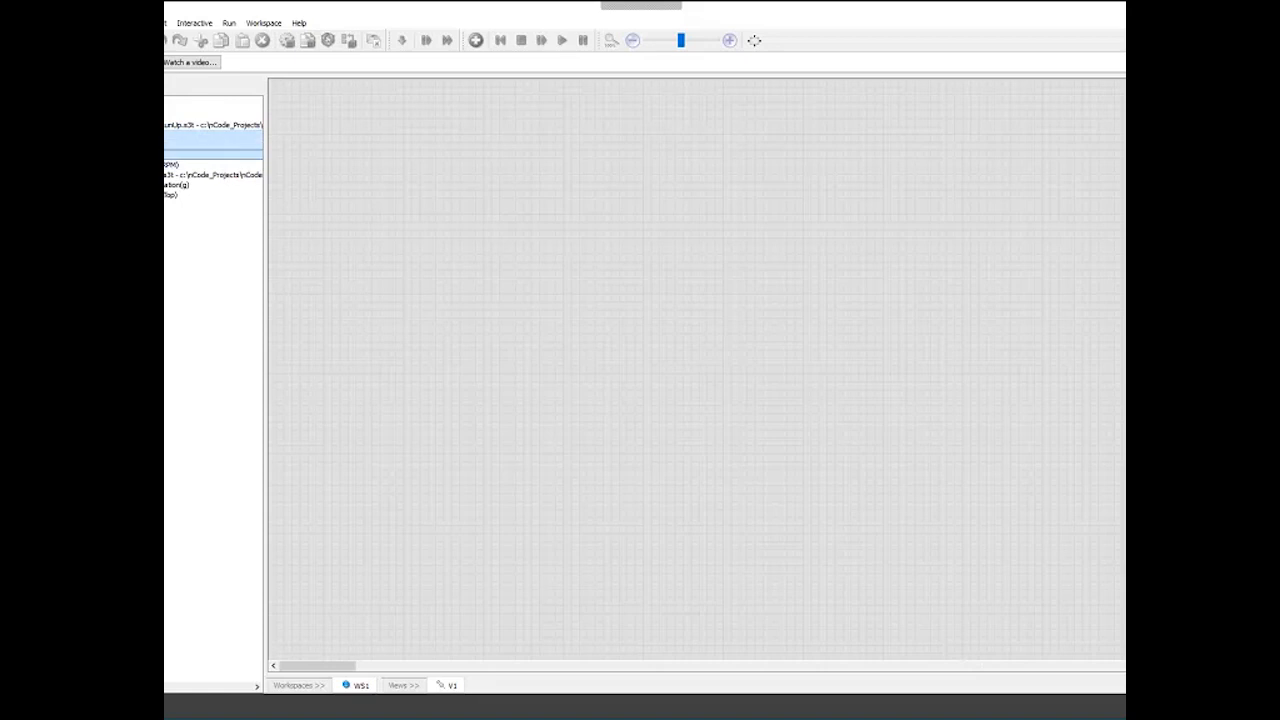
pyautogui.moveTo(231, 157); pyautogui.dragTo(308, 158)
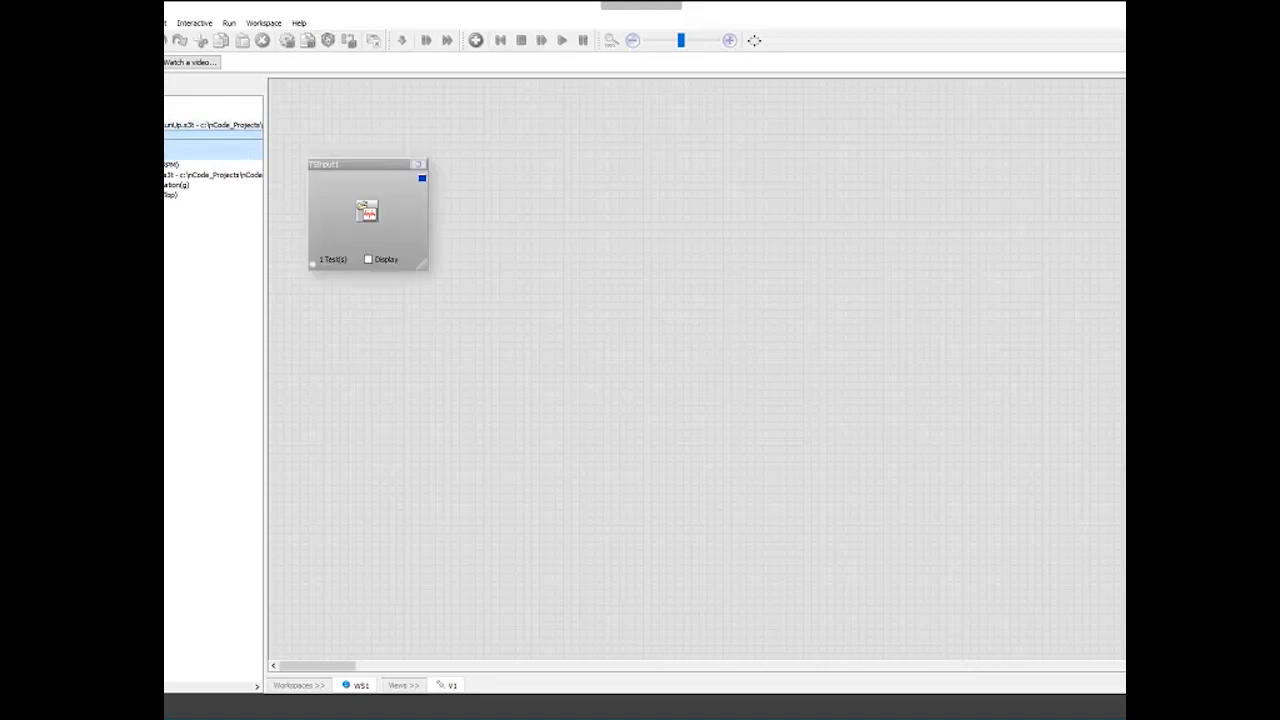
# - Add a second time series input glyph from a data file and enable the display on both input glyphs
pyautogui.moveTo(213, 124); pyautogui.dragTo(374, 348)
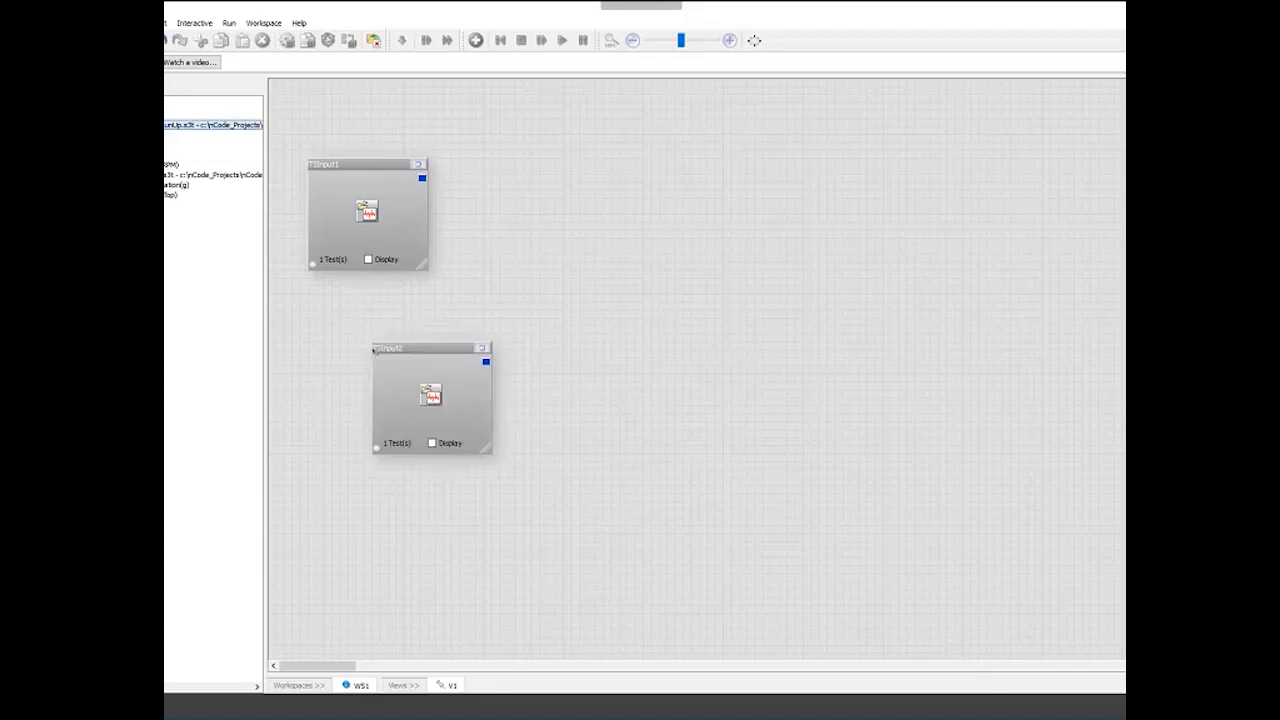
pyautogui.click(368, 259)
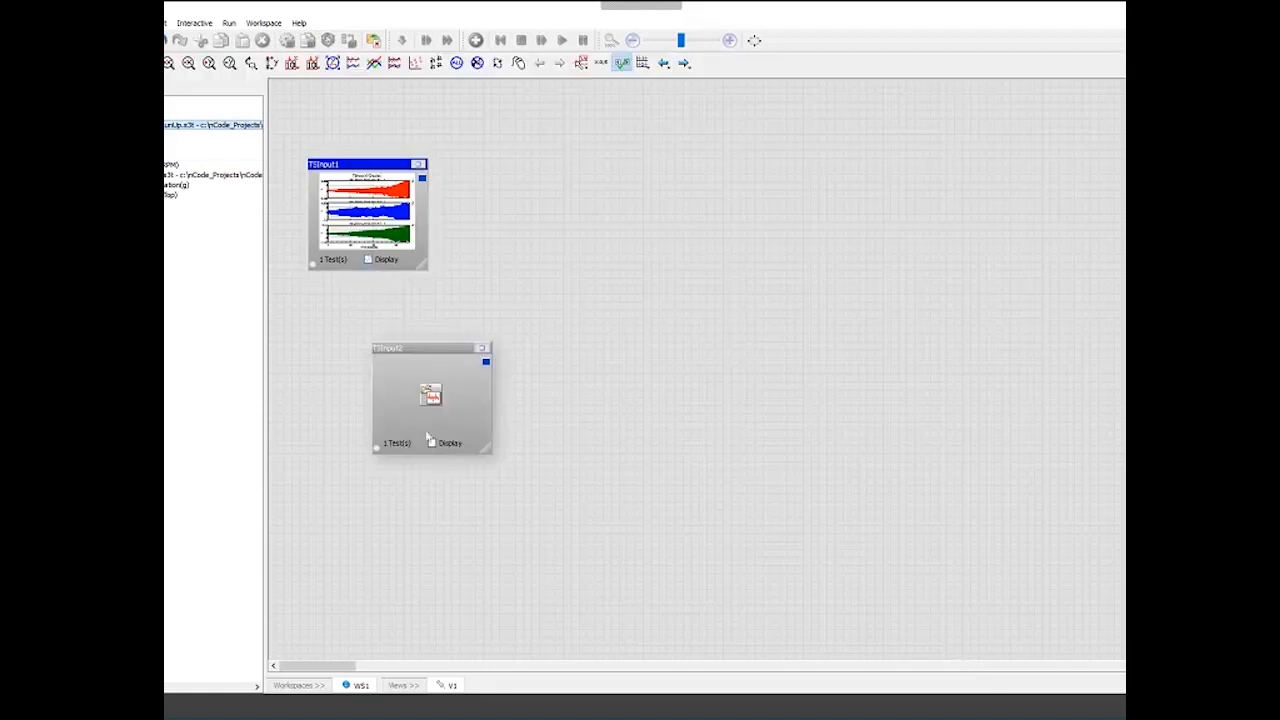
pyautogui.click(431, 442)
# - Delete the second and third time series input glyphs from the workspace
pyautogui.moveTo(420, 348); pyautogui.dragTo(380, 294)
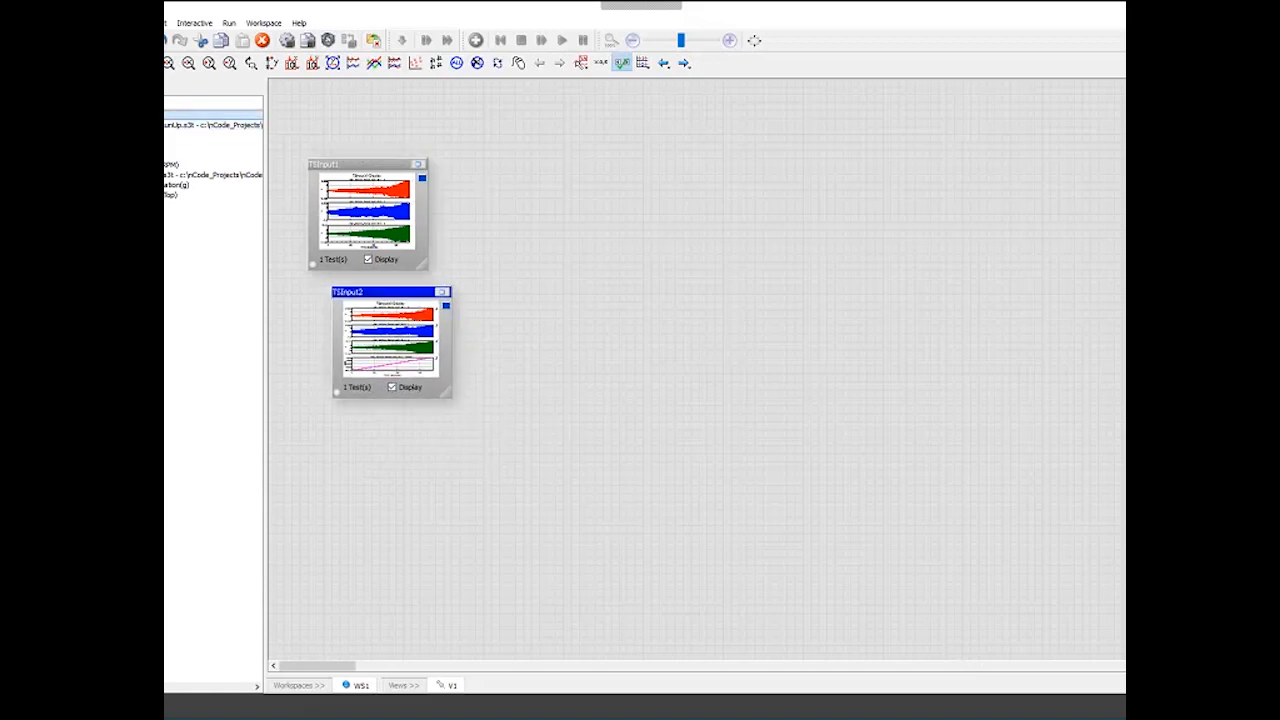
pyautogui.click(702, 291)
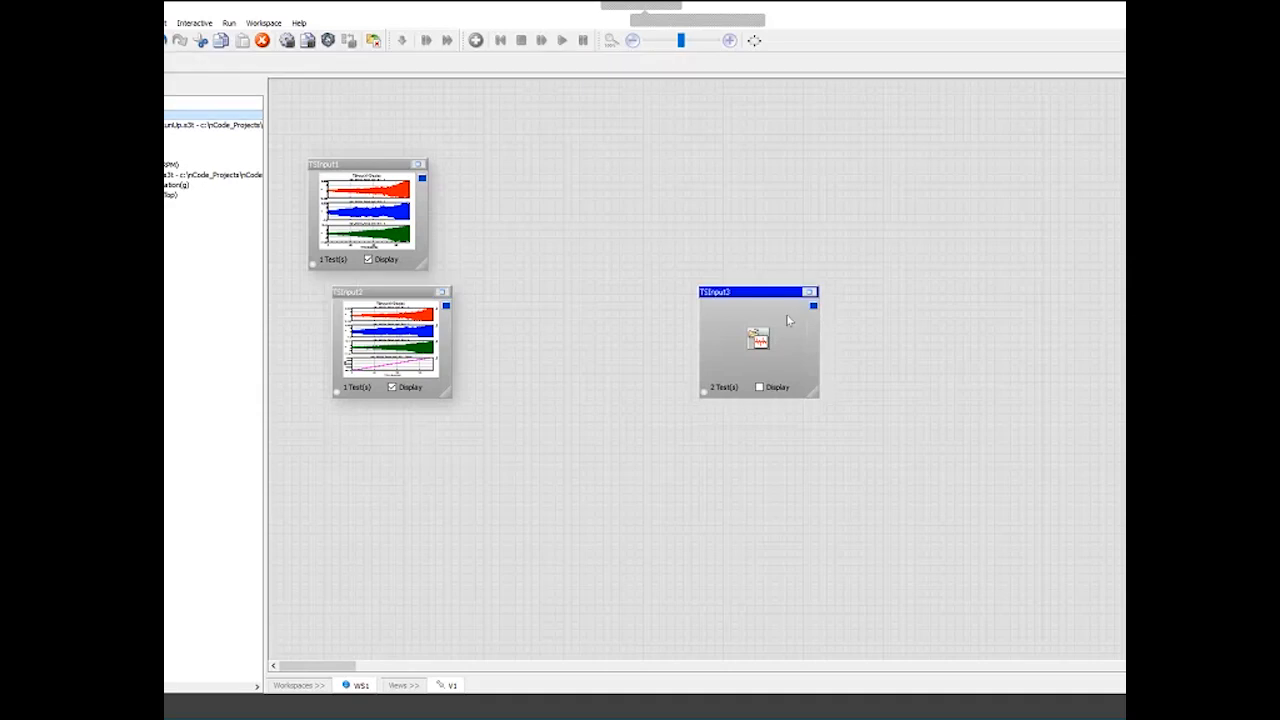
pyautogui.press('Delete')
pyautogui.press('Delete')
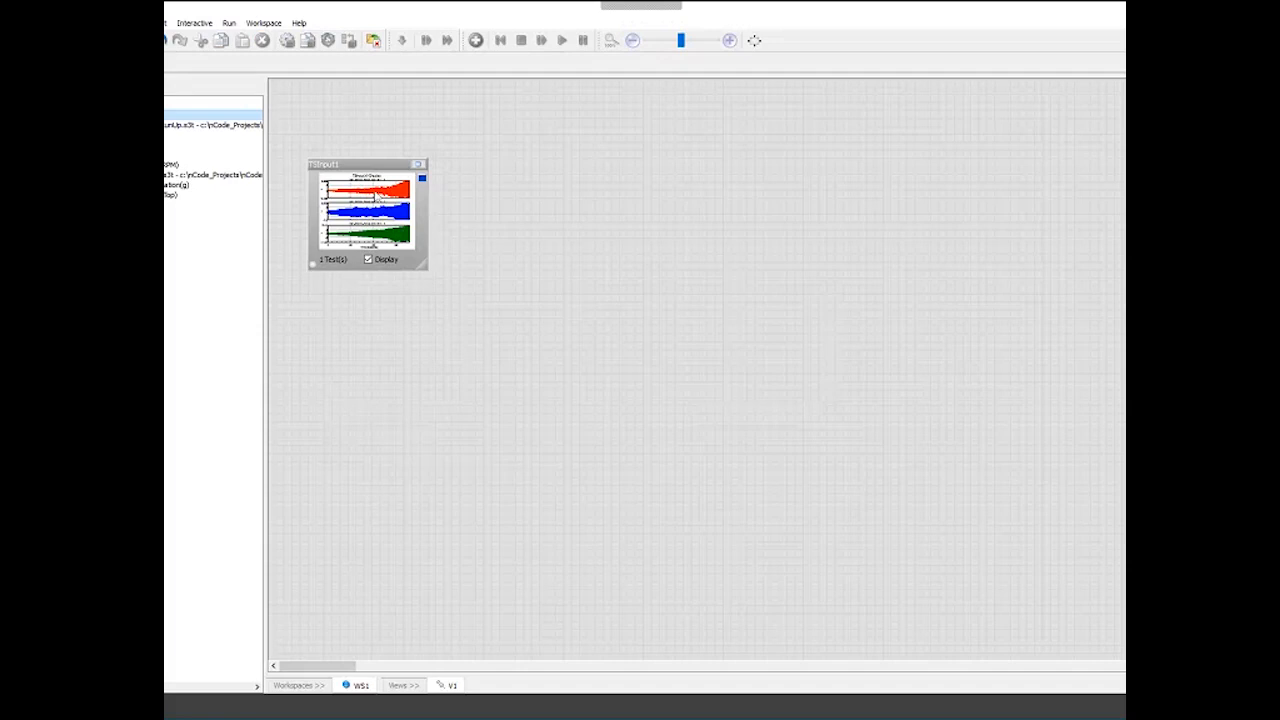
# - Maximize the input glyph to inspect a zoomed, overlaid time range of the X, Y and Z channels, then enlarge the glyph
pyautogui.moveTo(360, 164); pyautogui.dragTo(336, 156)
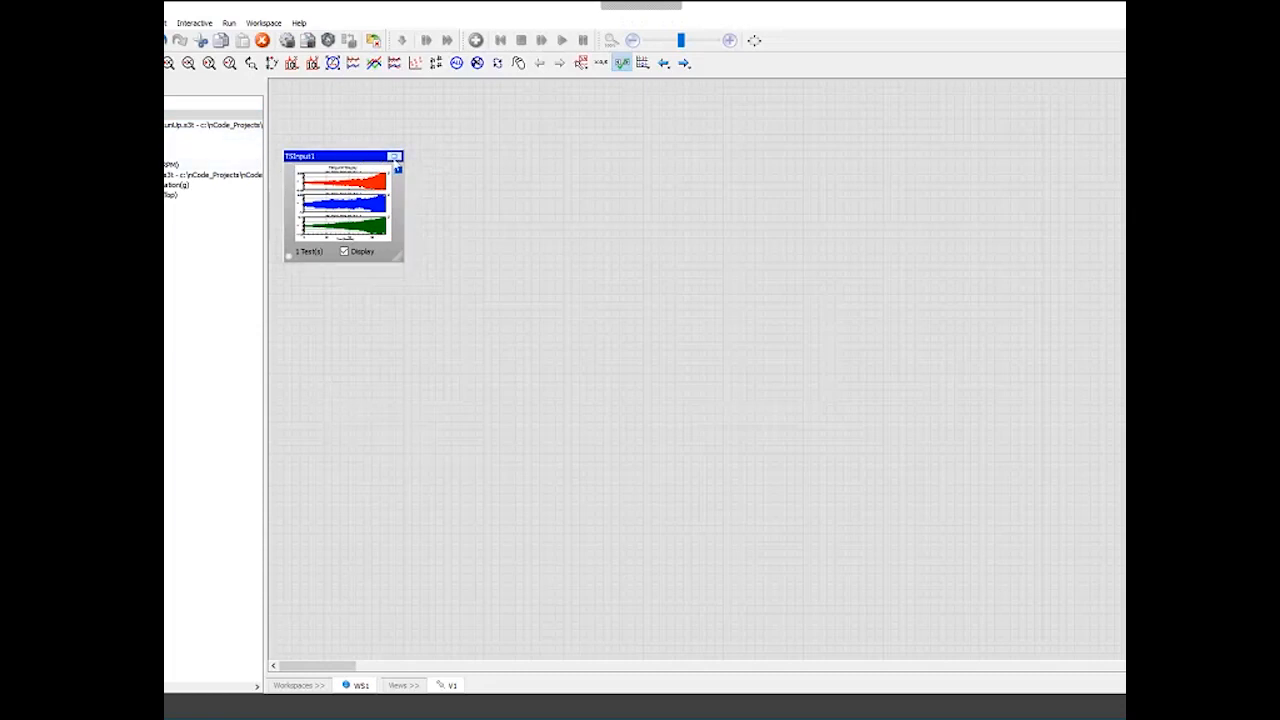
pyautogui.click(395, 157)
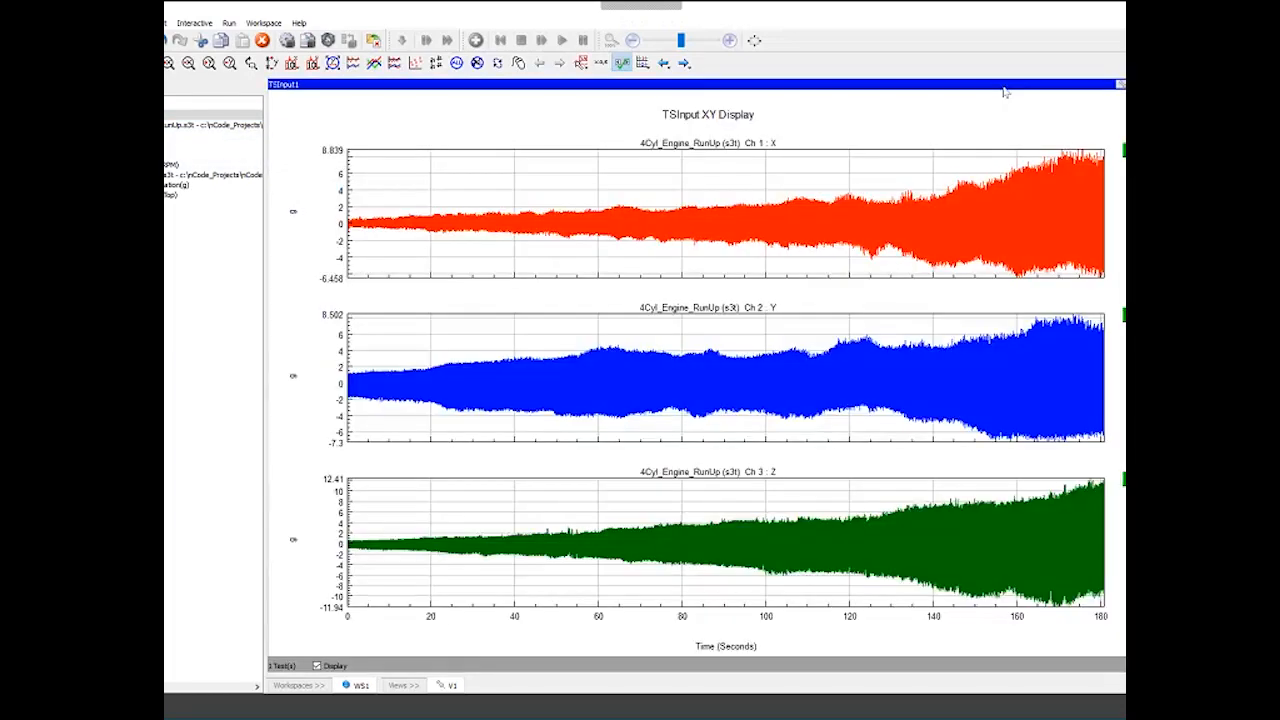
pyautogui.moveTo(803, 222); pyautogui.dragTo(879, 222)
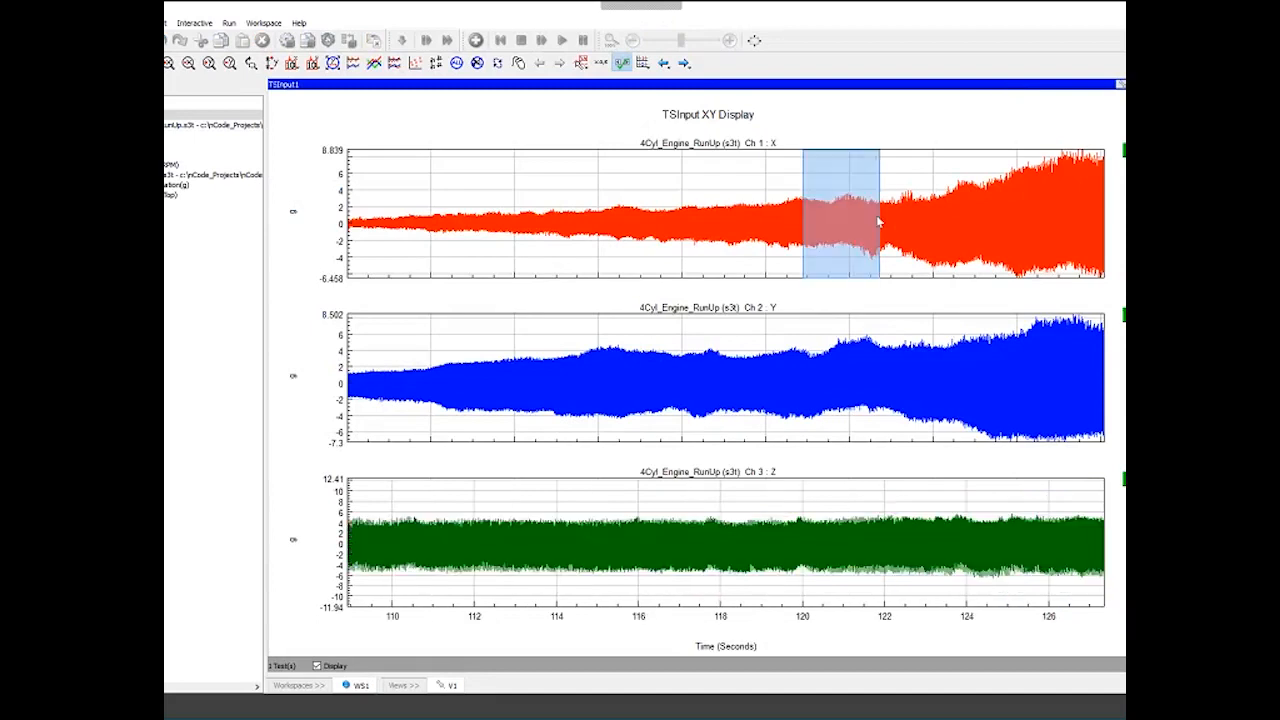
pyautogui.click(374, 62)
pyautogui.moveTo(637, 332); pyautogui.dragTo(673, 333)
pyautogui.moveTo(540, 333); pyautogui.dragTo(716, 333)
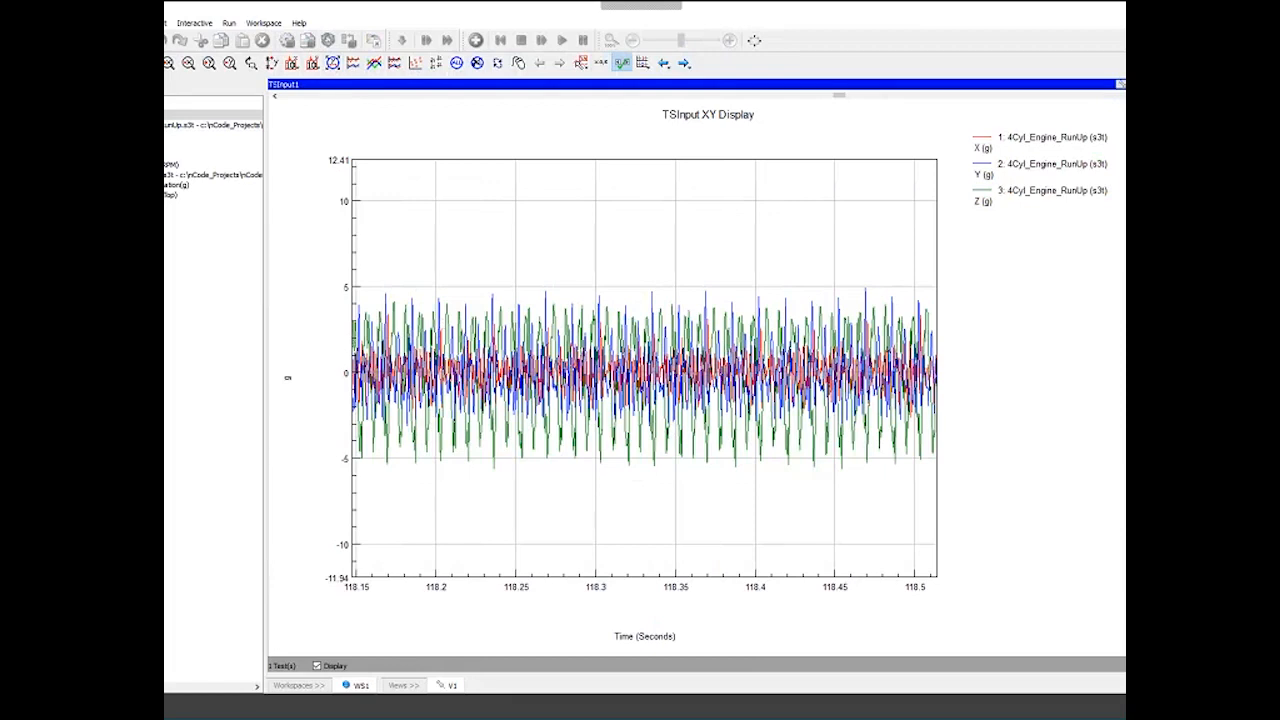
pyautogui.doubleClick(1037, 86)
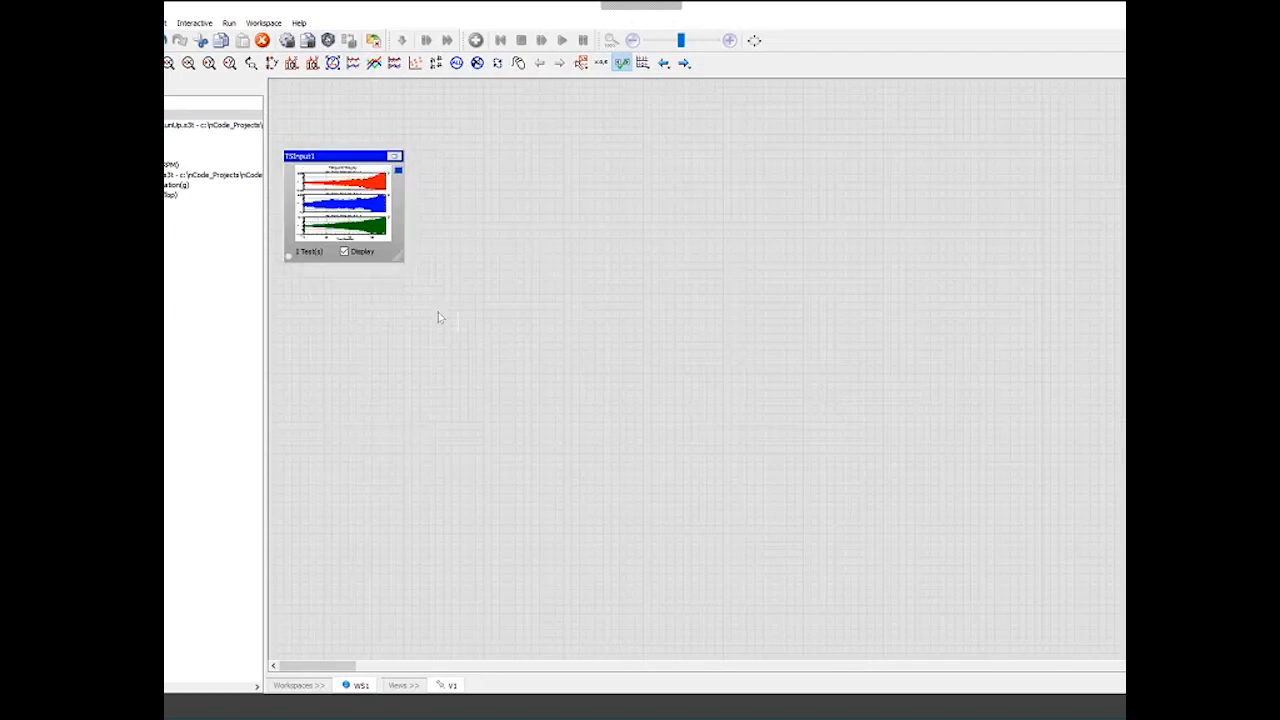
pyautogui.moveTo(400, 258); pyautogui.dragTo(561, 479)
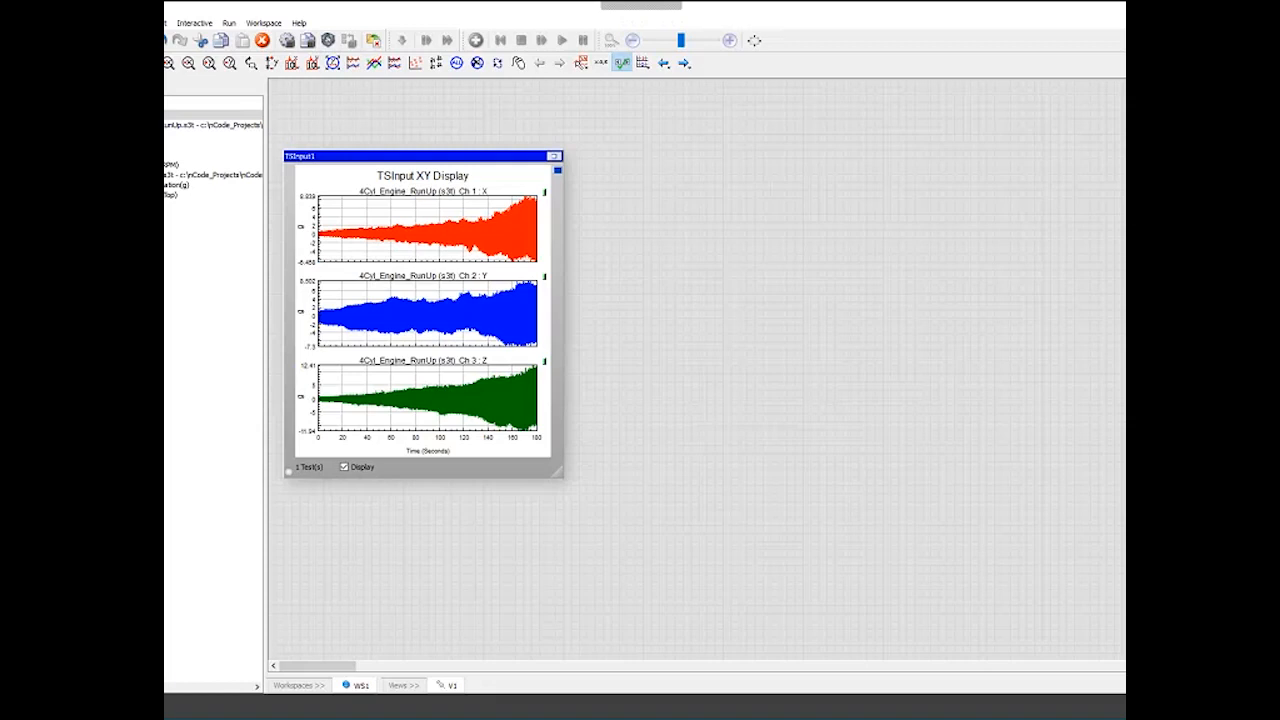
# - Place a Frequency Spectrum glyph beside the input glyph and connect the input's output to it
pyautogui.click(802, 240)
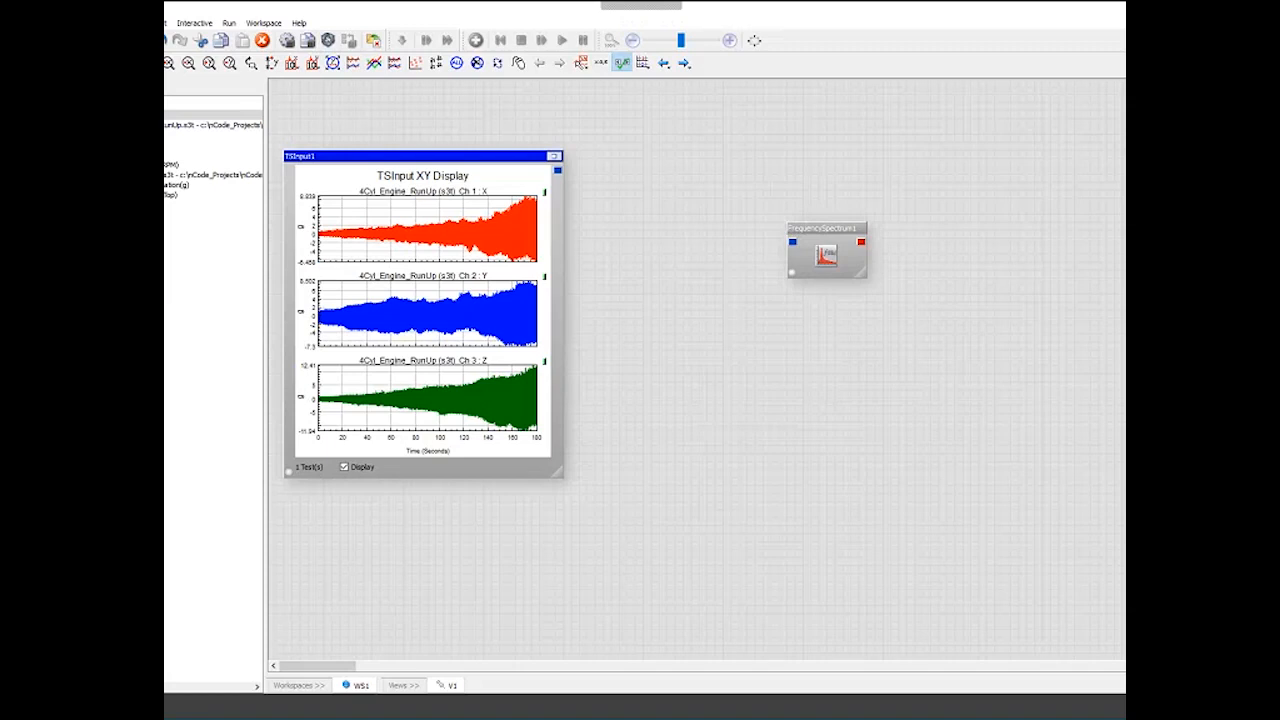
pyautogui.moveTo(806, 226); pyautogui.dragTo(676, 162)
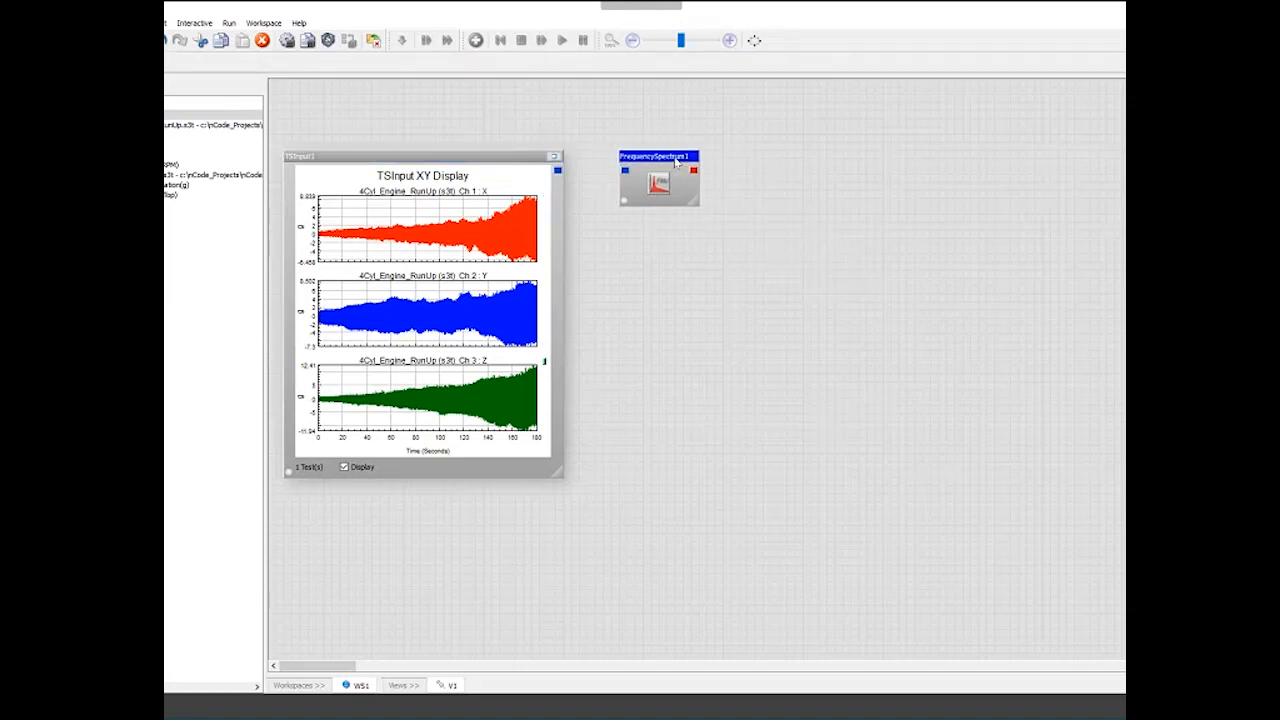
pyautogui.moveTo(577, 181); pyautogui.dragTo(778, 166)
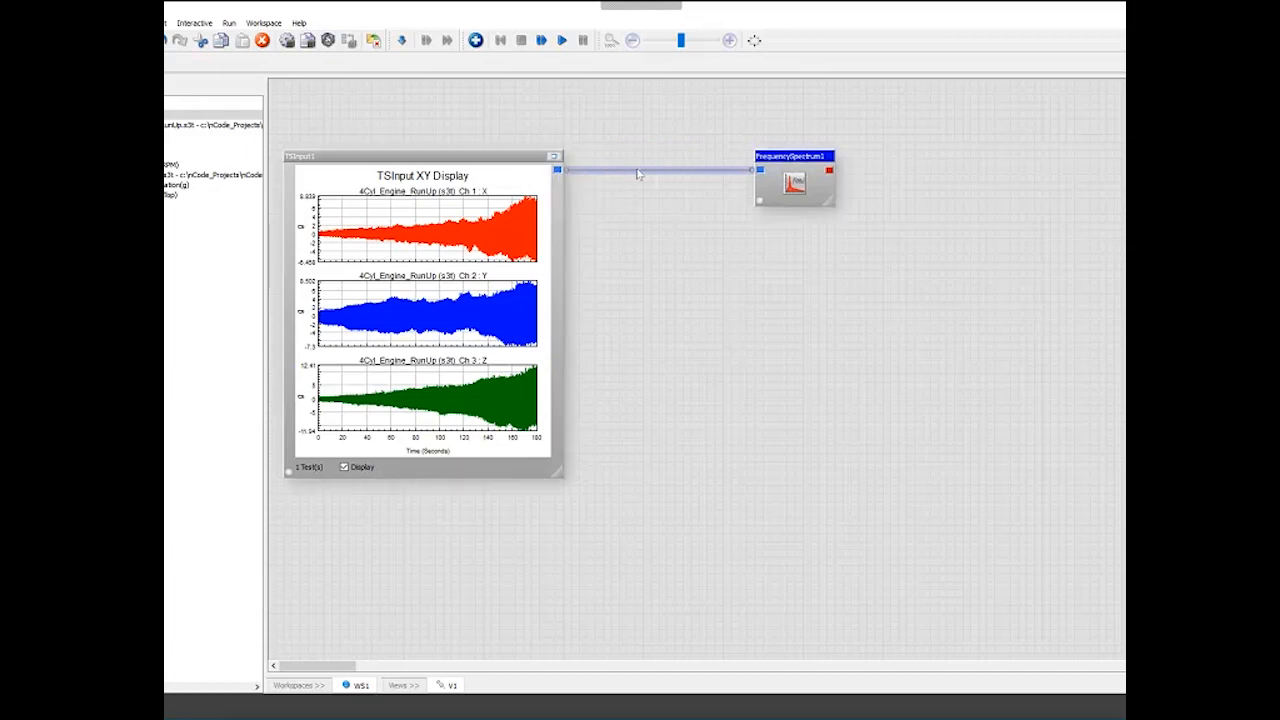
pyautogui.moveTo(786, 165); pyautogui.dragTo(684, 169)
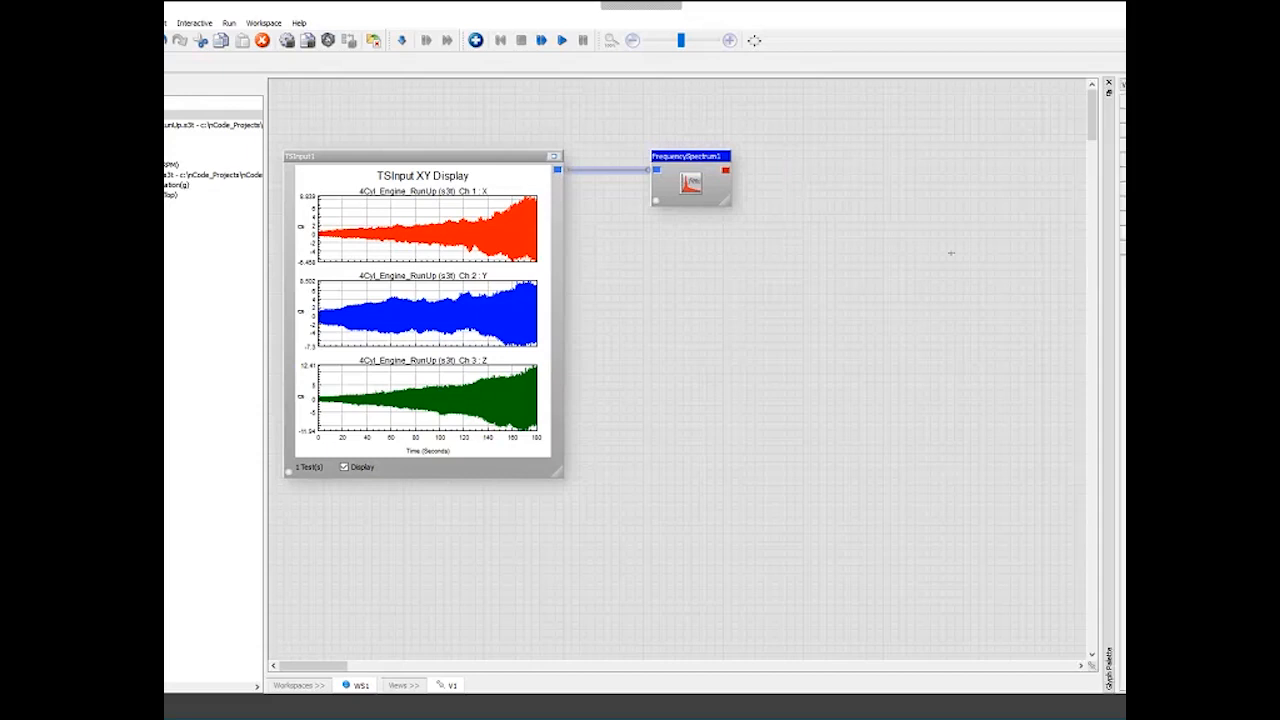
# - Add an XY Display glyph from the Display palette, connected to the Frequency Spectrum output
pyautogui.moveTo(1101, 253); pyautogui.dragTo(951, 253)
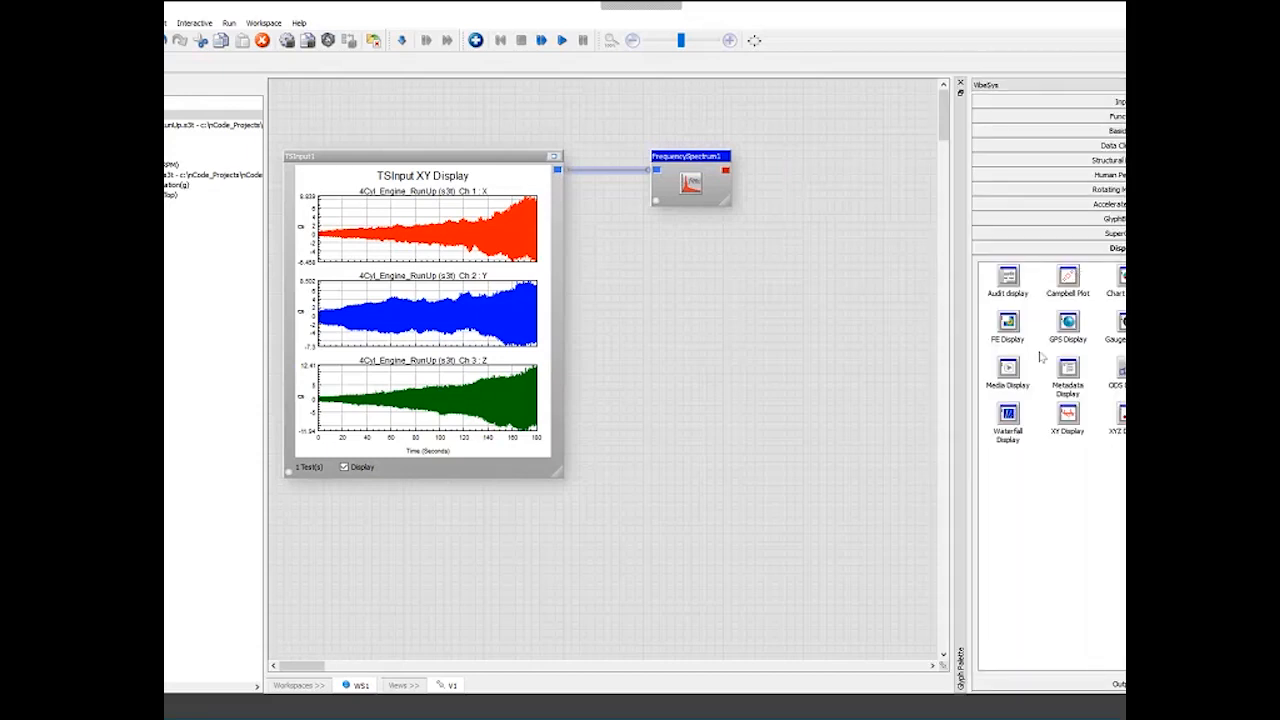
pyautogui.click(1008, 418)
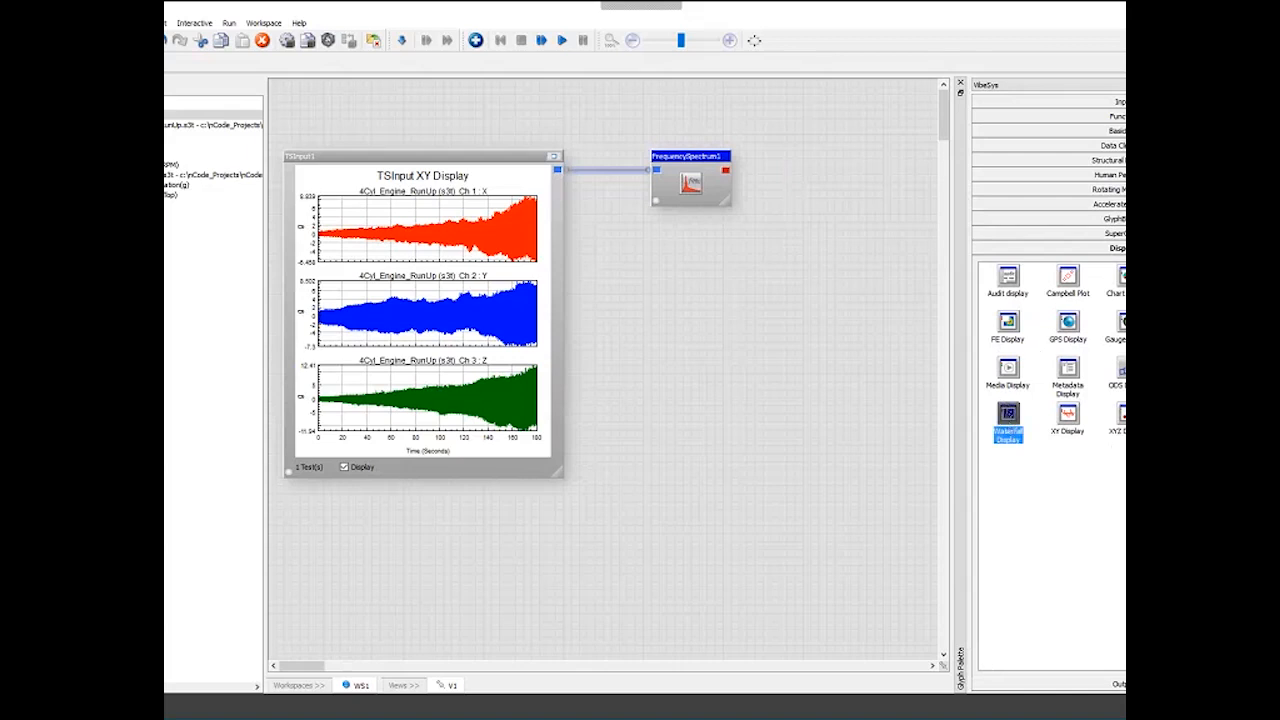
pyautogui.click(1066, 280)
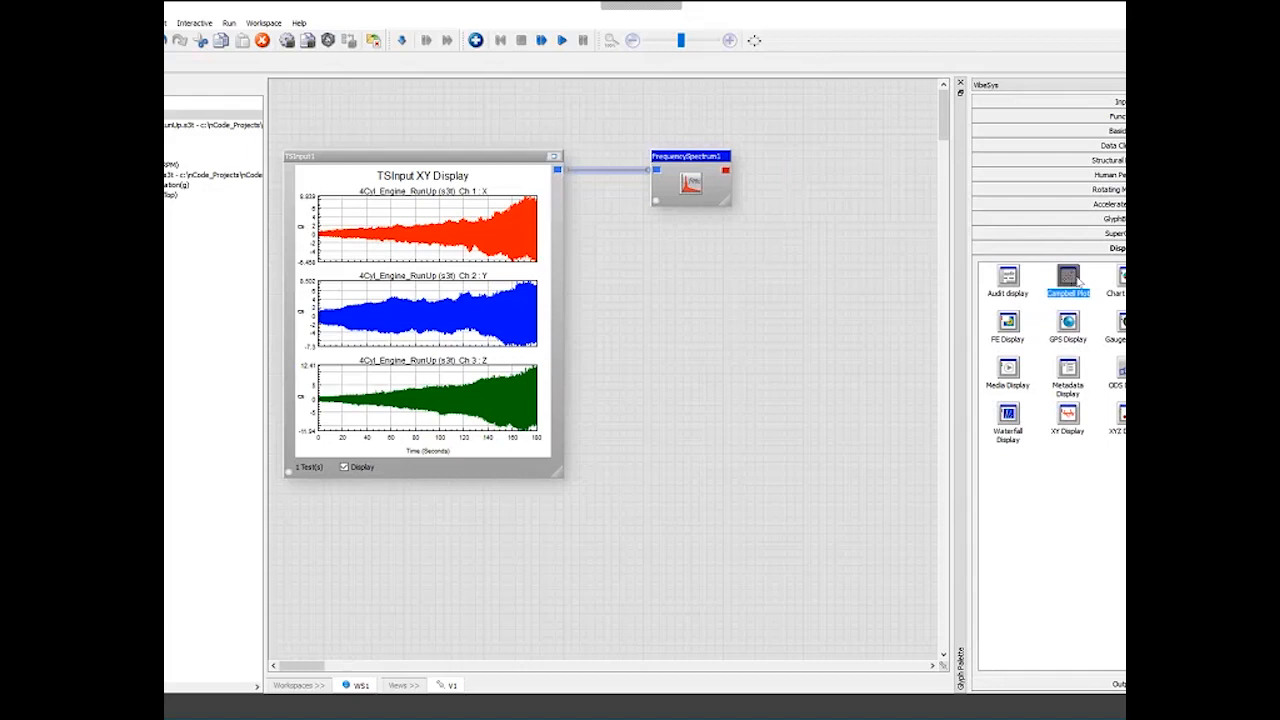
pyautogui.click(1010, 328)
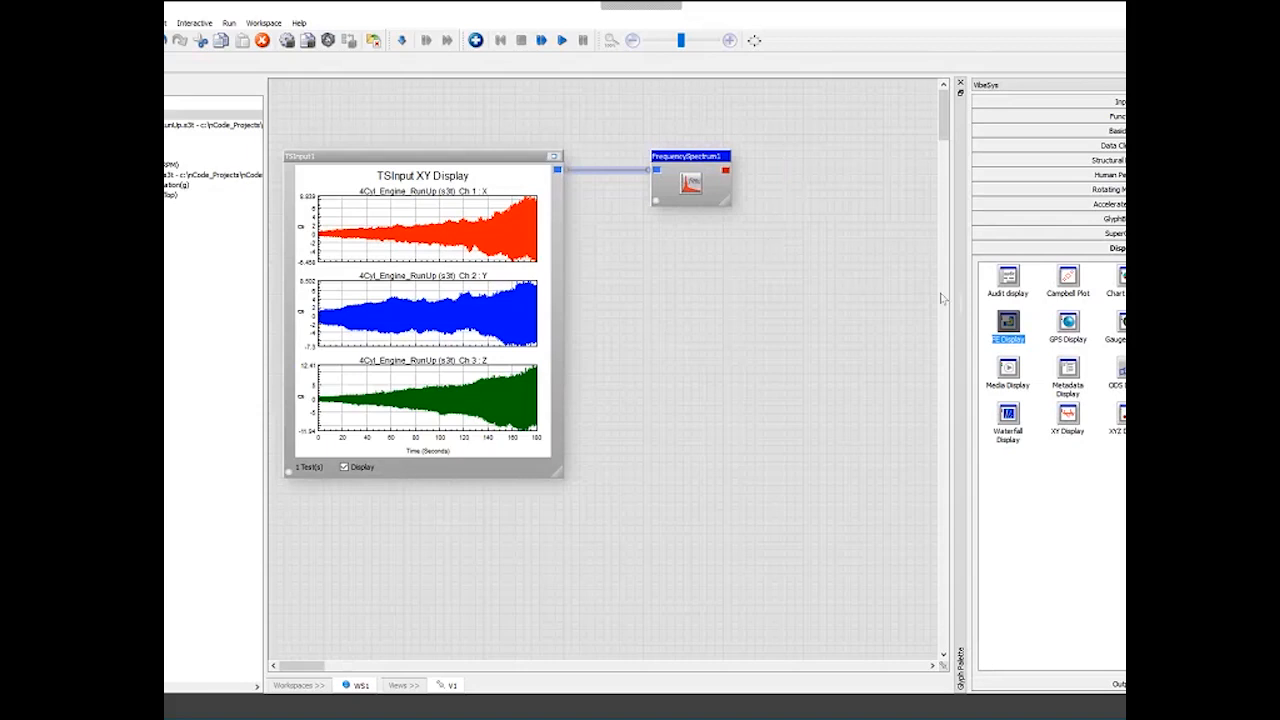
pyautogui.click(1188, 325)
pyautogui.click(1068, 414)
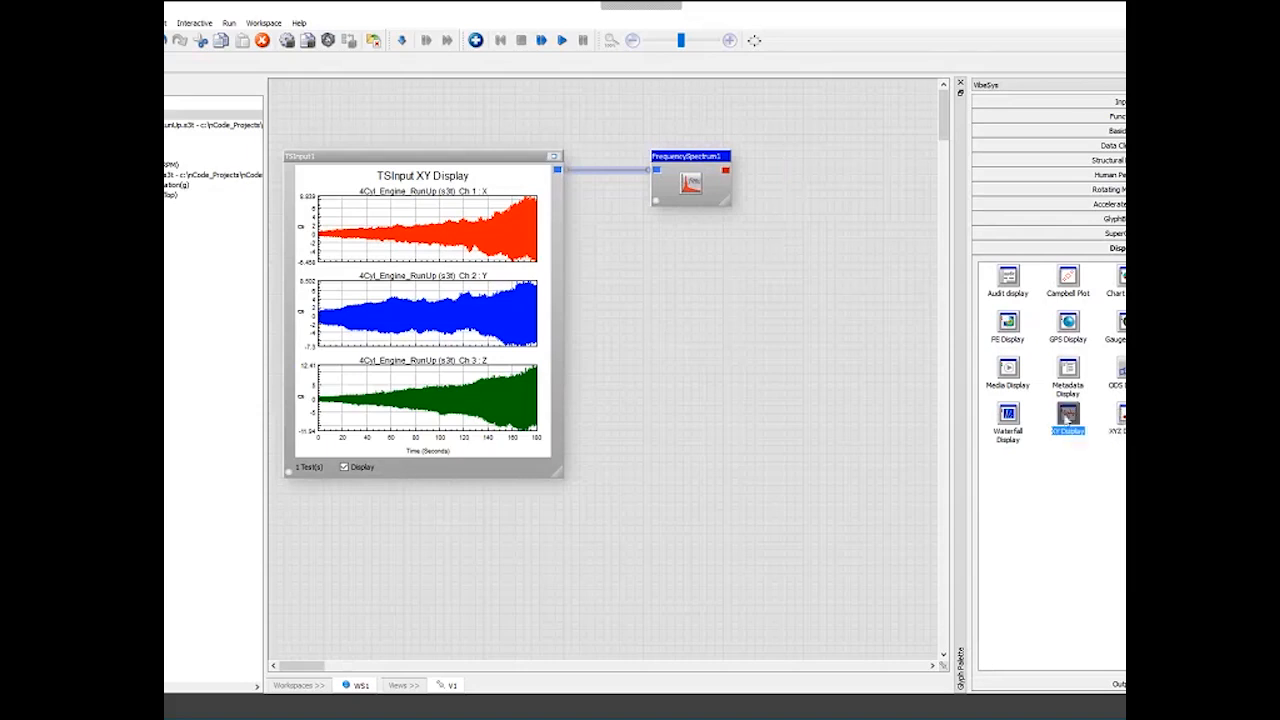
pyautogui.click(727, 172)
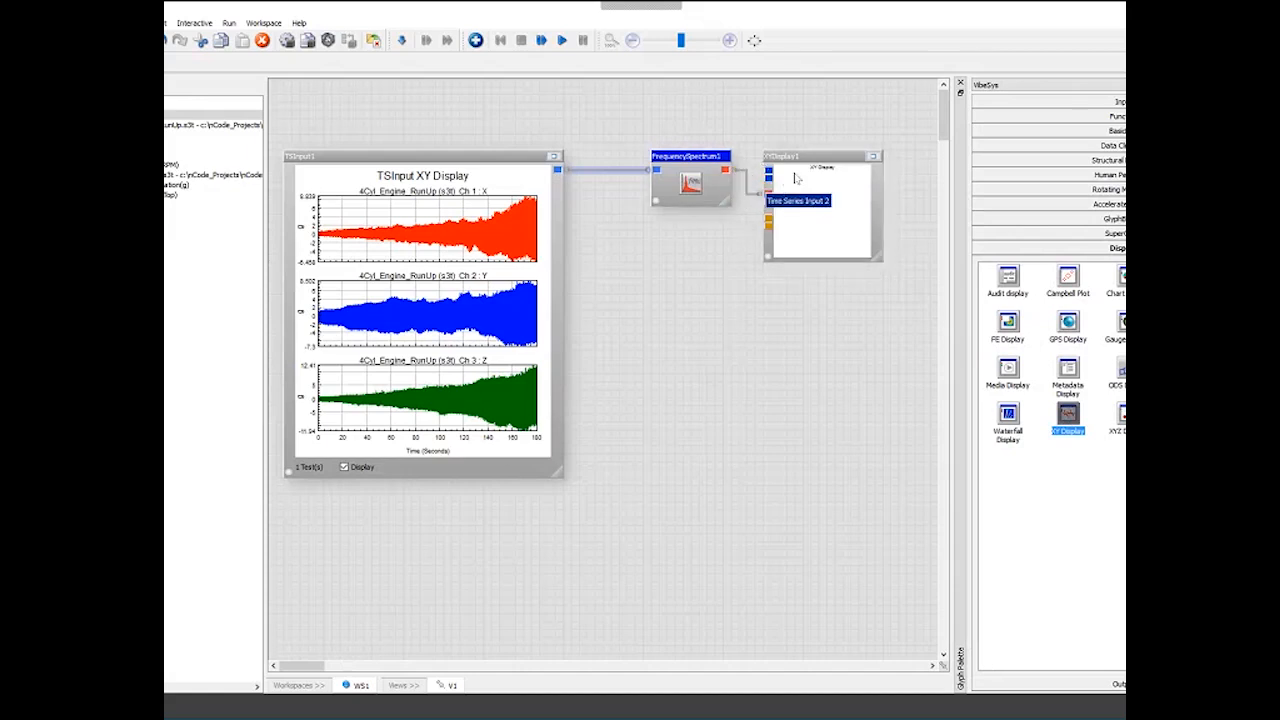
# - Align the Frequency Spectrum and XY Display glyphs and run the workflow
pyautogui.moveTo(700, 157); pyautogui.dragTo(676, 157)
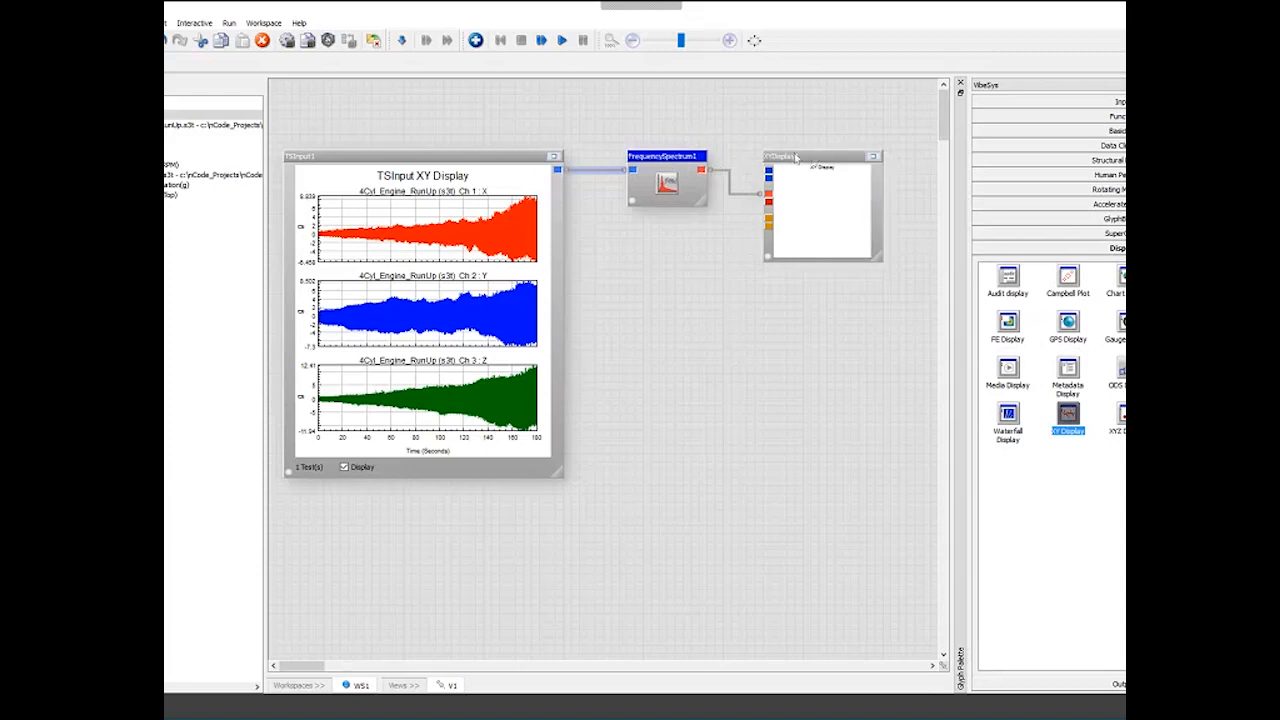
pyautogui.moveTo(796, 157); pyautogui.dragTo(780, 157)
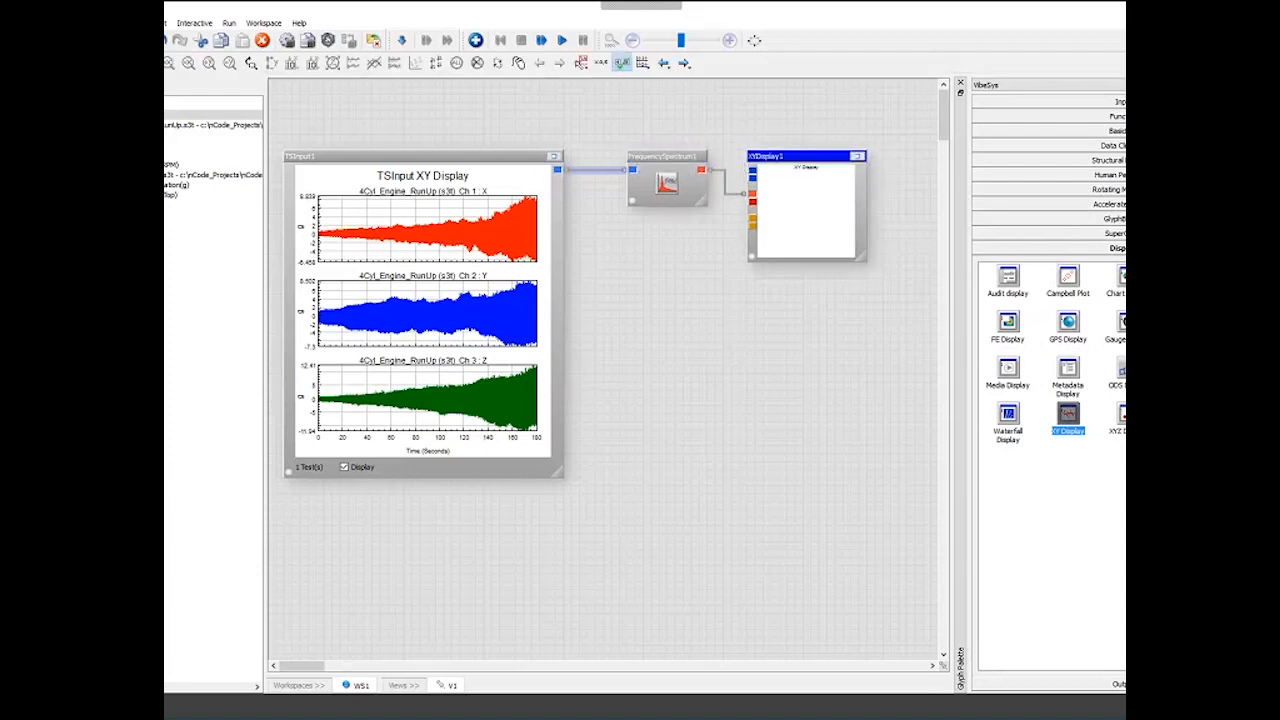
pyautogui.click(563, 41)
pyautogui.click(563, 41)
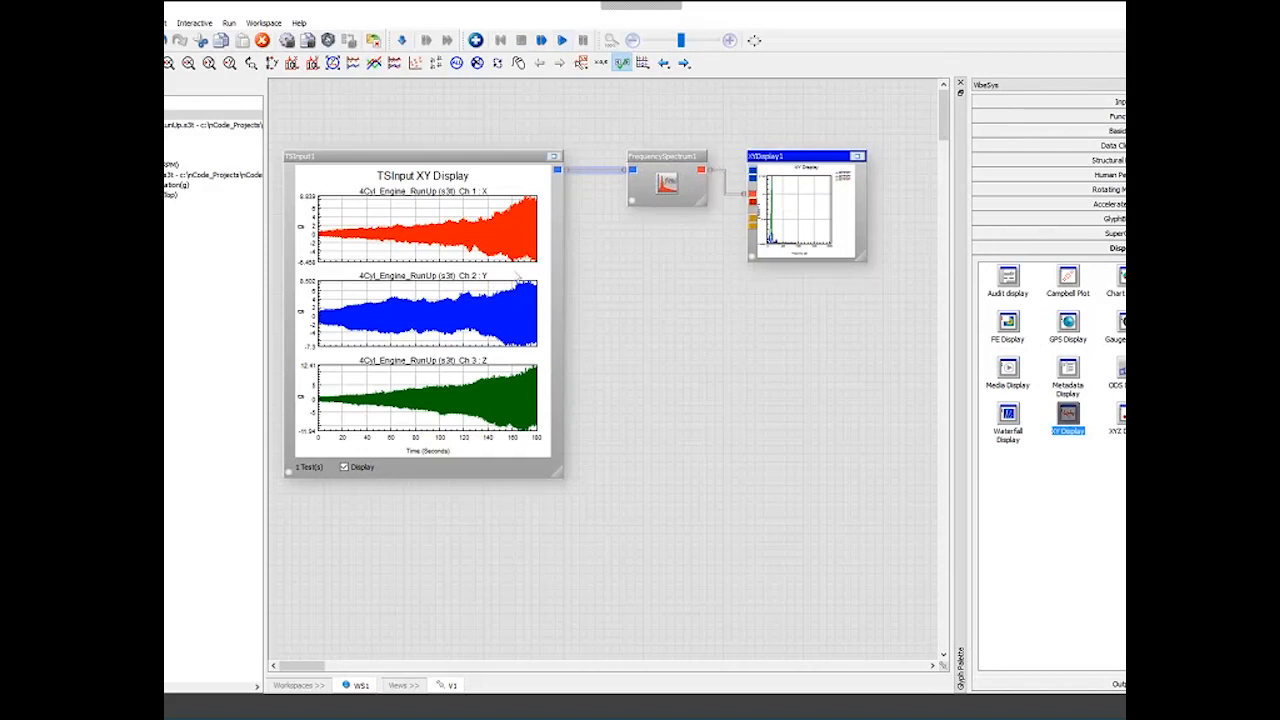
# - Maximize the XY Display to examine the spectrum on a logarithmic amplitude axis zoomed to the low-frequency range, then restore it
pyautogui.click(857, 158)
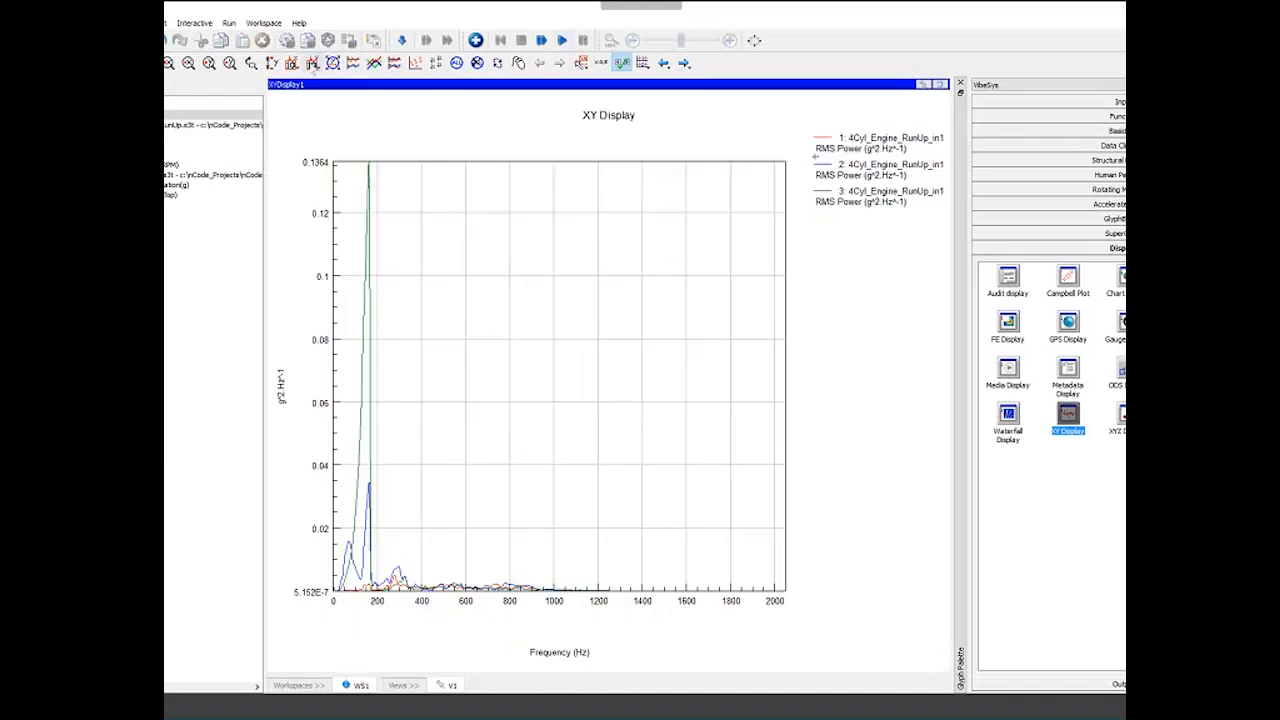
pyautogui.click(312, 63)
pyautogui.click(330, 108)
pyautogui.moveTo(486, 323); pyautogui.dragTo(334, 328)
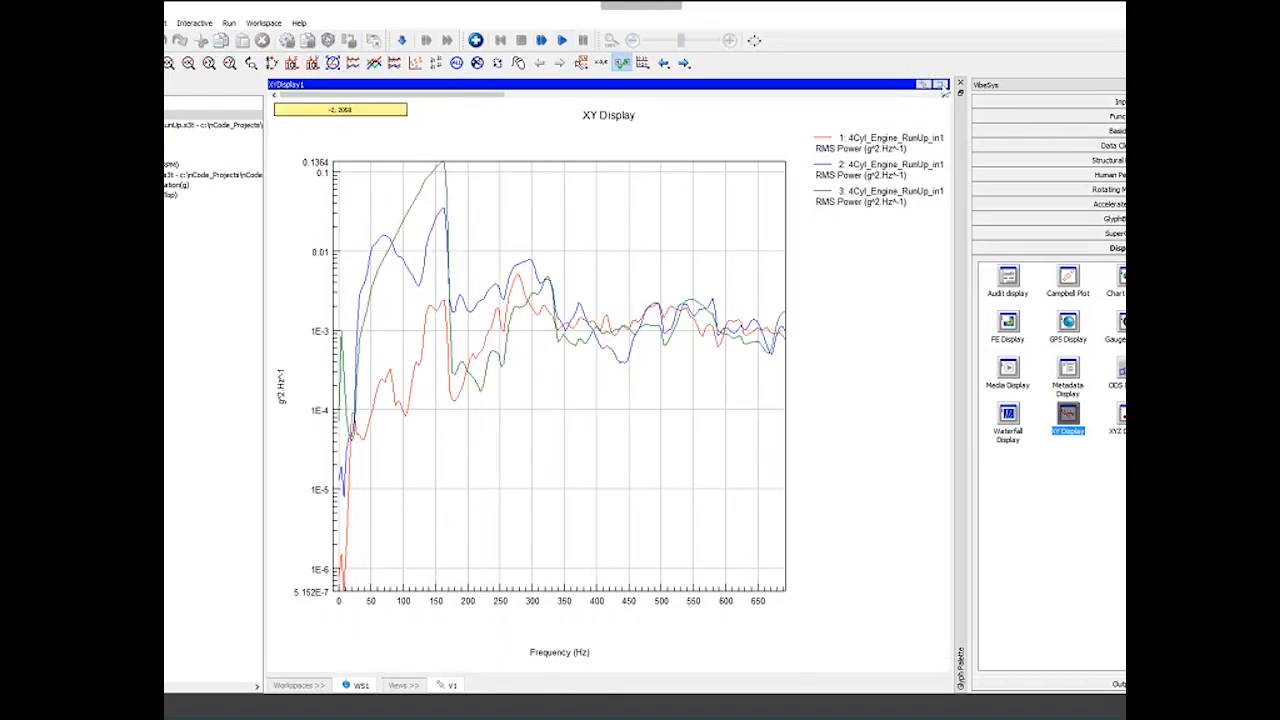
pyautogui.click(940, 84)
# - Nudge the Frequency Spectrum glyph and change its FFT buffer size in its properties
pyautogui.moveTo(644, 170); pyautogui.dragTo(620, 170)
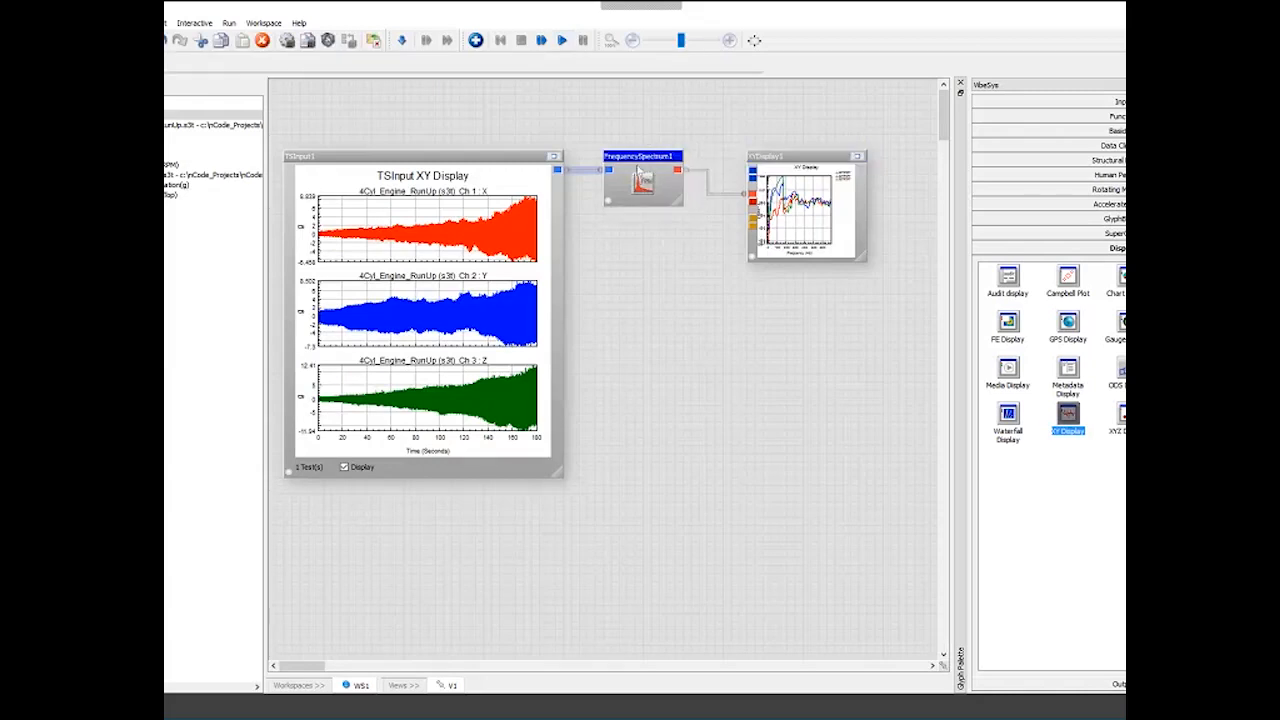
pyautogui.doubleClick(642, 176)
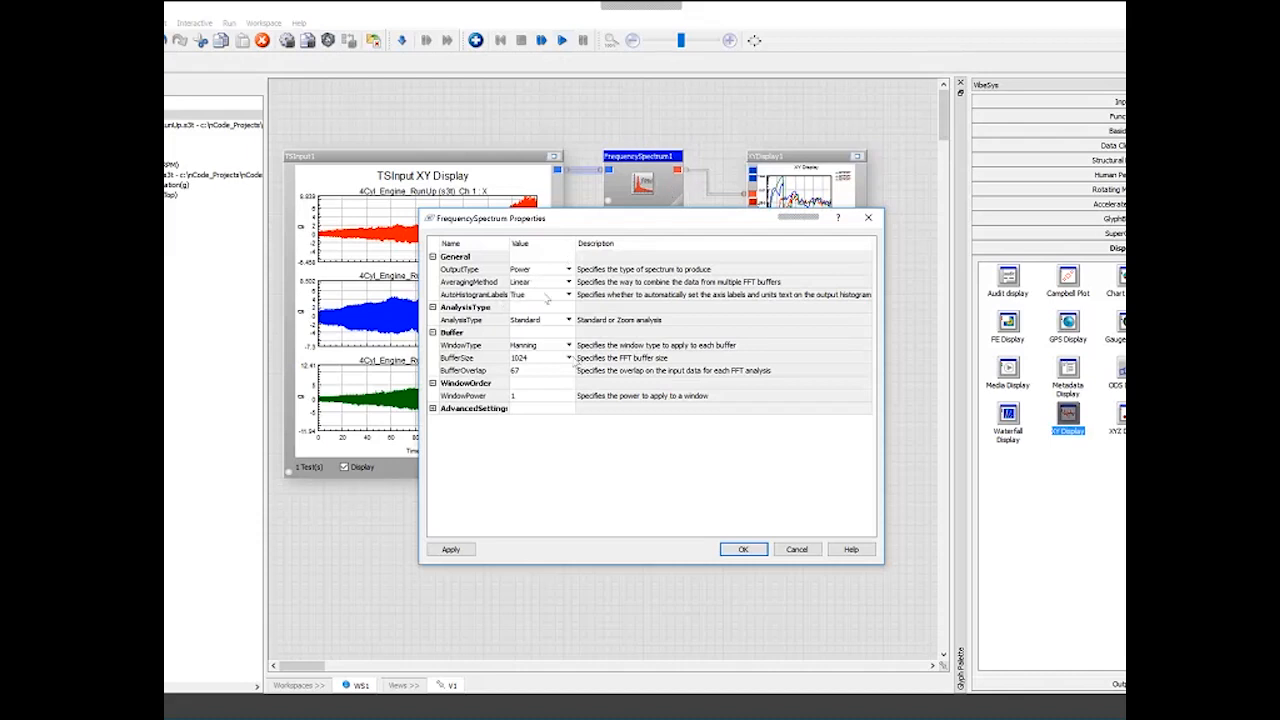
pyautogui.click(568, 357)
pyautogui.click(543, 437)
pyautogui.click(742, 550)
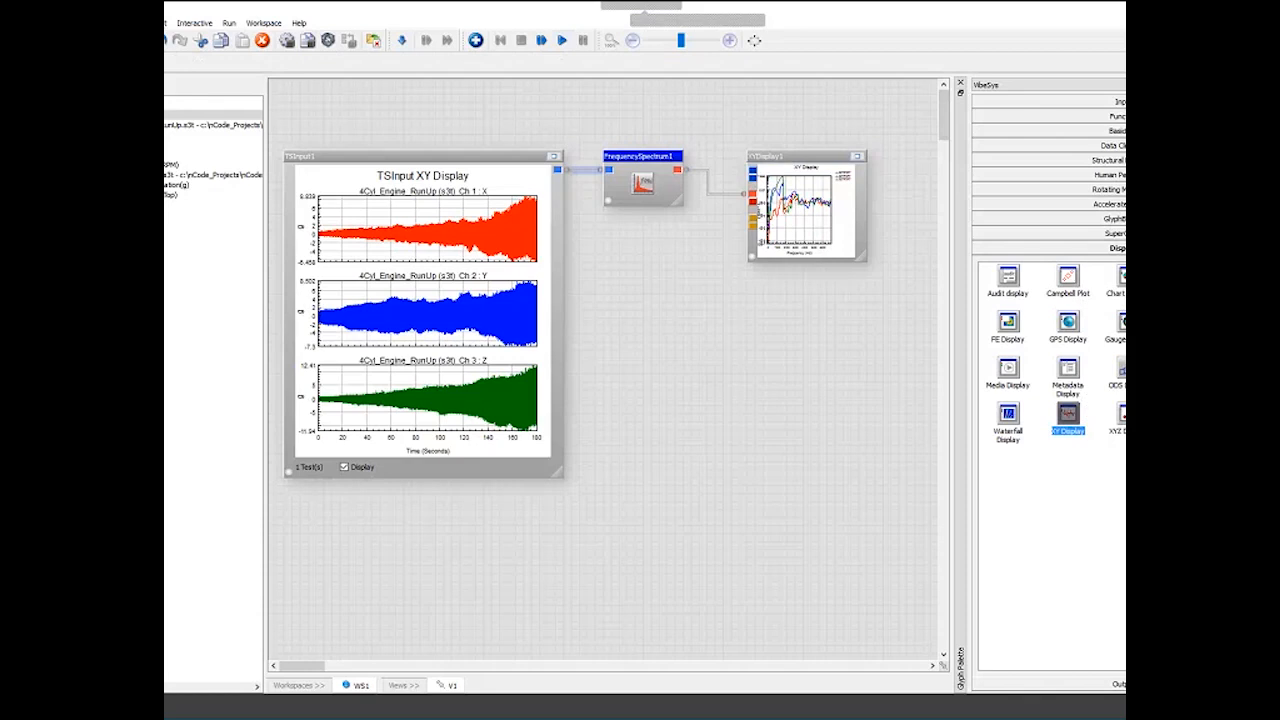
pyautogui.hotkey('alt', 'f')
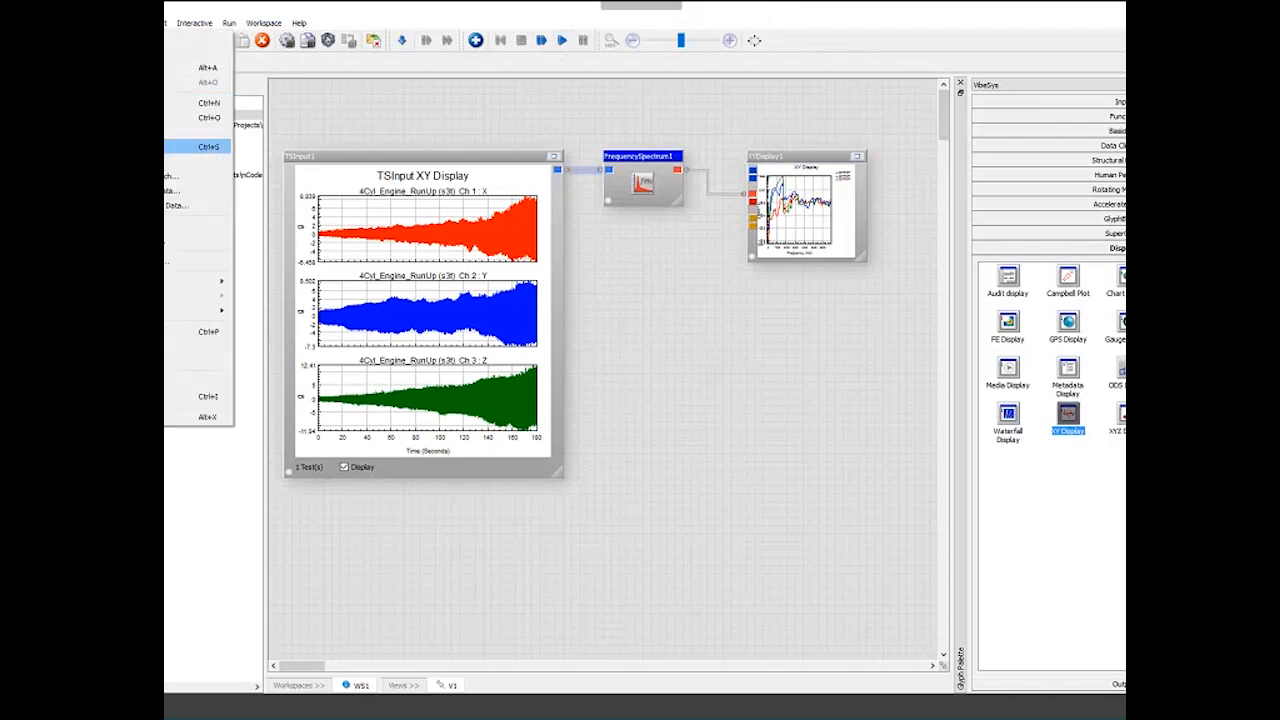
pyautogui.press('Return')
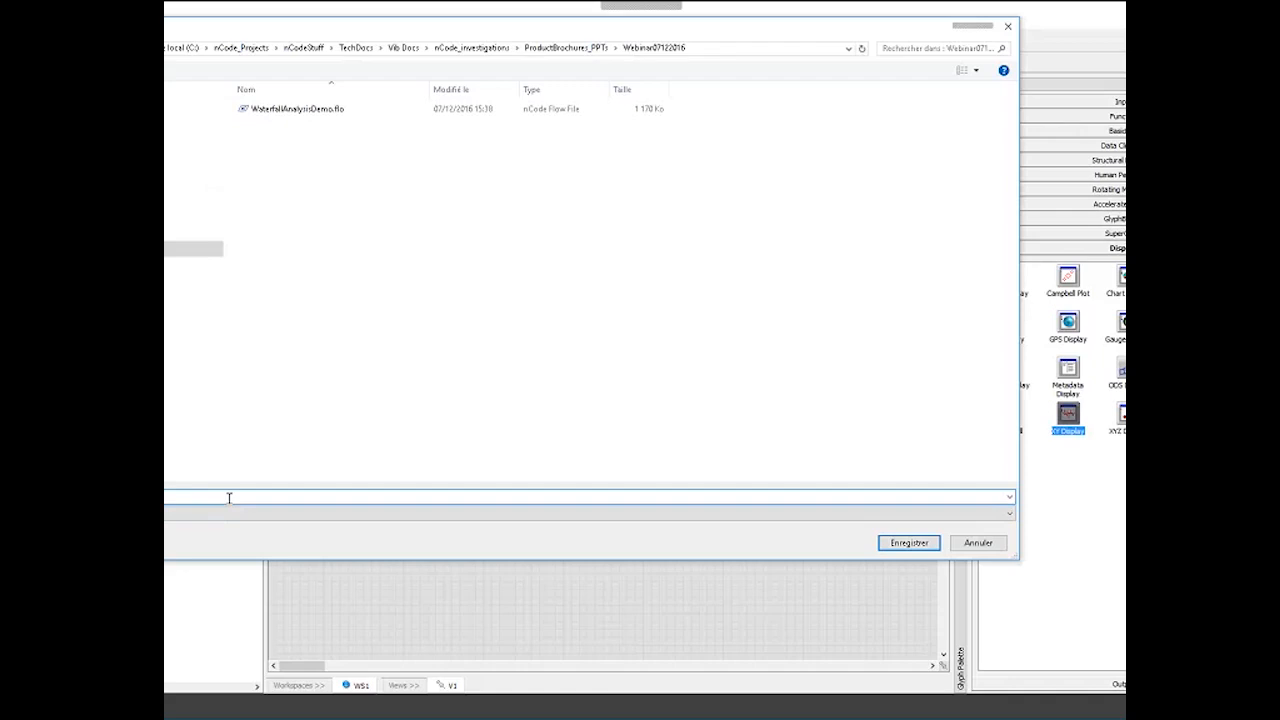
pyautogui.press('Escape')
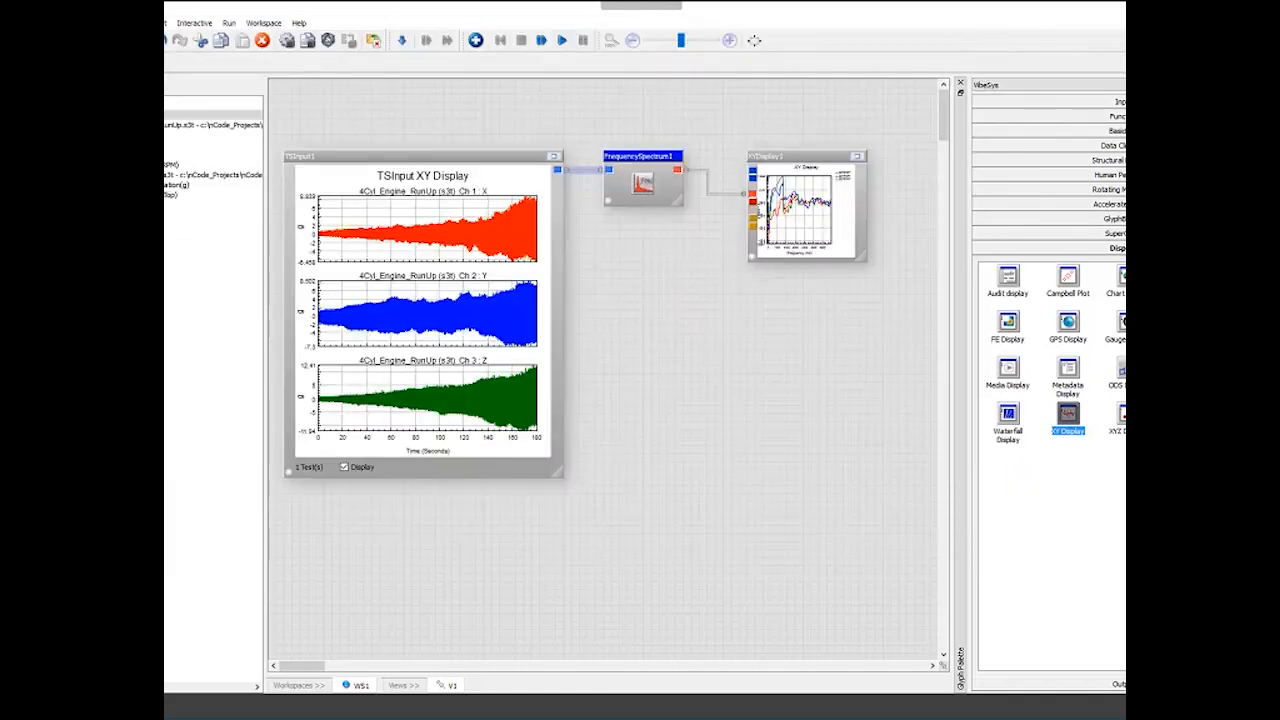
# - Reopen the flow, enable the input glyph's display and reload the engine run-up data file into it
pyautogui.hotkey('ctrl', 'o')
pyautogui.doubleClick(290, 110)
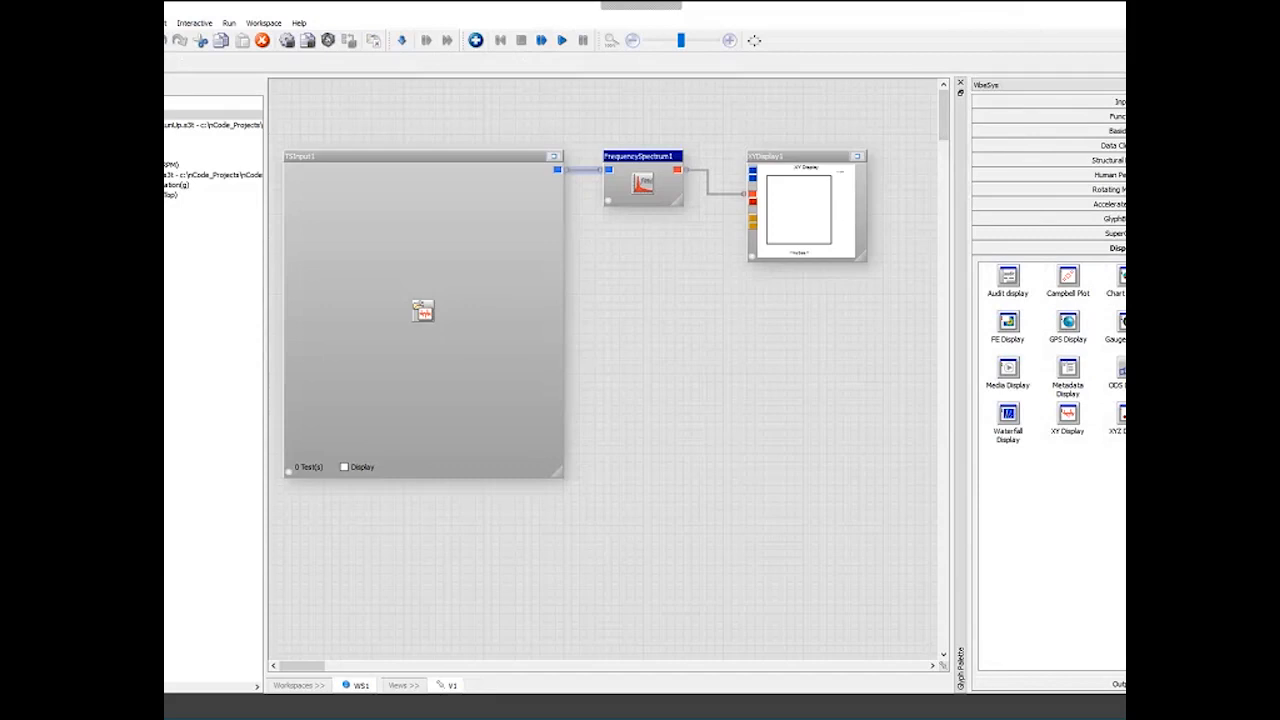
pyautogui.click(344, 467)
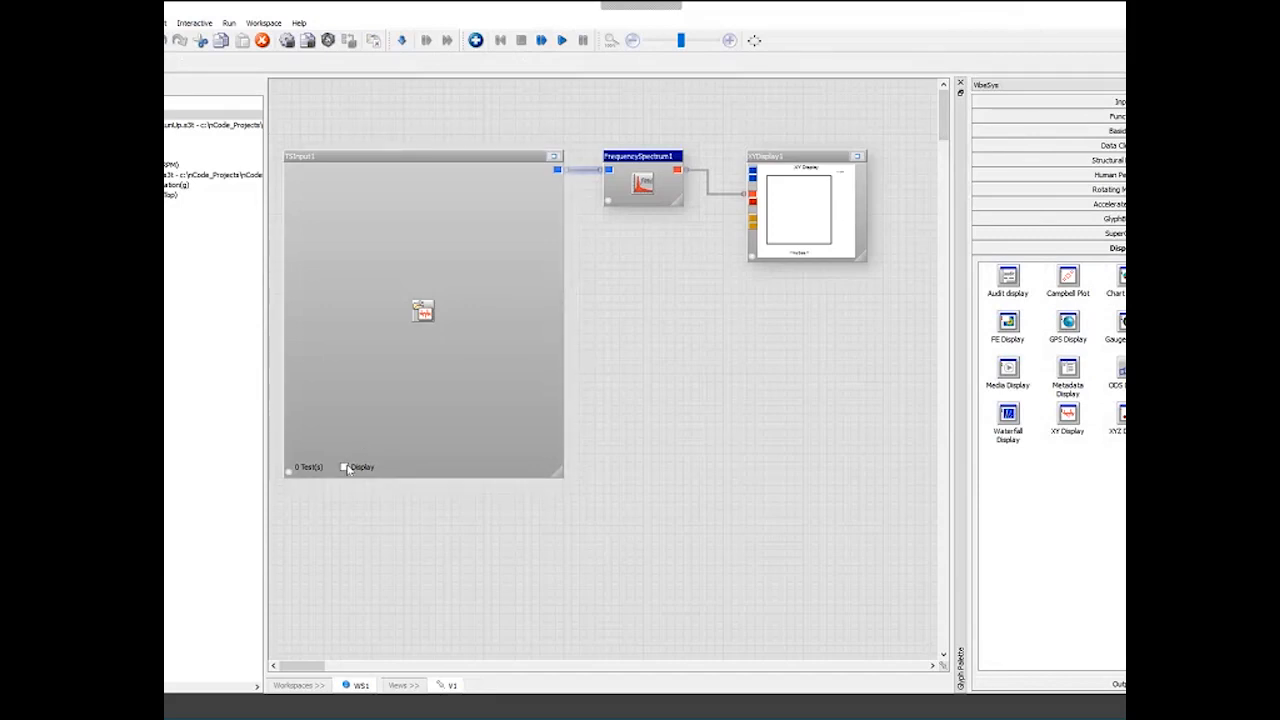
pyautogui.click(193, 140)
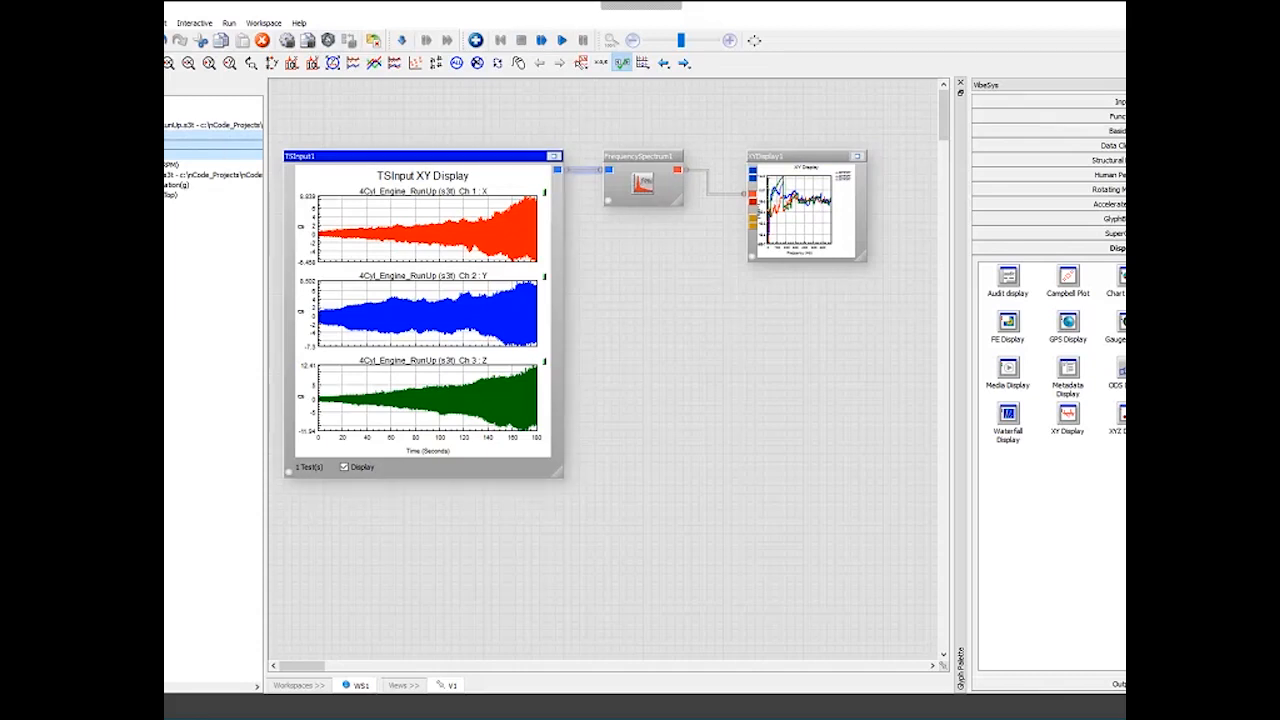
# - Close the flow without saving changes
pyautogui.hotkey('ctrl', 'F4')
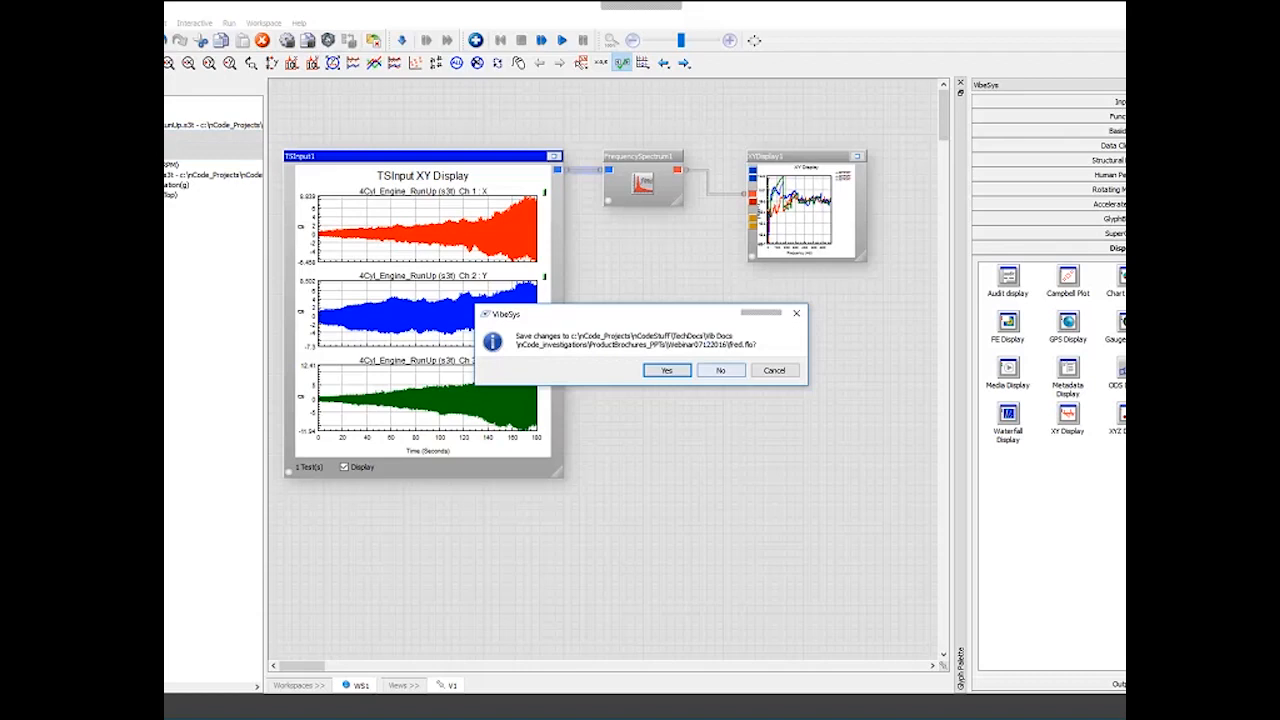
pyautogui.click(720, 371)
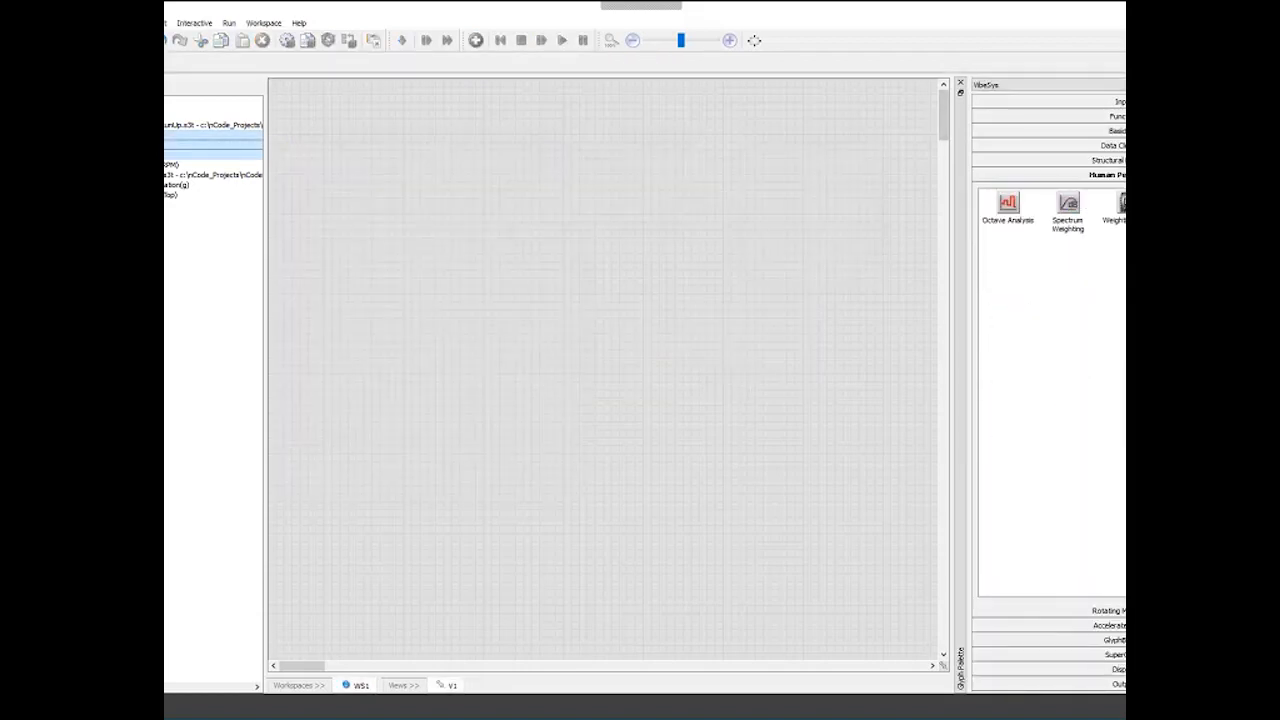
# - Open the prepared demo flow and switch between its PulseToSpeed and Waterfall workspaces
pyautogui.hotkey('ctrl', 'o')
pyautogui.doubleClick(326, 123)
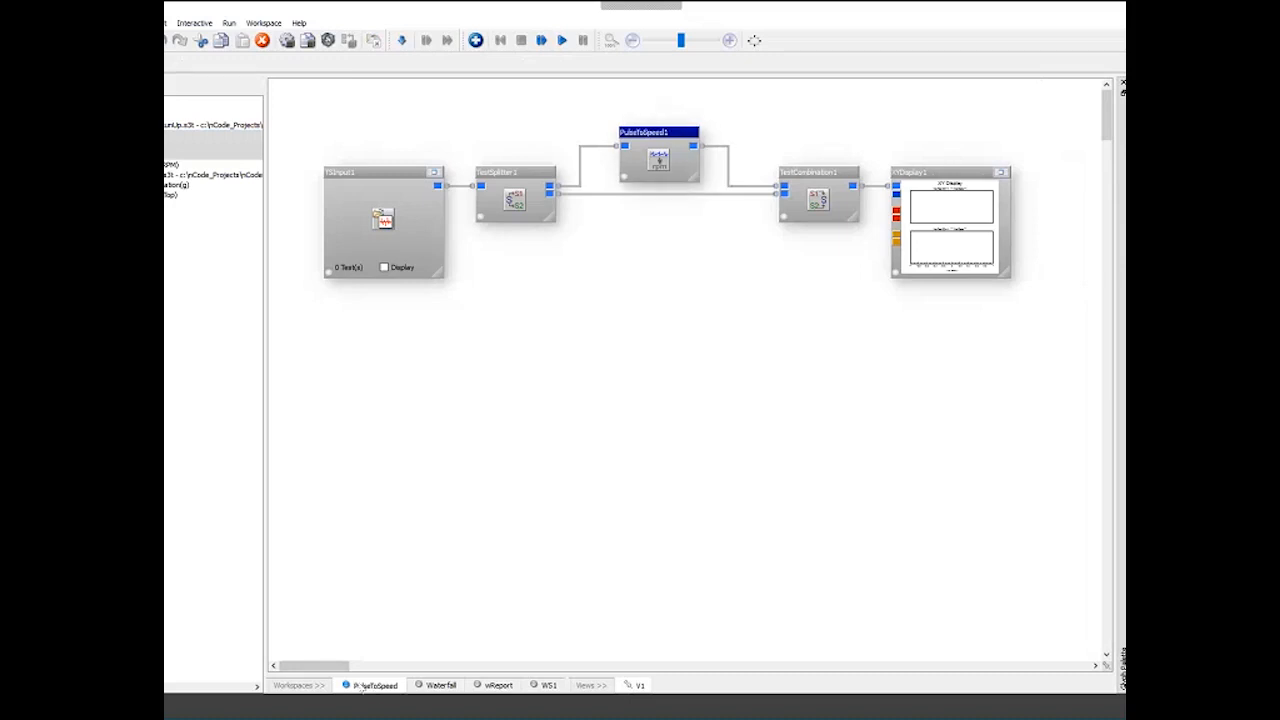
pyautogui.click(438, 686)
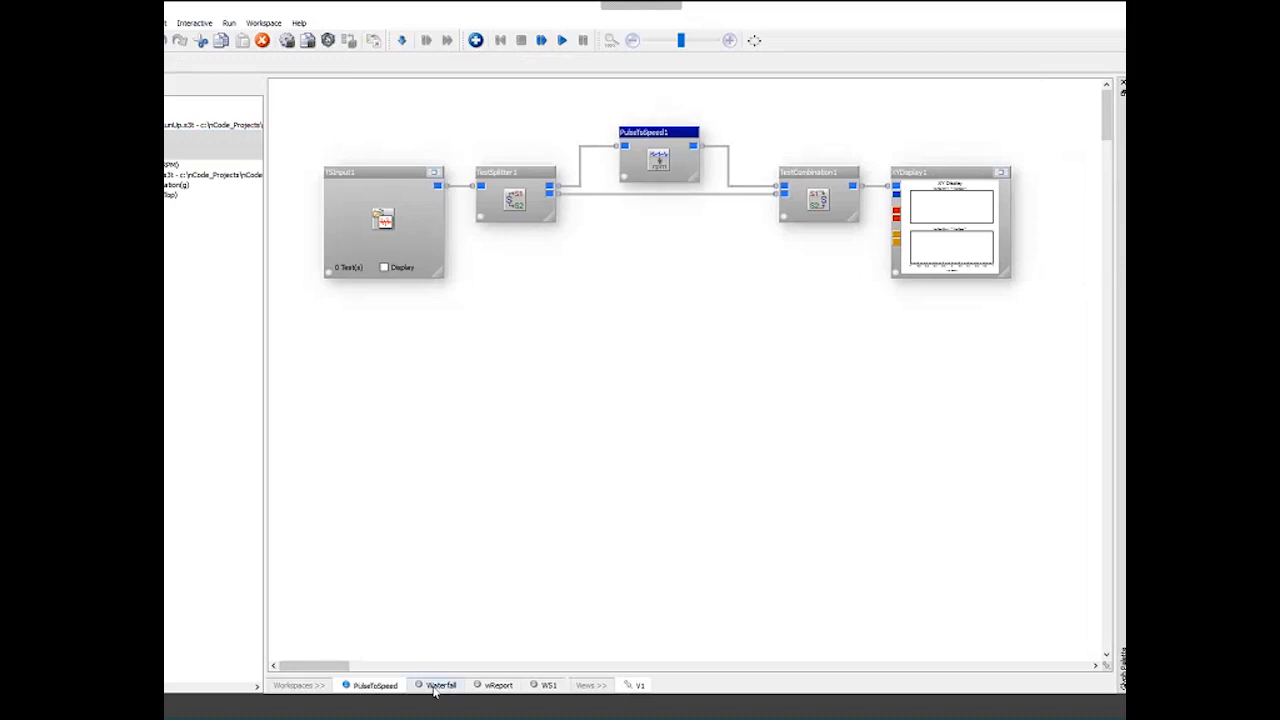
pyautogui.click(375, 686)
pyautogui.click(437, 688)
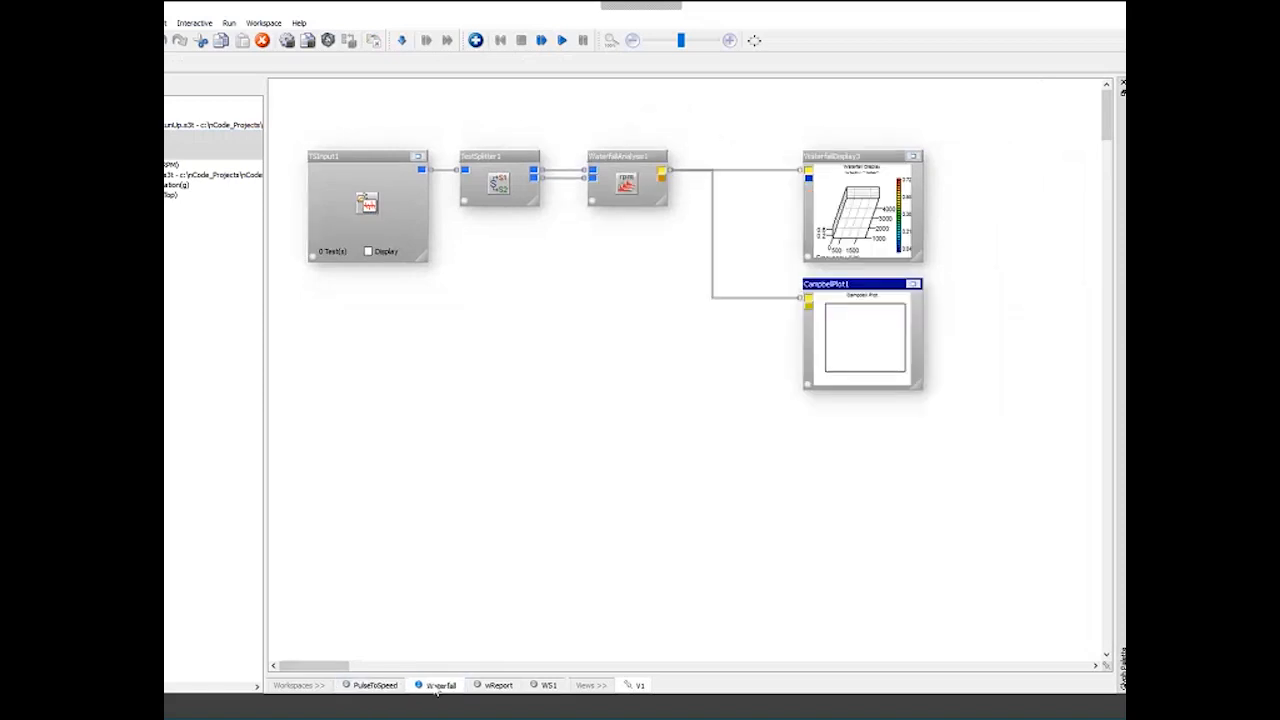
pyautogui.click(375, 686)
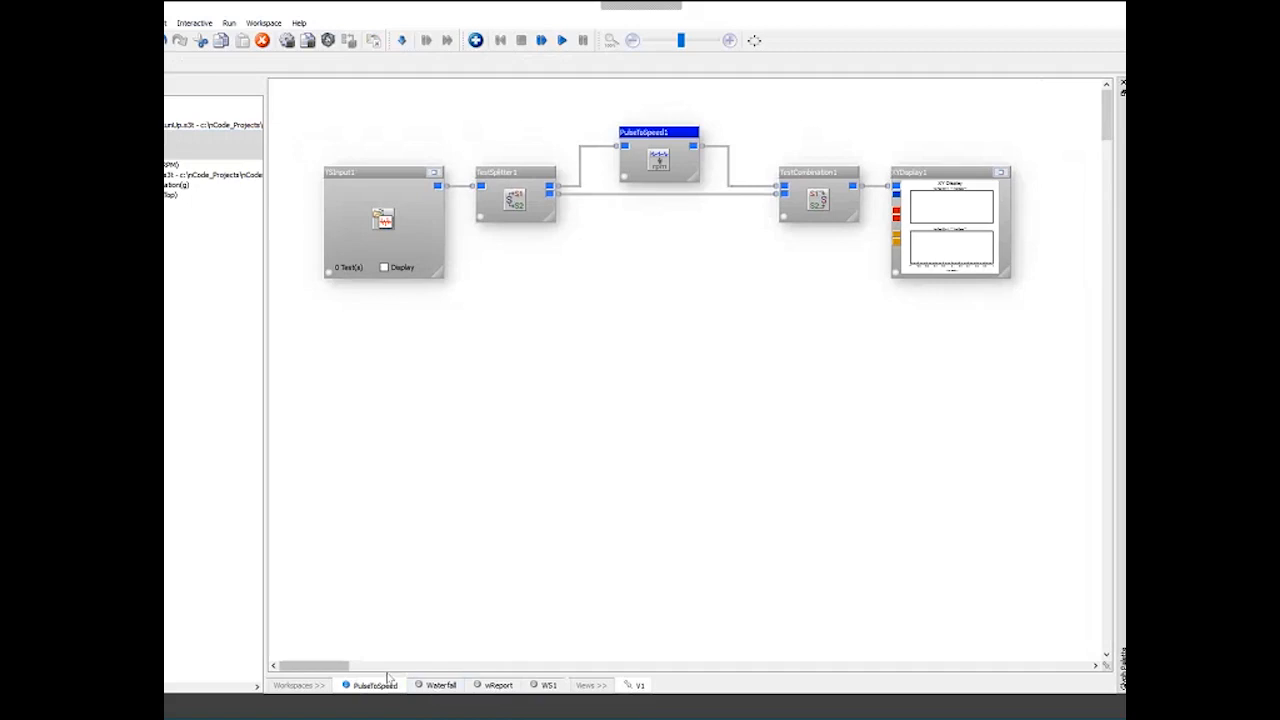
pyautogui.click(436, 690)
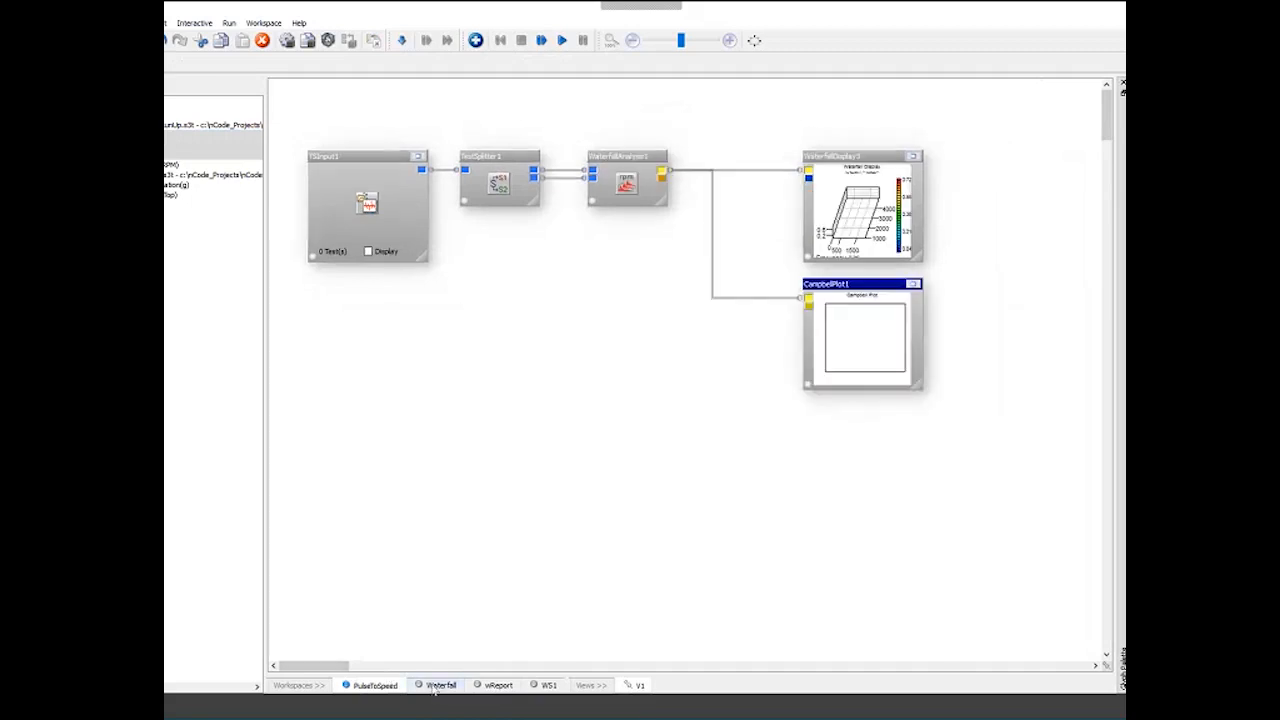
pyautogui.click(378, 686)
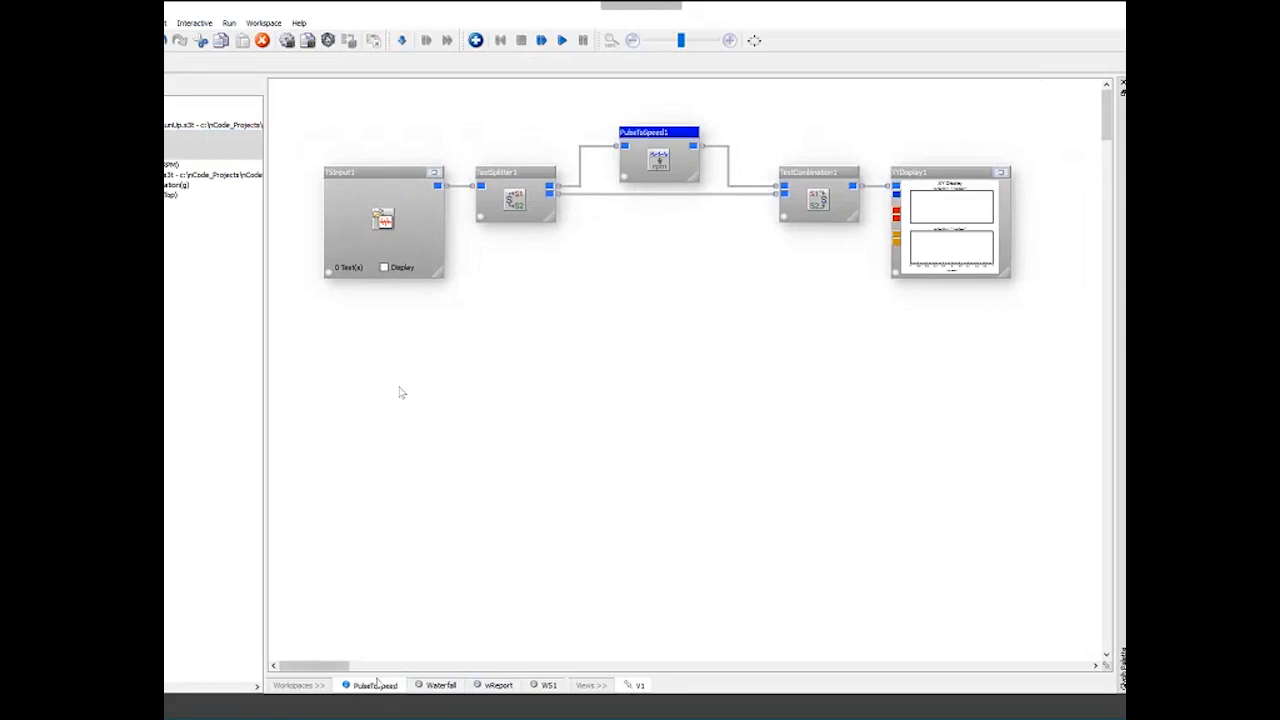
# - Load the Speed_Pulses data into the PulseToSpeed input glyph, display it, and zoom into a short time range
pyautogui.click(167, 175)
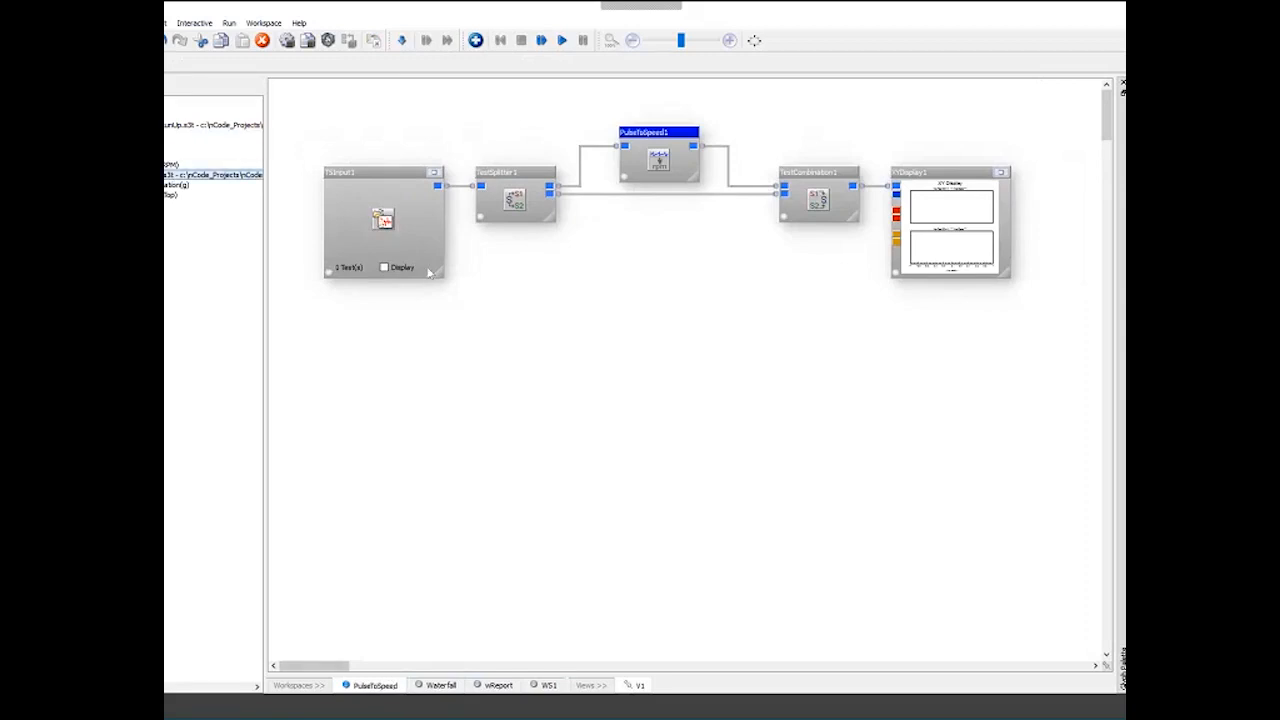
pyautogui.click(384, 267)
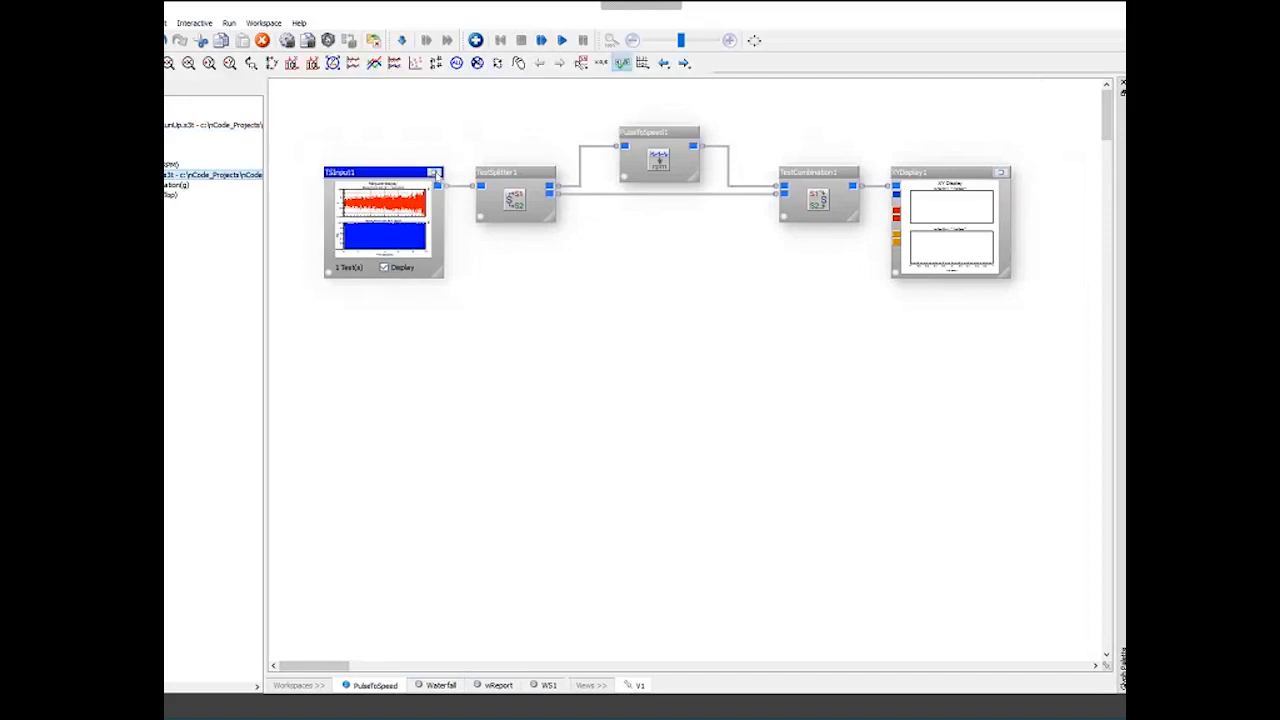
pyautogui.click(434, 173)
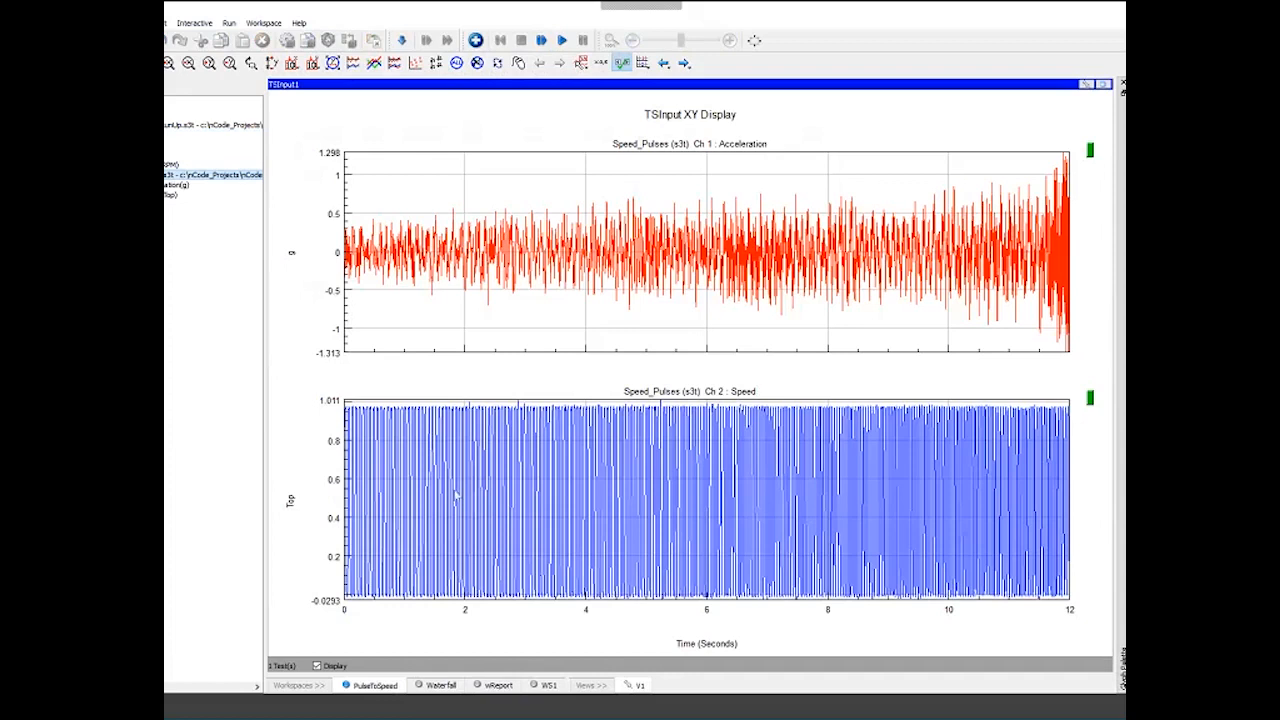
pyautogui.moveTo(473, 509); pyautogui.dragTo(705, 527)
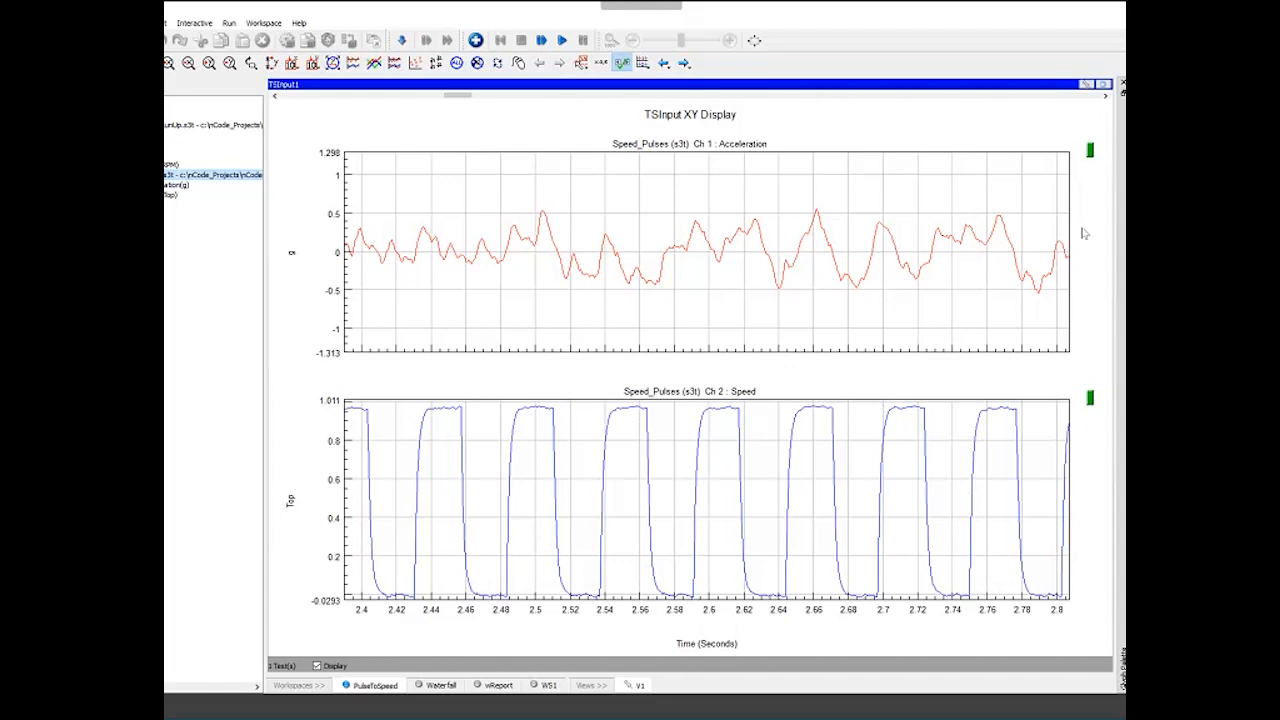
pyautogui.click(1104, 84)
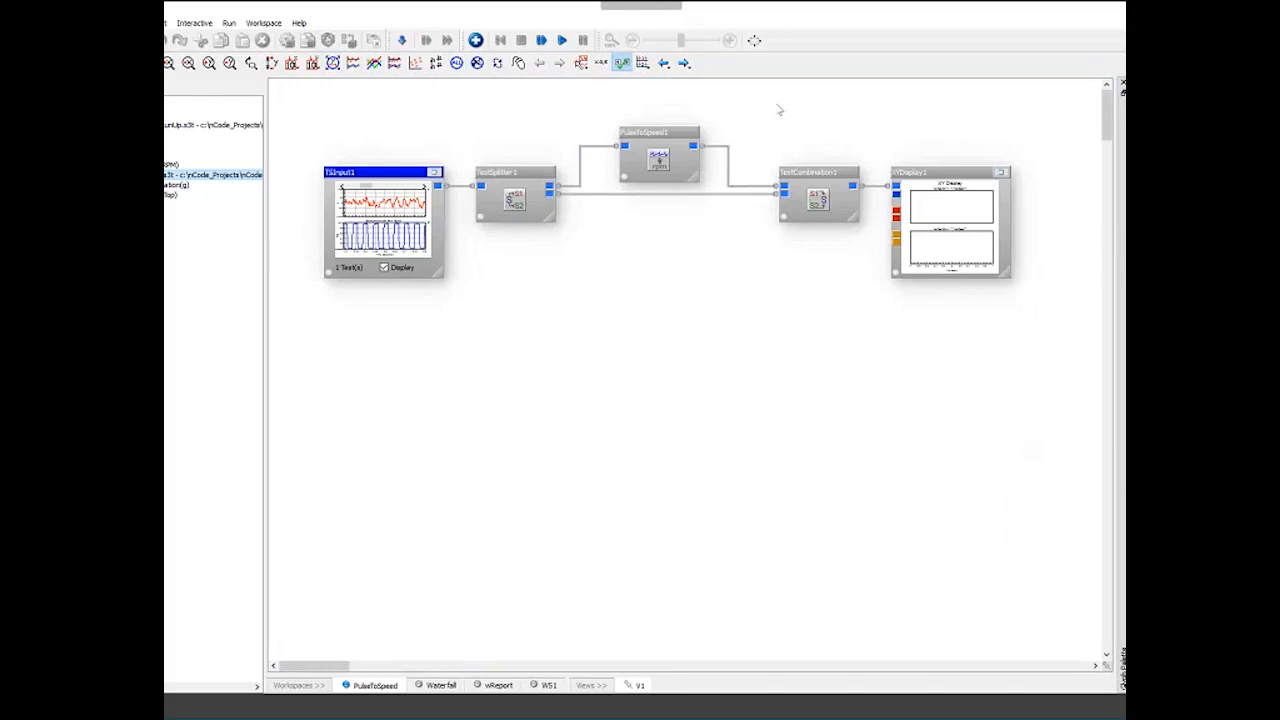
# - Move the PulseToSpeed glyph slightly upward and select the other glyphs of the flow in turn
pyautogui.click(693, 132)
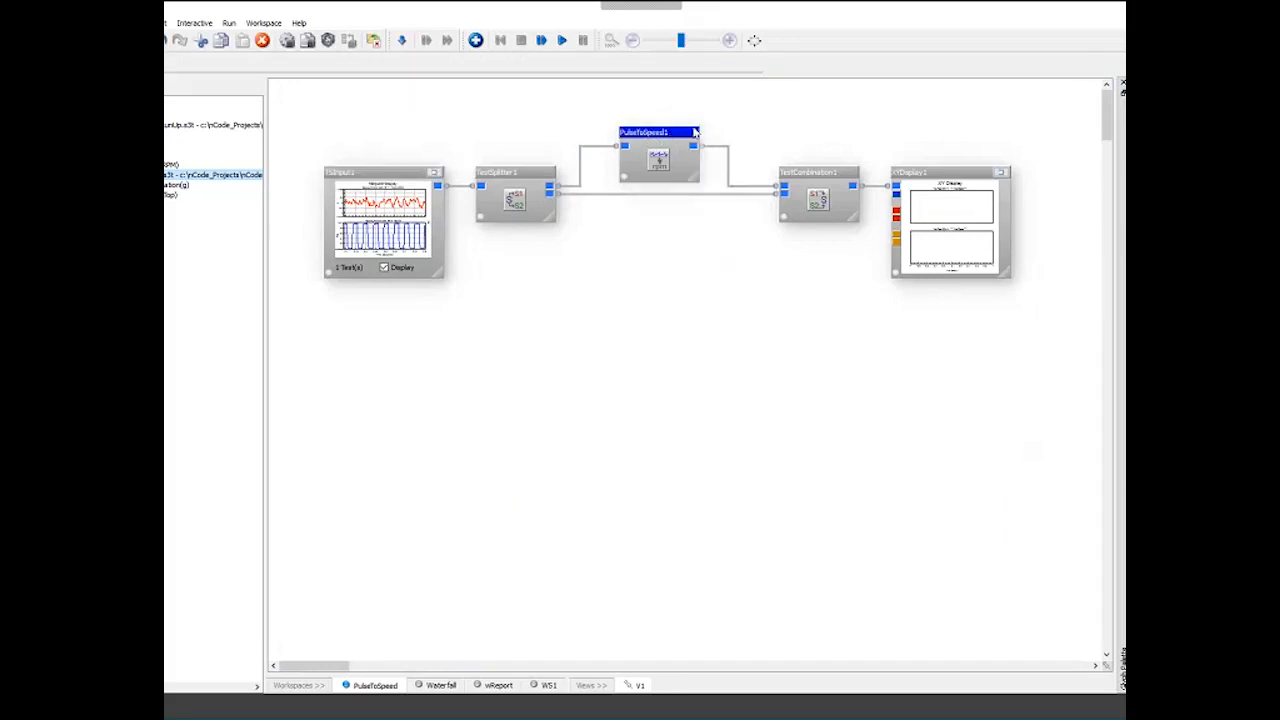
pyautogui.moveTo(670, 134); pyautogui.dragTo(670, 118)
pyautogui.click(519, 178)
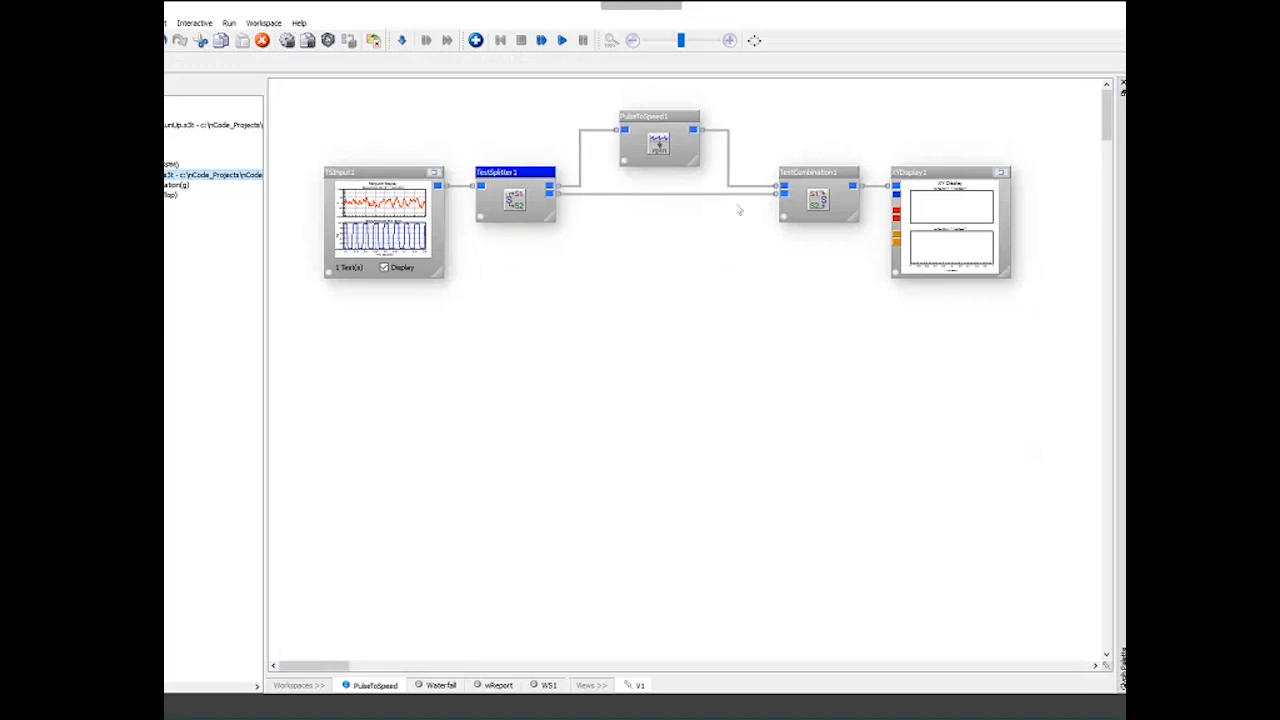
pyautogui.click(815, 200)
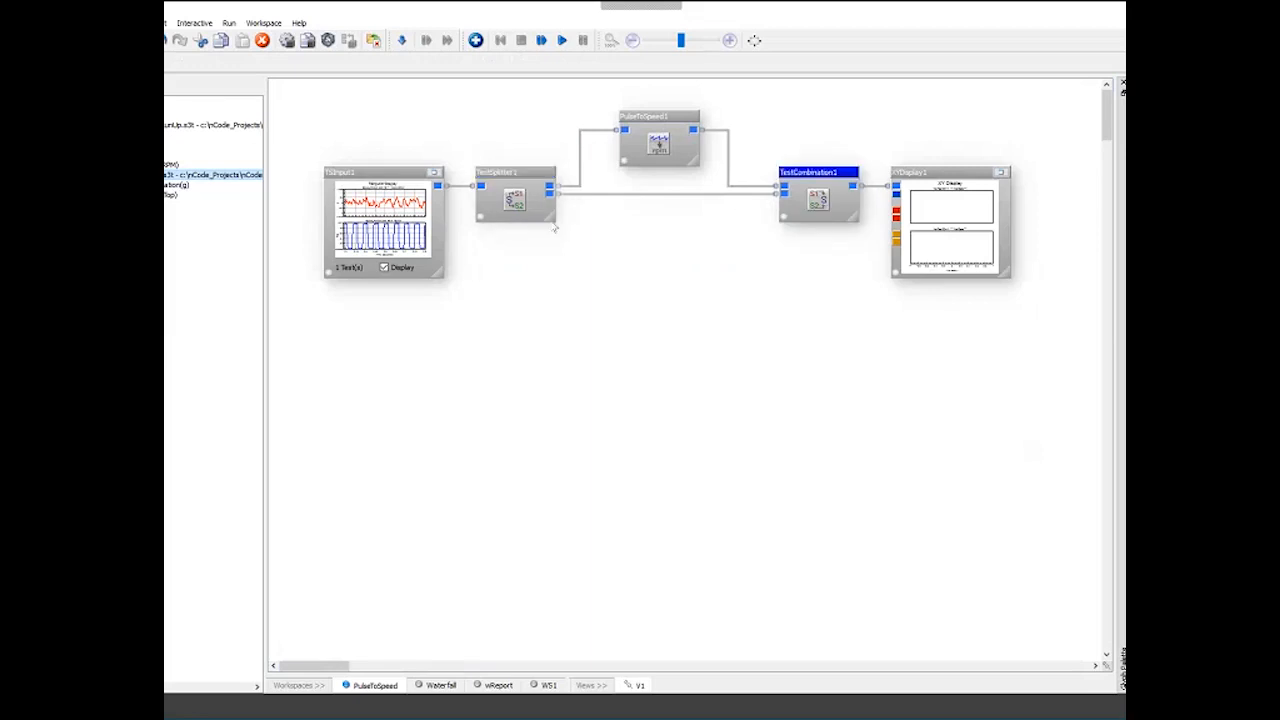
pyautogui.click(372, 184)
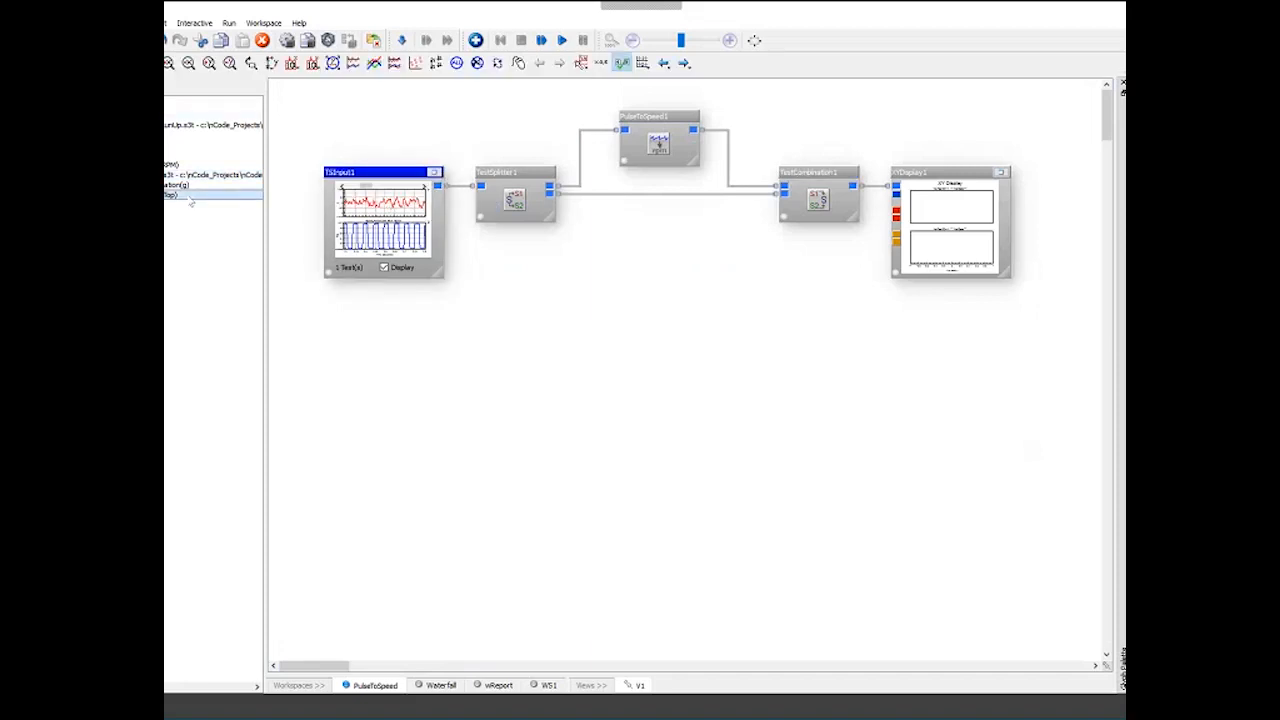
pyautogui.moveTo(200, 195); pyautogui.dragTo(500, 440)
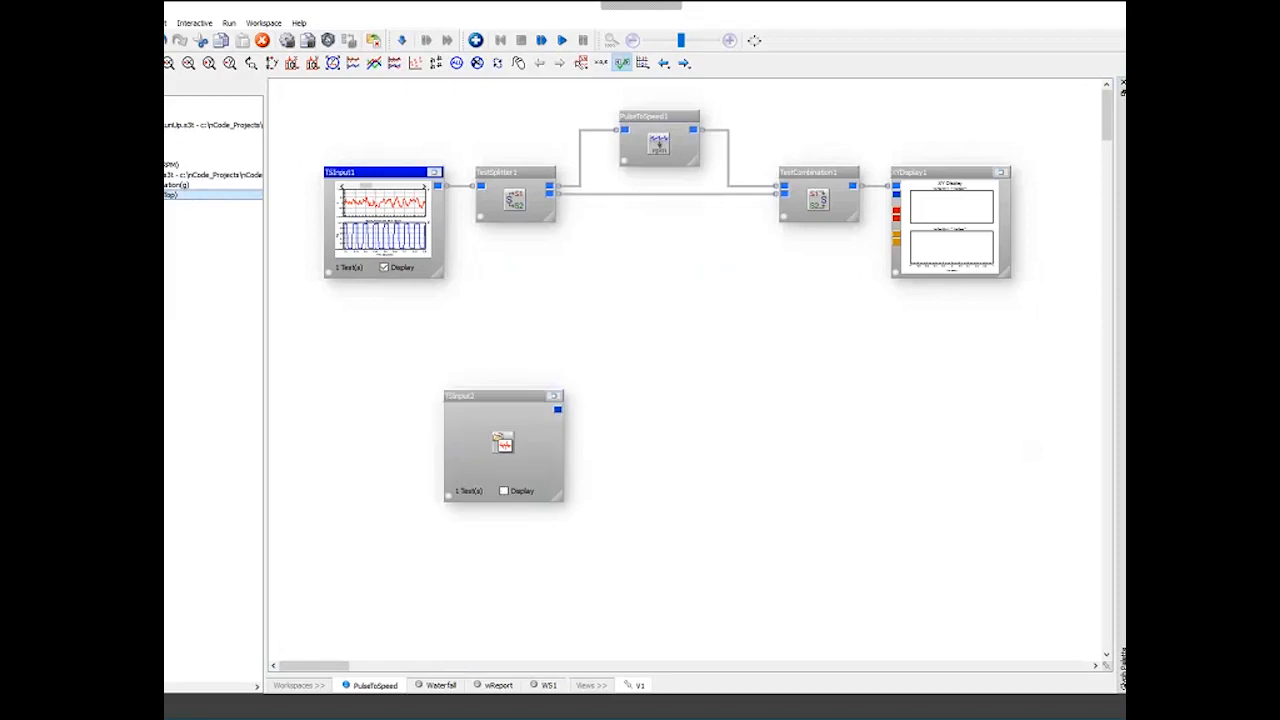
pyautogui.click(659, 145)
pyautogui.click(495, 396)
pyautogui.press('Delete')
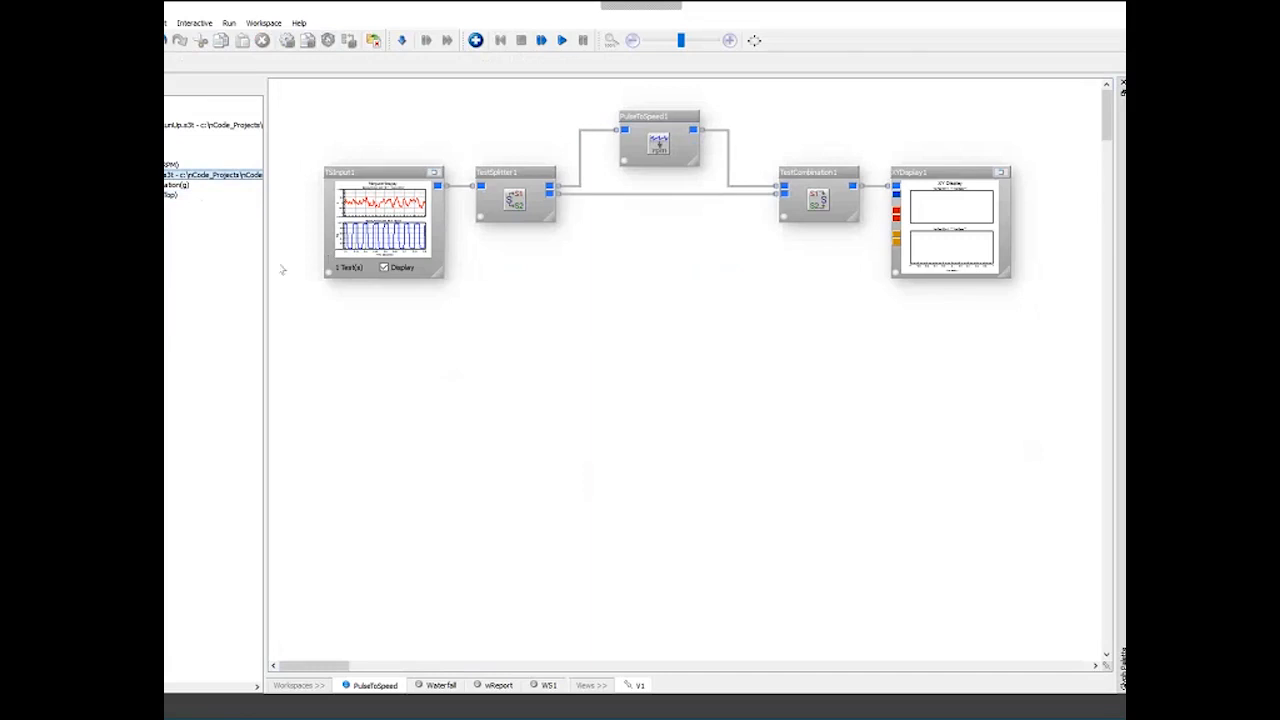
# - Open the TestSplitter properties without running the flow, review its speed channel entry, and close them
pyautogui.click(350, 193)
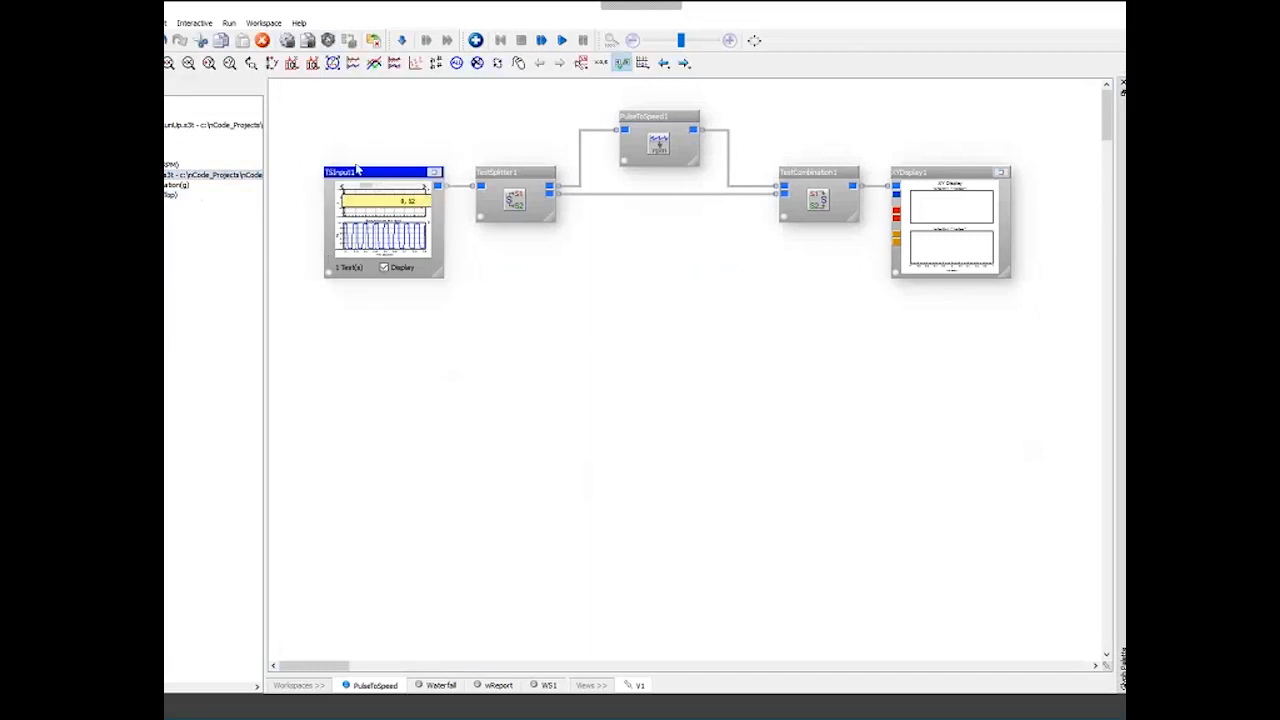
pyautogui.click(530, 200)
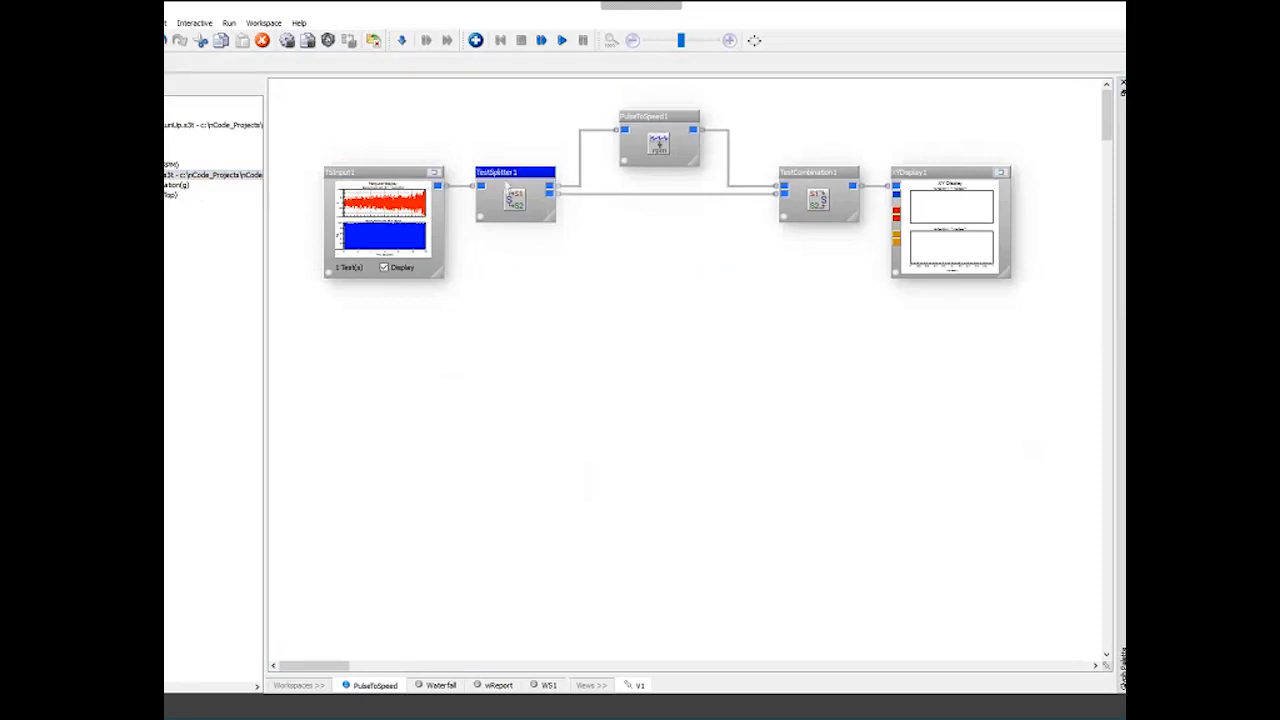
pyautogui.doubleClick(507, 174)
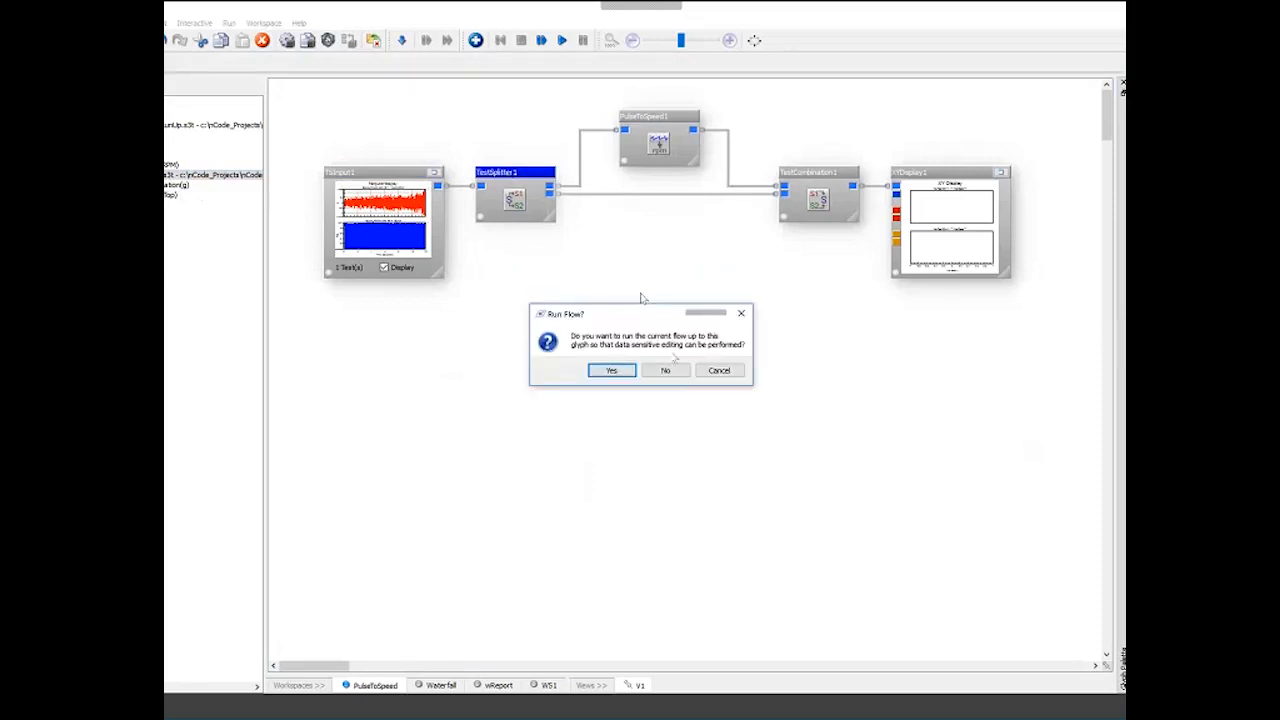
pyautogui.click(668, 372)
pyautogui.click(520, 302)
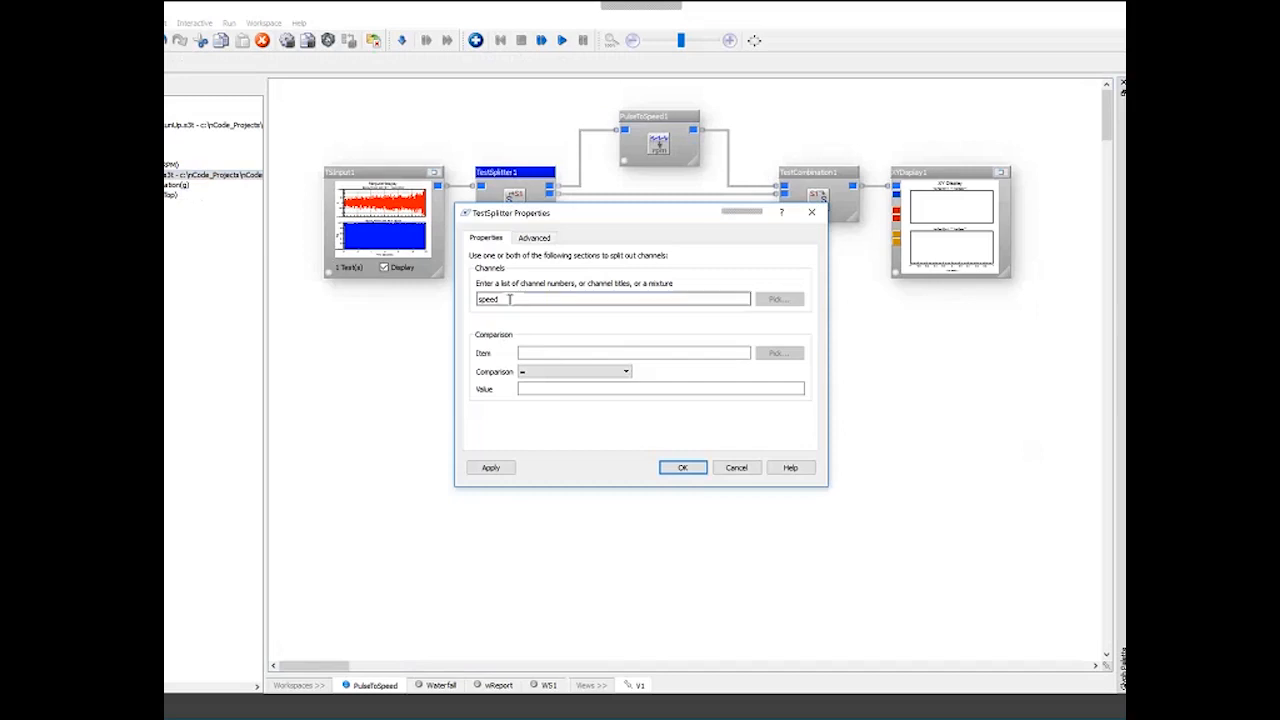
pyautogui.moveTo(520, 302); pyautogui.dragTo(444, 297)
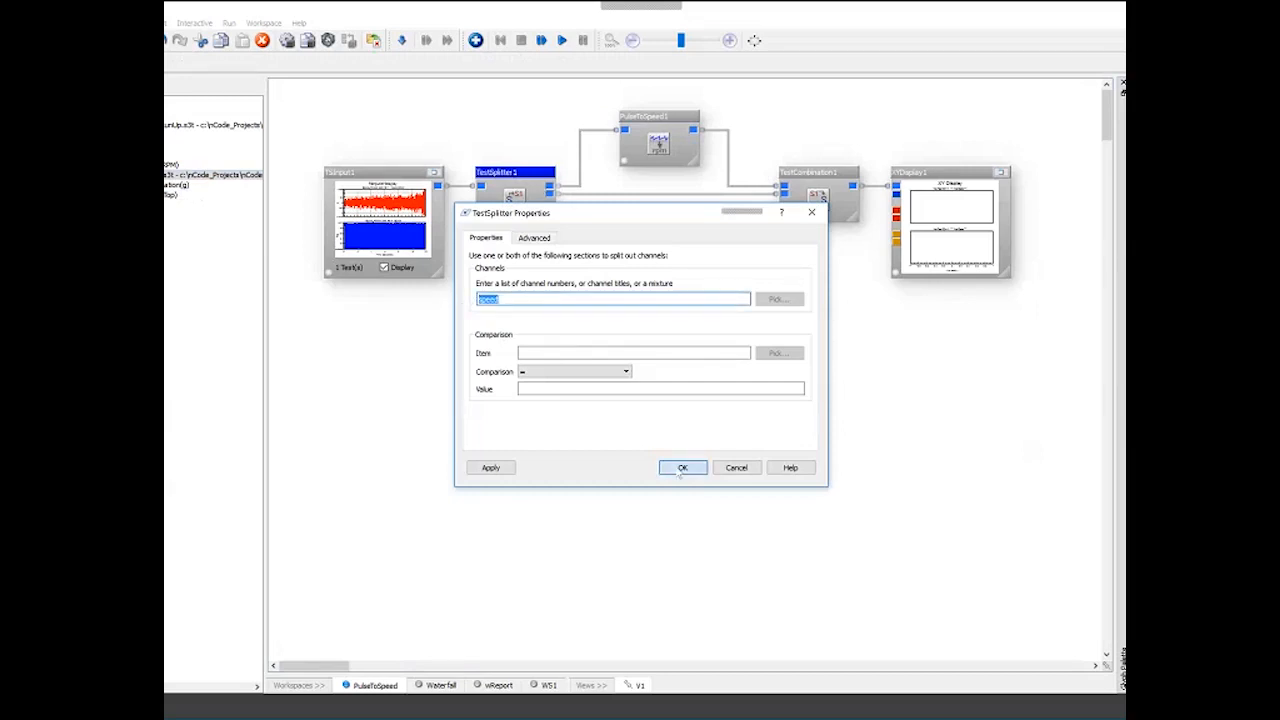
pyautogui.click(516, 309)
pyautogui.click(517, 298)
pyautogui.moveTo(517, 298); pyautogui.dragTo(434, 297)
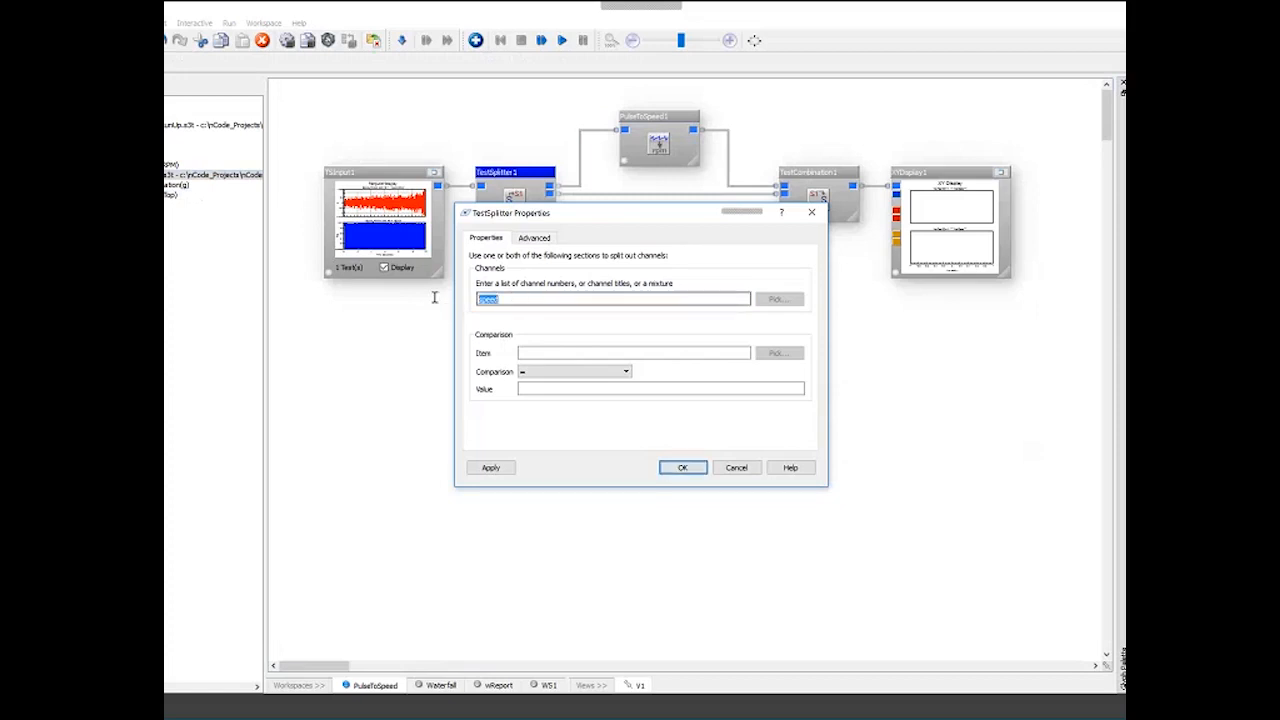
pyautogui.click(683, 469)
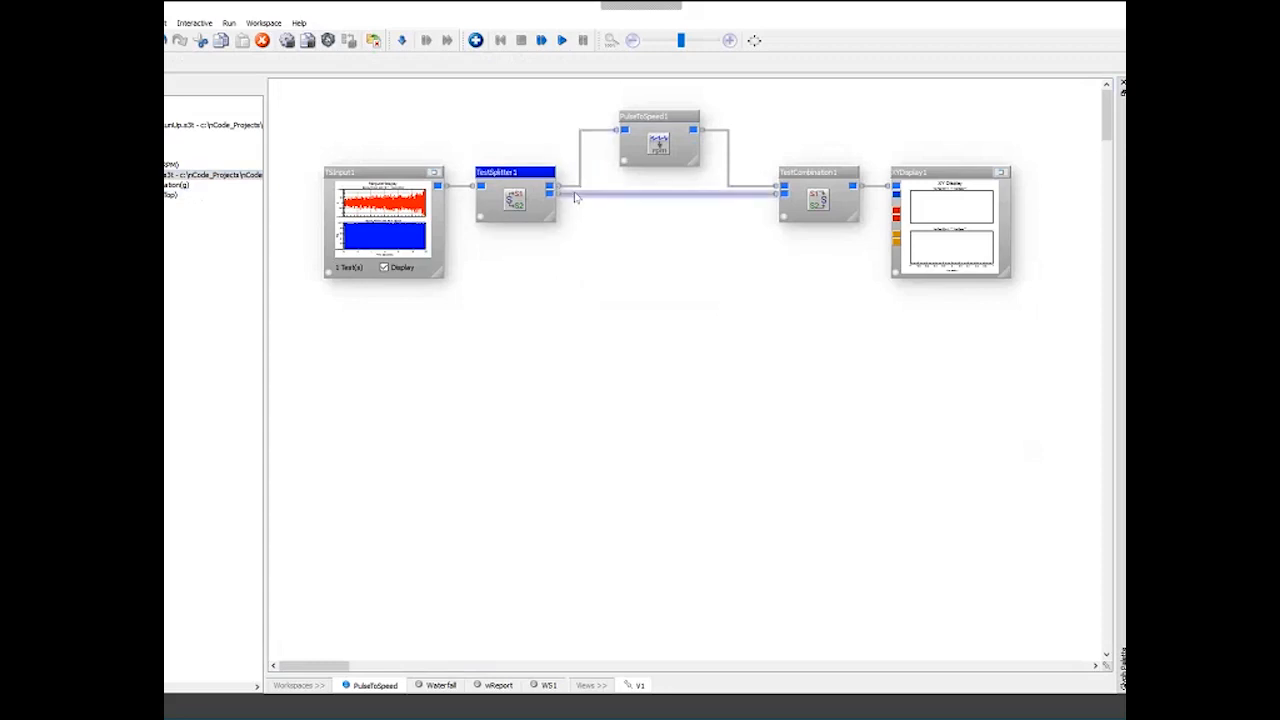
# - Run the flow and view the combined acceleration and speed results in the enlarged XY display
pyautogui.click(658, 118)
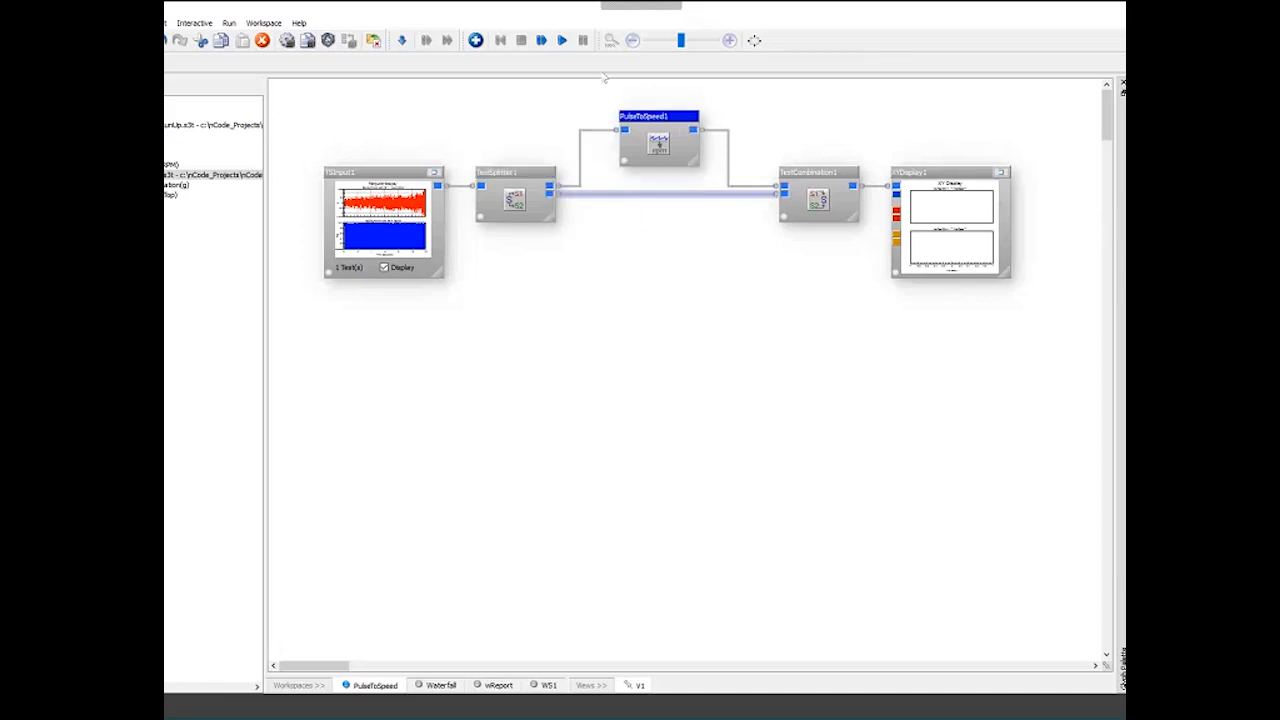
pyautogui.click(562, 41)
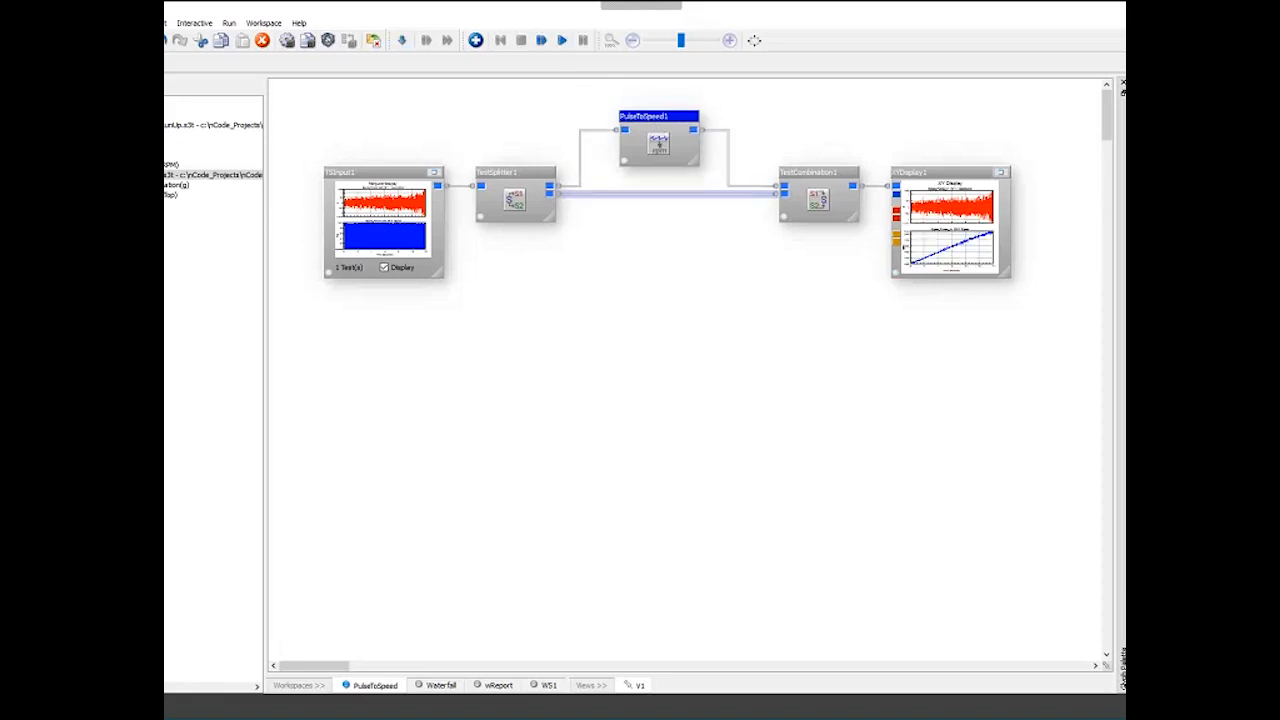
pyautogui.click(790, 180)
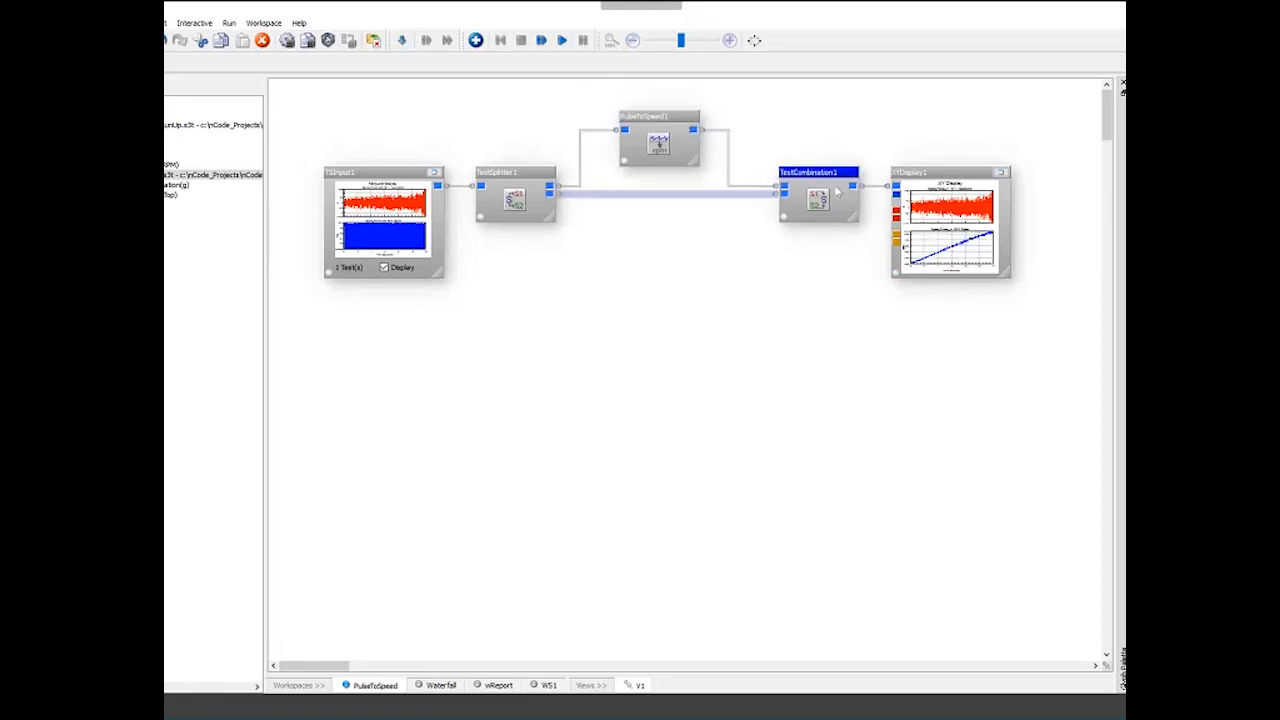
pyautogui.click(769, 194)
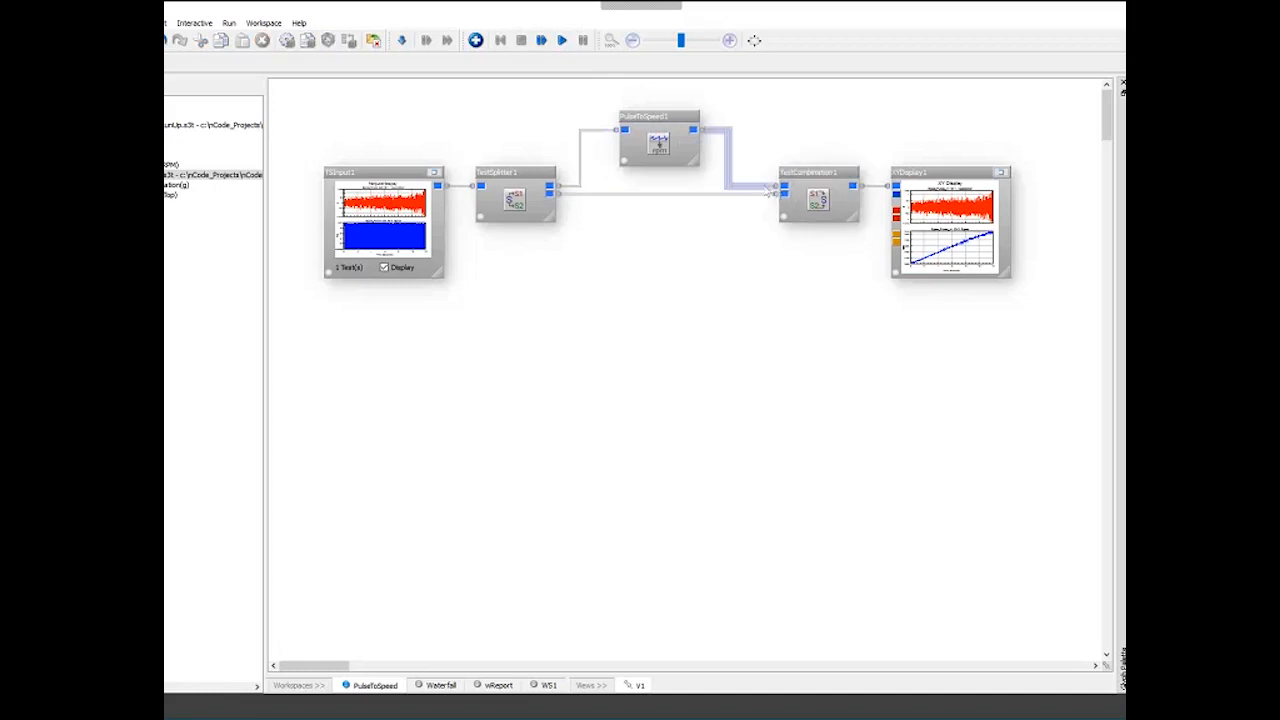
pyautogui.click(1000, 173)
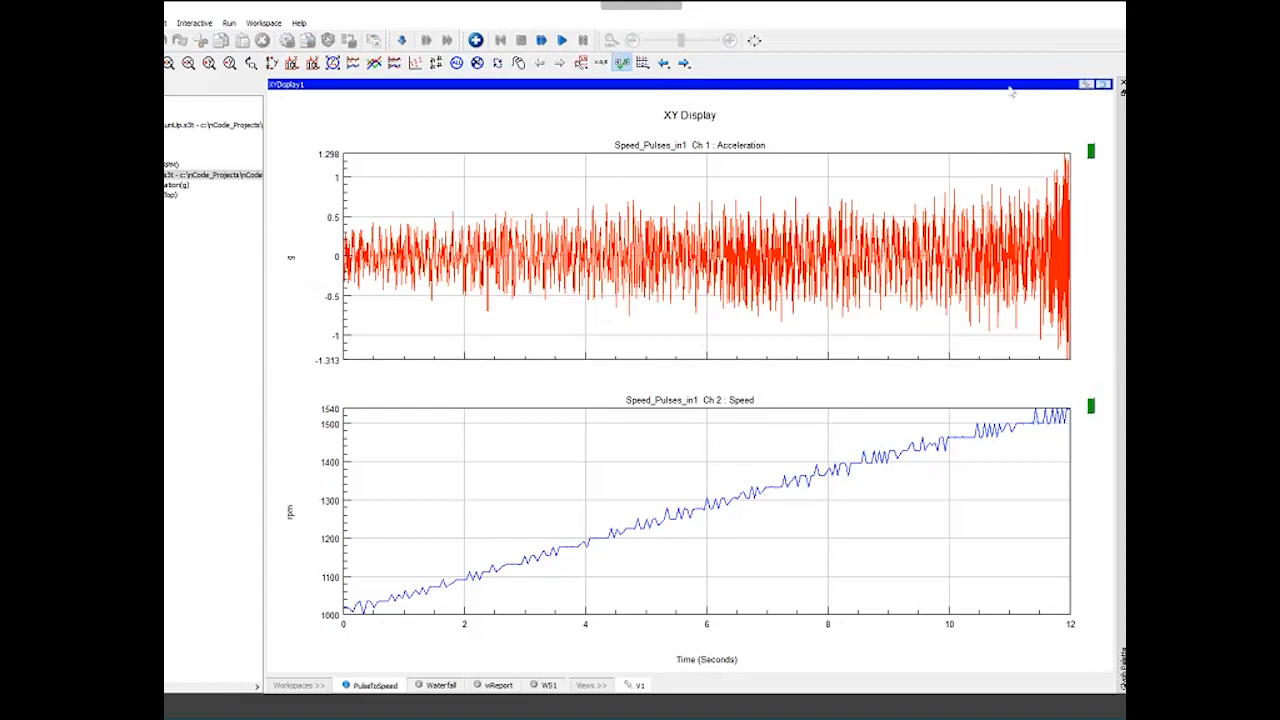
pyautogui.click(1103, 84)
# - Show the test details of the Speed_Pulses data file and close them
pyautogui.rightClick(200, 175)
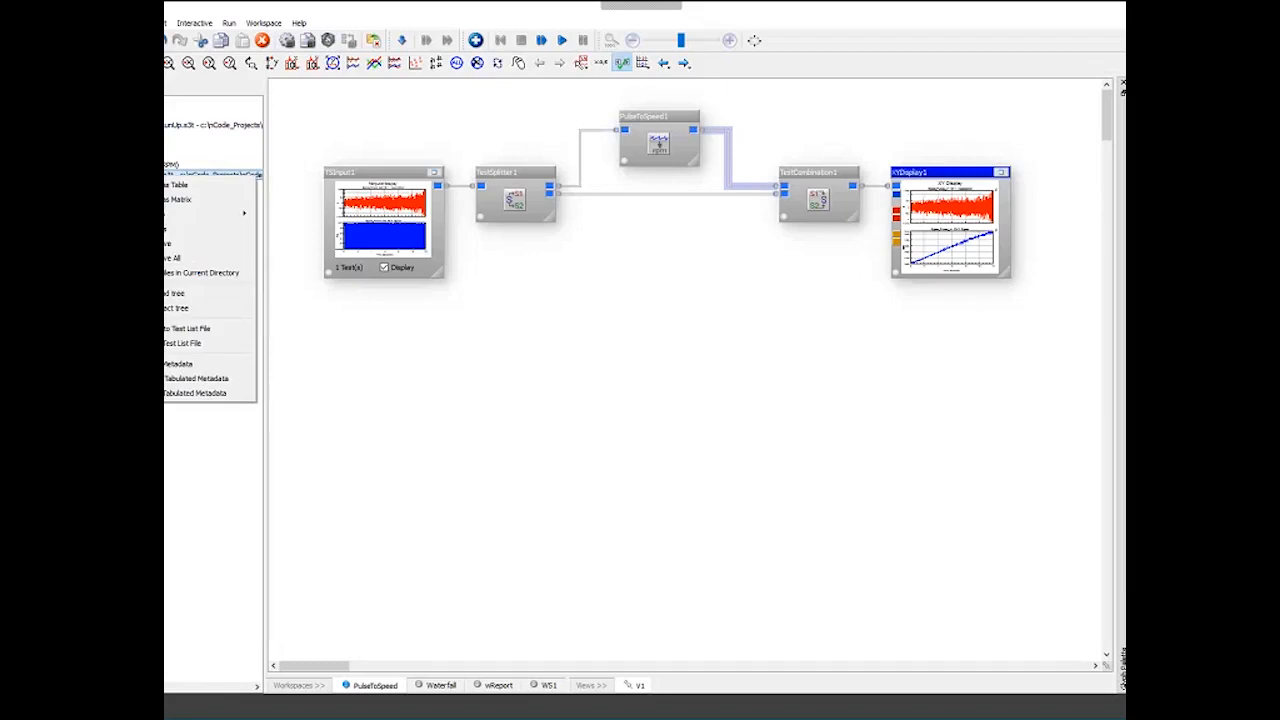
pyautogui.click(185, 230)
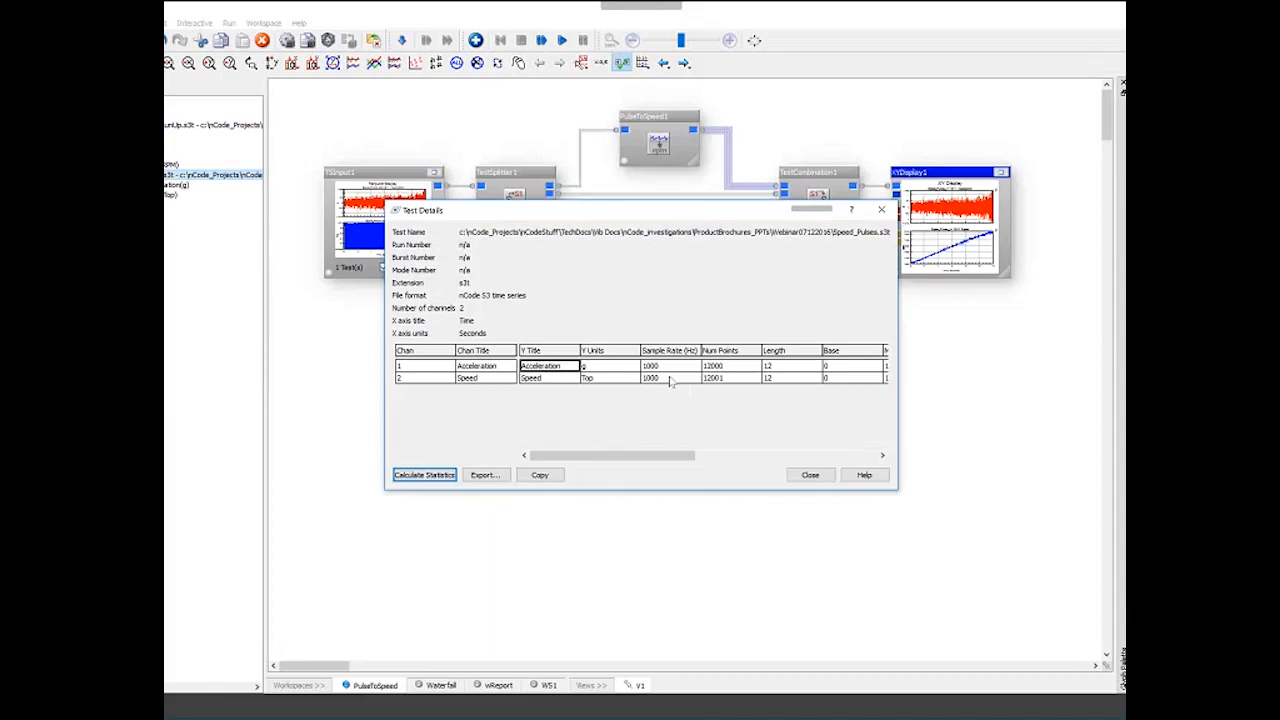
pyautogui.click(670, 379)
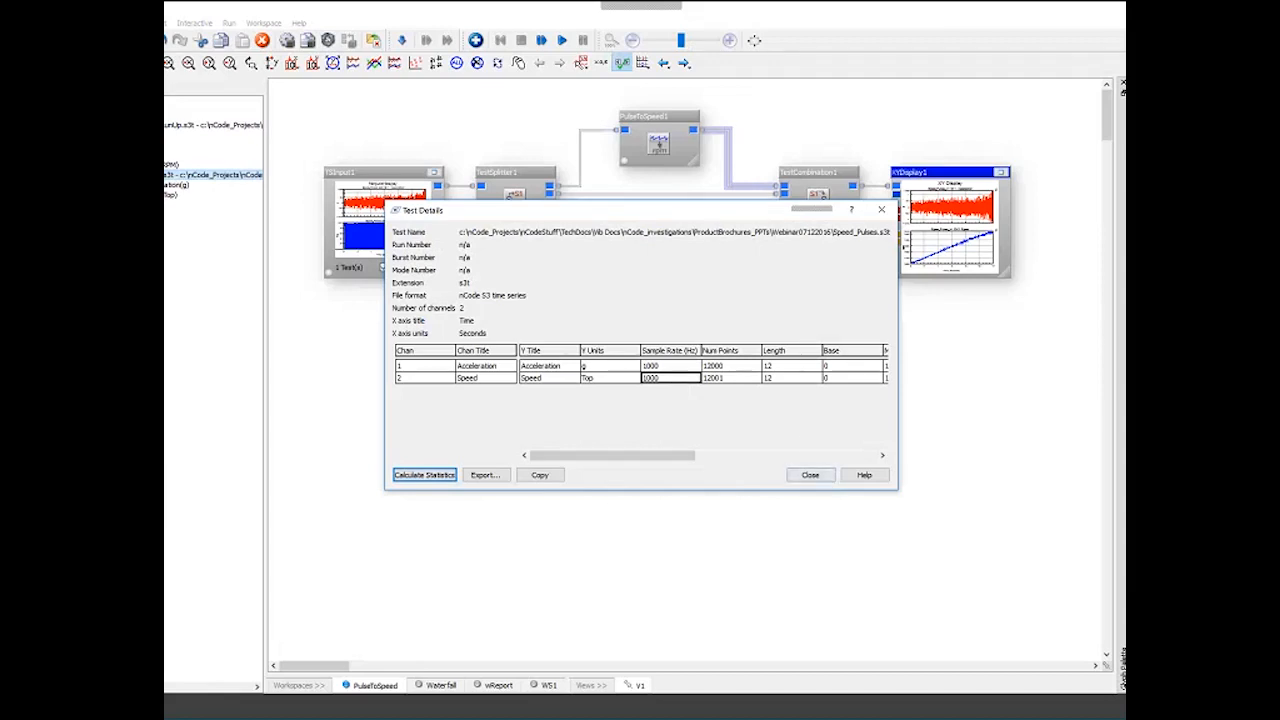
pyautogui.press('Escape')
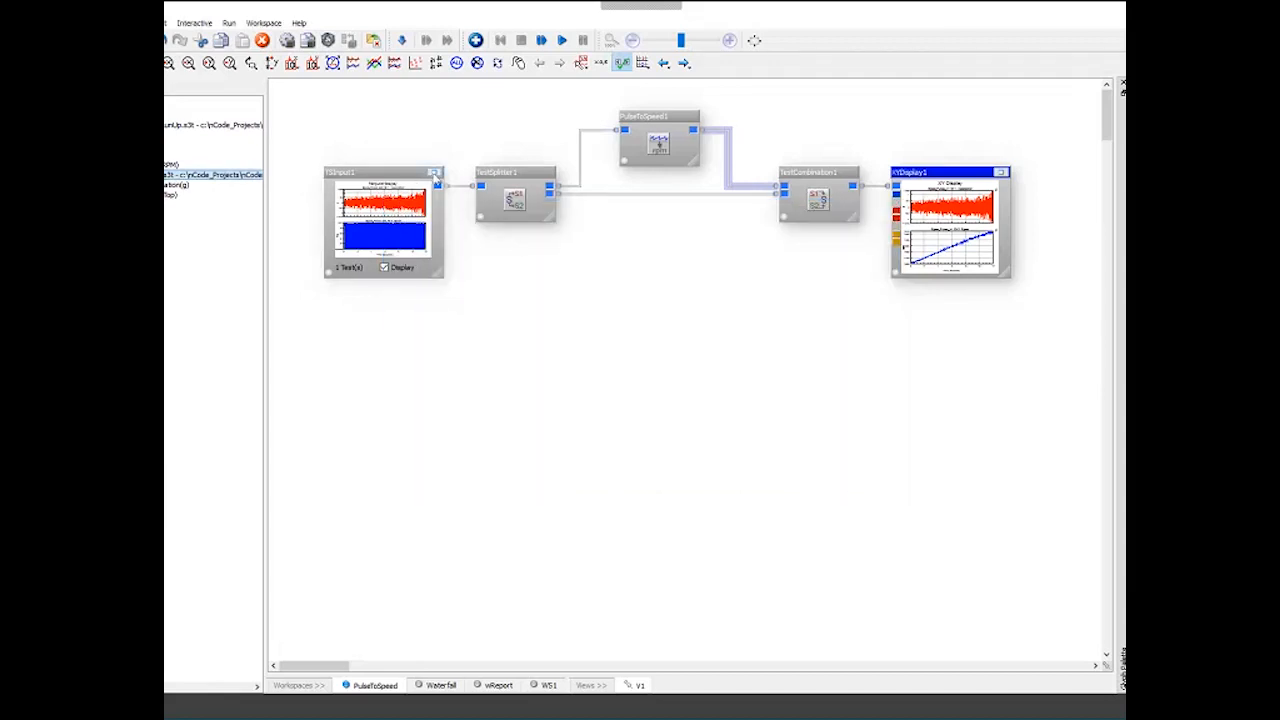
# - Enlarge the TSInput display and zoom into a short time range of the speed pulses
pyautogui.click(434, 173)
pyautogui.scroll(3, 755, 470)
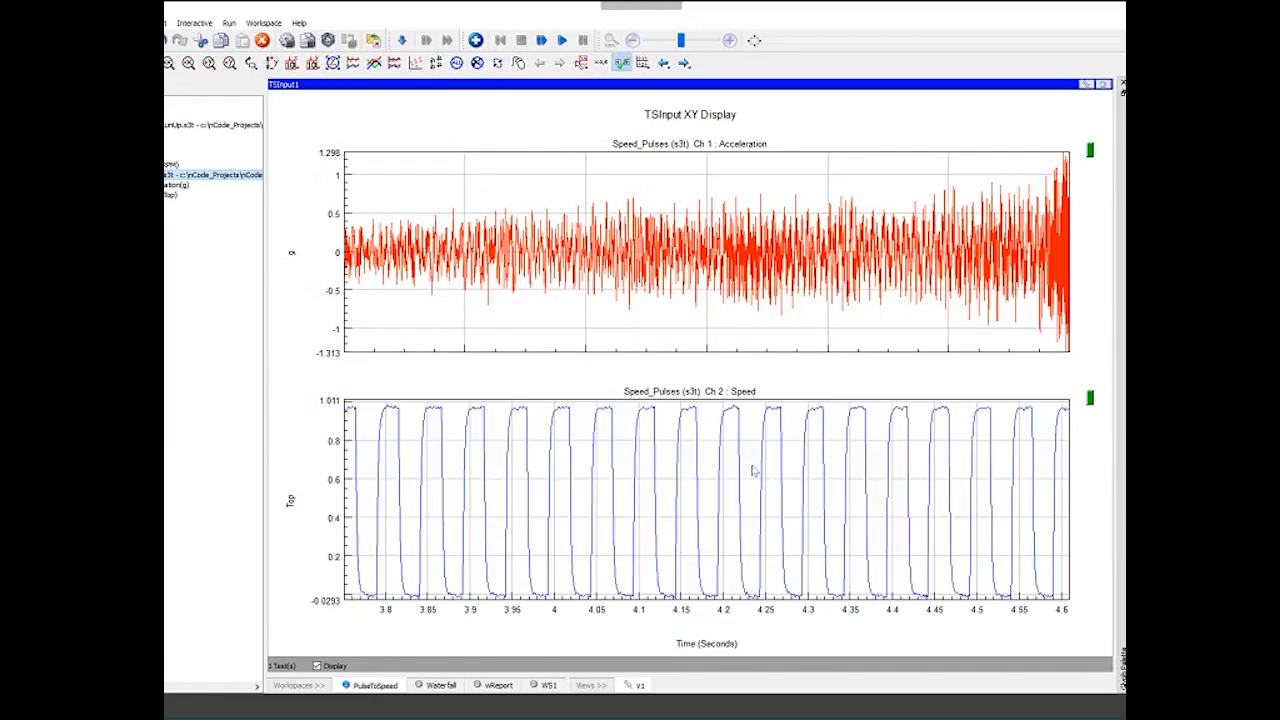
pyautogui.scroll(2, 751, 471)
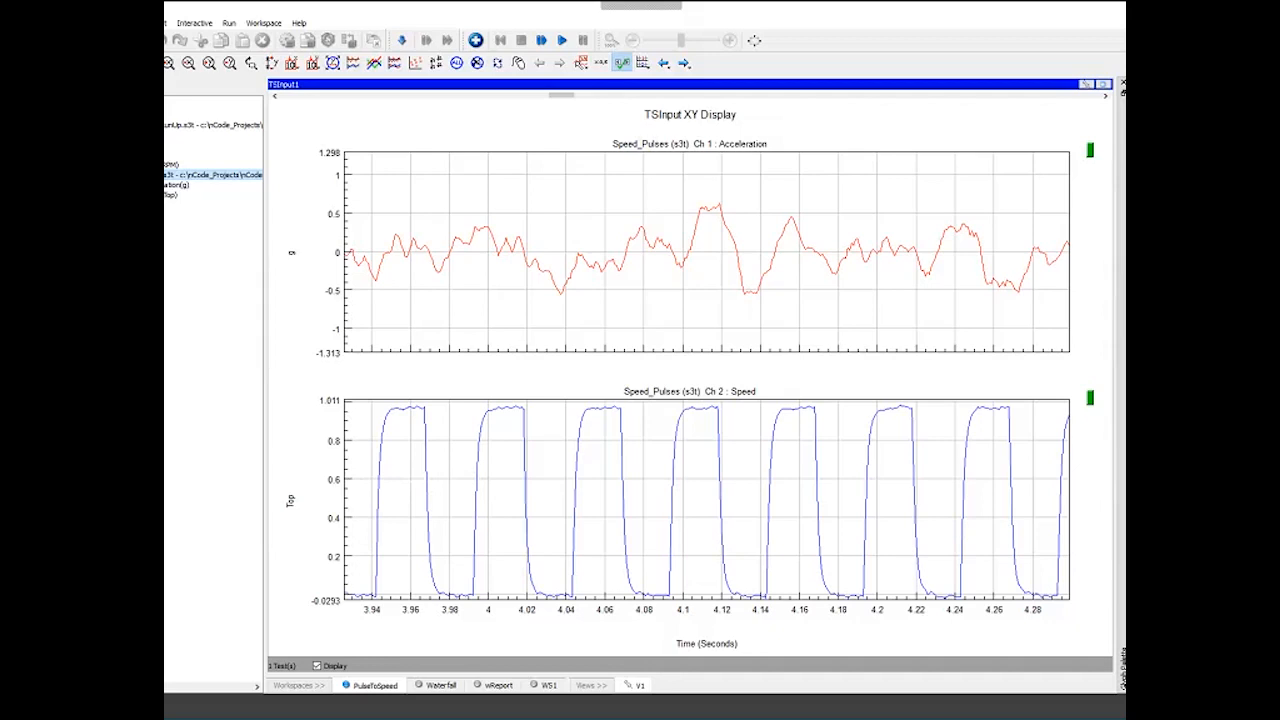
pyautogui.click(1102, 84)
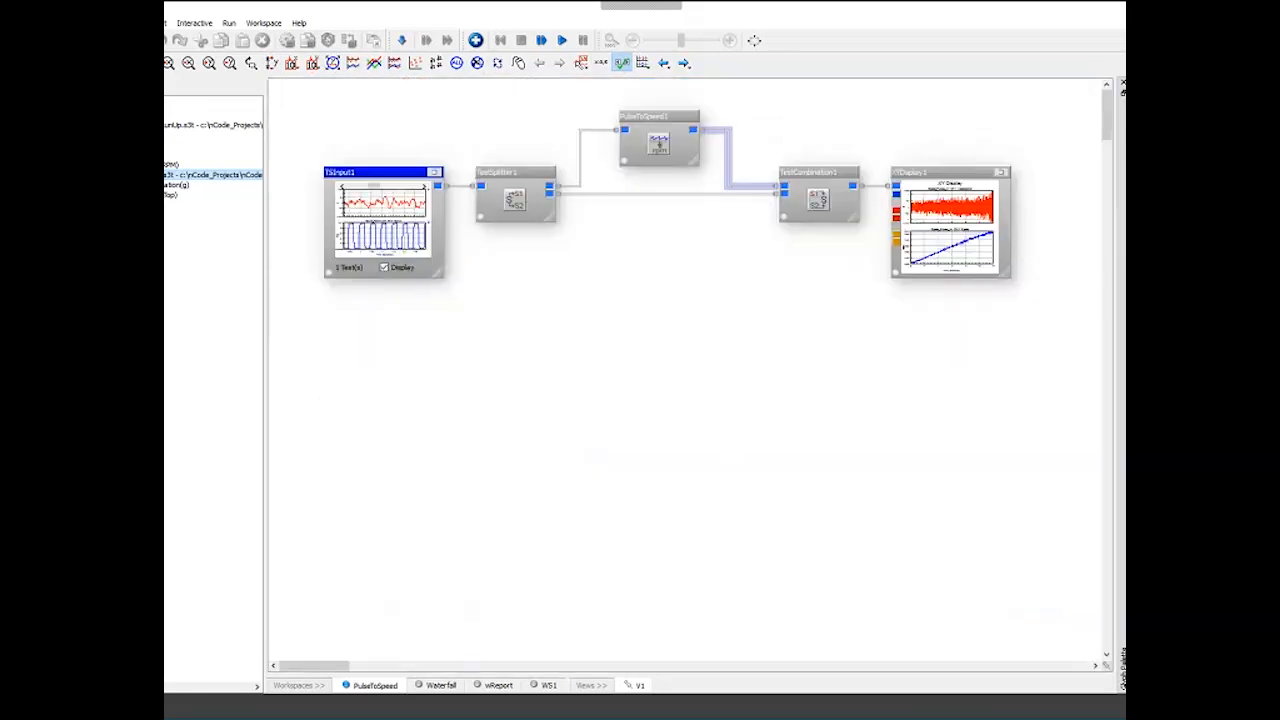
# - Set the PulseToSpeed AveragingCount to 3 and view the resulting speed curve in the enlarged XY display
pyautogui.click(655, 118)
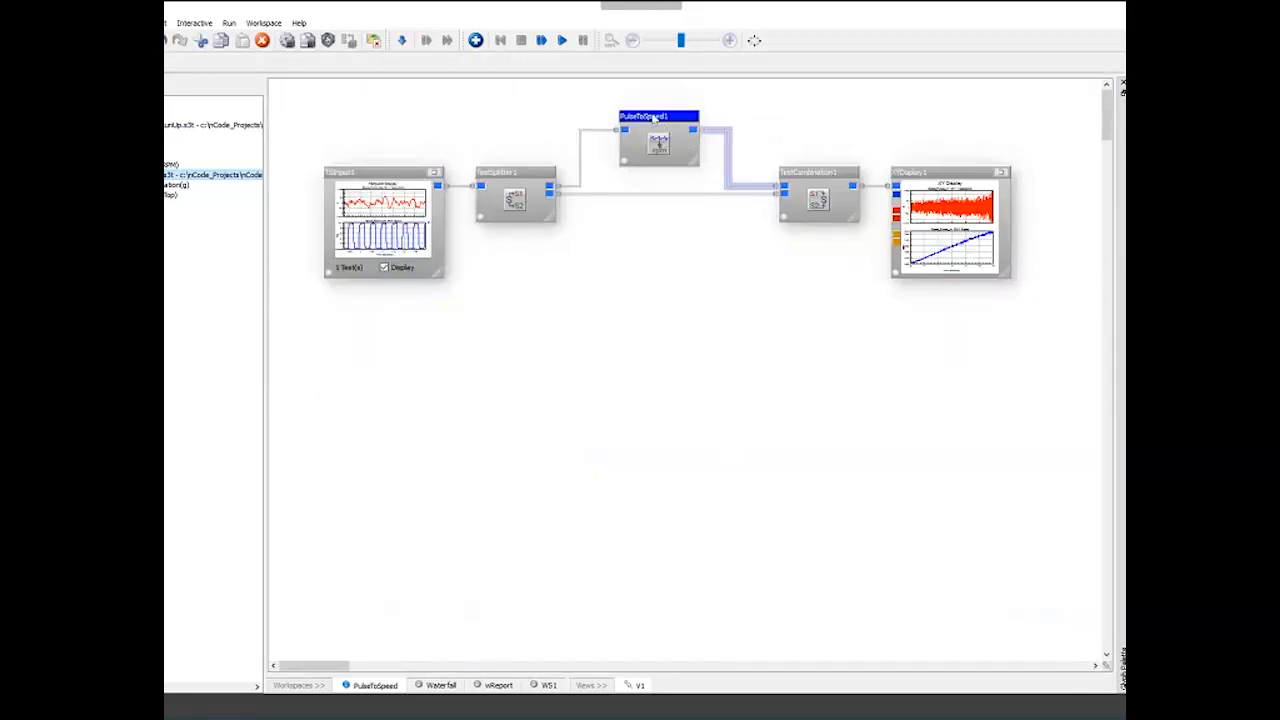
pyautogui.doubleClick(656, 120)
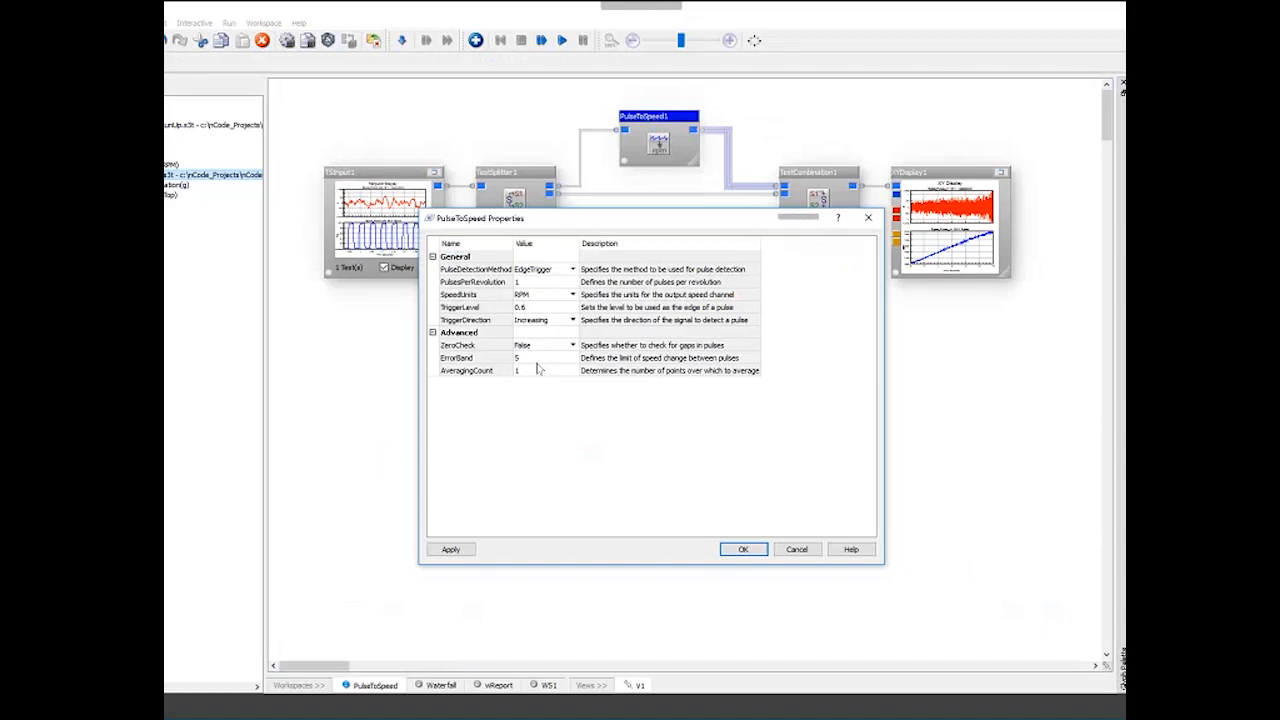
pyautogui.click(463, 308)
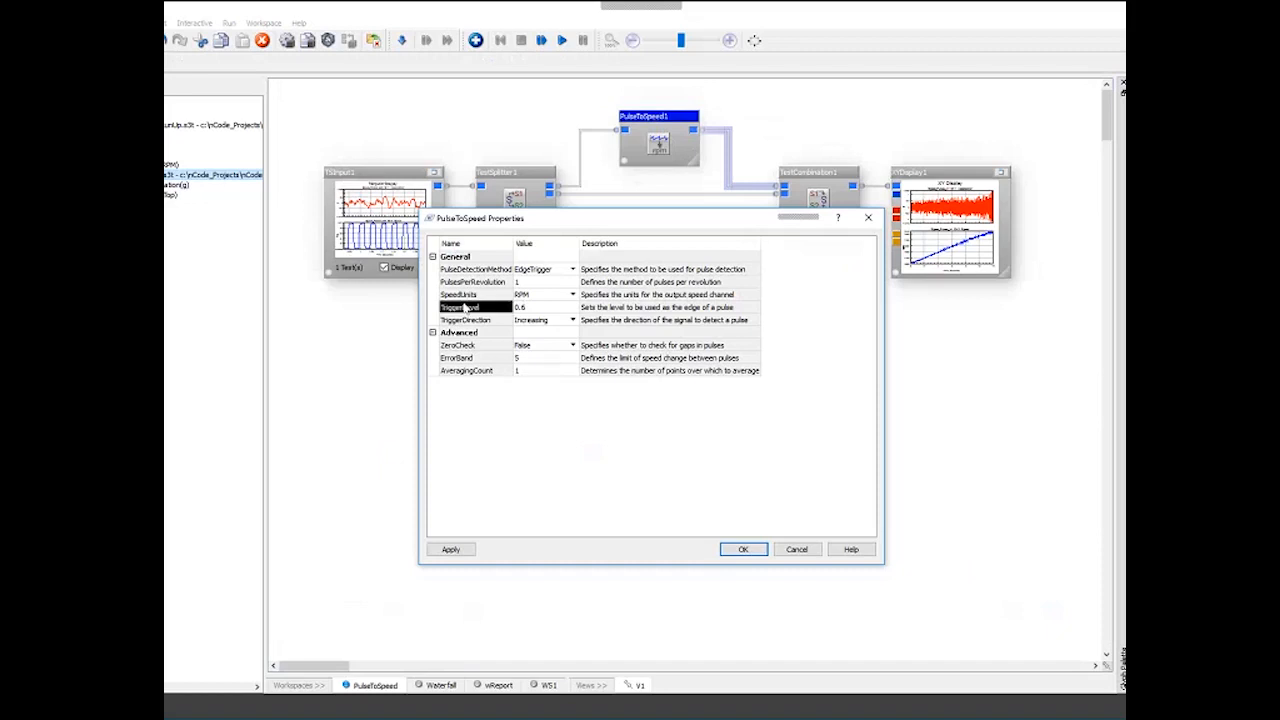
pyautogui.click(533, 307)
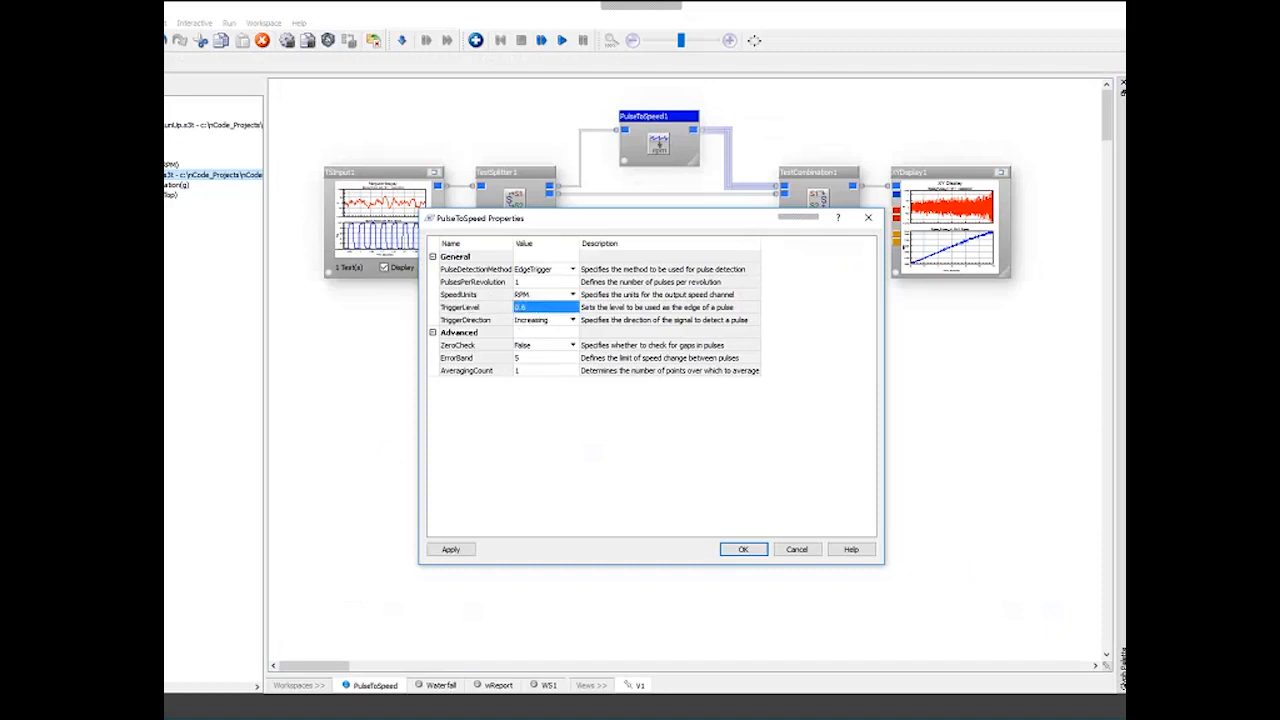
pyautogui.click(538, 320)
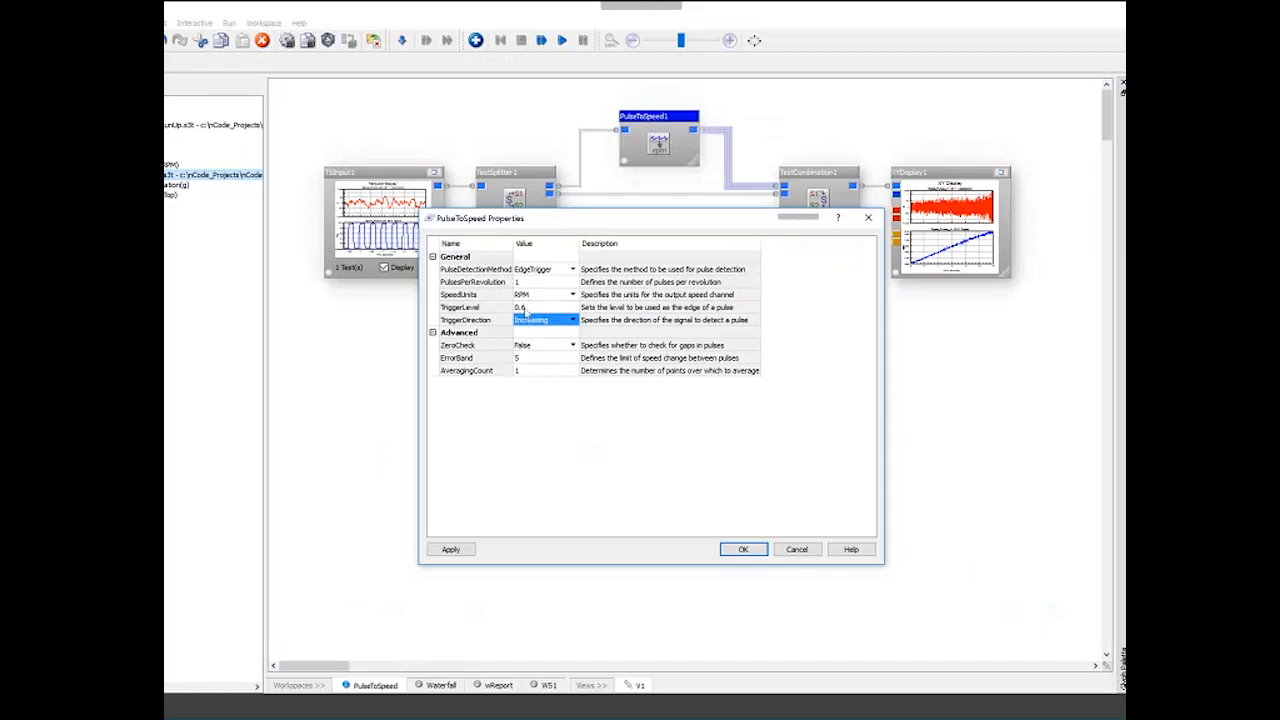
pyautogui.click(520, 308)
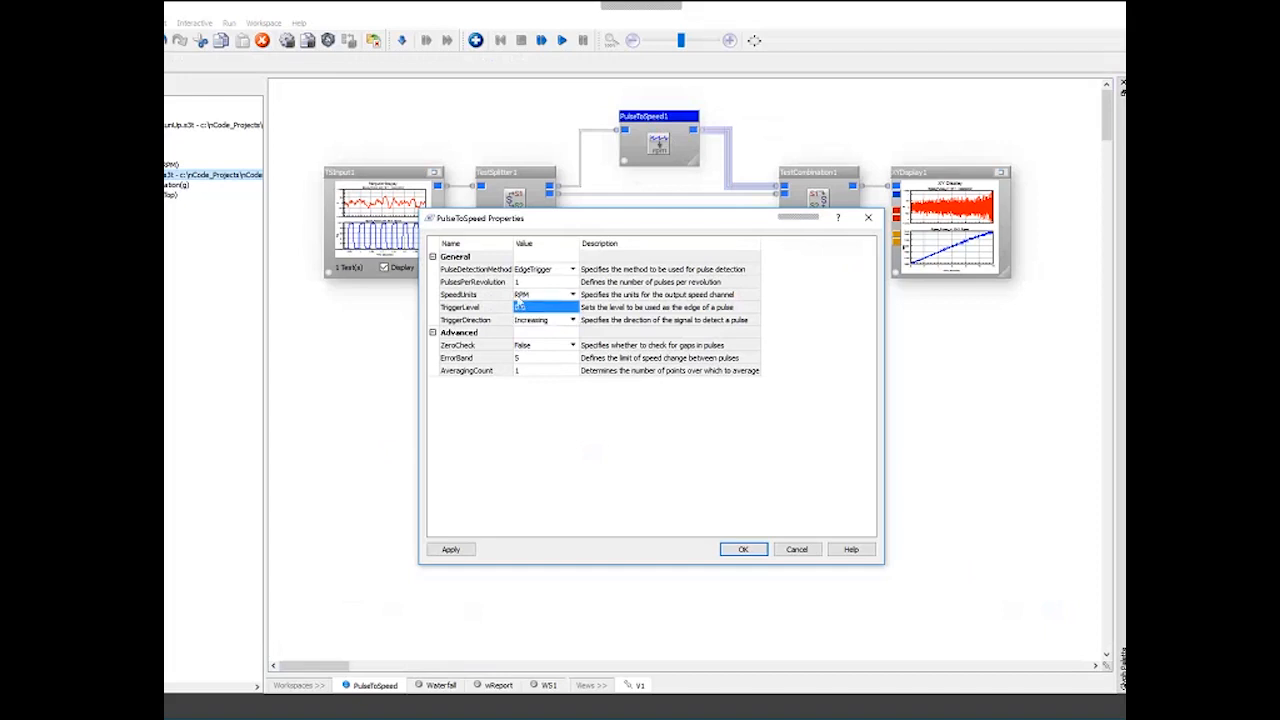
pyautogui.click(518, 297)
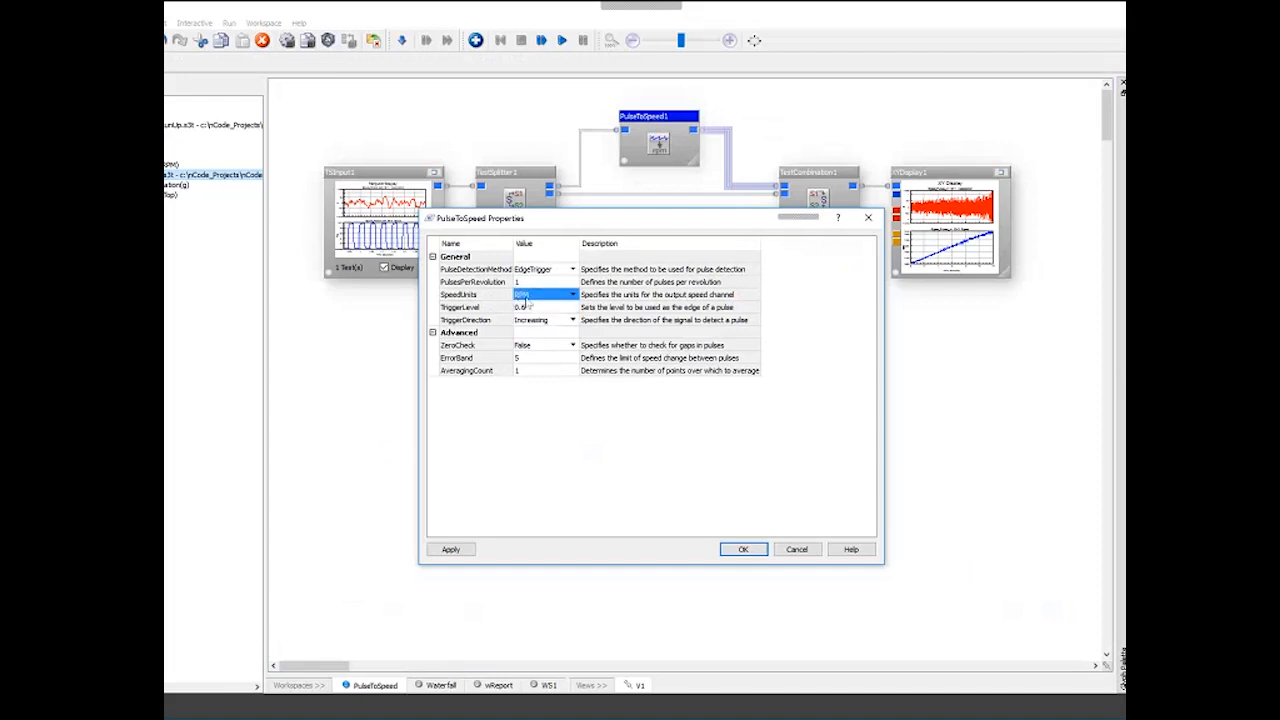
pyautogui.click(536, 283)
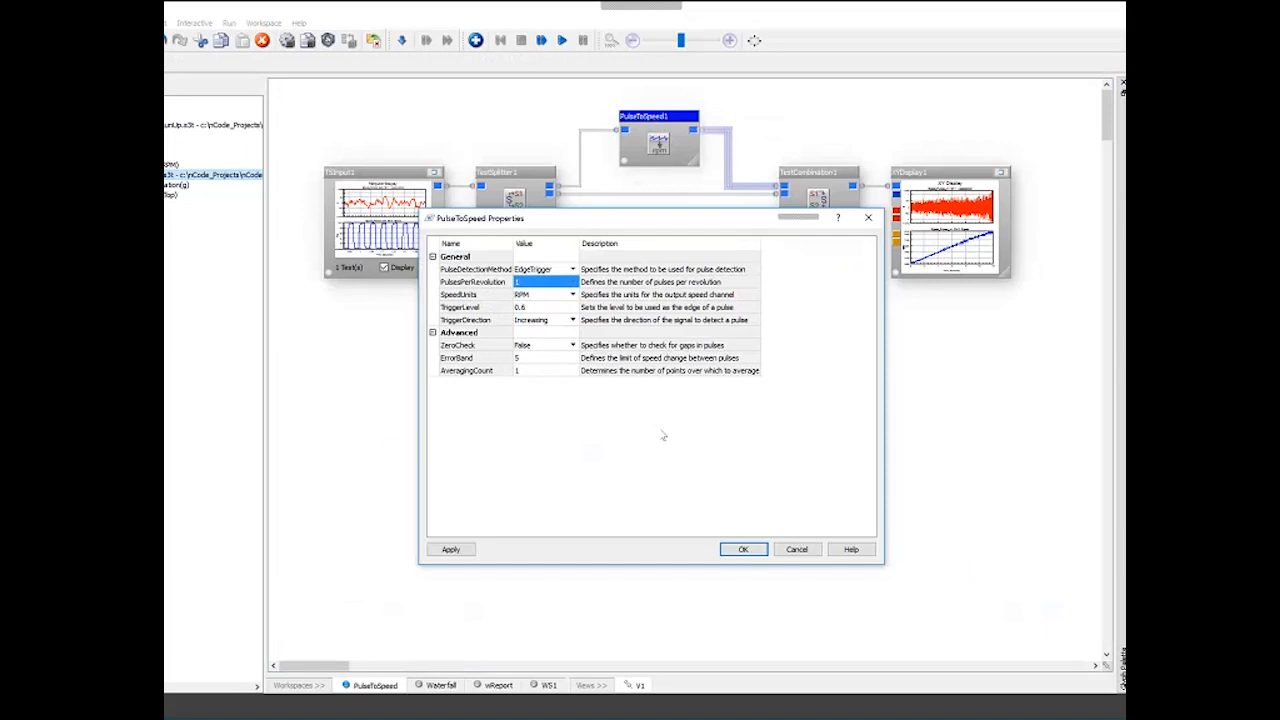
pyautogui.click(570, 371)
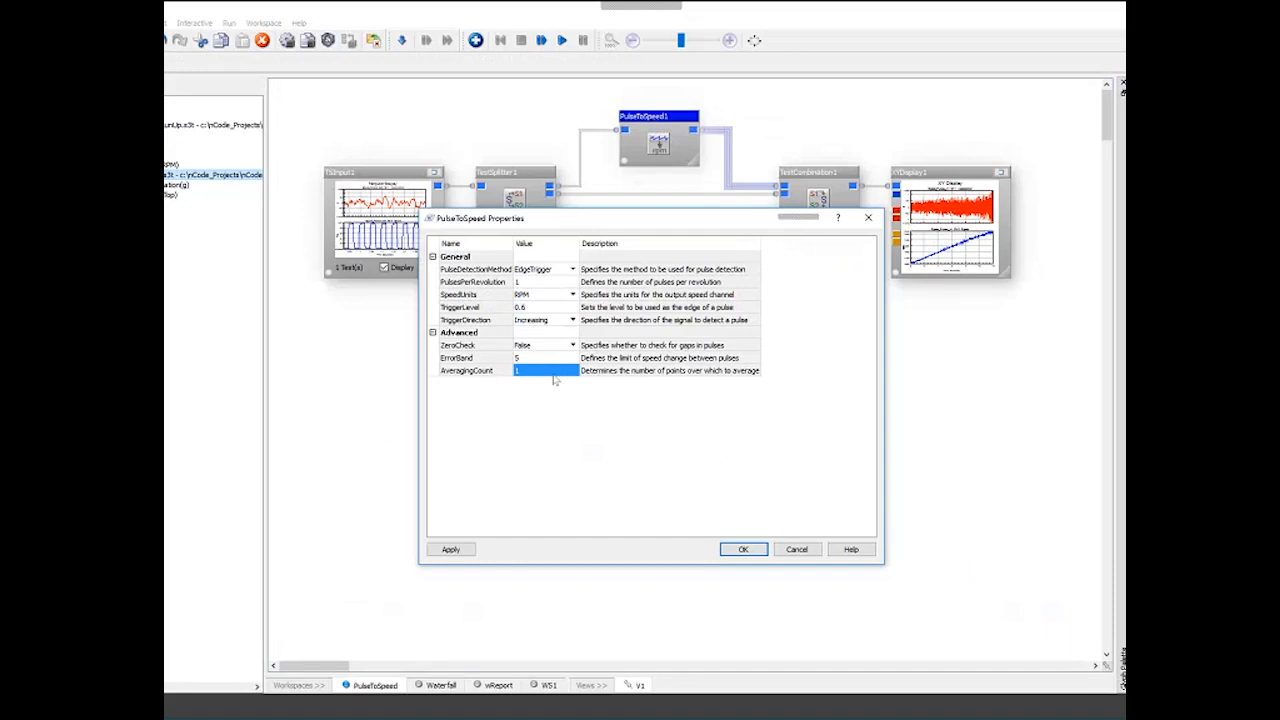
pyautogui.click(517, 371)
pyautogui.click(745, 550)
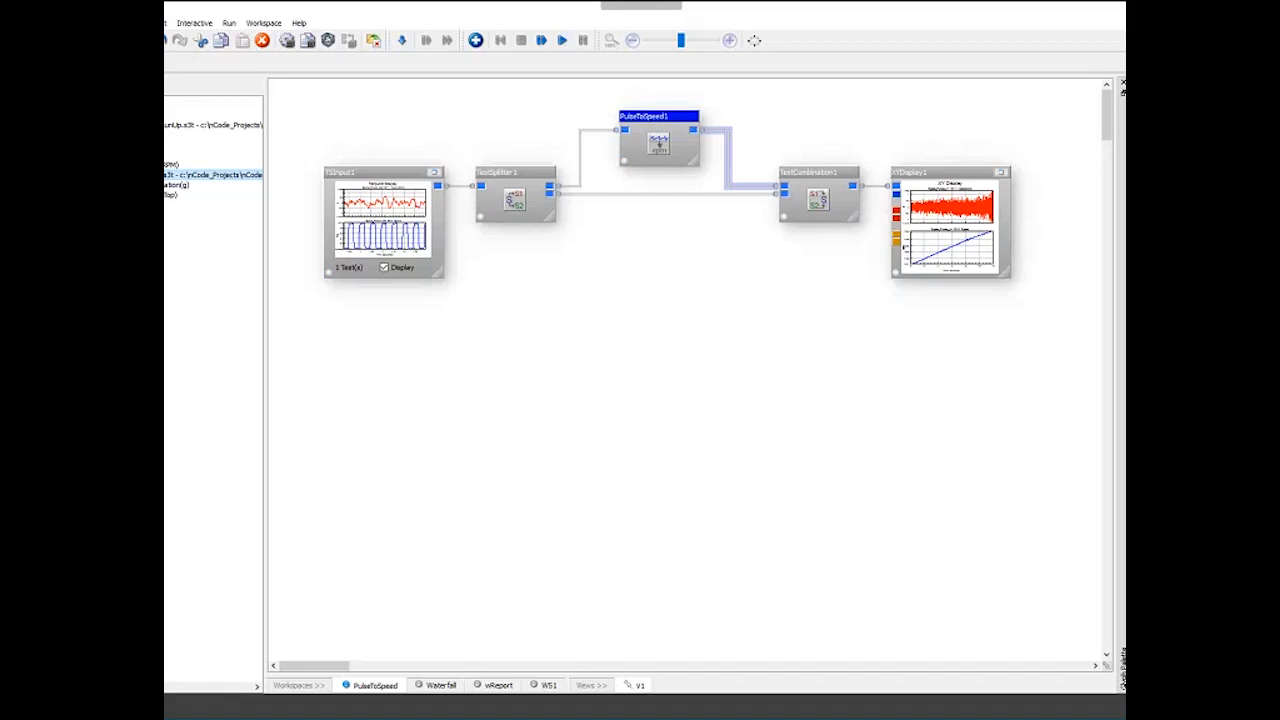
pyautogui.doubleClick(1006, 183)
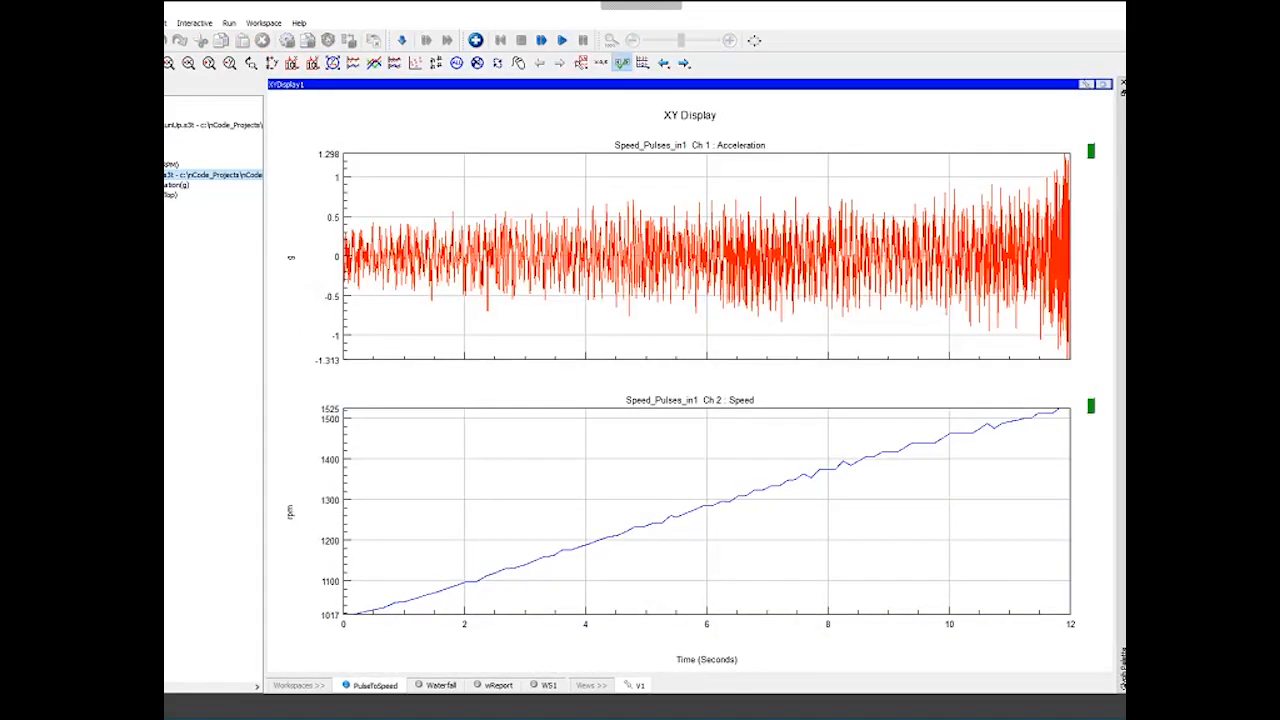
pyautogui.click(1104, 84)
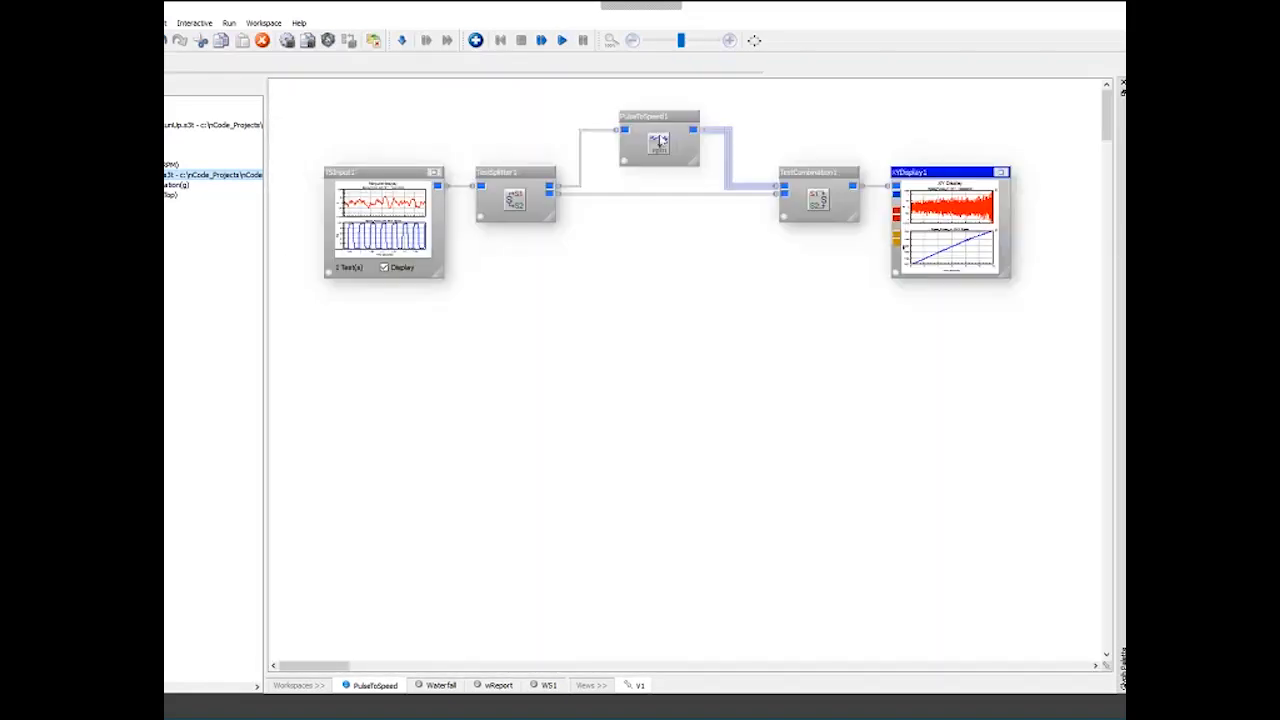
# - Change the PulseToSpeed AveragingCount again, rerun the flow, and view the updated speed curve in the XY display
pyautogui.doubleClick(658, 140)
pyautogui.click(520, 371)
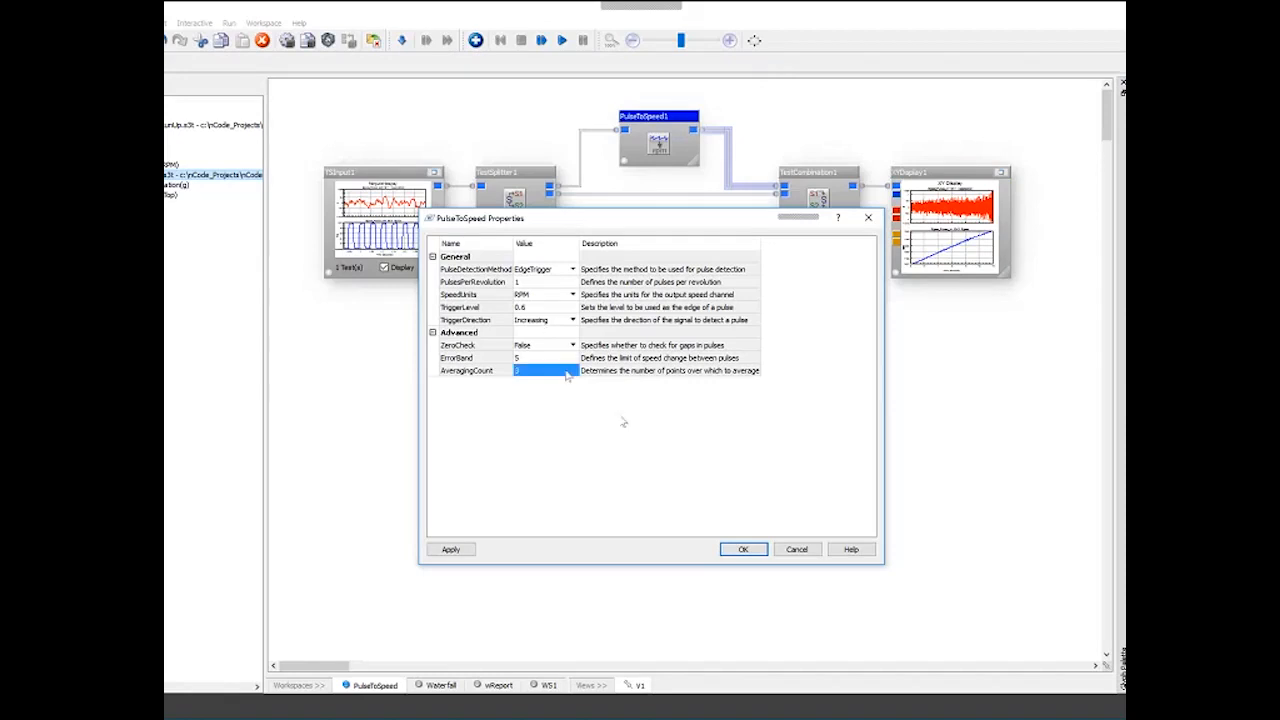
pyautogui.write('1')
pyautogui.press('Return')
pyautogui.click(562, 41)
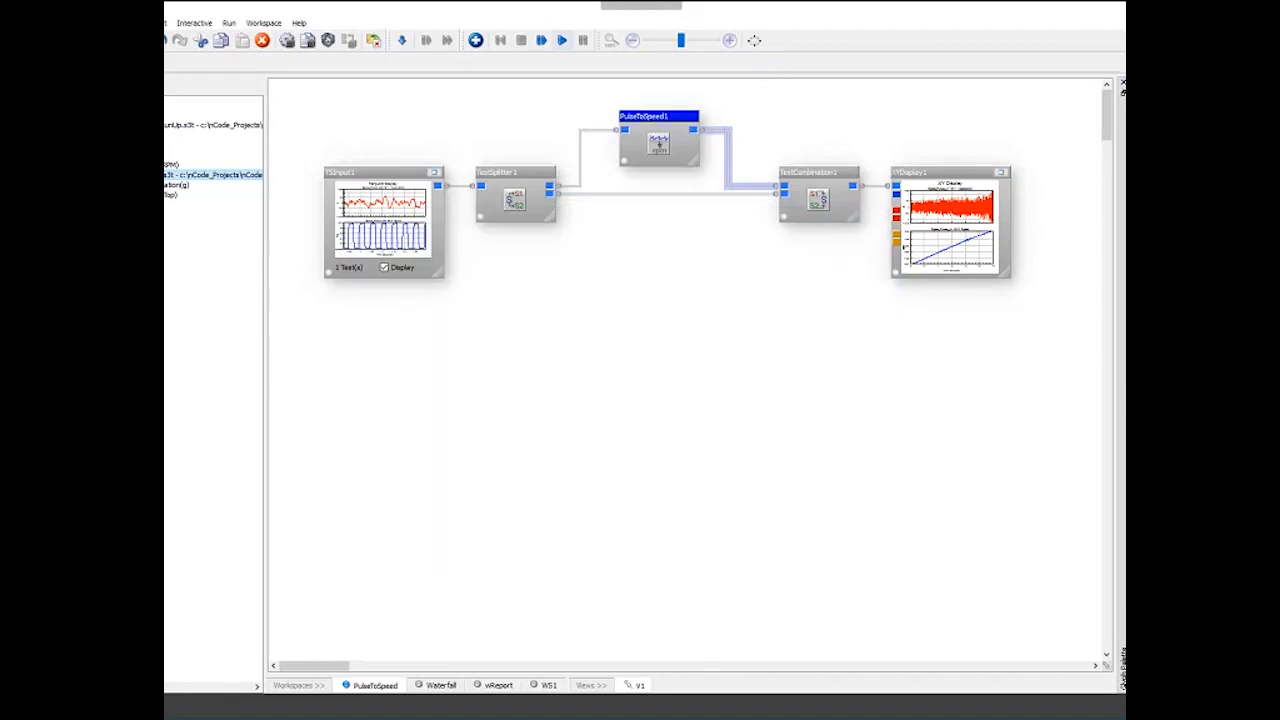
pyautogui.click(1001, 173)
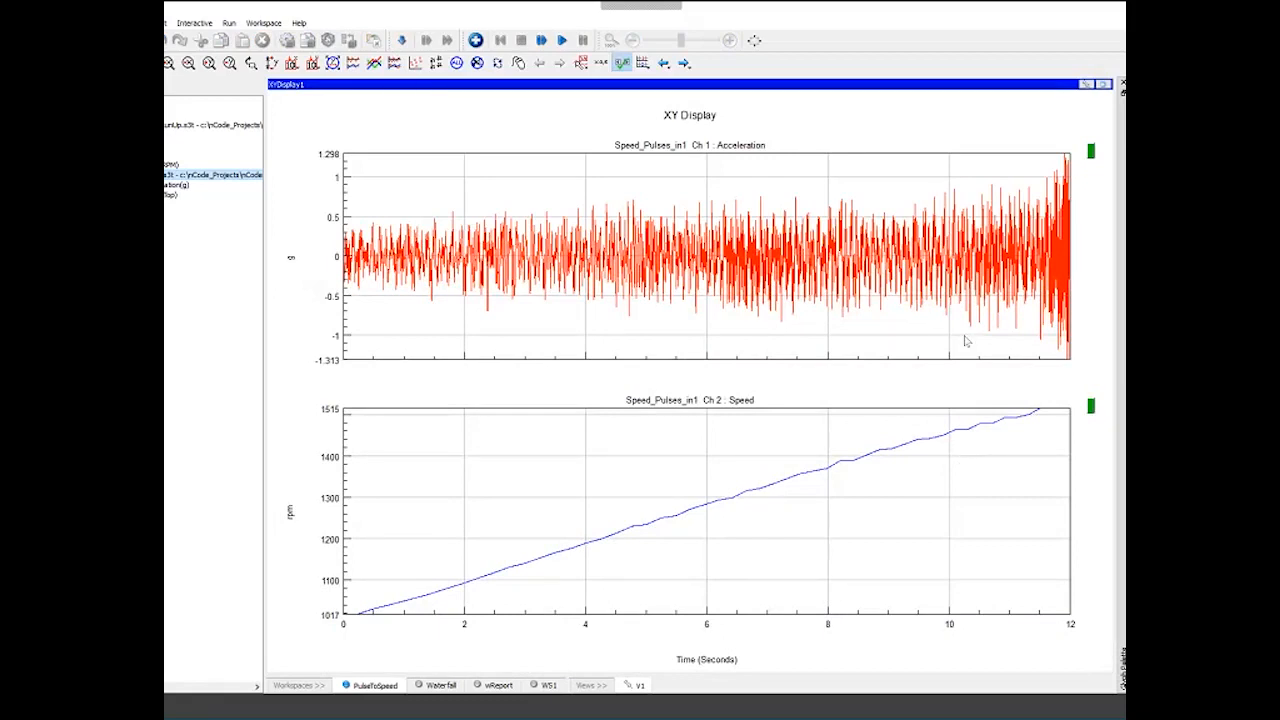
pyautogui.click(1103, 85)
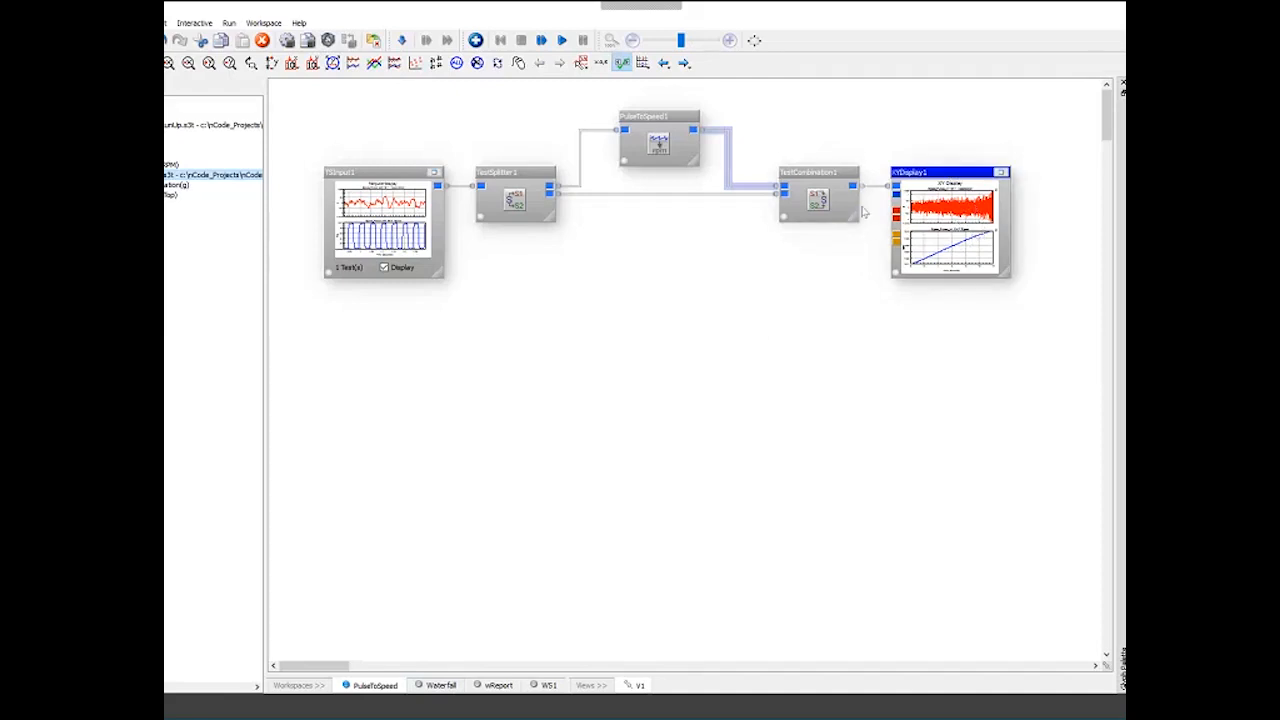
# - Open the PulseToSpeed properties and examine the Advanced settings such as ErrorBand and AveragingCount
pyautogui.click(652, 118)
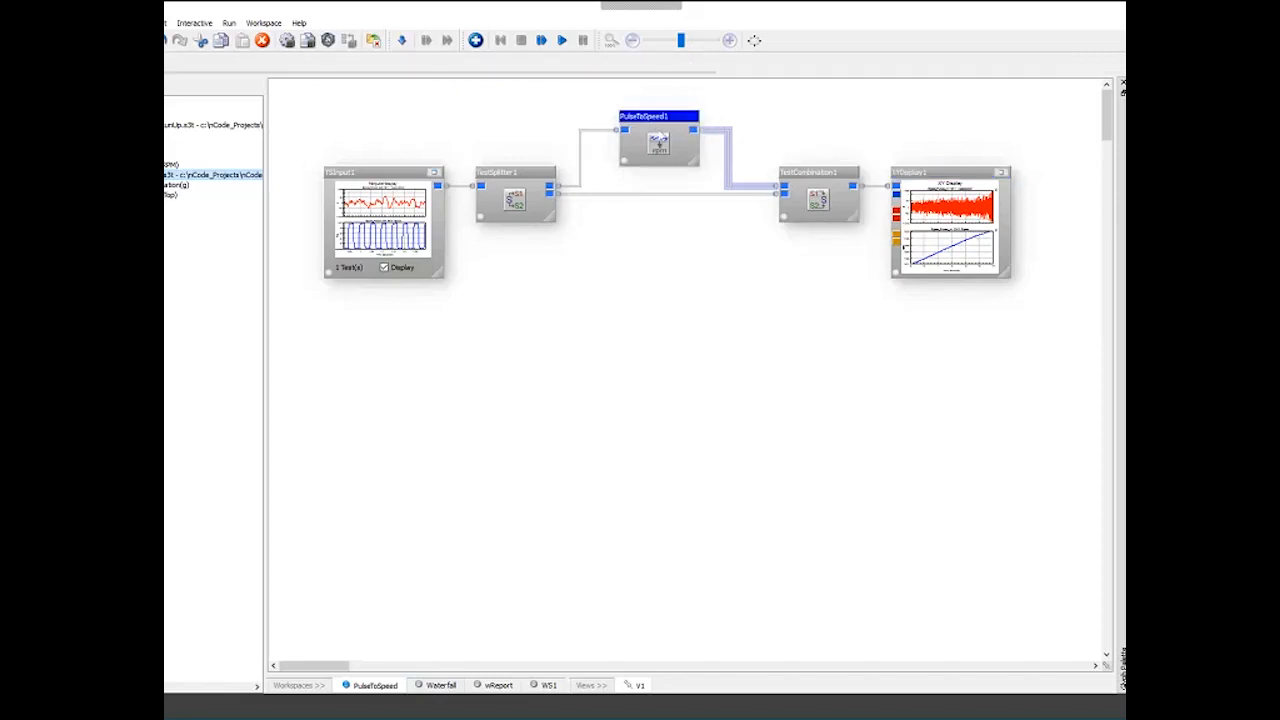
pyautogui.doubleClick(652, 118)
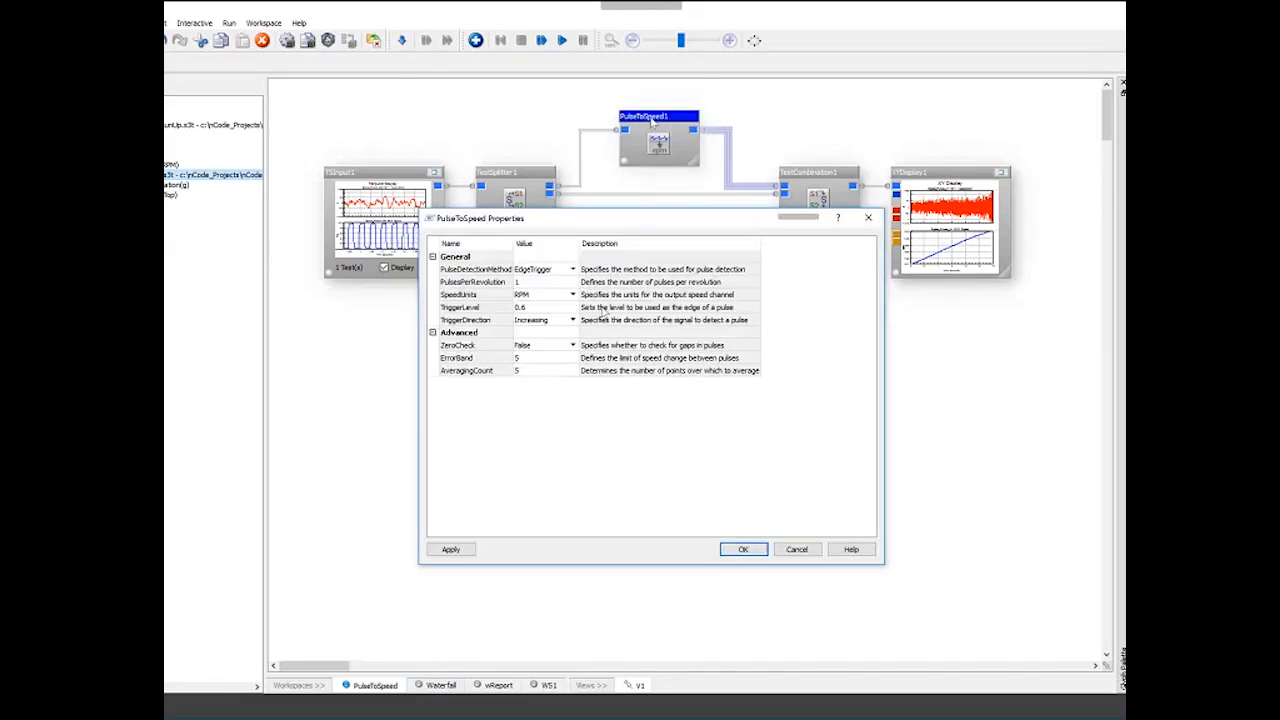
pyautogui.click(432, 332)
pyautogui.click(432, 332)
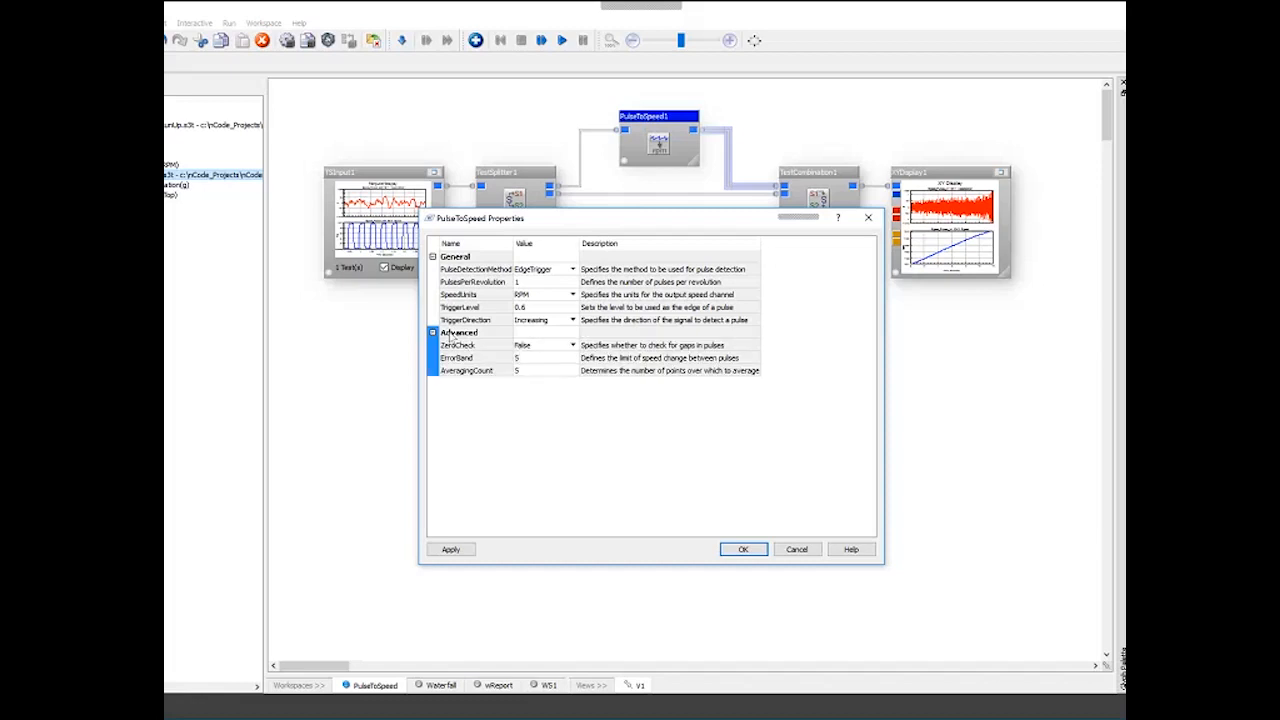
pyautogui.click(456, 357)
pyautogui.click(518, 360)
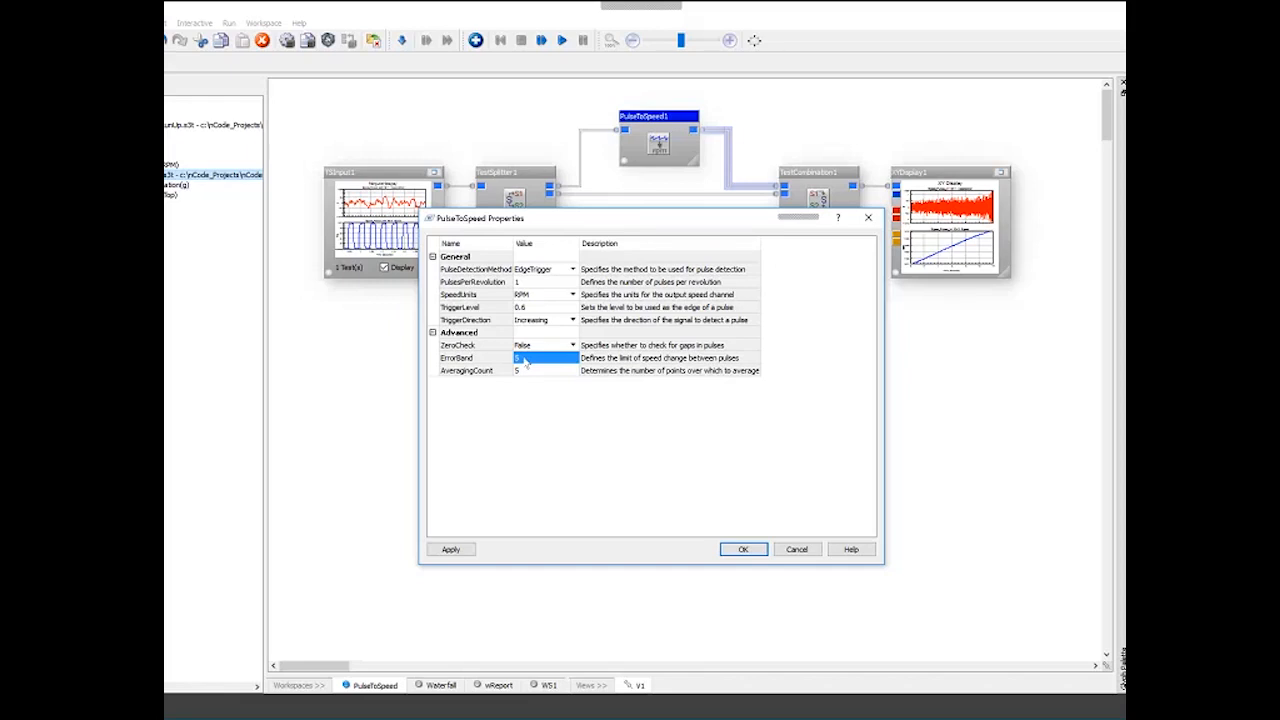
pyautogui.click(526, 359)
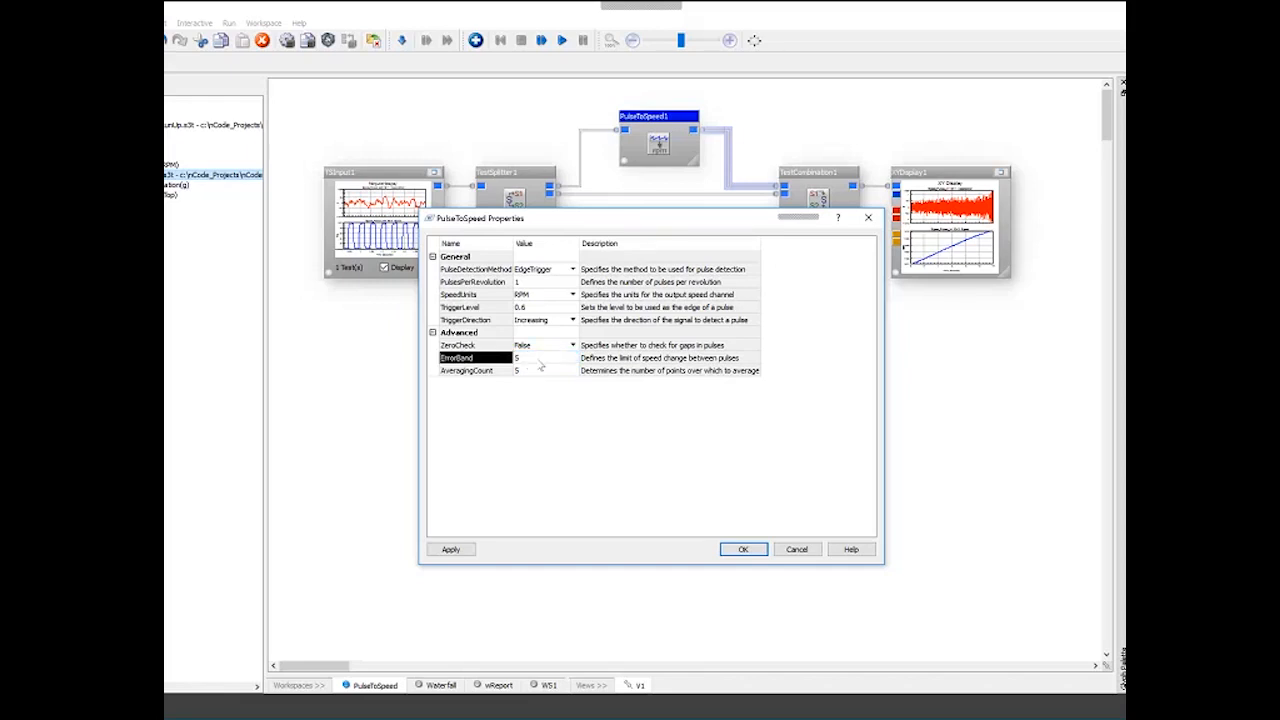
pyautogui.click(539, 362)
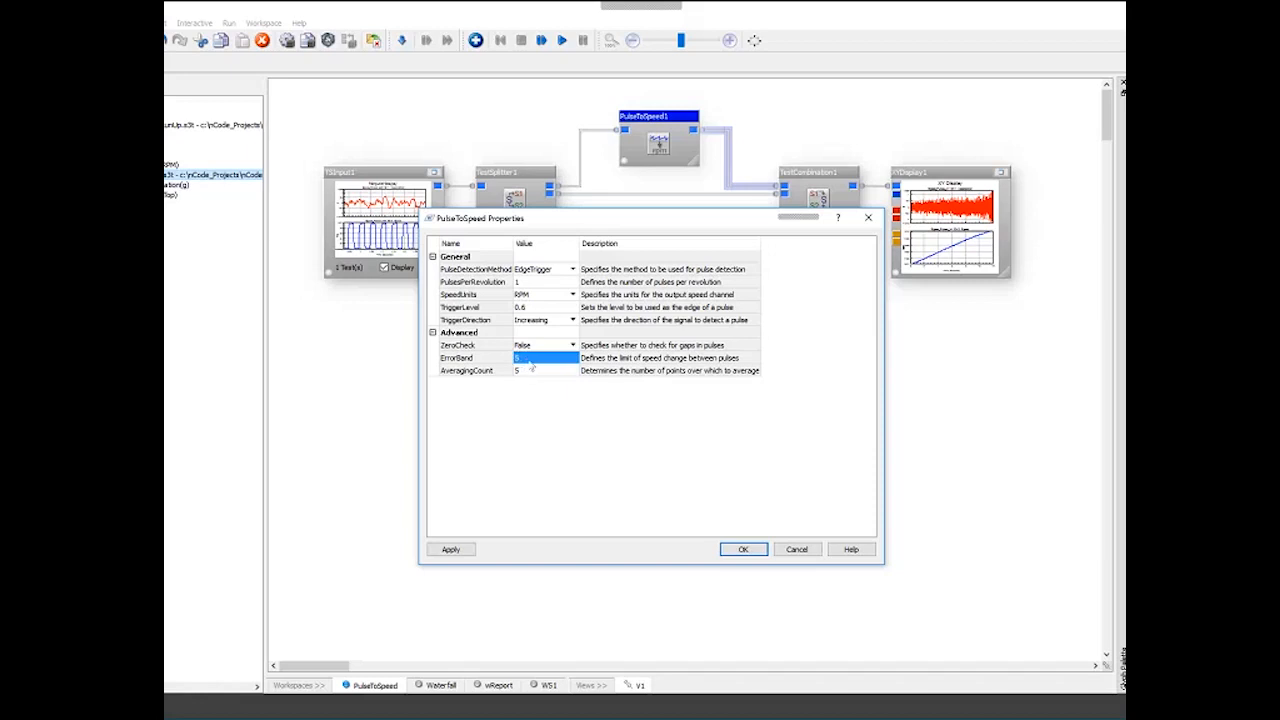
# - Switch ZeroCheck to True to reveal its options, return it to False, and close the PulseToSpeed properties
pyautogui.click(481, 347)
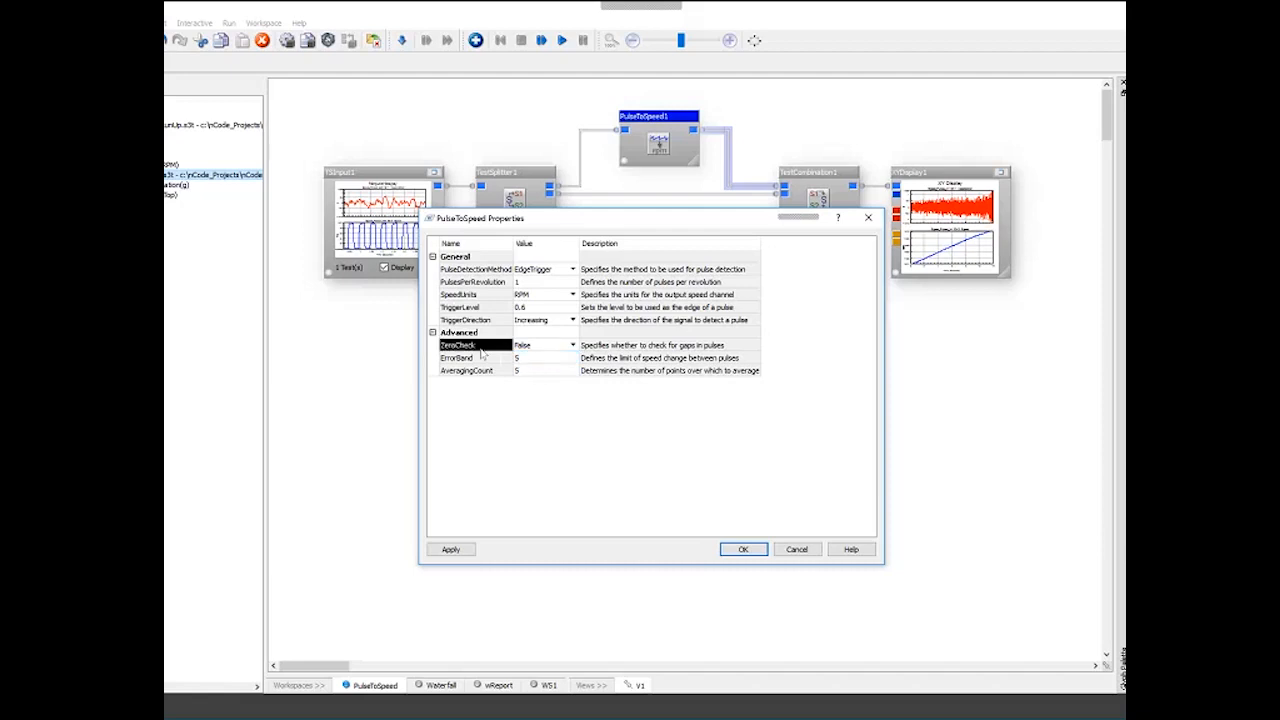
pyautogui.press('Tab')
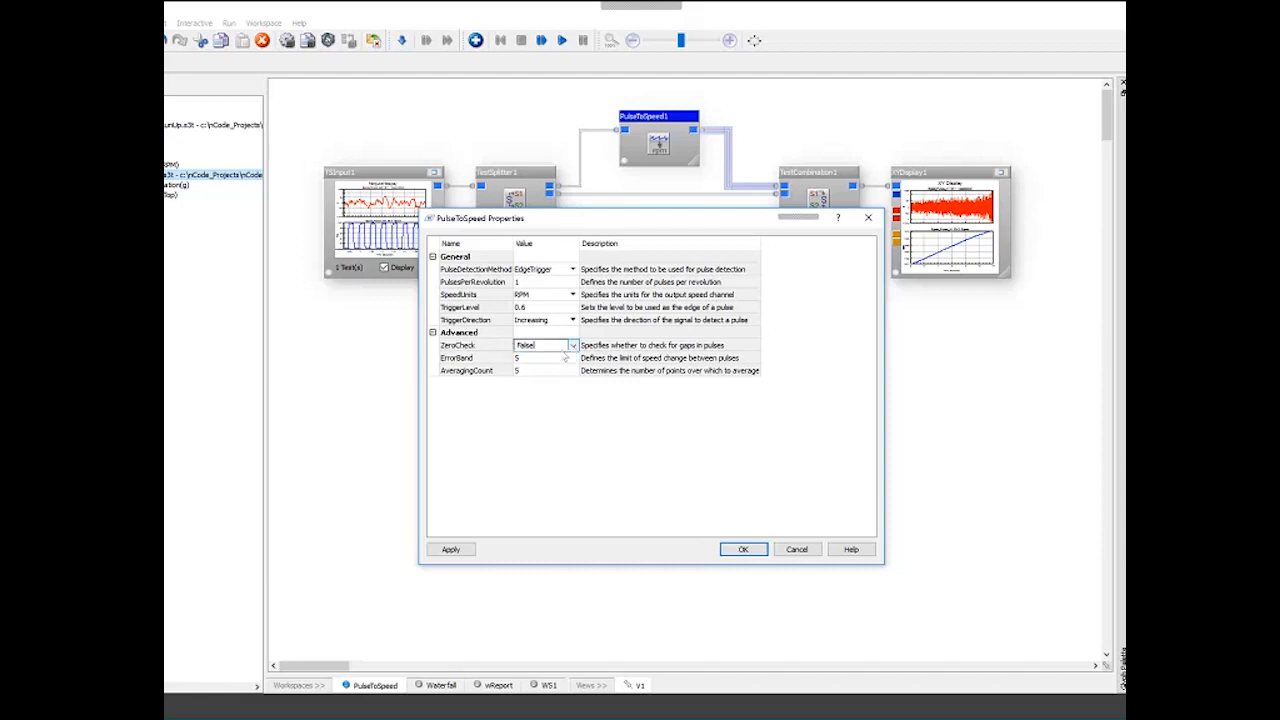
pyautogui.press('Down')
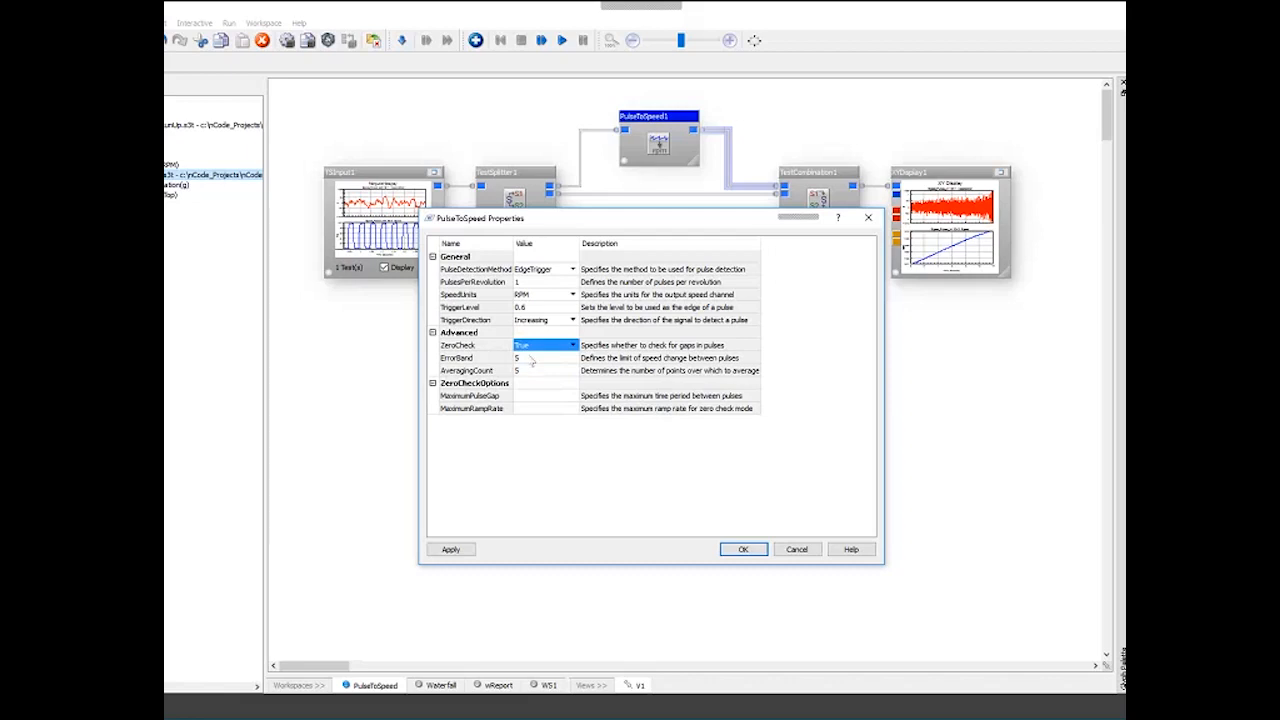
pyautogui.click(503, 346)
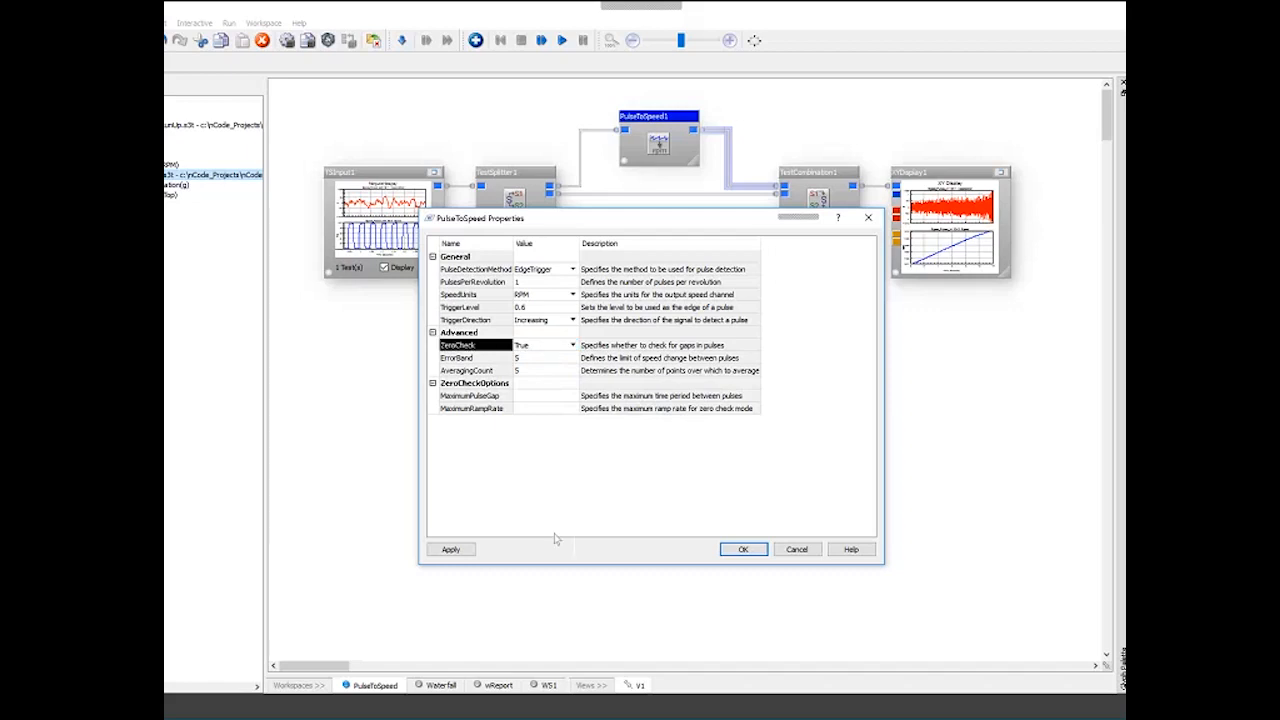
pyautogui.click(485, 398)
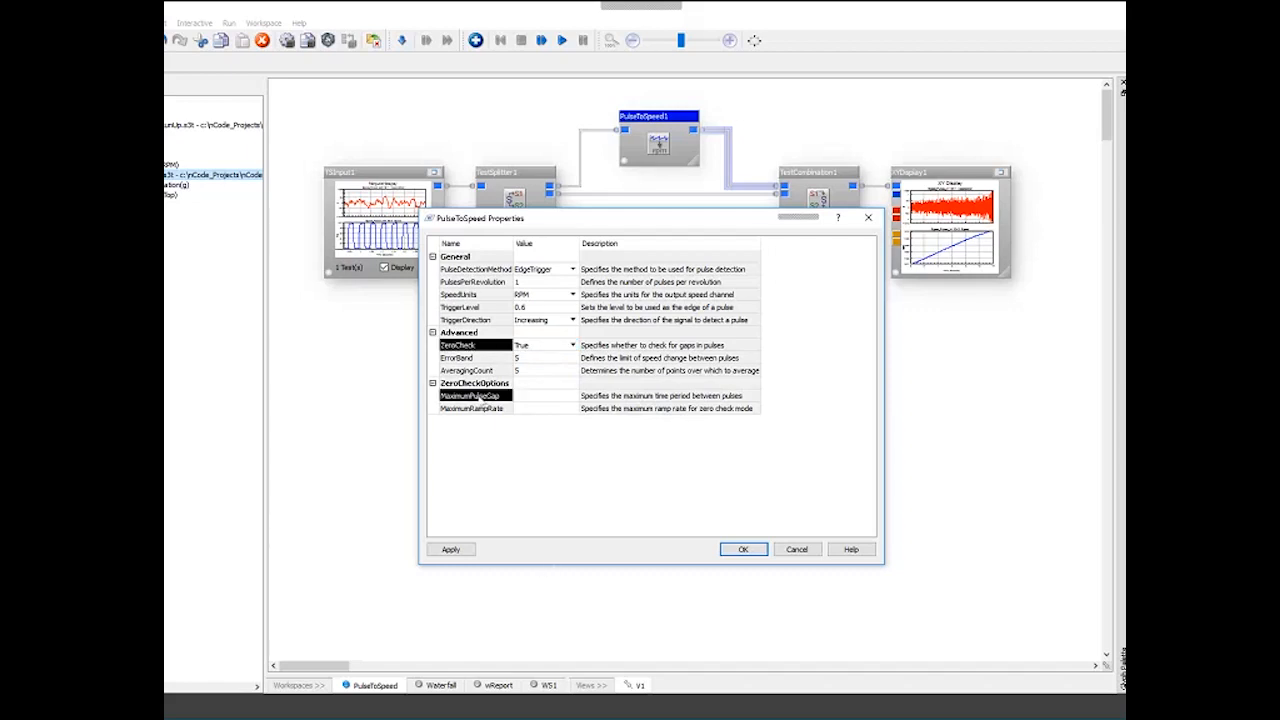
pyautogui.click(536, 400)
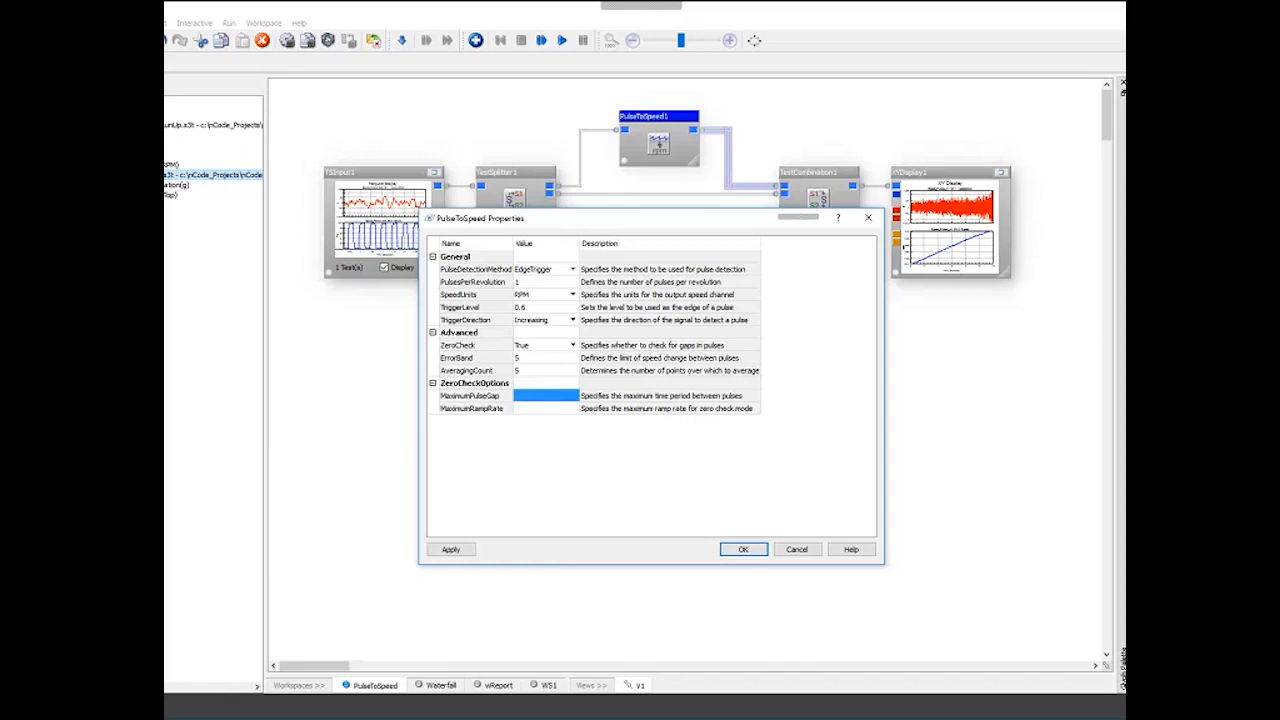
pyautogui.click(573, 345)
pyautogui.click(557, 369)
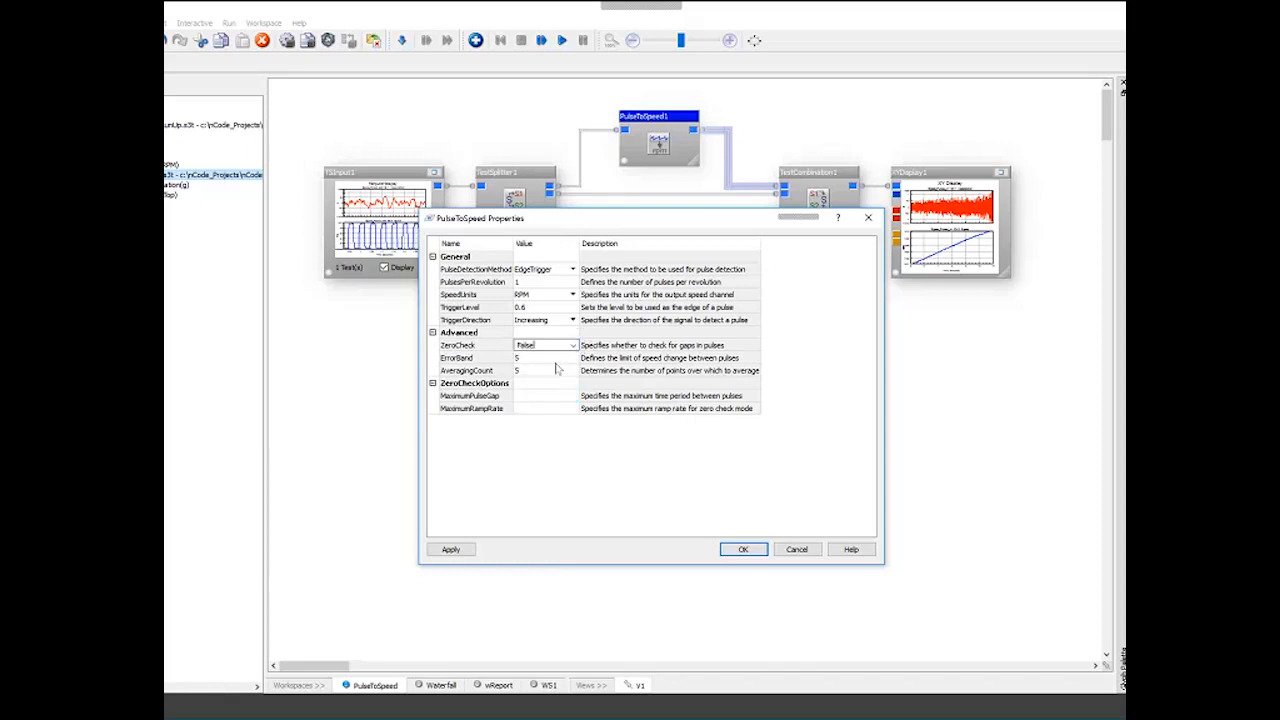
pyautogui.click(749, 555)
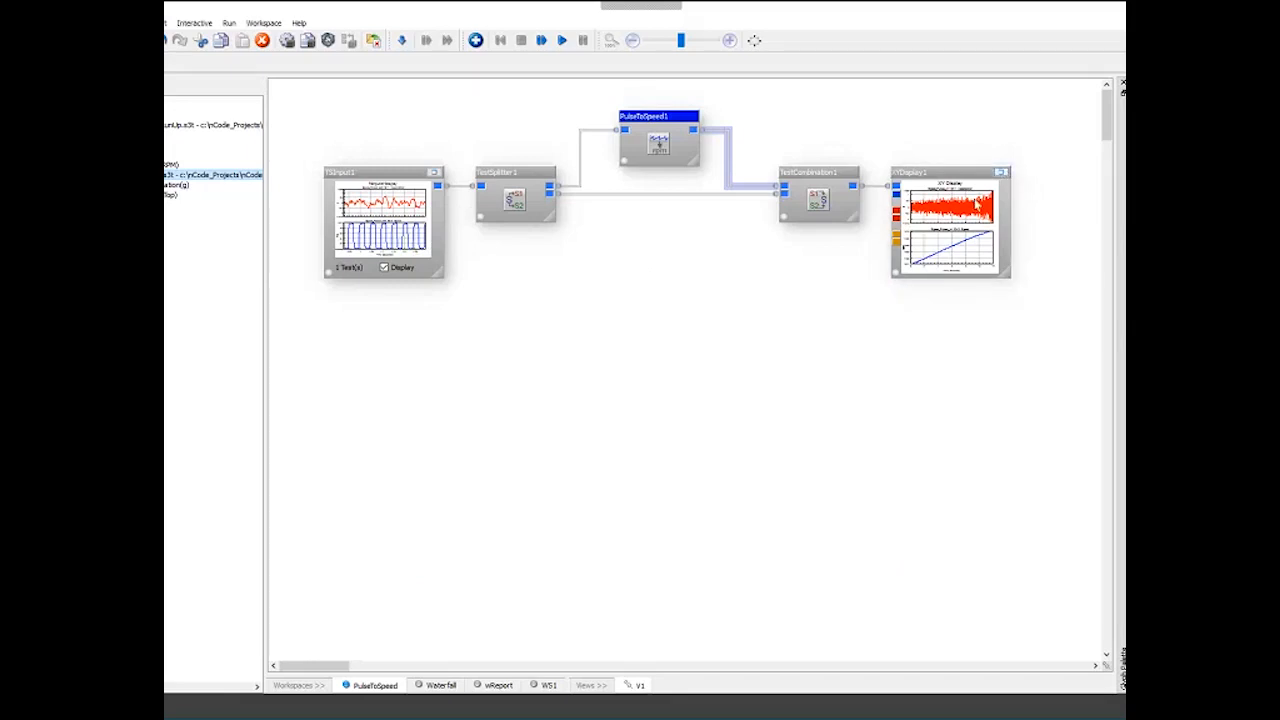
# - Enlarge the XY display to inspect the acceleration and speed curves, then restore it
pyautogui.click(1001, 173)
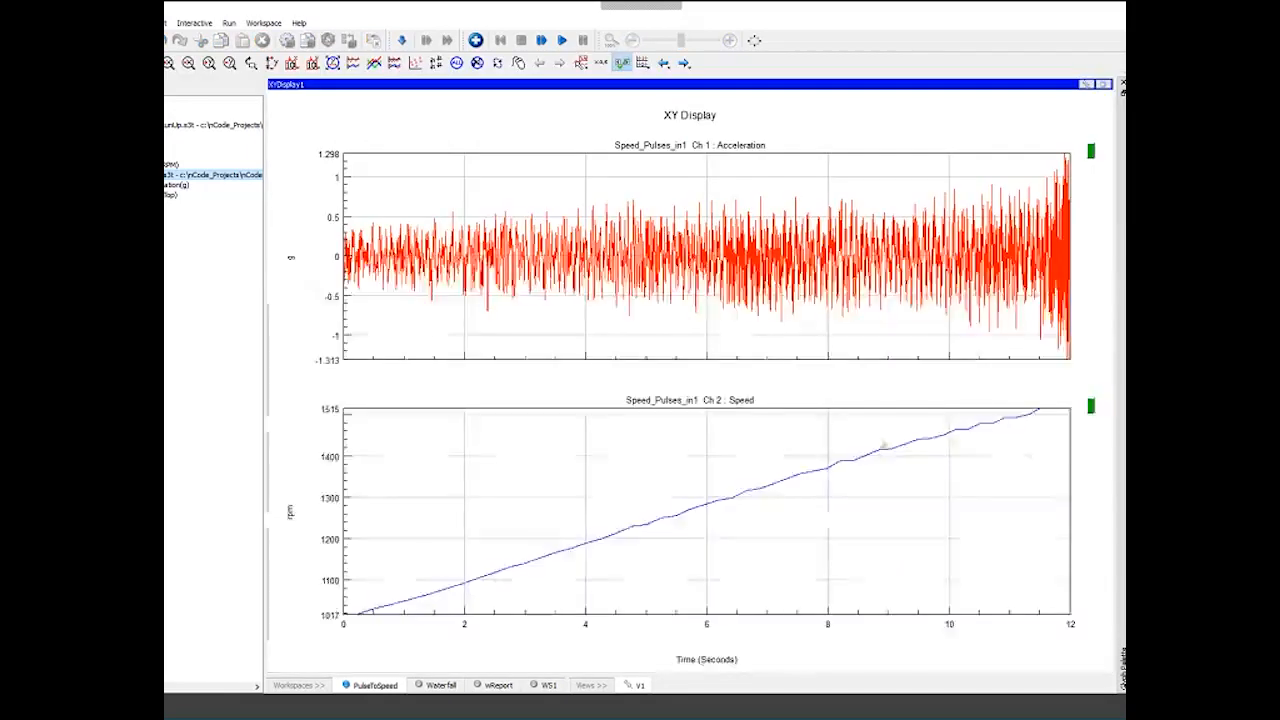
pyautogui.click(1103, 86)
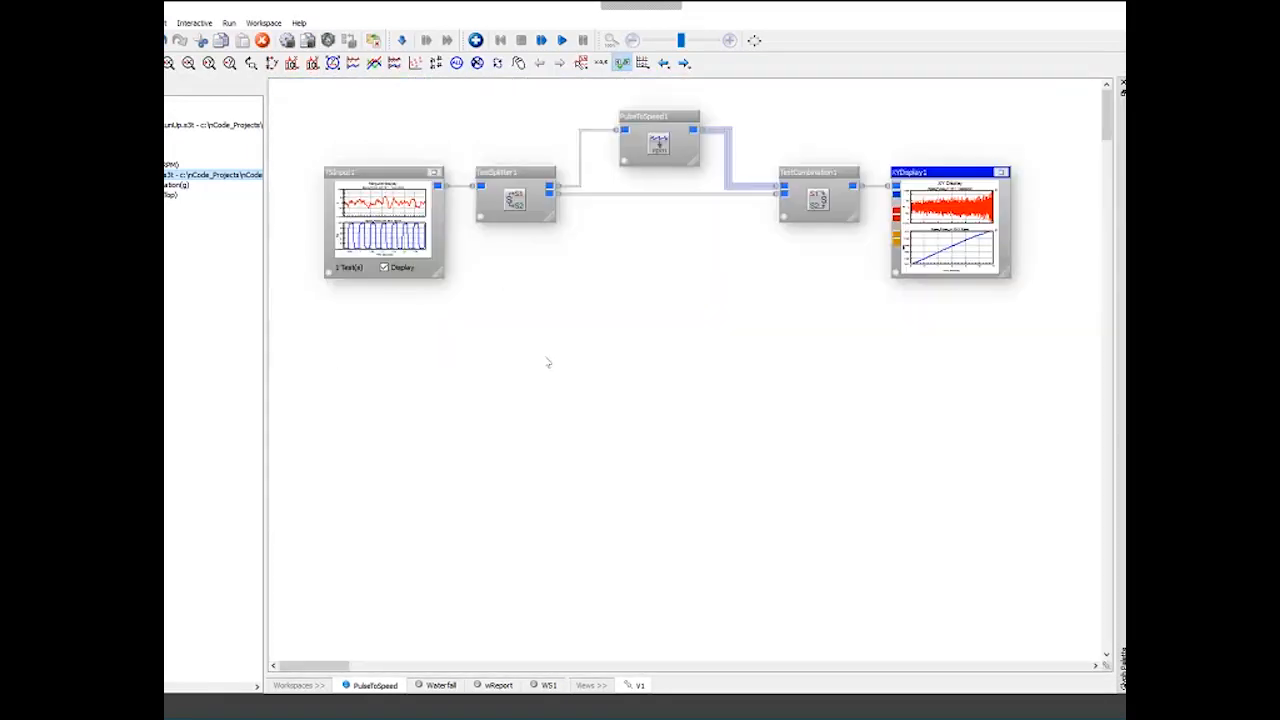
# - Switch to the Waterfall workspace, enable the TSInput display, and enlarge it to view the run-up channels
pyautogui.click(437, 686)
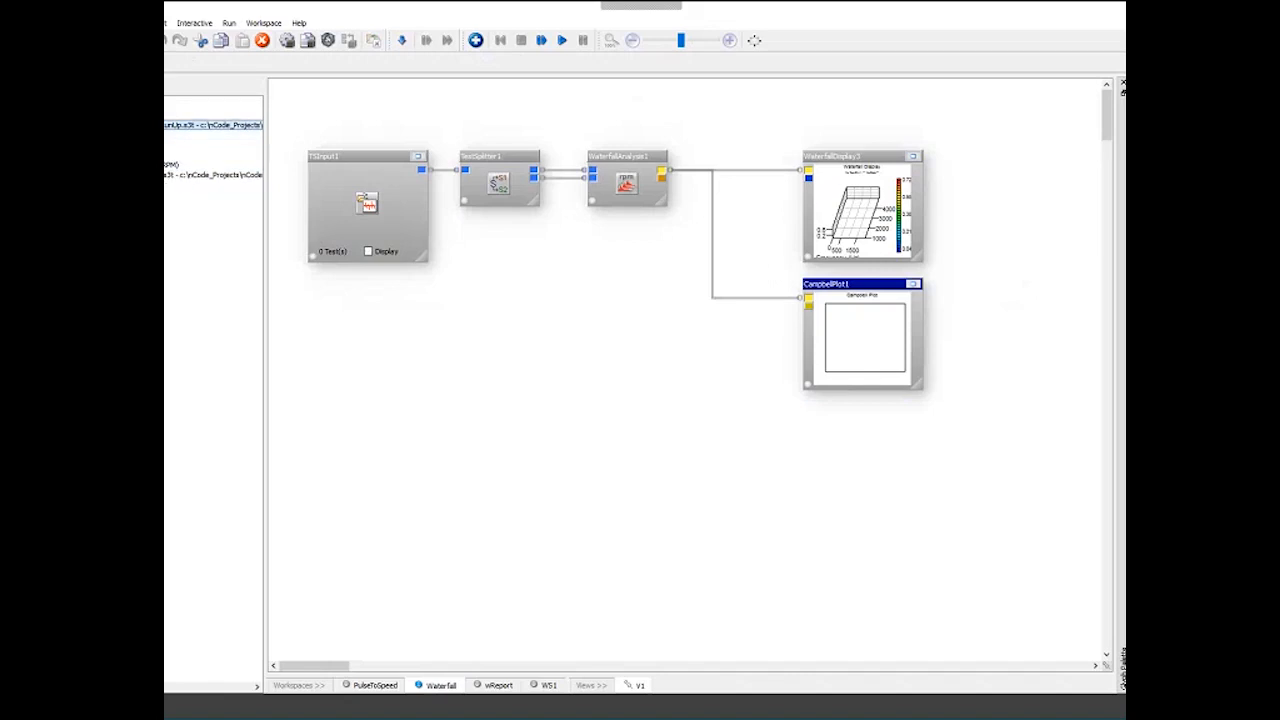
pyautogui.click(368, 251)
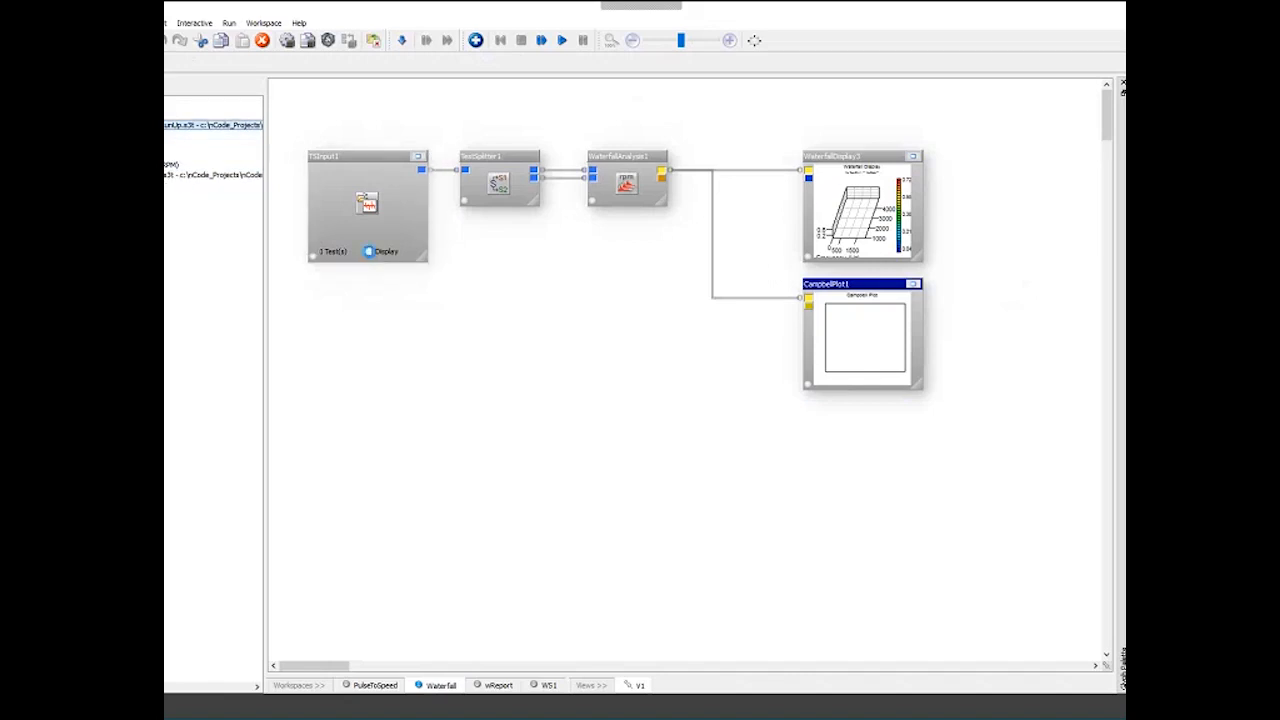
pyautogui.click(416, 158)
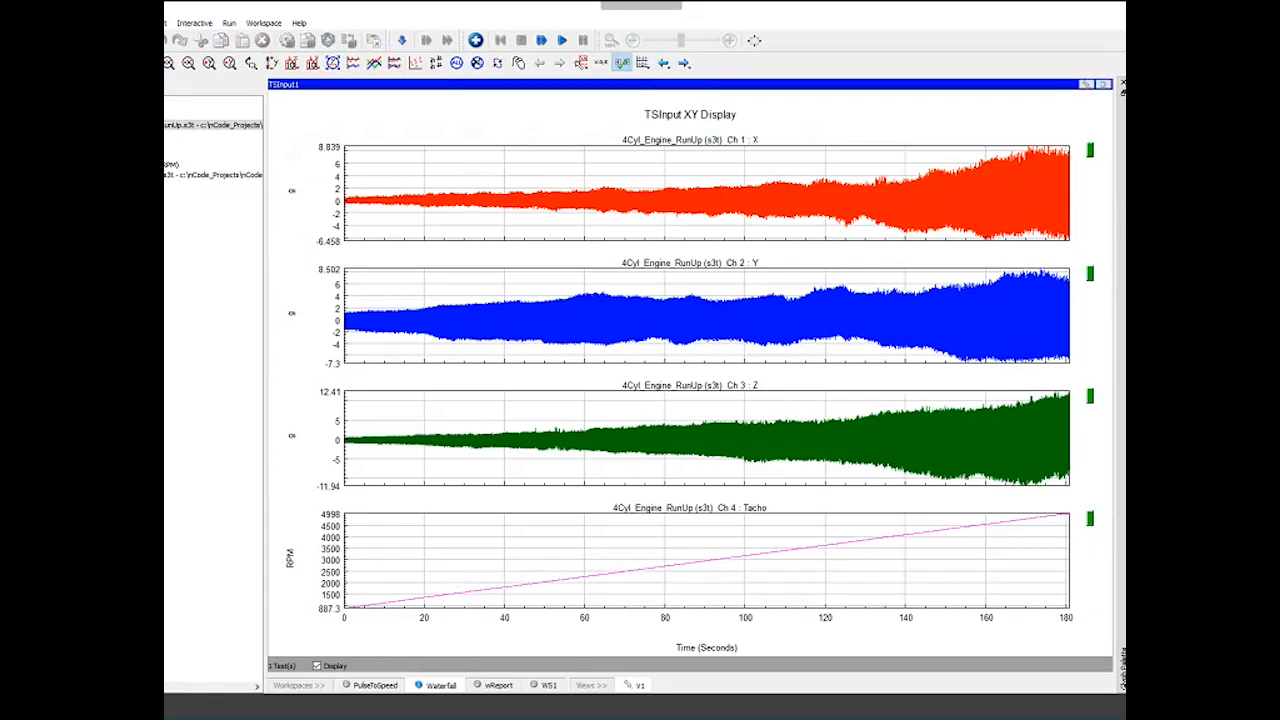
pyautogui.click(1103, 84)
# - Open the TestSplitter properties to check the channel list, then close them
pyautogui.click(495, 172)
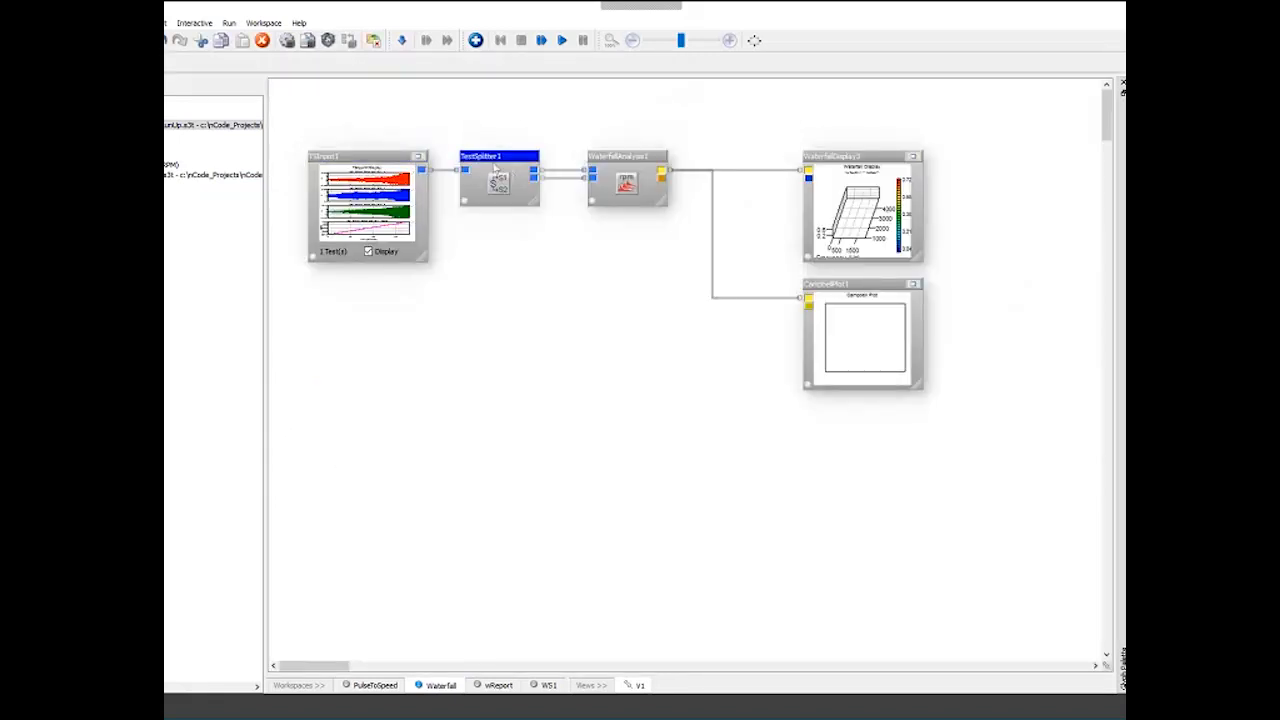
pyautogui.doubleClick(495, 172)
pyautogui.click(683, 370)
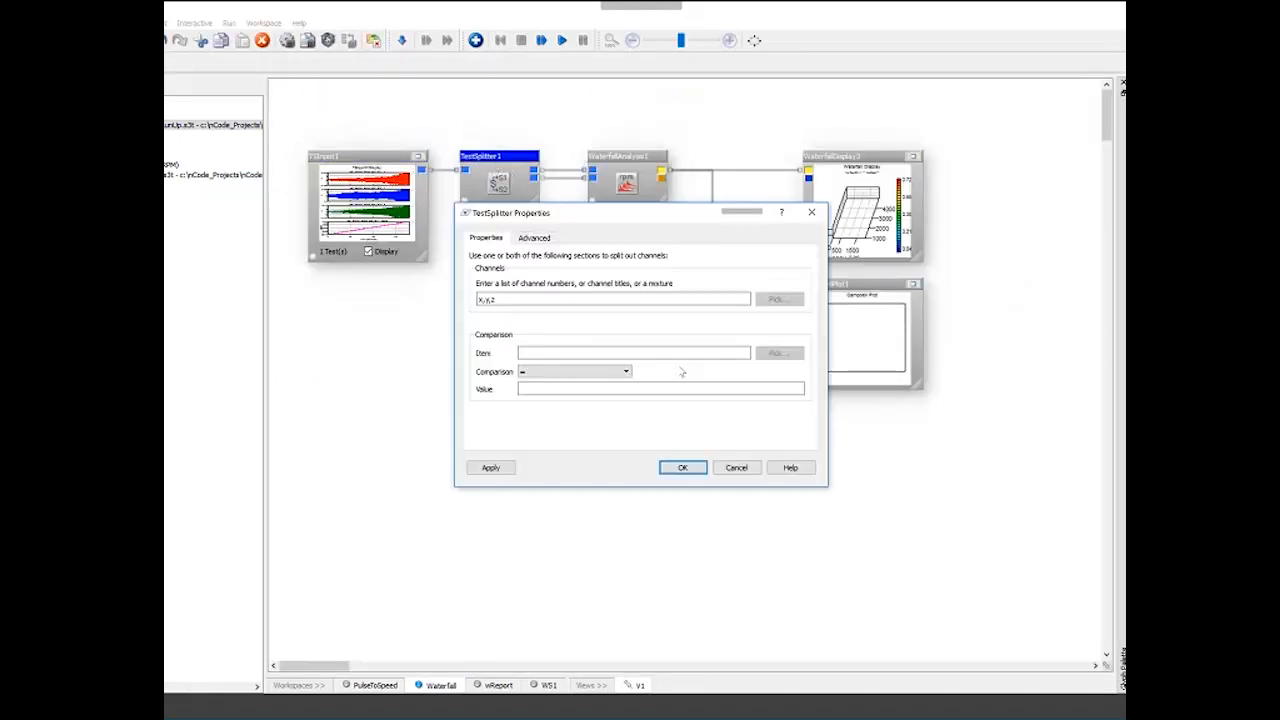
pyautogui.click(683, 467)
# - Open the WaterfallAnalysis properties, enlarge the dialog, and review the OutputType and OutputScaling options
pyautogui.click(620, 160)
pyautogui.doubleClick(620, 160)
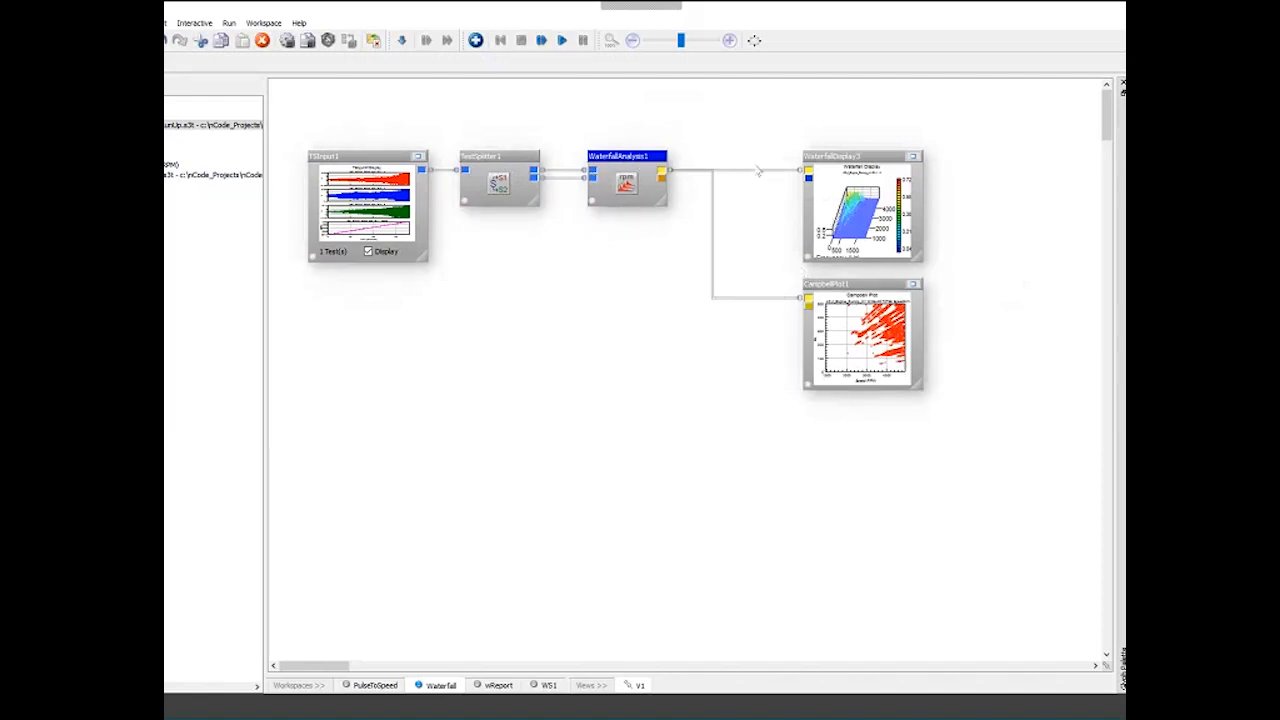
pyautogui.doubleClick(632, 172)
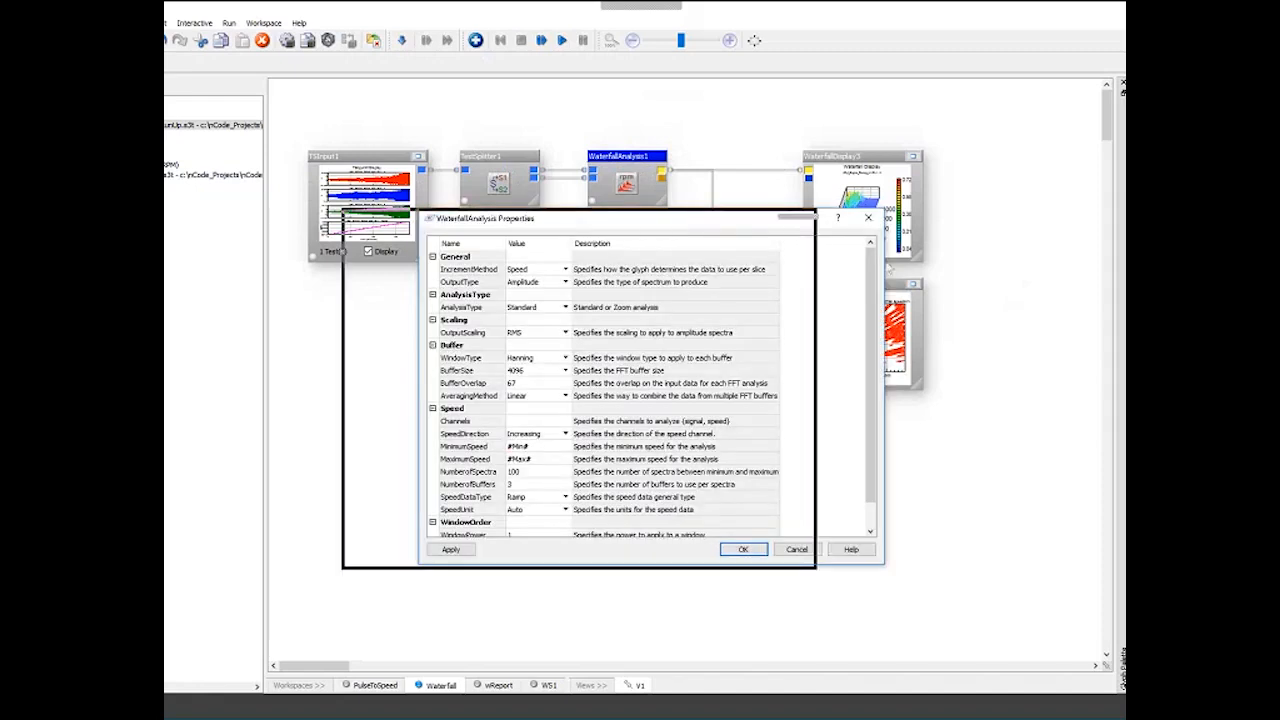
pyautogui.moveTo(560, 218); pyautogui.dragTo(506, 226)
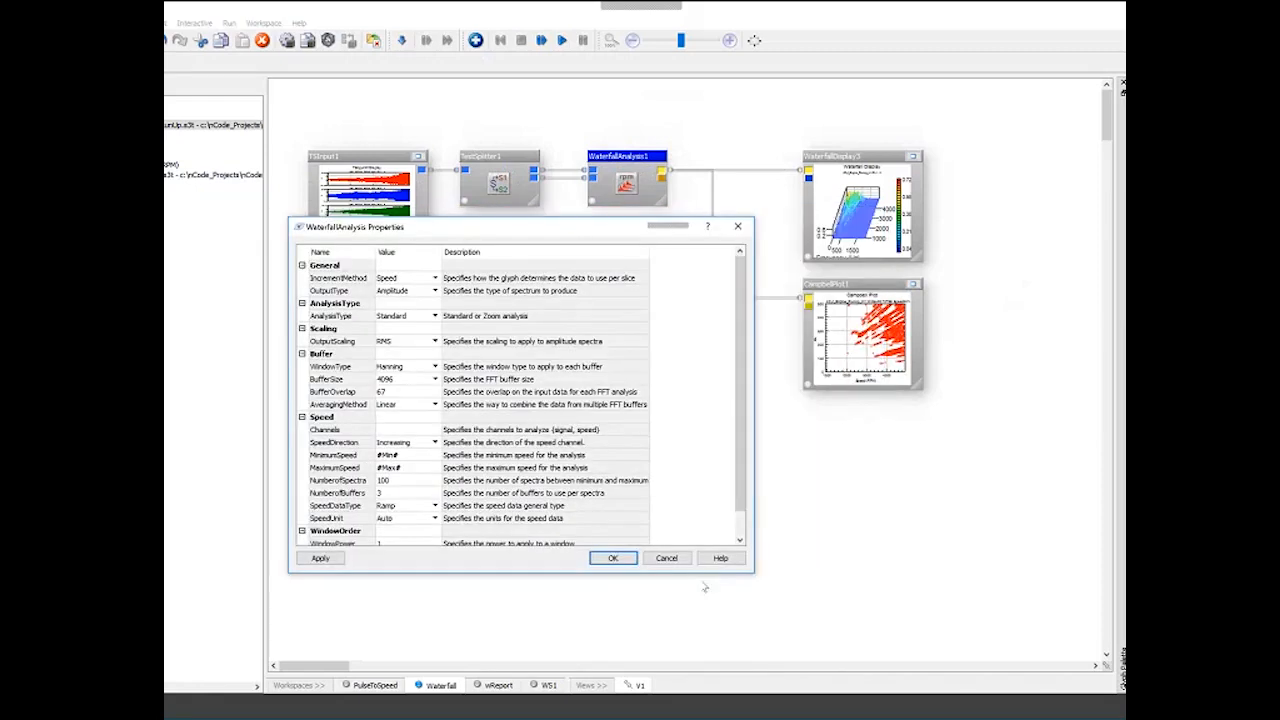
pyautogui.moveTo(697, 576); pyautogui.dragTo(697, 640)
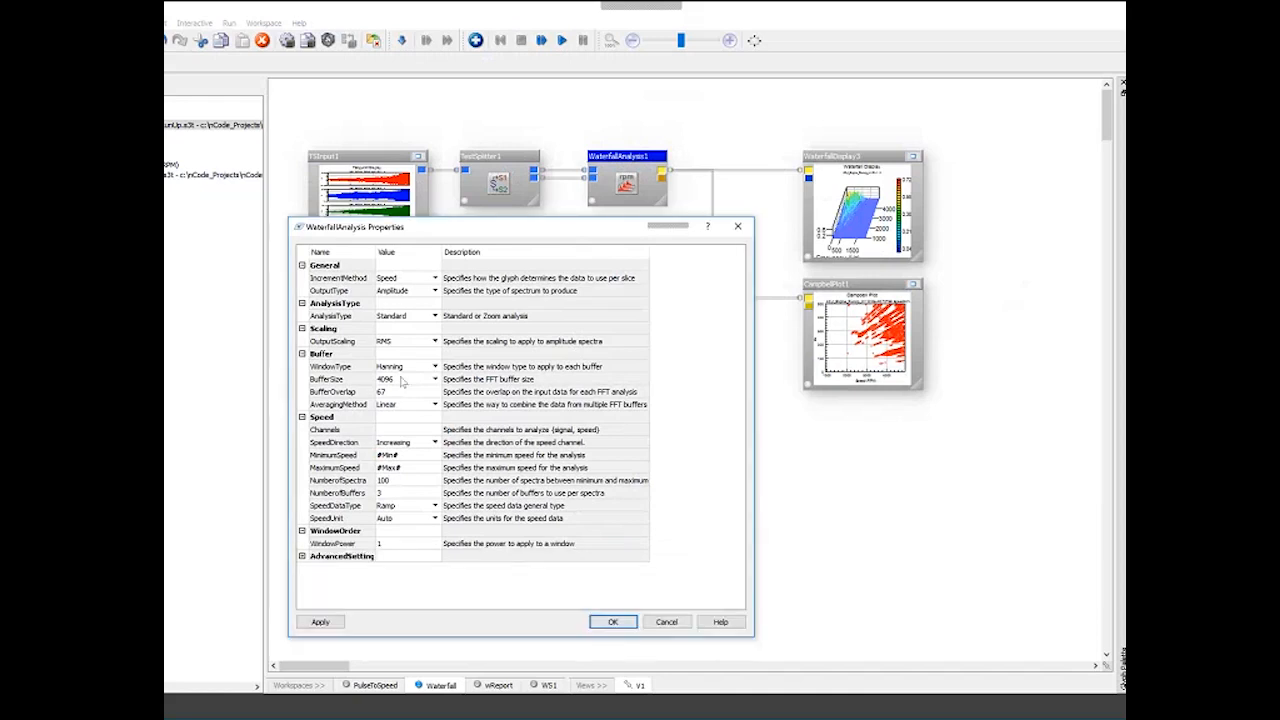
pyautogui.click(391, 292)
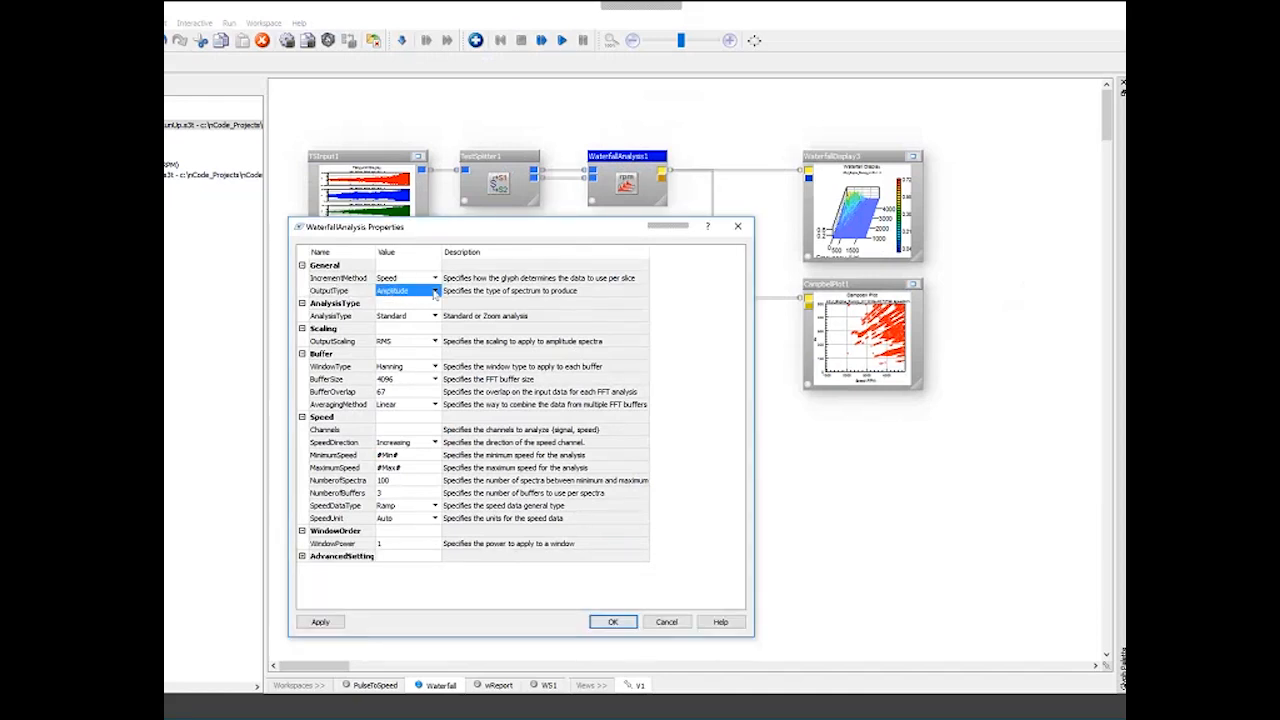
pyautogui.click(435, 291)
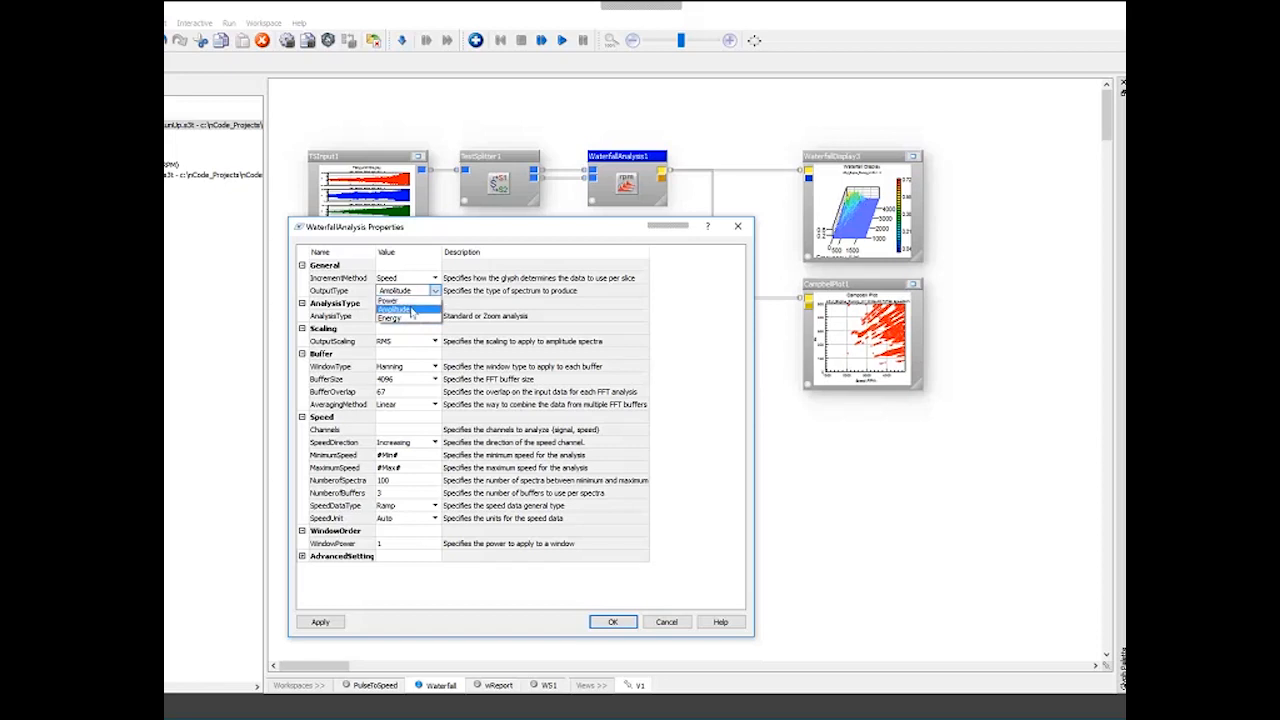
pyautogui.click(411, 313)
pyautogui.click(405, 341)
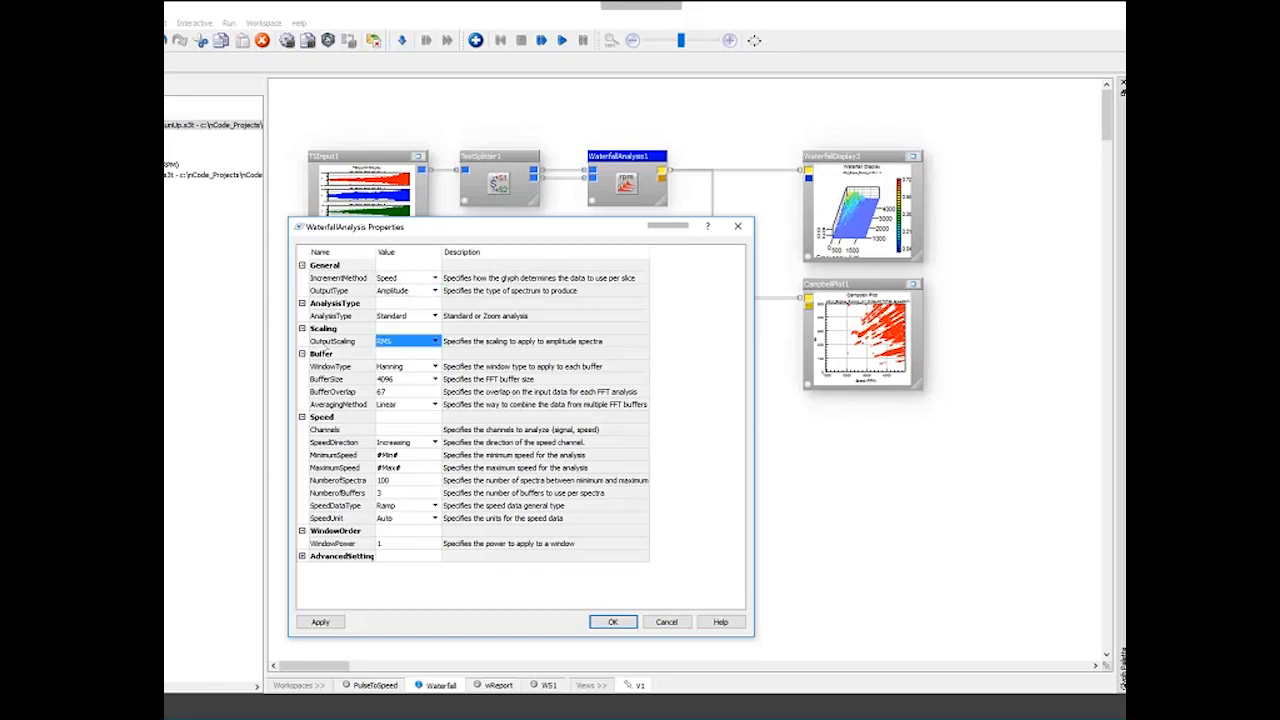
pyautogui.click(435, 341)
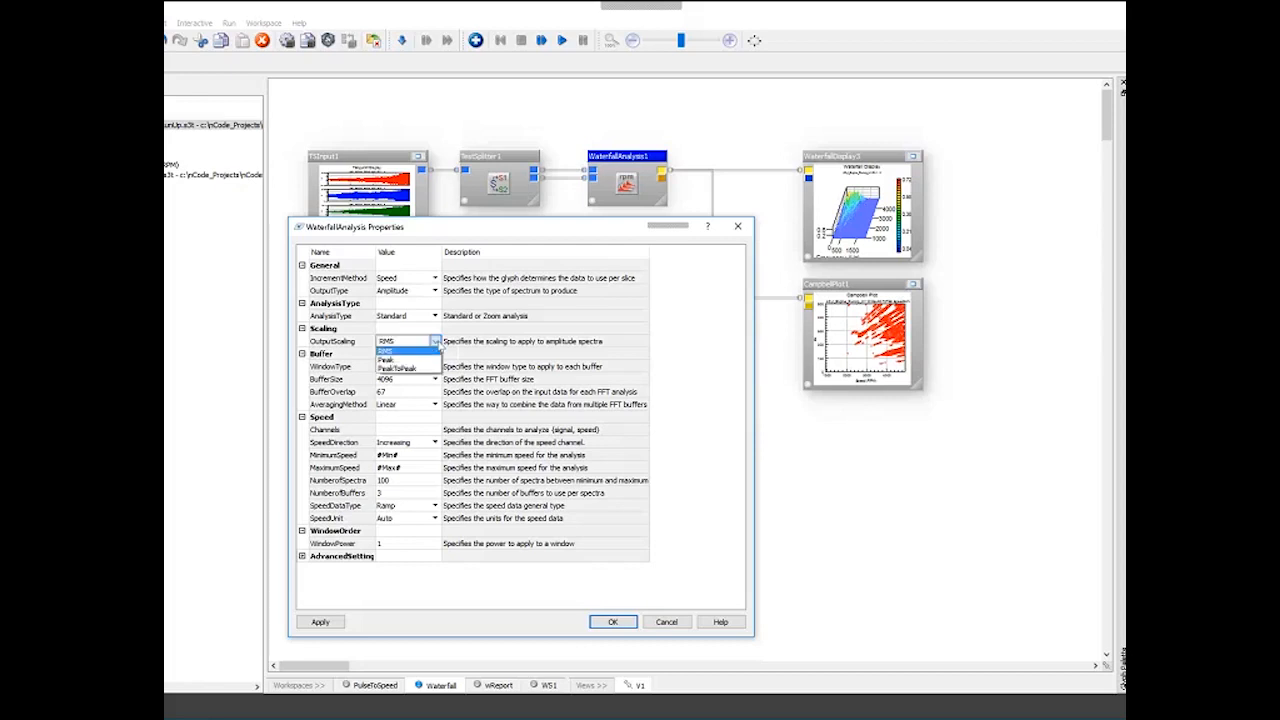
pyautogui.click(436, 342)
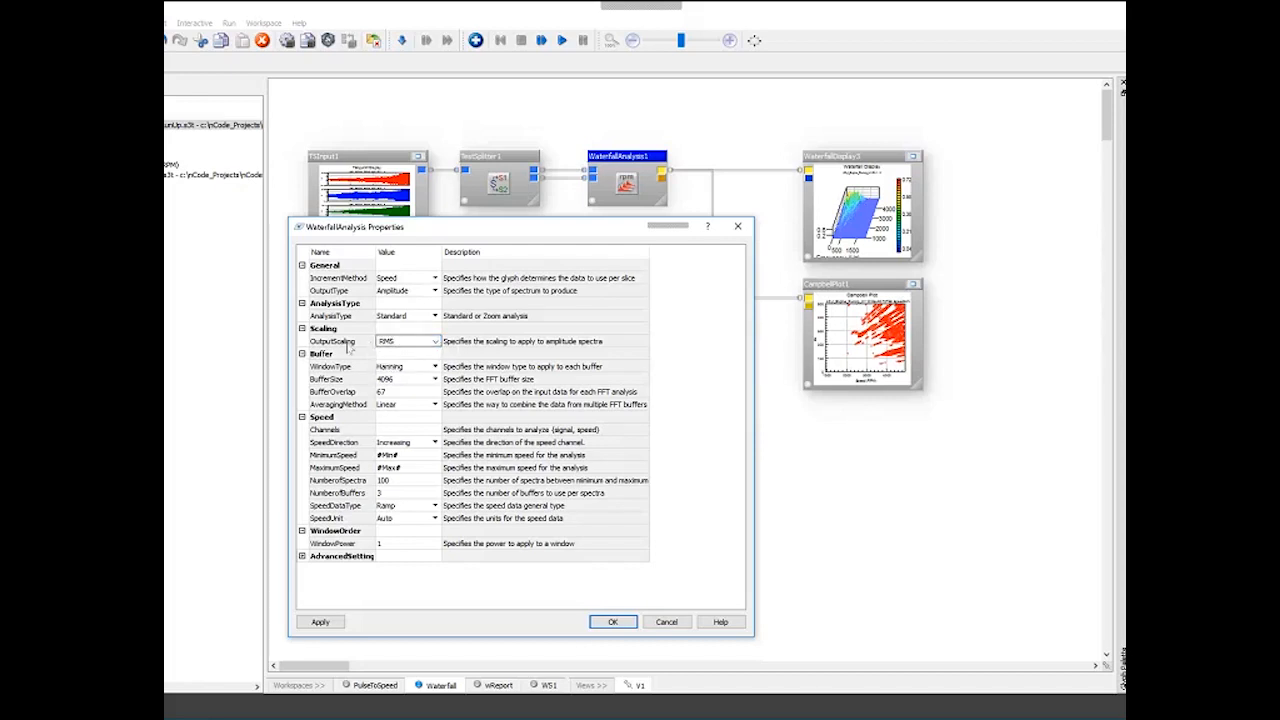
# - Review the Buffer settings of the waterfall analysis, including WindowType, BufferSize, BufferOverlap and AveragingMethod options
pyautogui.click(347, 343)
pyautogui.click(342, 364)
pyautogui.moveTo(327, 362); pyautogui.dragTo(342, 413)
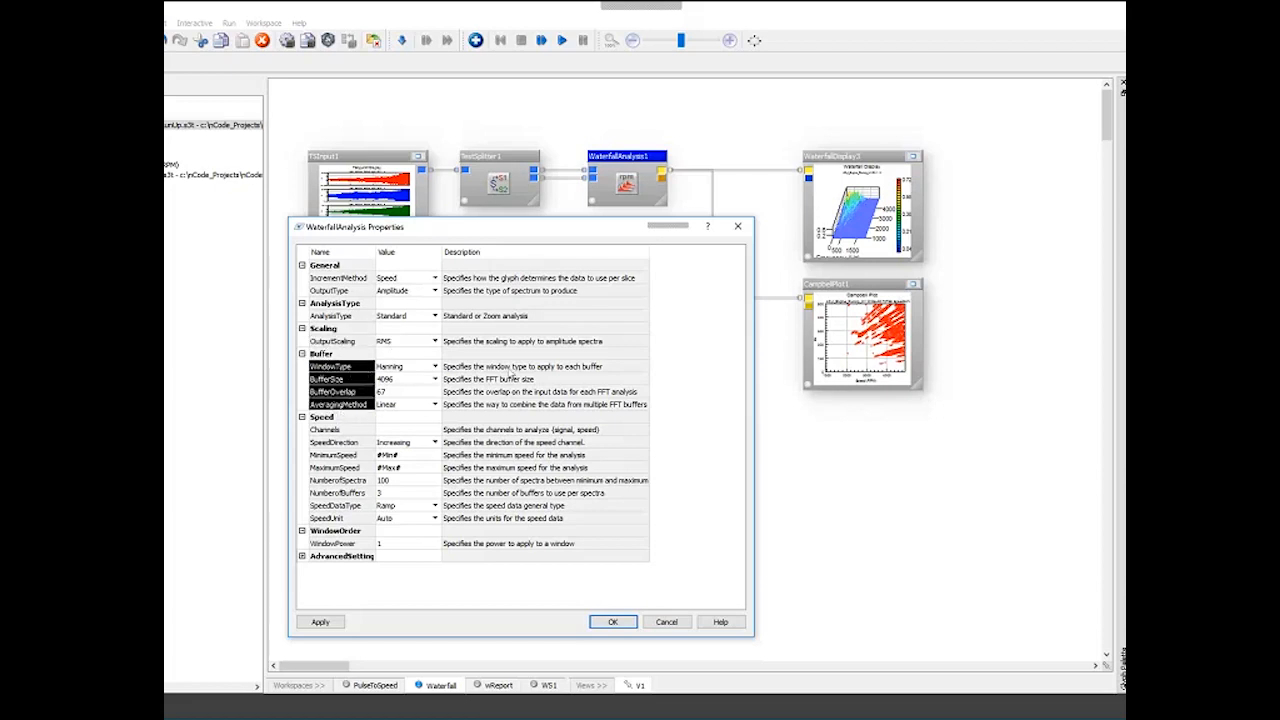
pyautogui.click(355, 367)
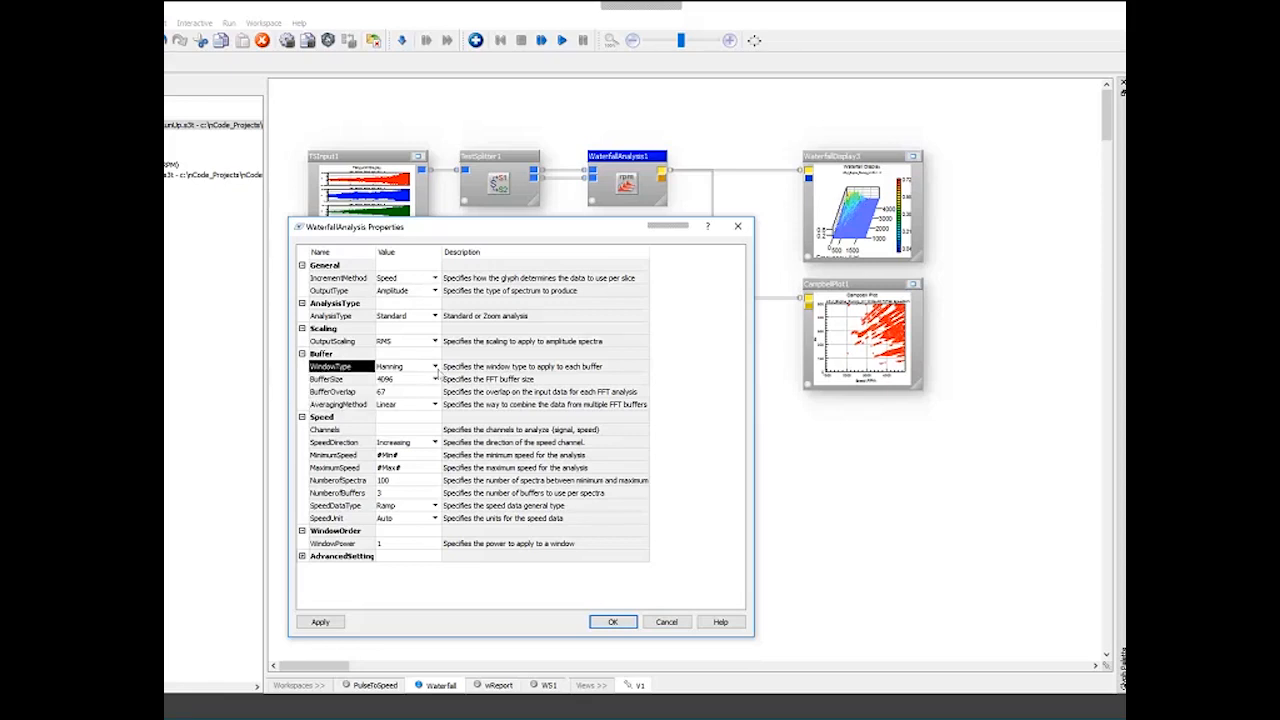
pyautogui.click(437, 369)
pyautogui.click(437, 369)
pyautogui.click(437, 369)
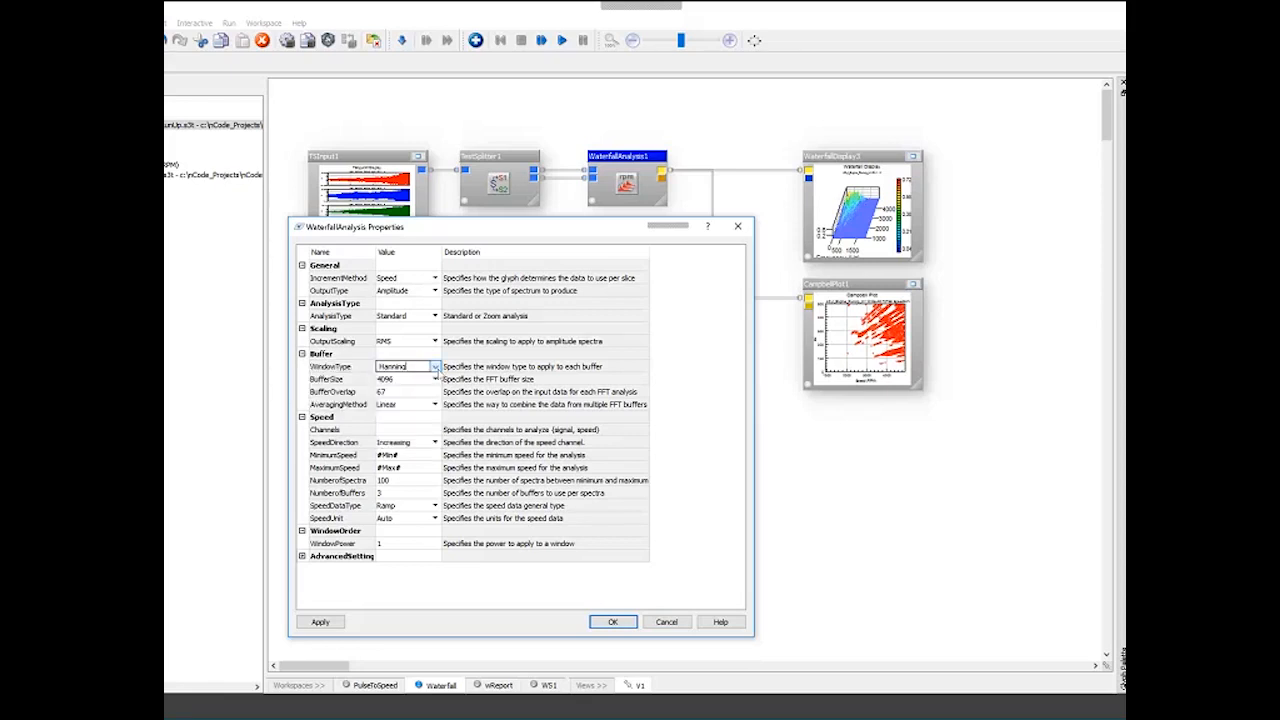
pyautogui.click(383, 384)
pyautogui.click(398, 406)
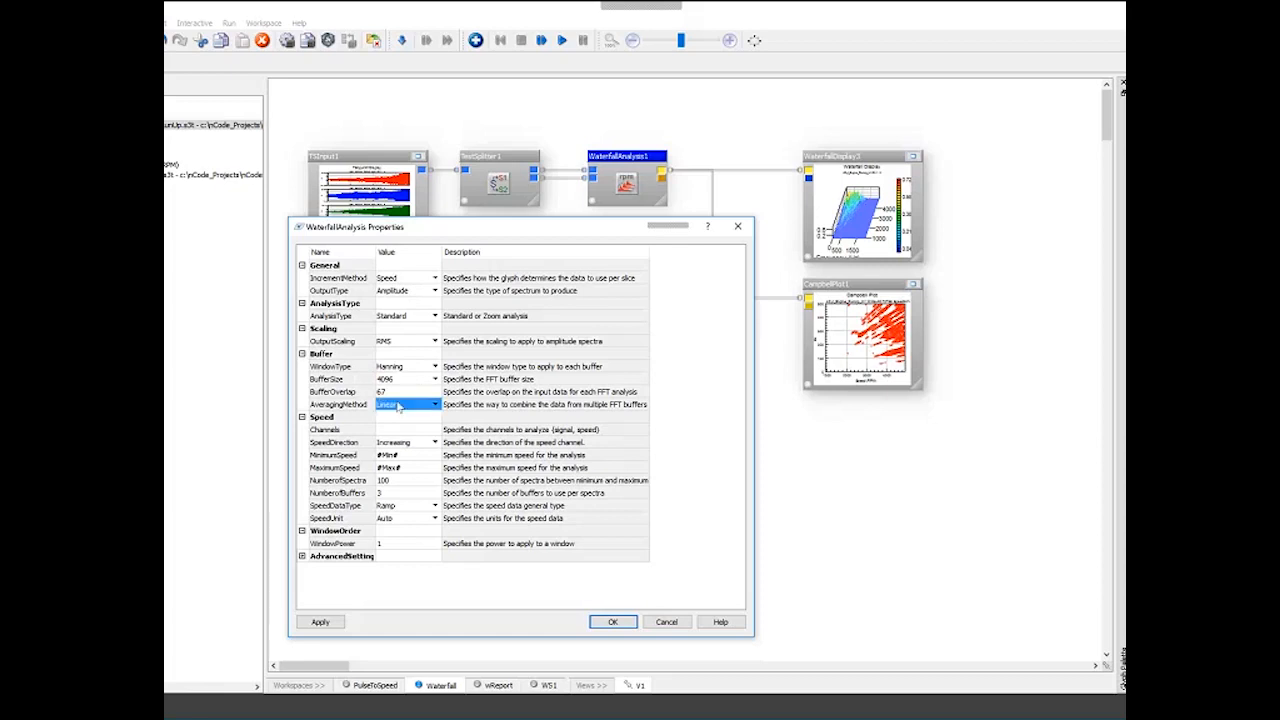
pyautogui.click(398, 406)
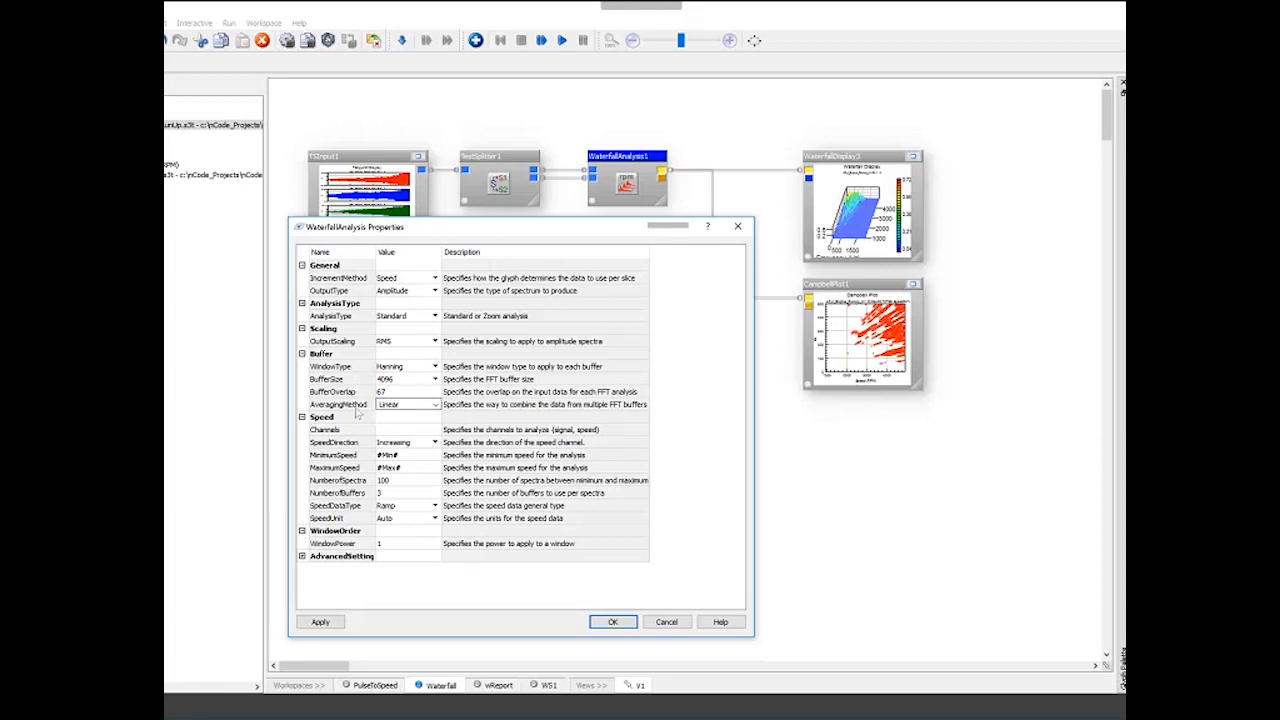
pyautogui.click(436, 405)
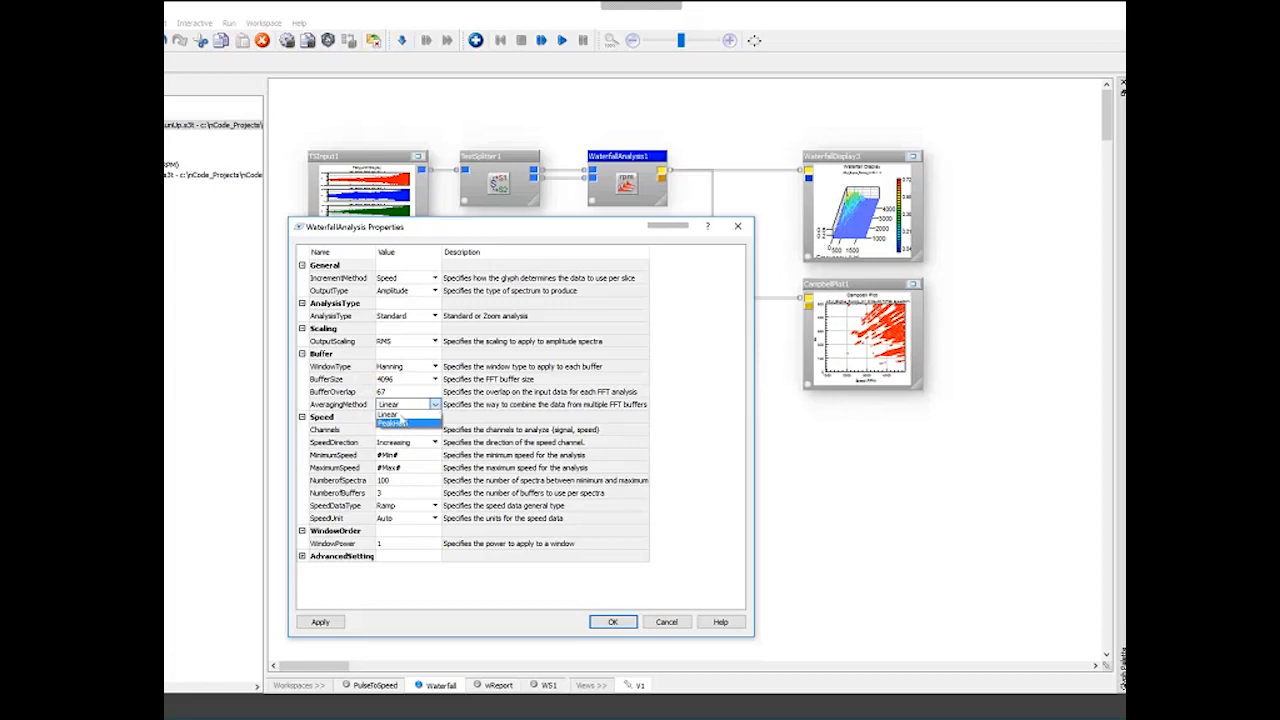
pyautogui.click(400, 418)
pyautogui.click(345, 366)
pyautogui.click(318, 379)
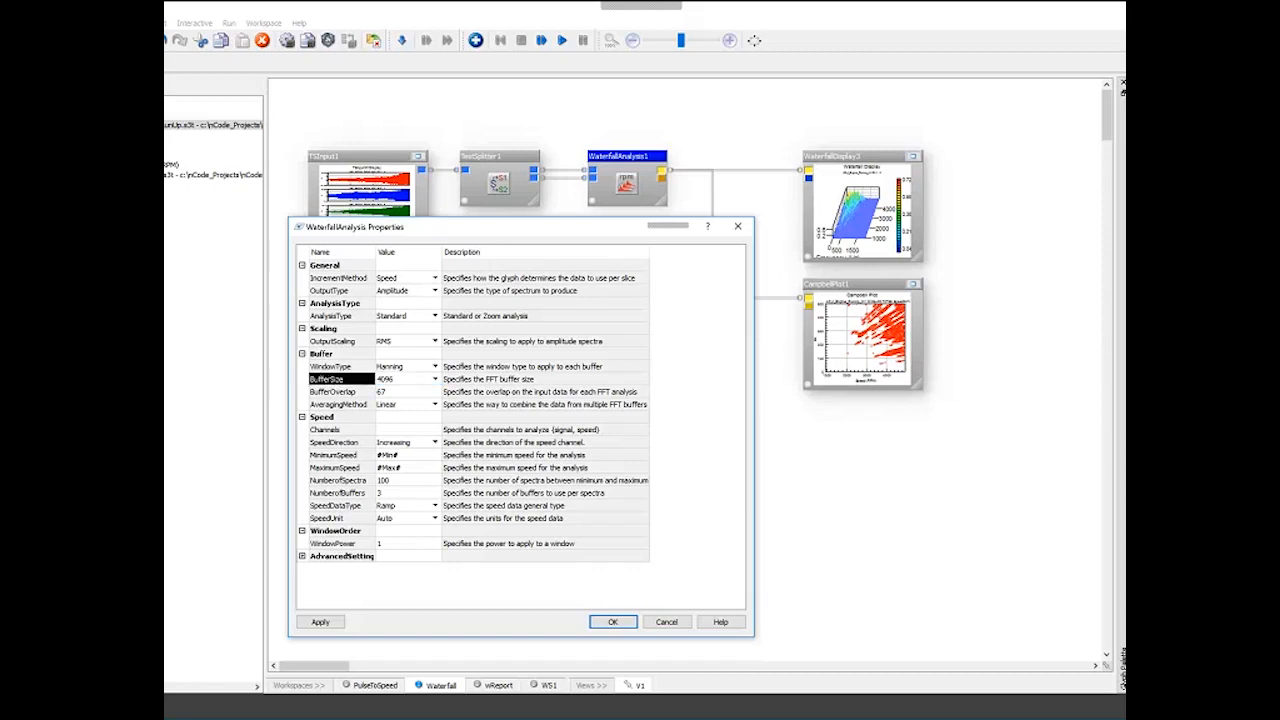
# - Review the Speed settings such as MinimumSpeed, MaximumSpeed, NumberofSpectra and NumberofBuffers
pyautogui.click(362, 456)
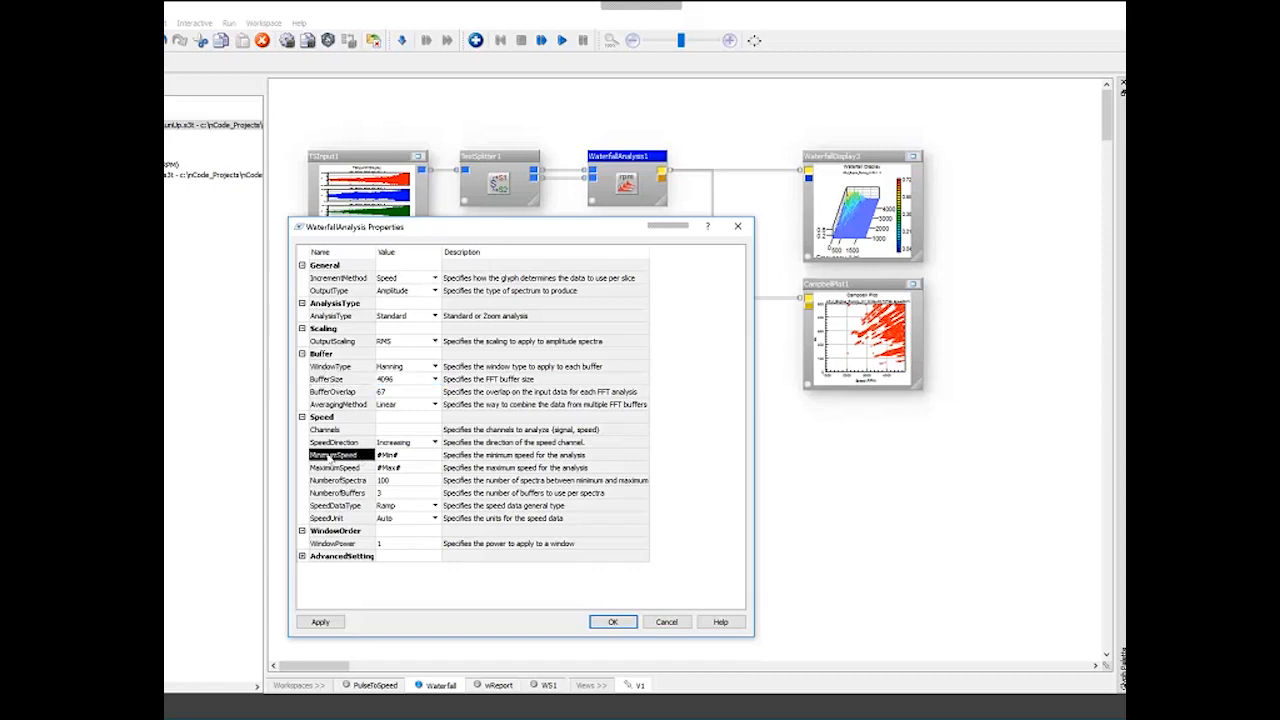
pyautogui.click(402, 456)
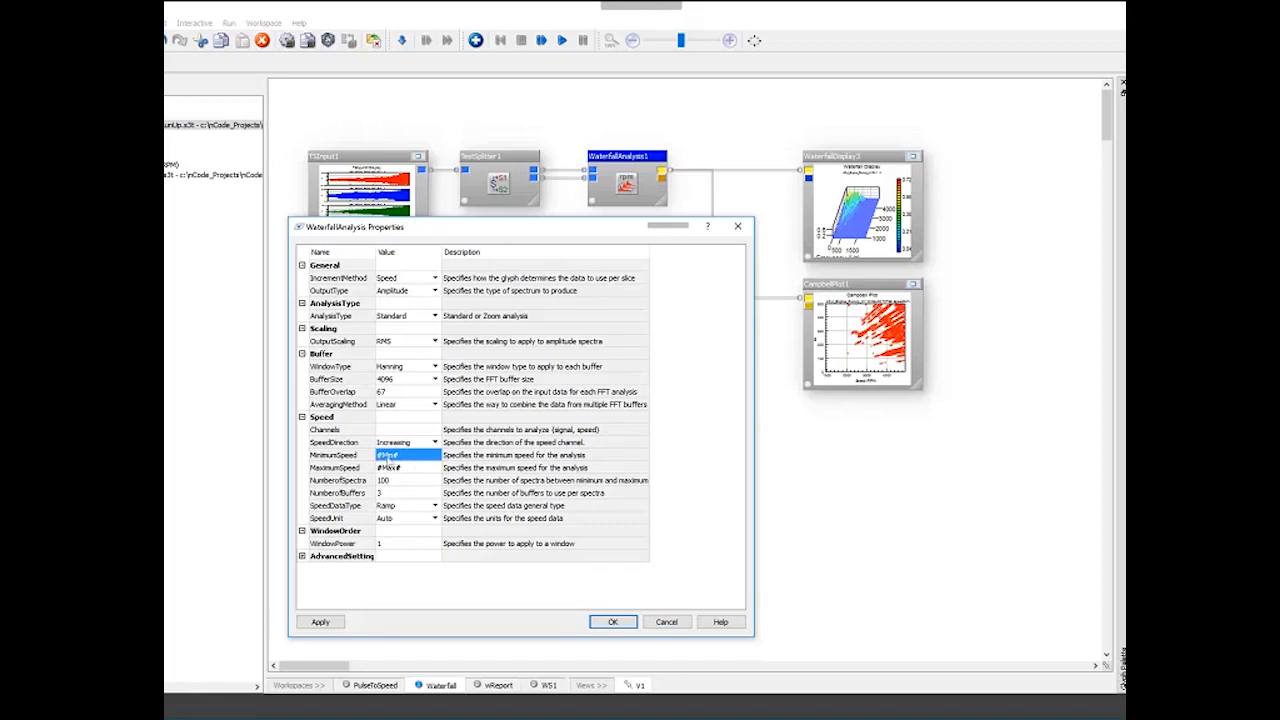
pyautogui.click(426, 471)
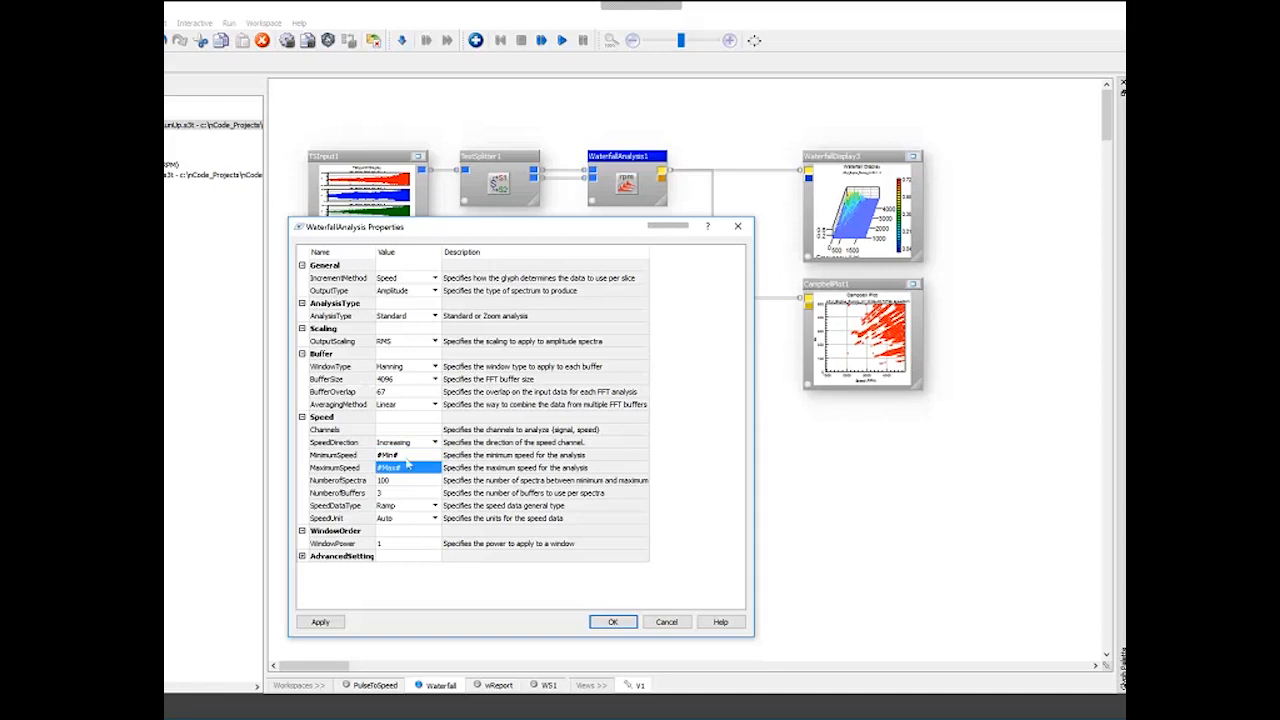
pyautogui.click(401, 482)
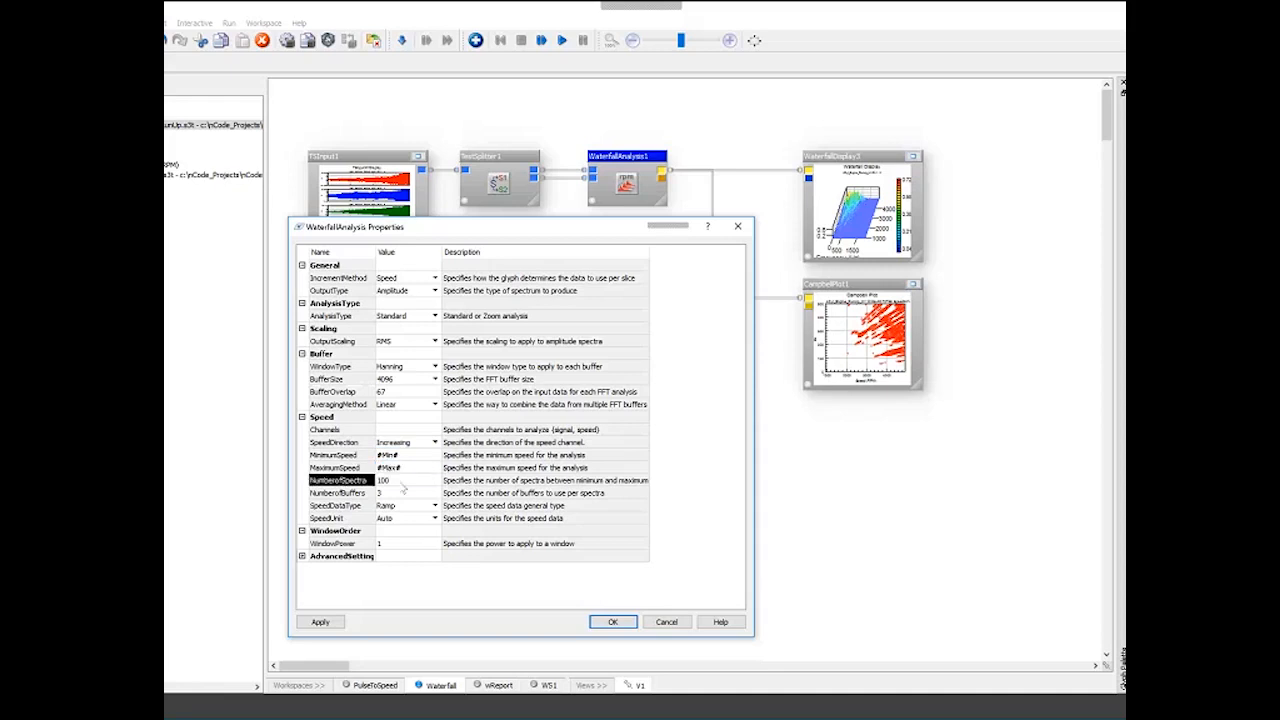
pyautogui.click(401, 483)
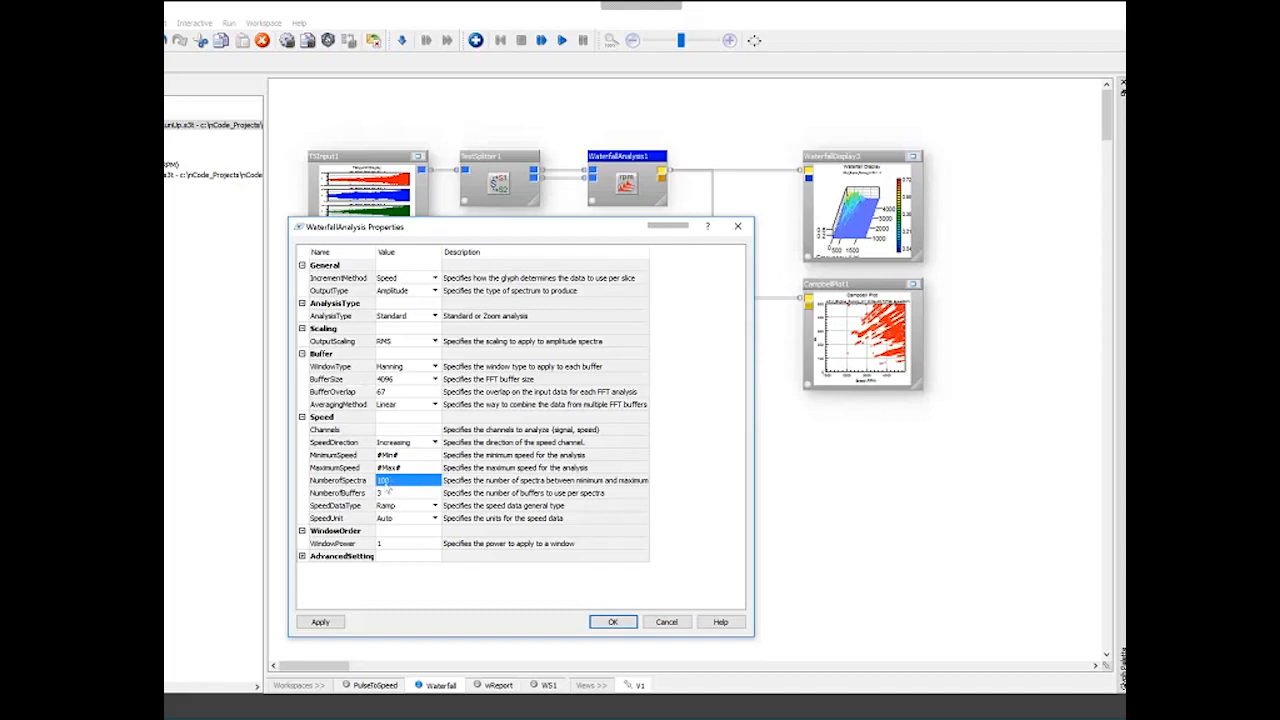
pyautogui.click(381, 495)
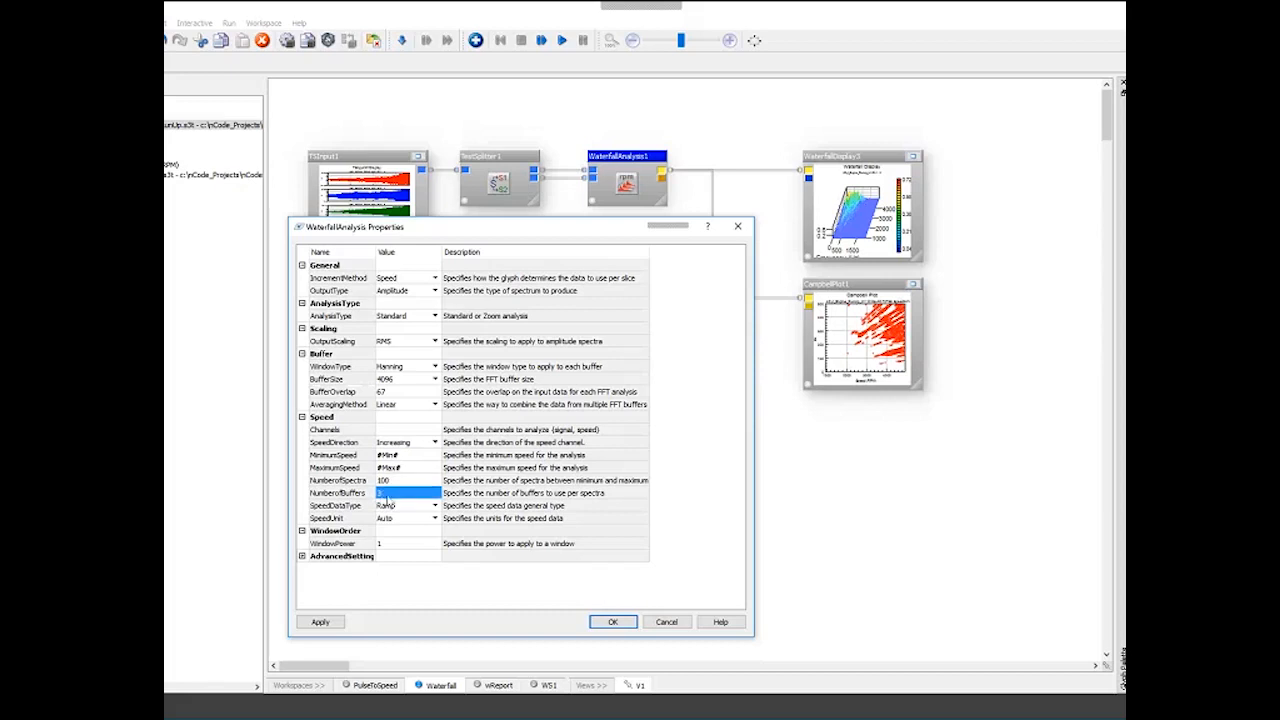
pyautogui.click(389, 405)
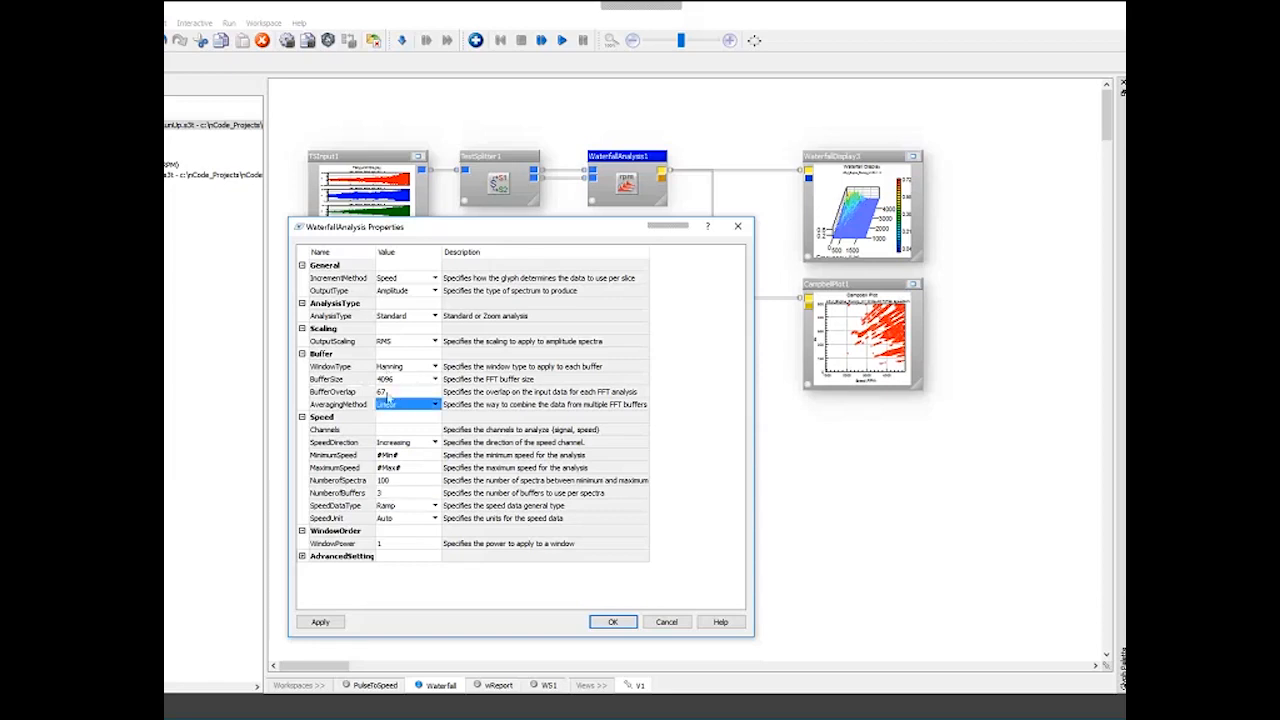
pyautogui.click(401, 393)
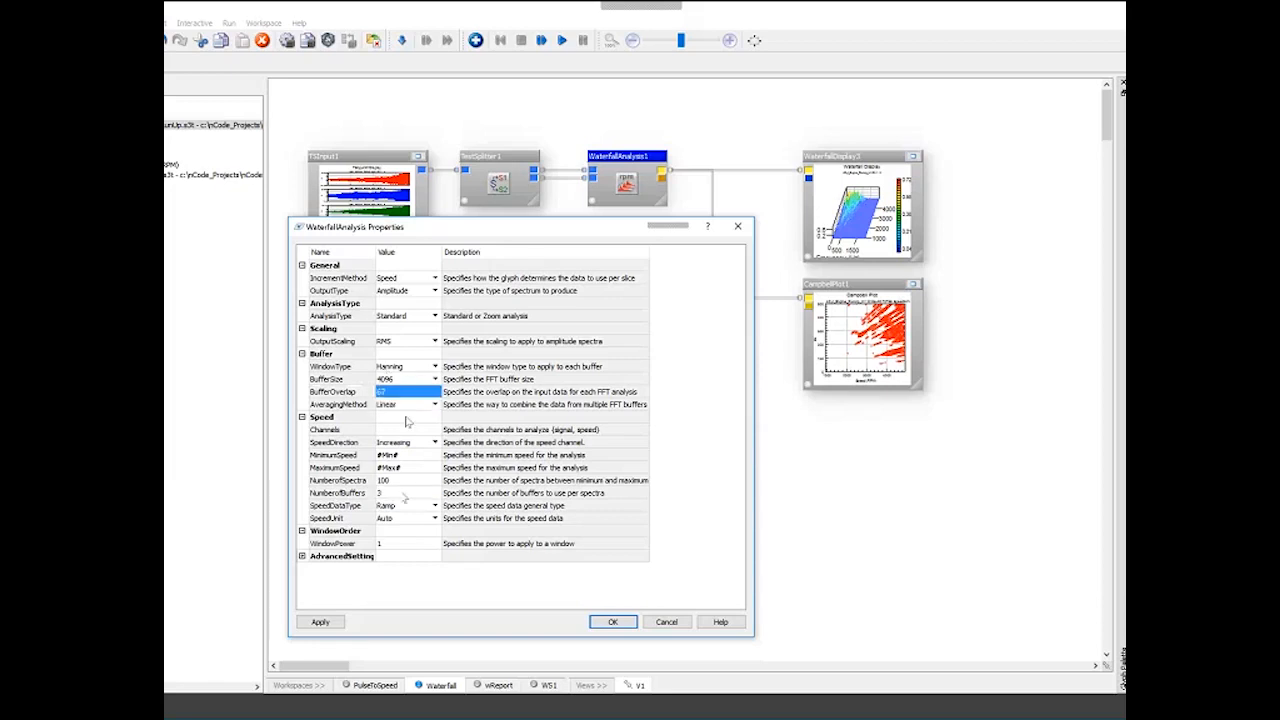
pyautogui.click(405, 494)
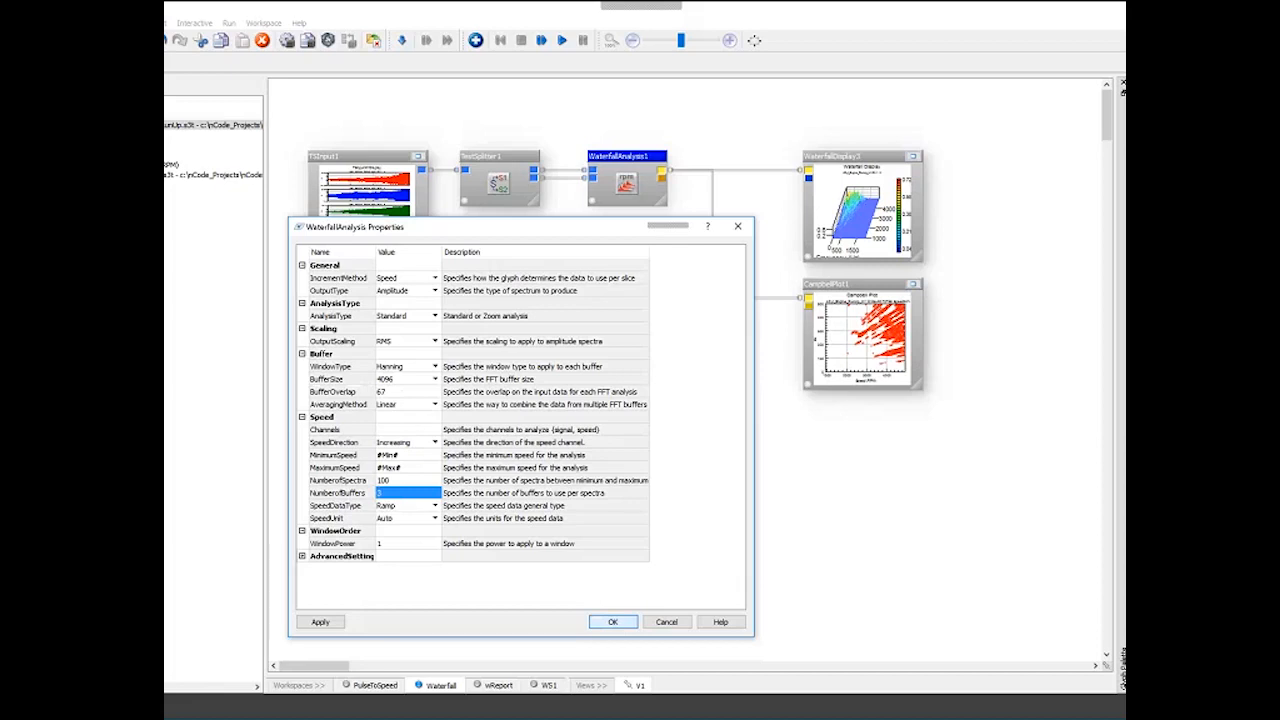
# - Review the IncrementMethod options, keep Speed, and close the WaterfallAnalysis properties
pyautogui.click(370, 280)
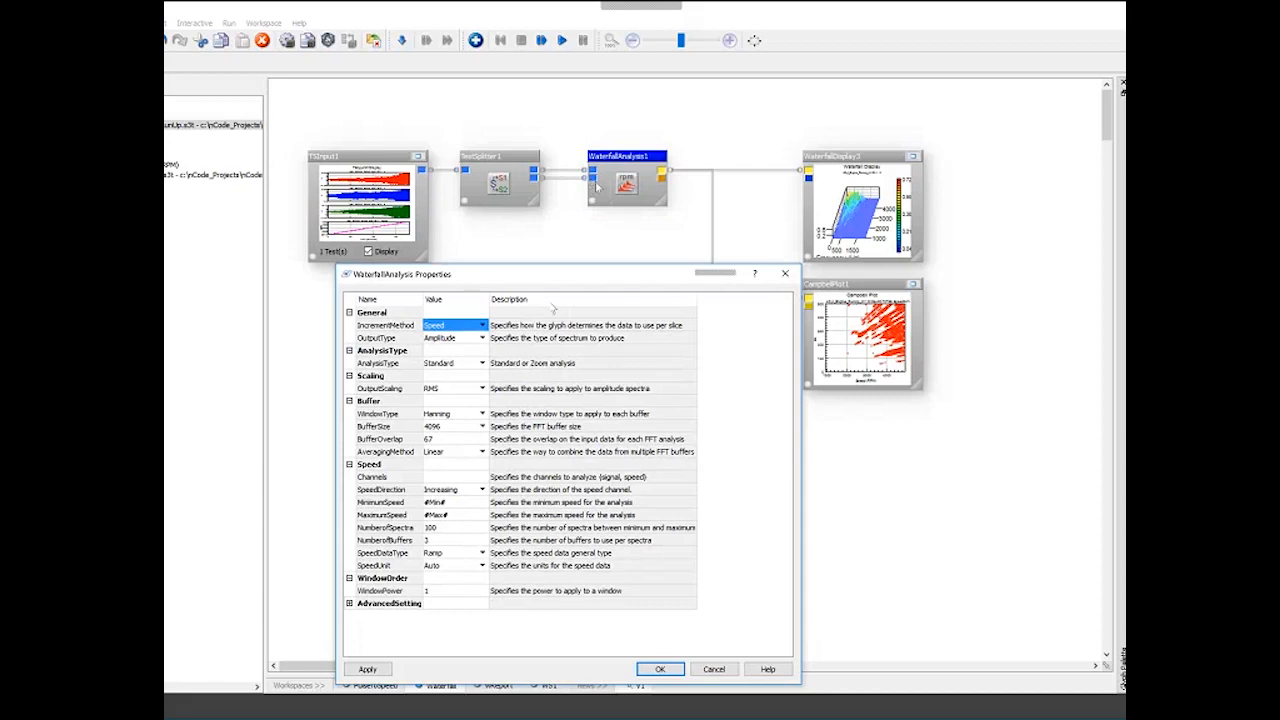
pyautogui.click(482, 328)
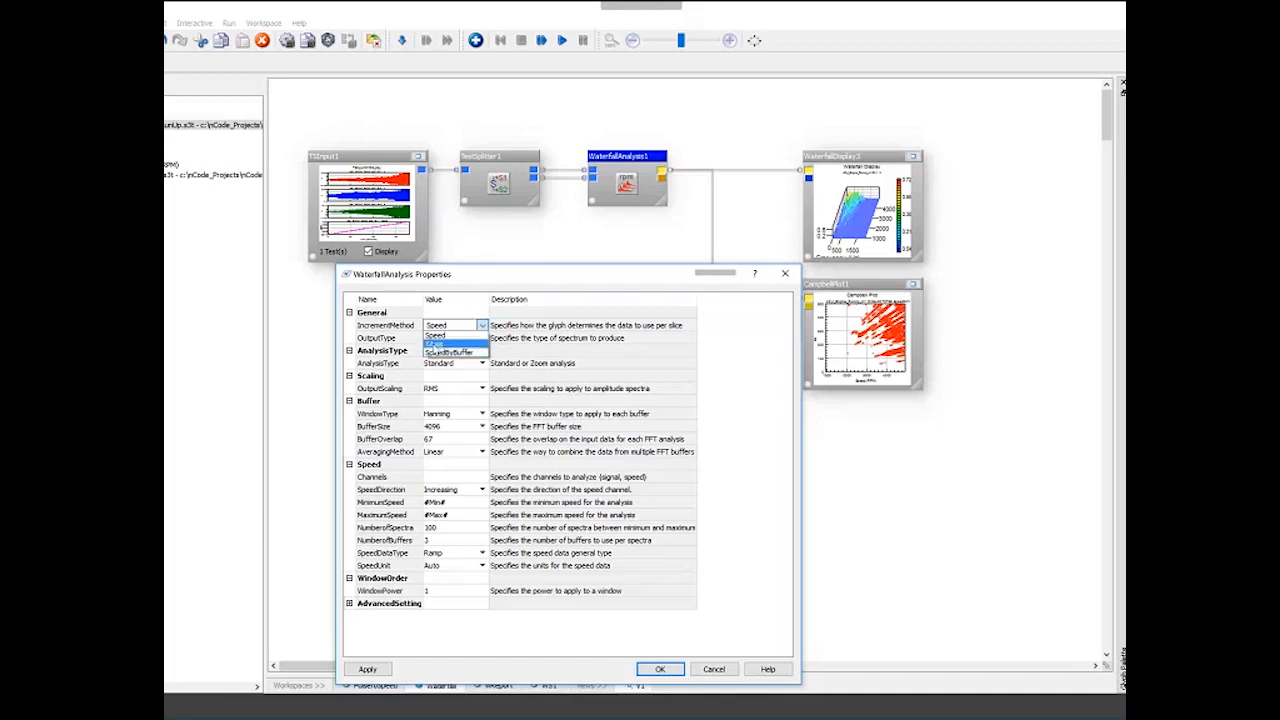
pyautogui.click(436, 335)
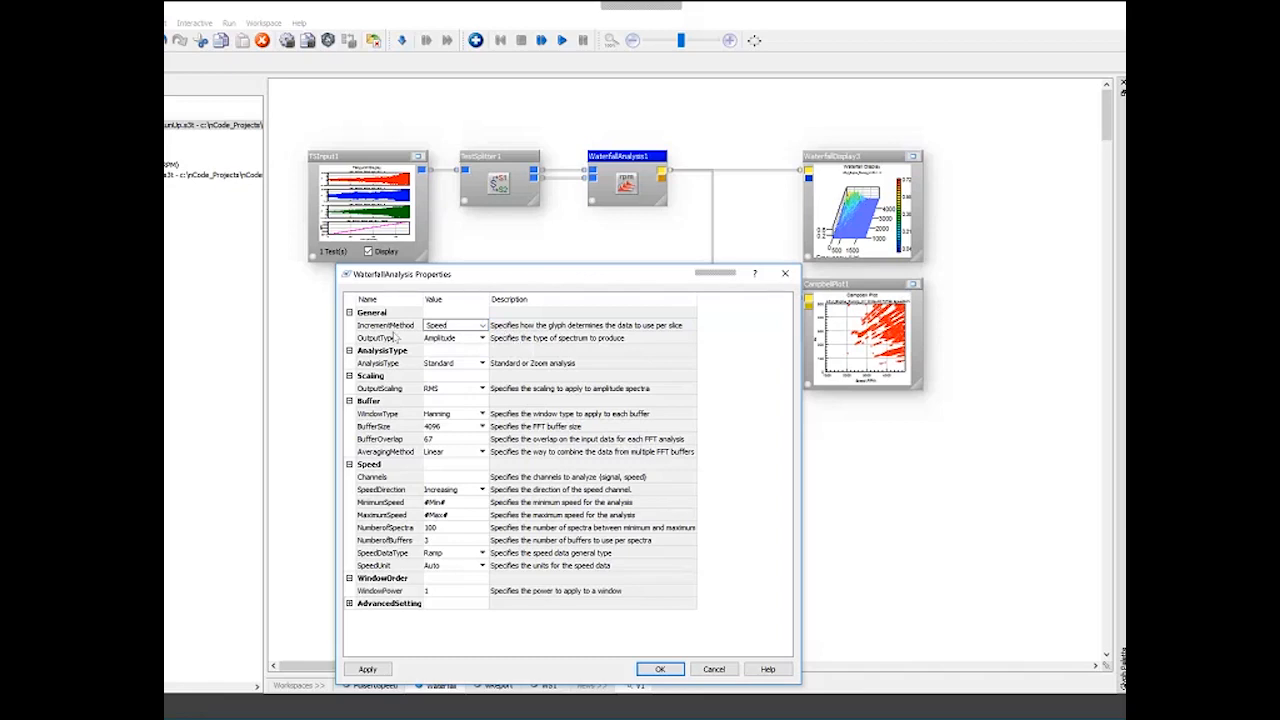
pyautogui.click(366, 327)
pyautogui.click(367, 326)
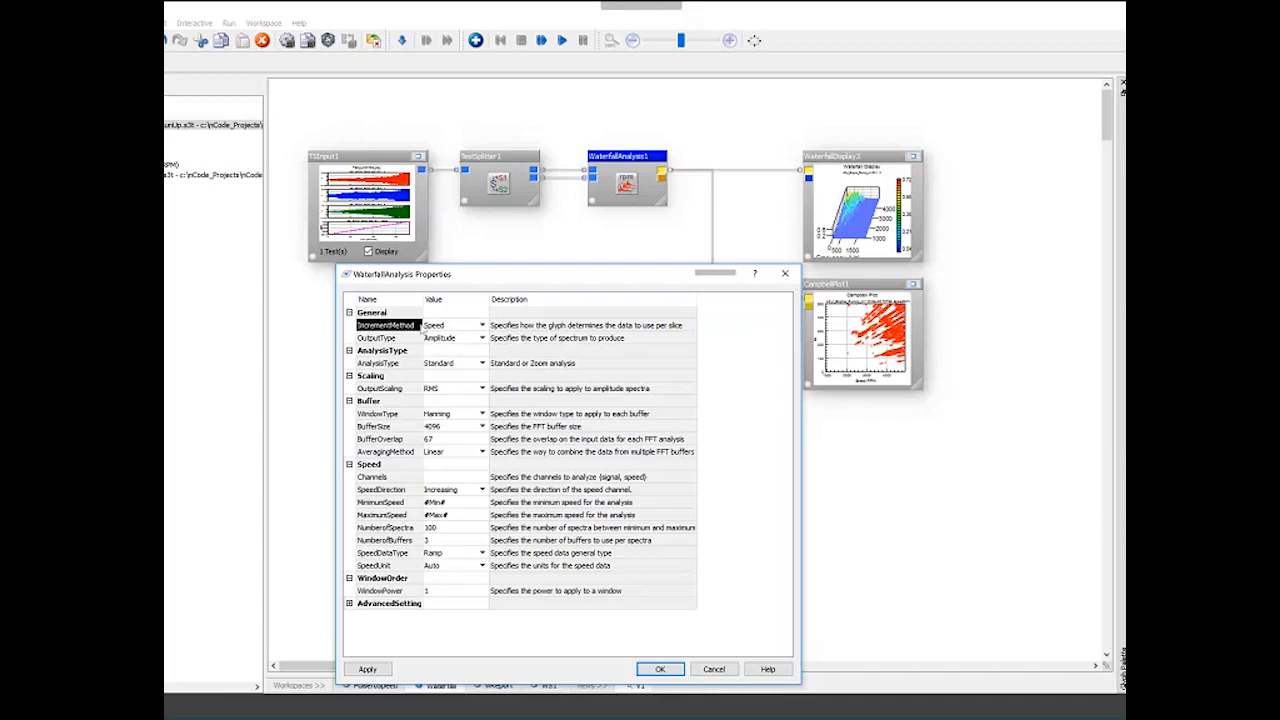
pyautogui.click(440, 326)
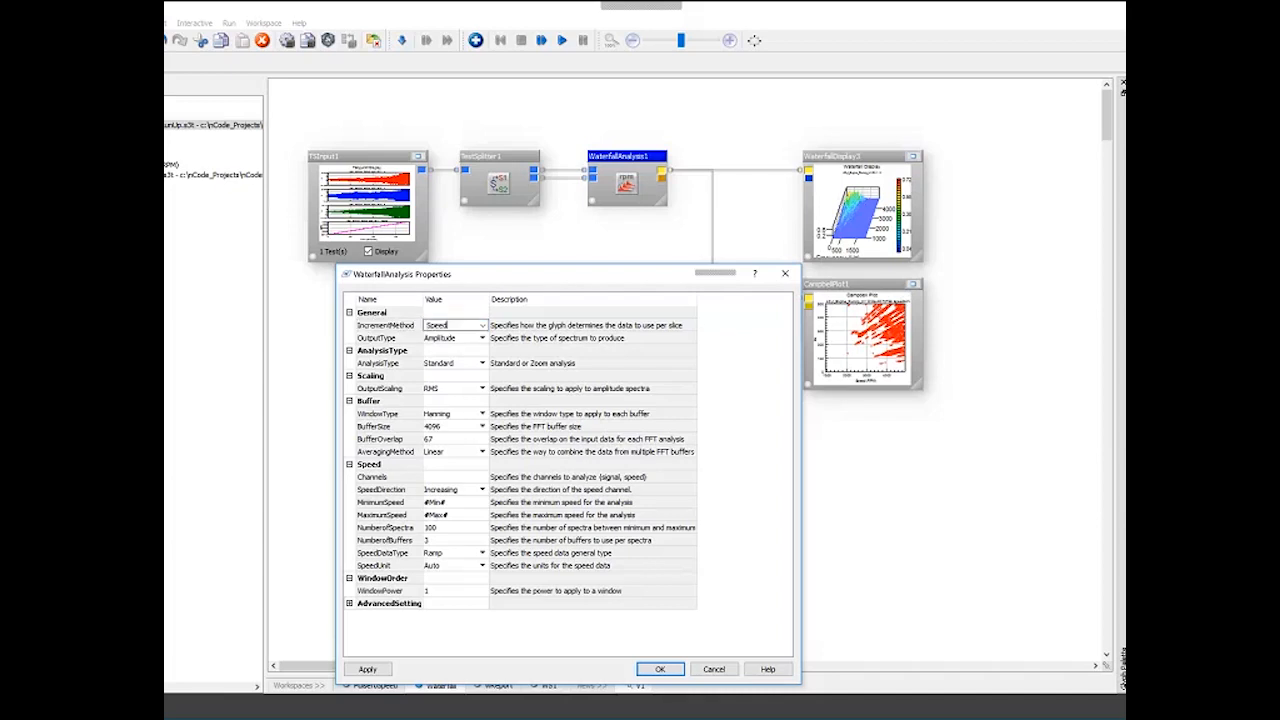
pyautogui.click(660, 669)
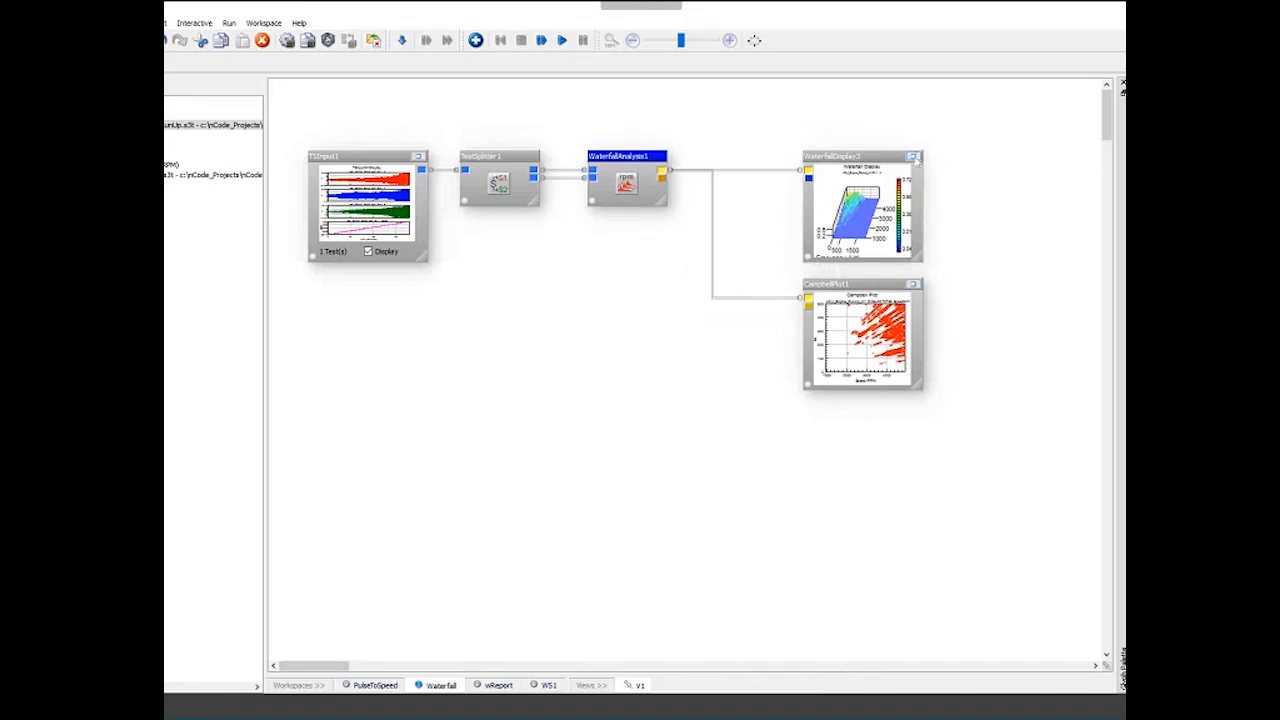
# - Maximize the waterfall display and step through its channels
pyautogui.click(913, 157)
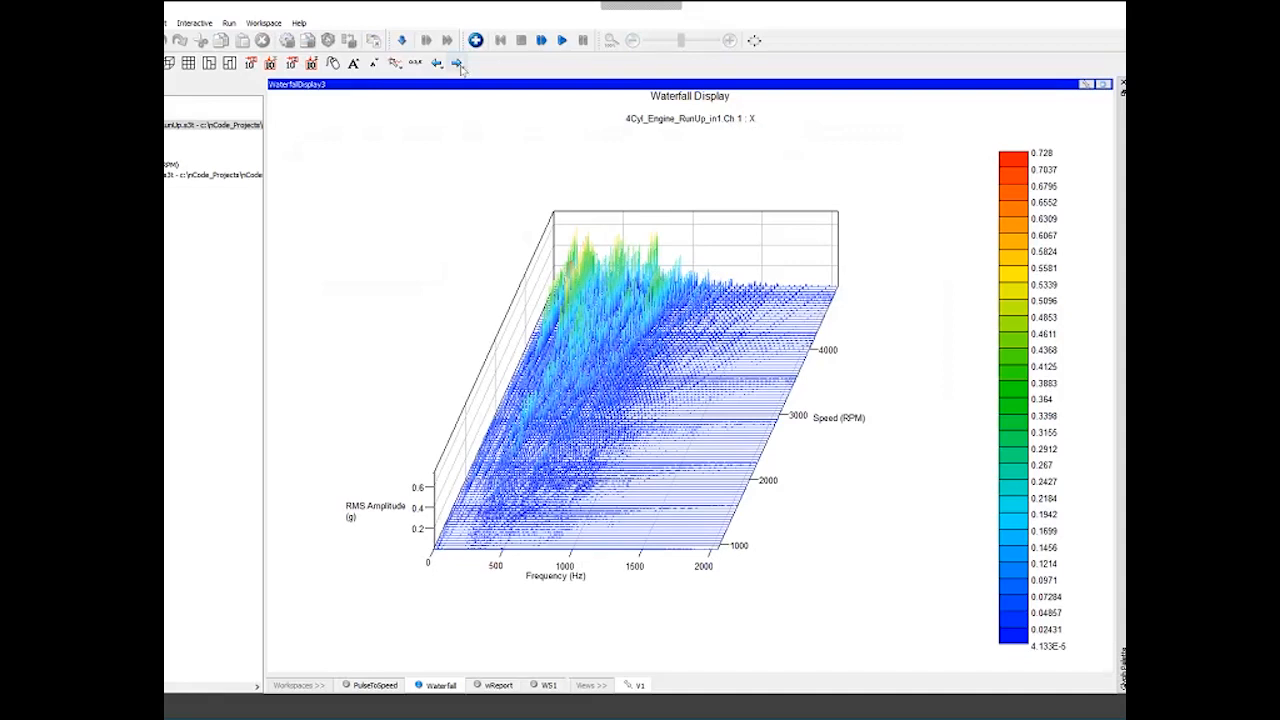
pyautogui.click(457, 63)
pyautogui.click(457, 63)
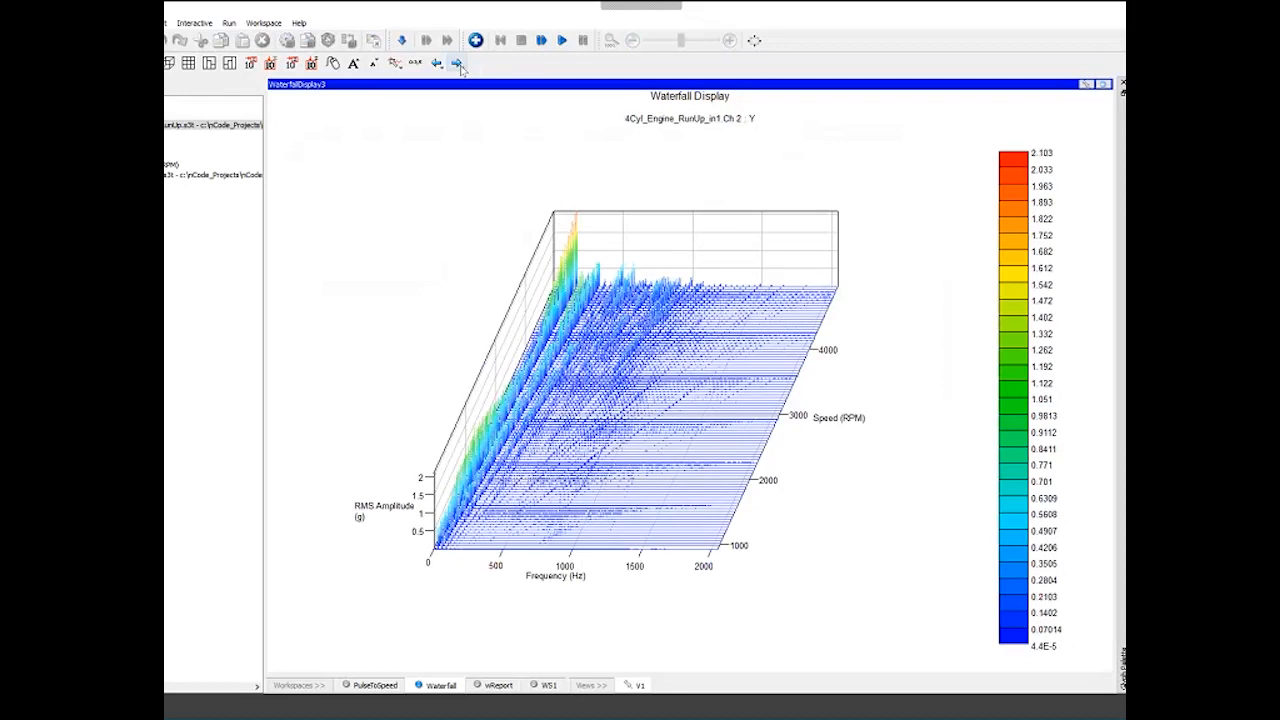
pyautogui.click(437, 63)
# - Show the waterfall as a filled top-down colour map with logarithmic amplitude colour scaling
pyautogui.click(168, 64)
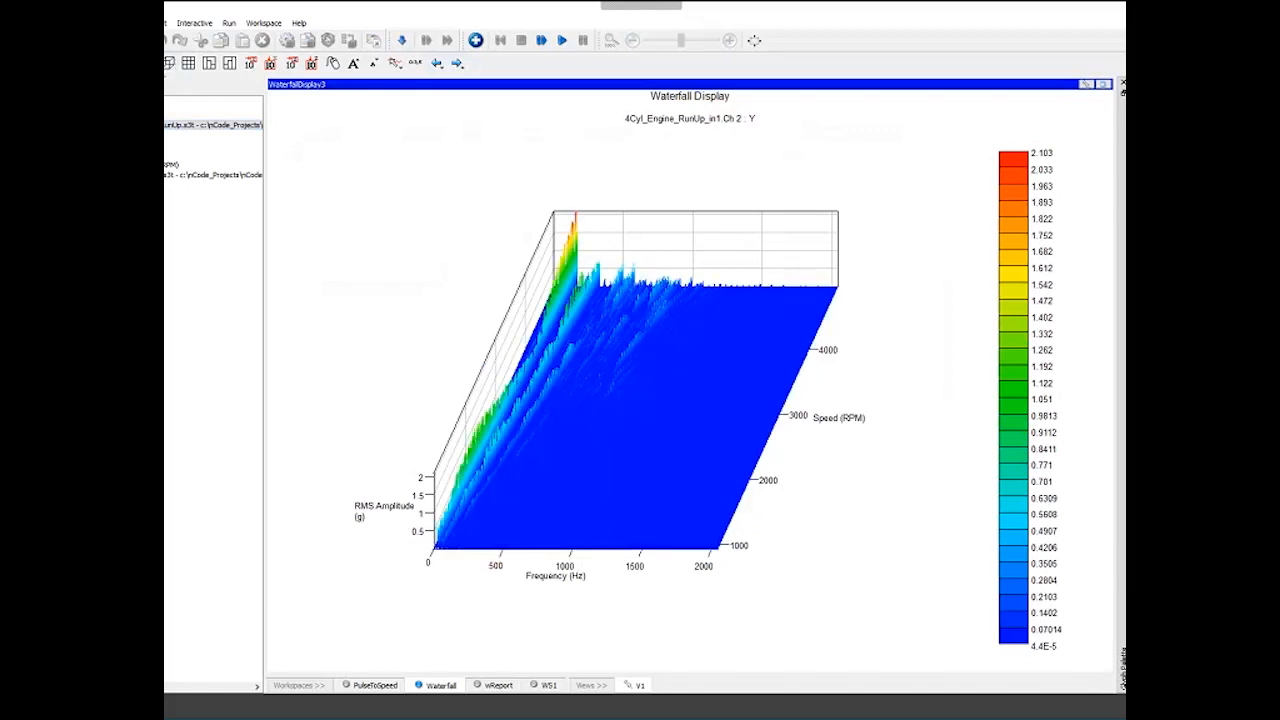
pyautogui.click(189, 66)
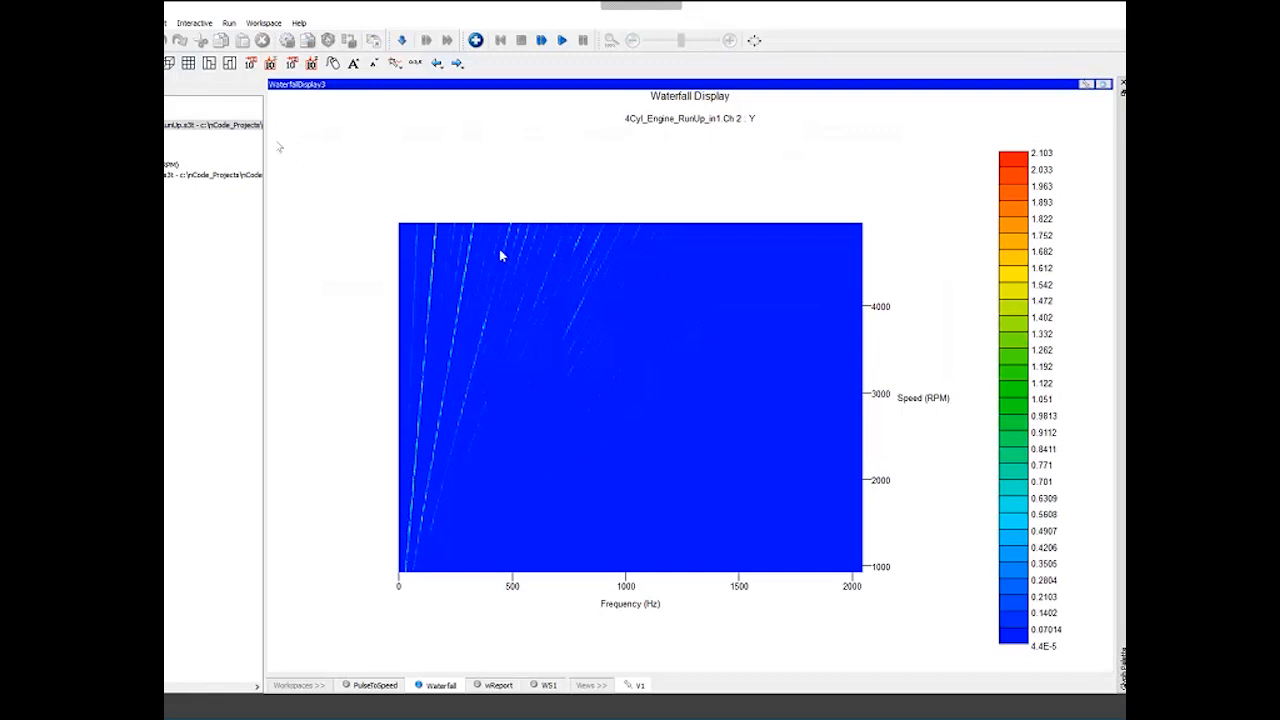
pyautogui.click(288, 62)
pyautogui.click(293, 62)
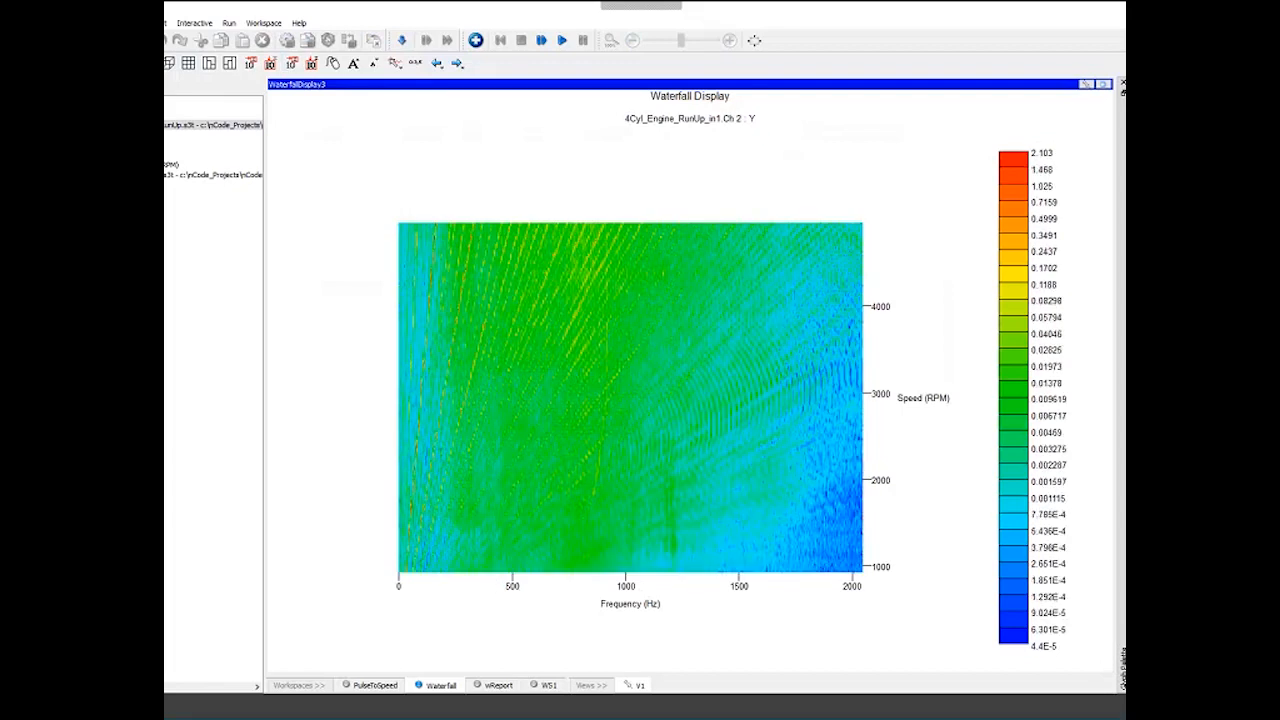
# - In the display properties' Limits, turn off Auto X scale and set X Max to 500
pyautogui.rightClick(515, 588)
pyautogui.click(555, 582)
pyautogui.click(265, 242)
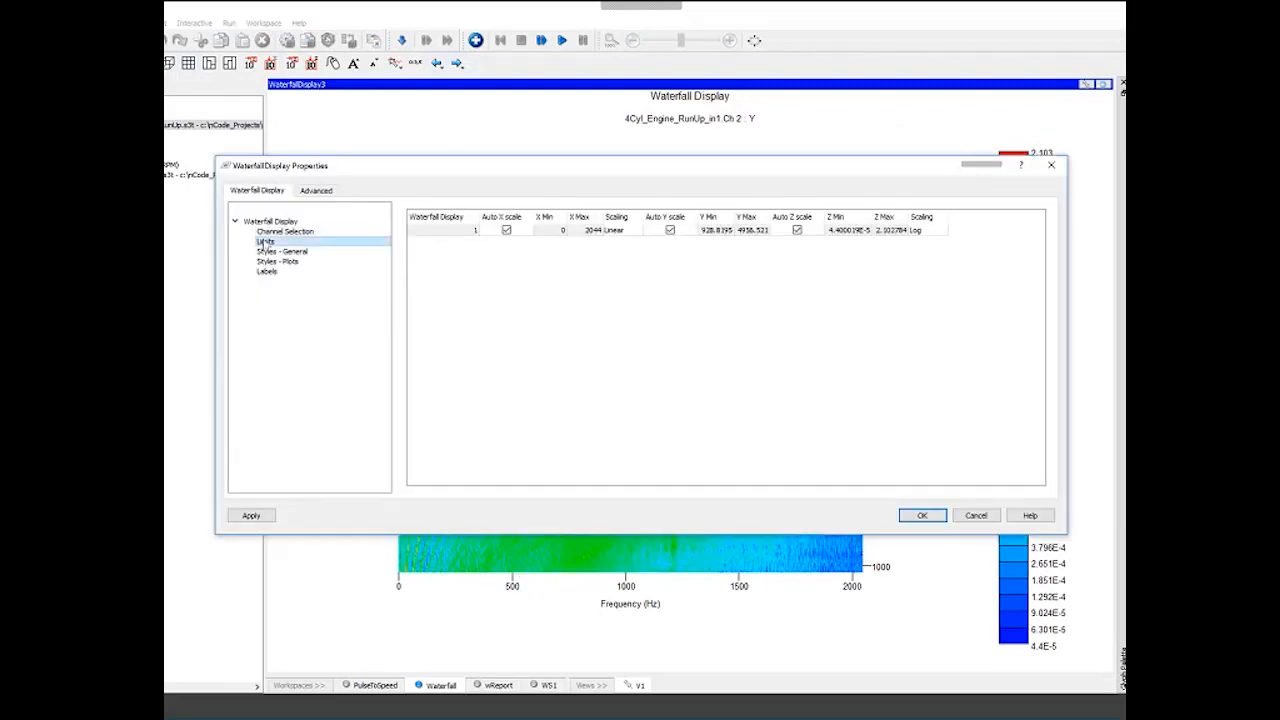
pyautogui.click(506, 230)
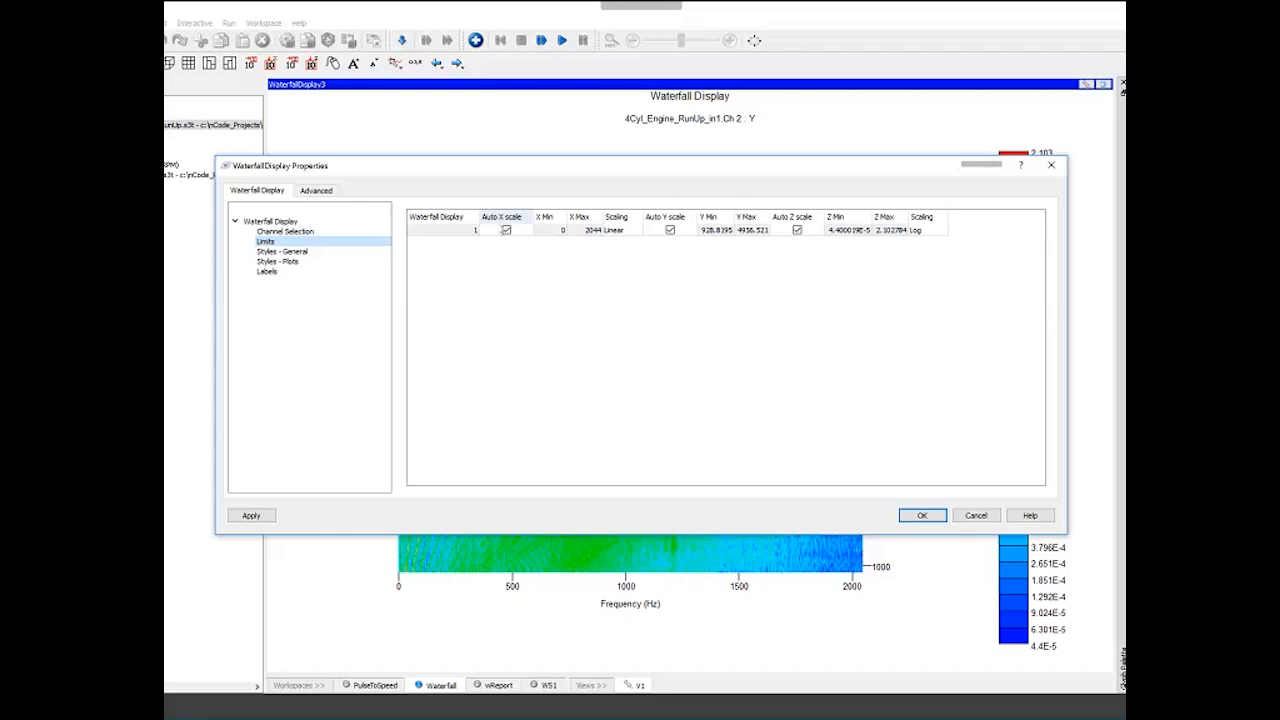
pyautogui.click(506, 230)
pyautogui.click(596, 231)
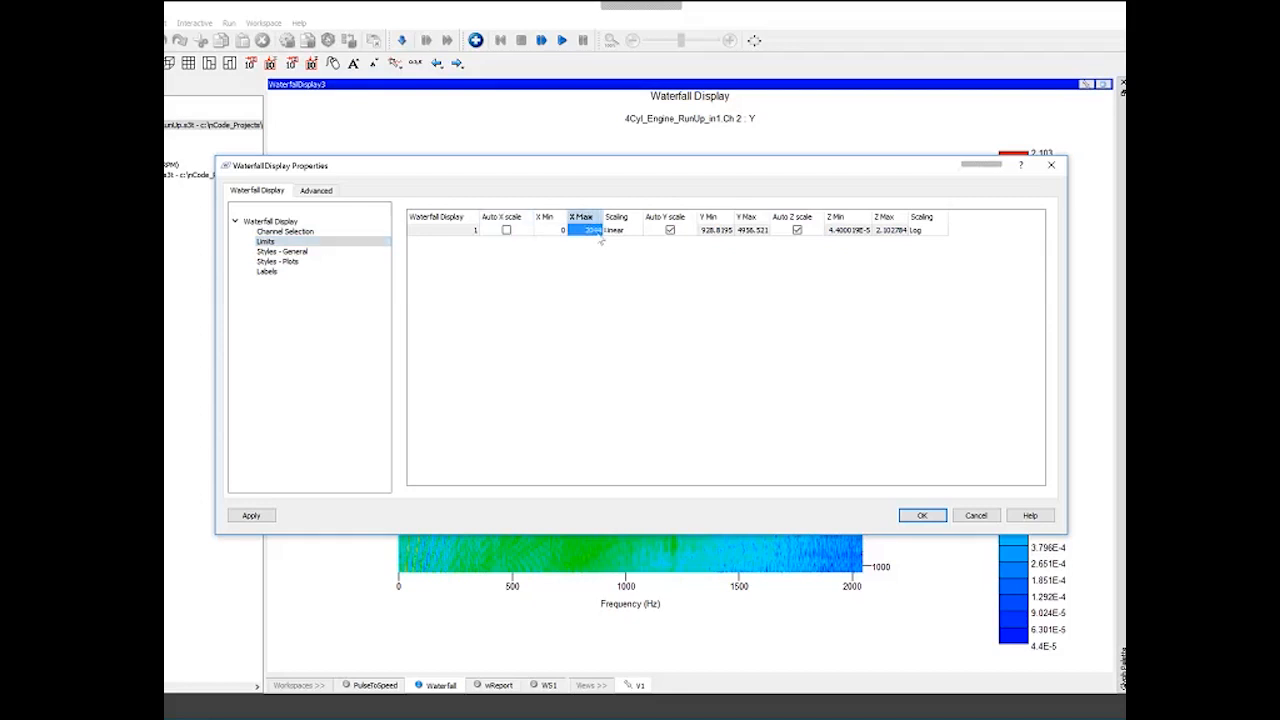
pyautogui.write('500')
pyautogui.click(922, 515)
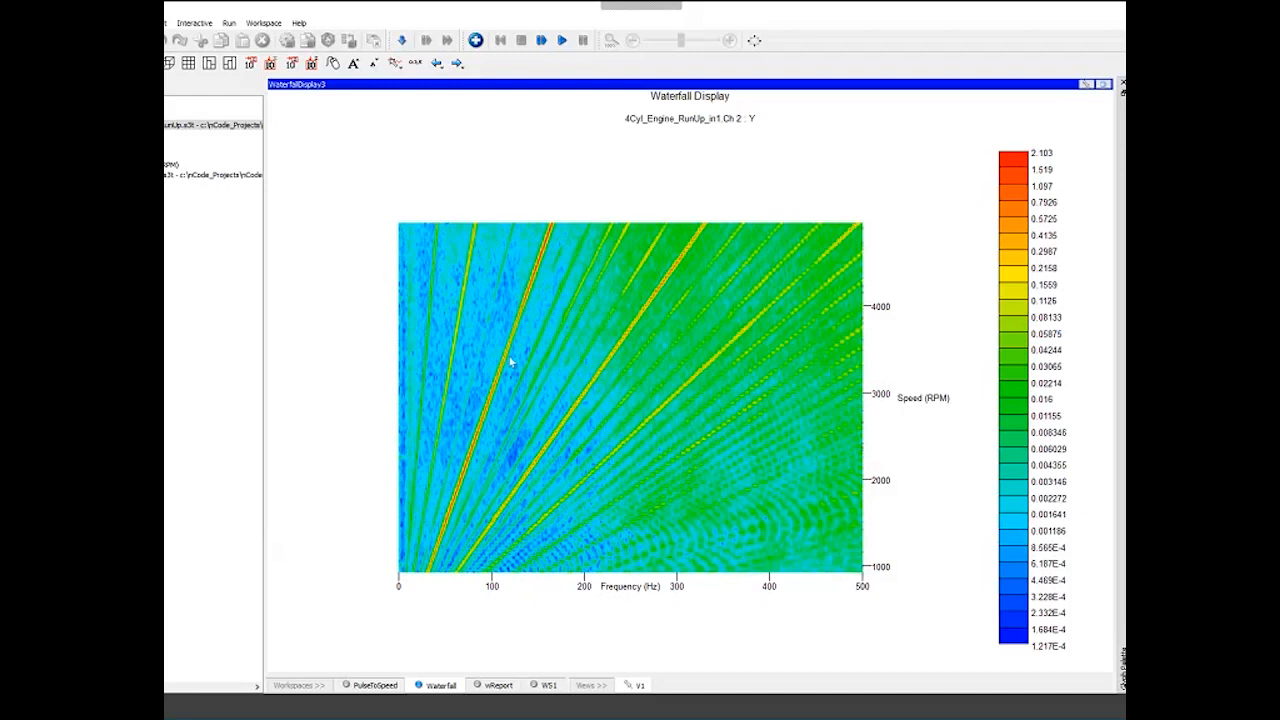
# - Enable the Order cursor and track an order line across the colour map
pyautogui.click(395, 63)
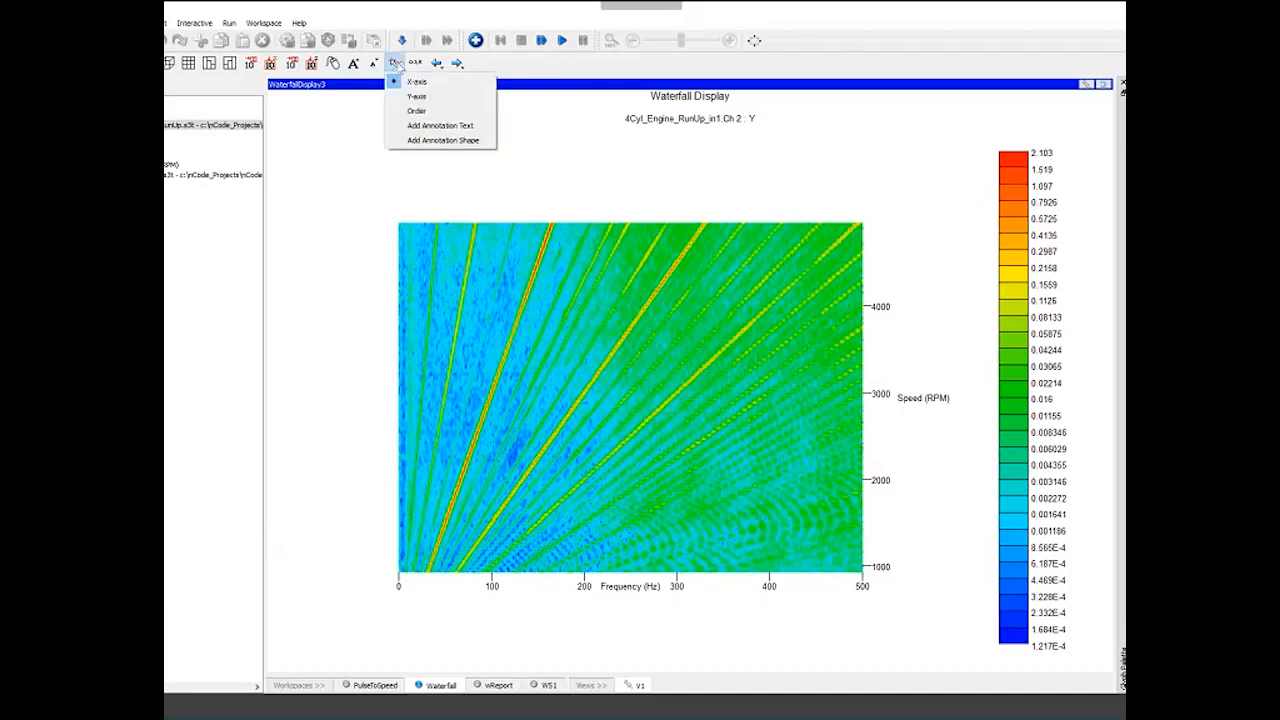
pyautogui.click(416, 110)
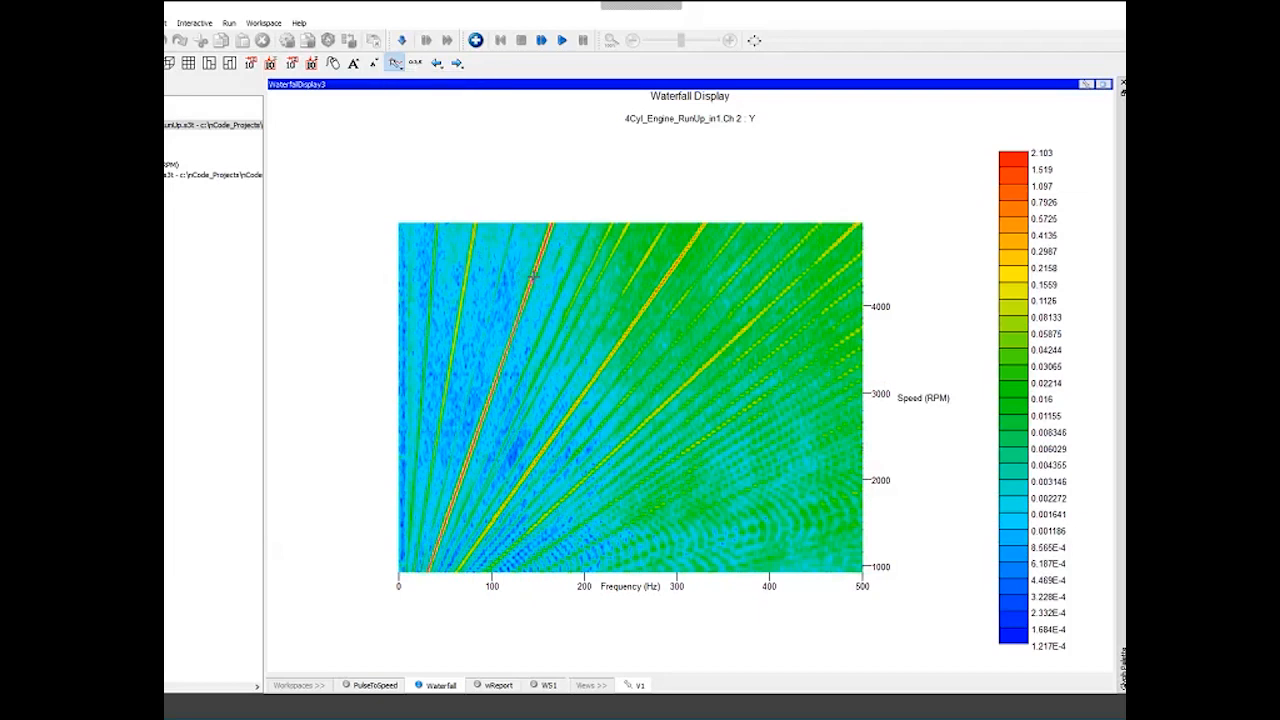
pyautogui.moveTo(534, 276)
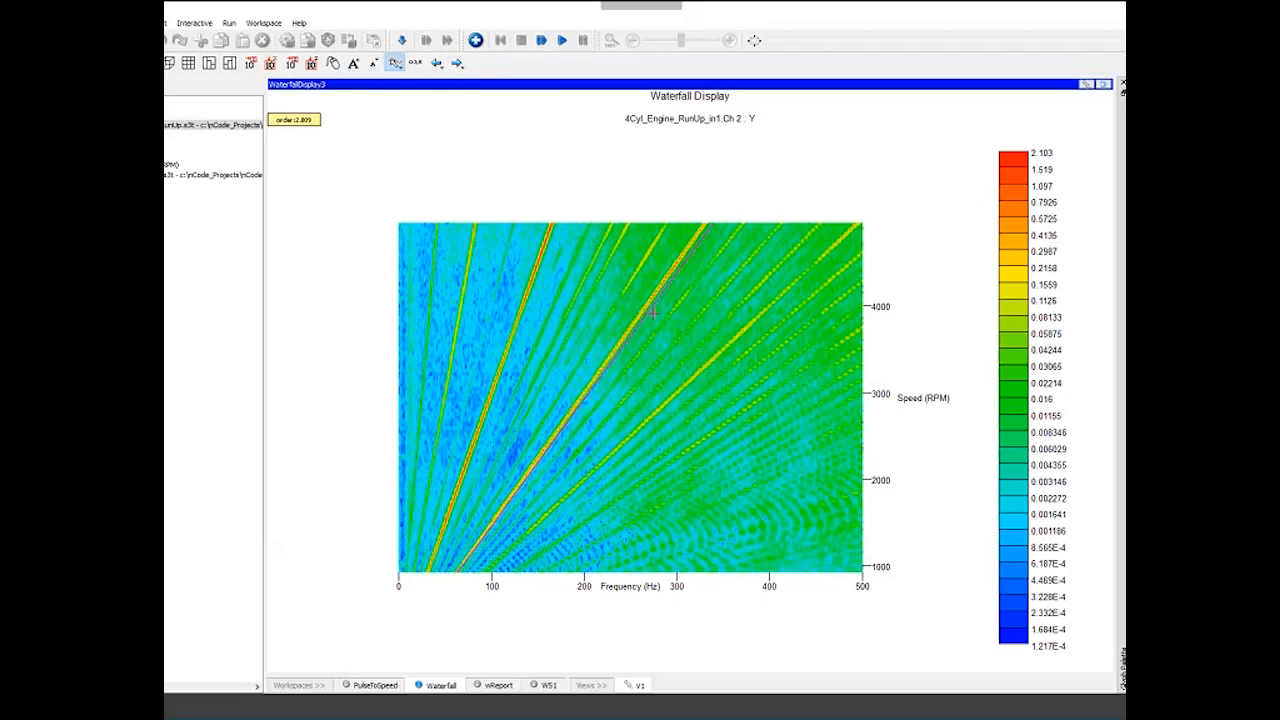
pyautogui.click(732, 341)
pyautogui.rightClick(785, 374)
pyautogui.click(829, 657)
# - Turn on ShowSliceDisplay in the waterfall display's advanced properties so a slice plot appears beneath it
pyautogui.rightClick(476, 203)
pyautogui.press('Escape')
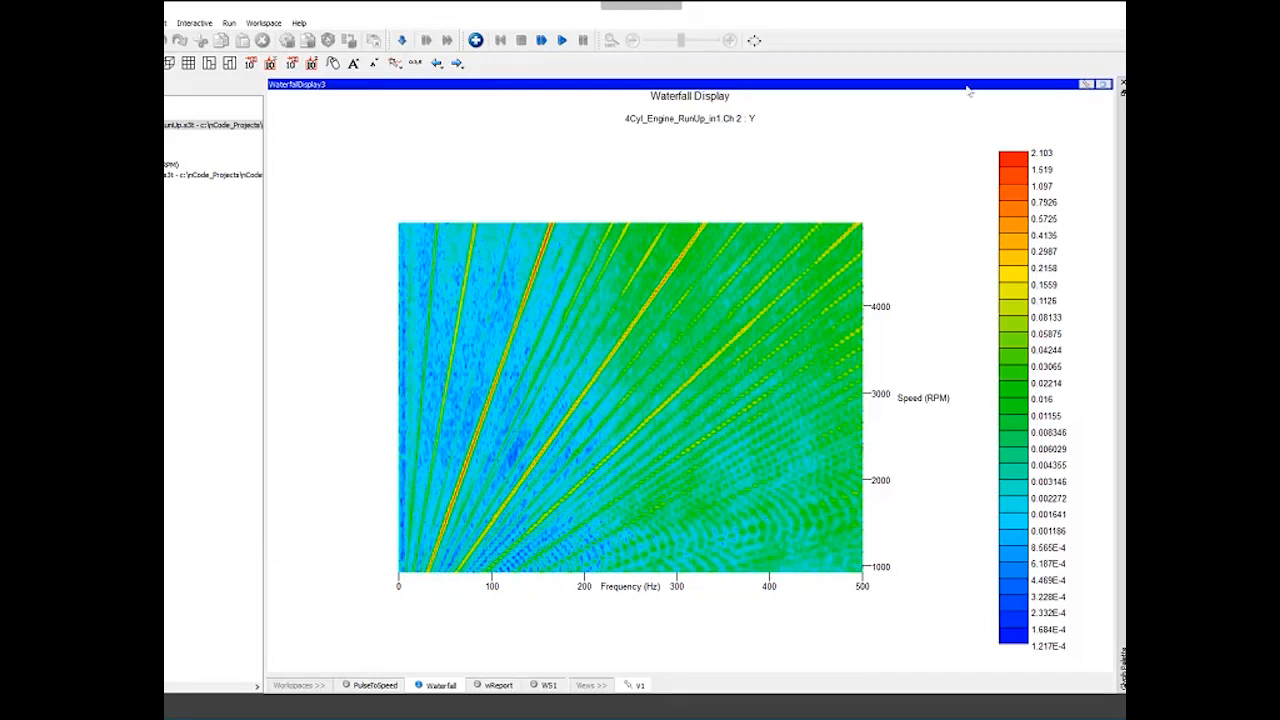
pyautogui.doubleClick(857, 88)
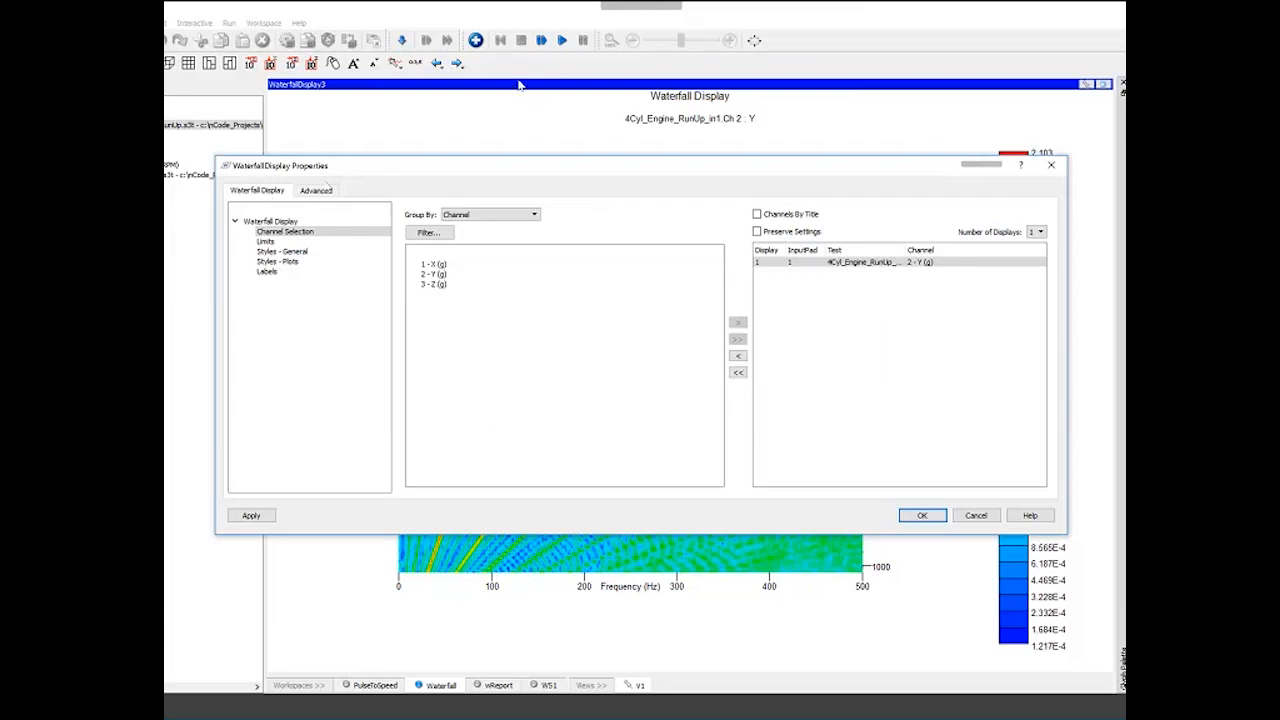
pyautogui.click(303, 194)
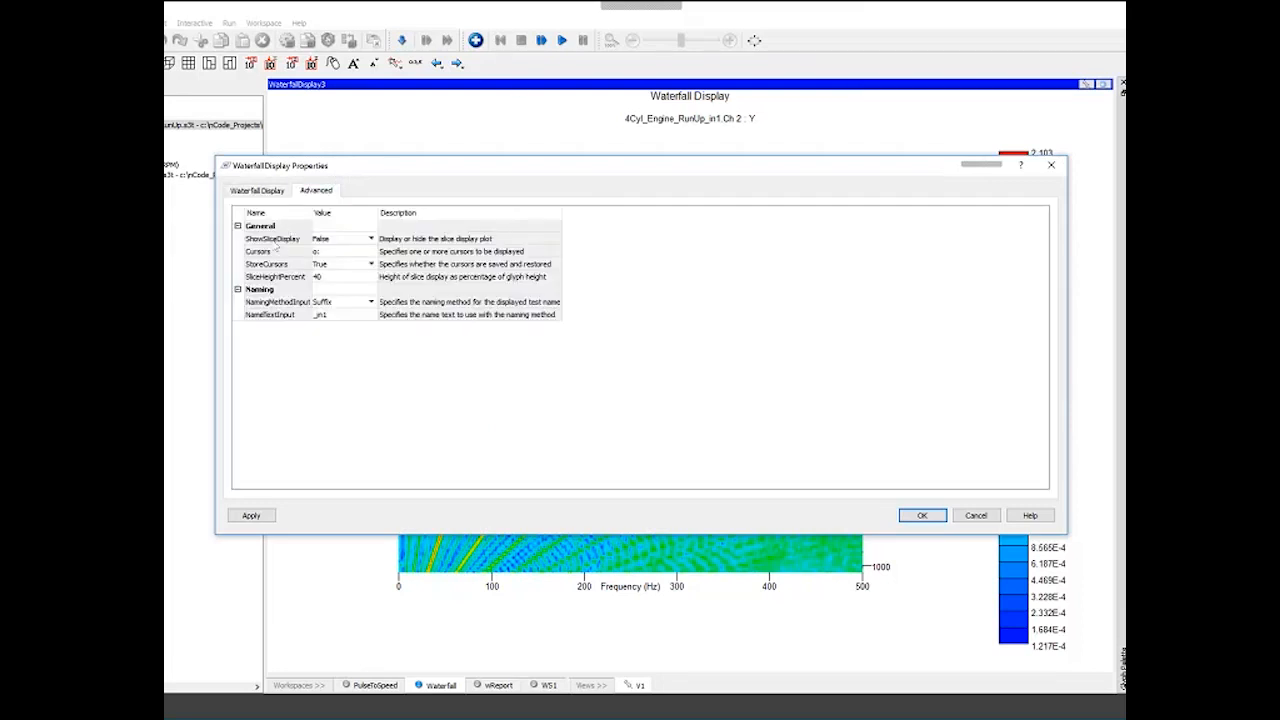
pyautogui.click(276, 241)
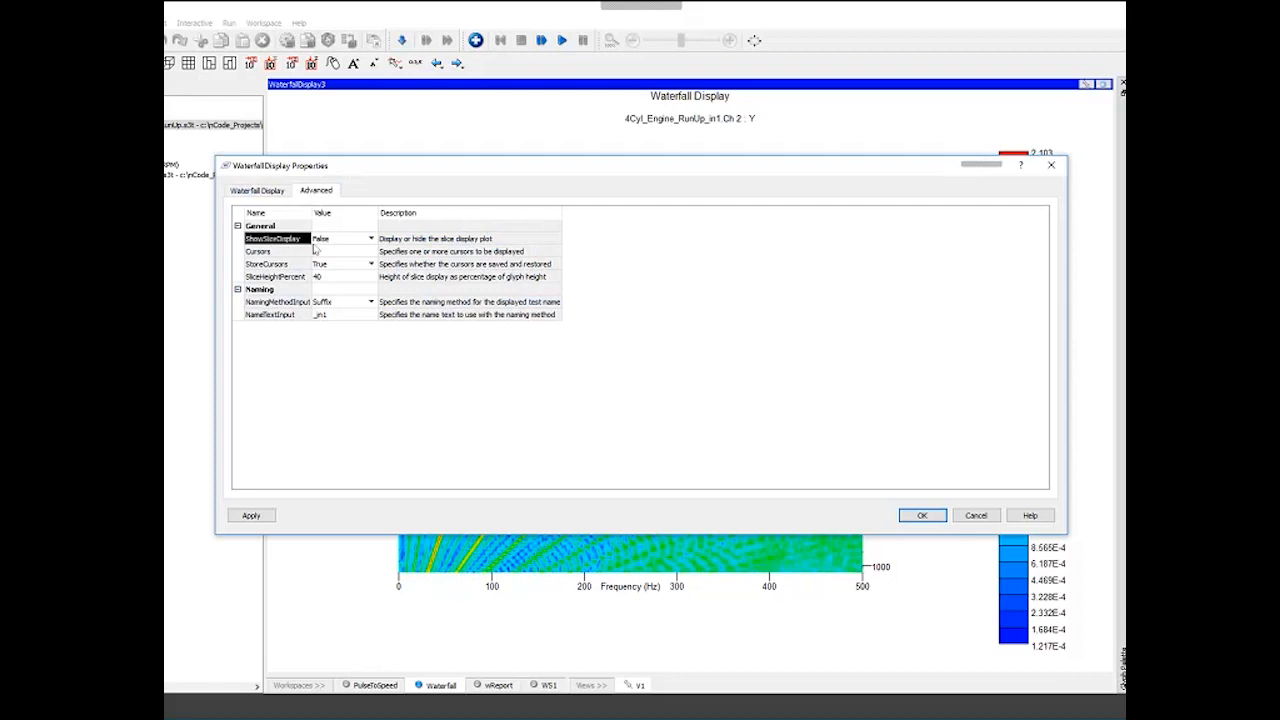
pyautogui.click(371, 239)
pyautogui.click(322, 248)
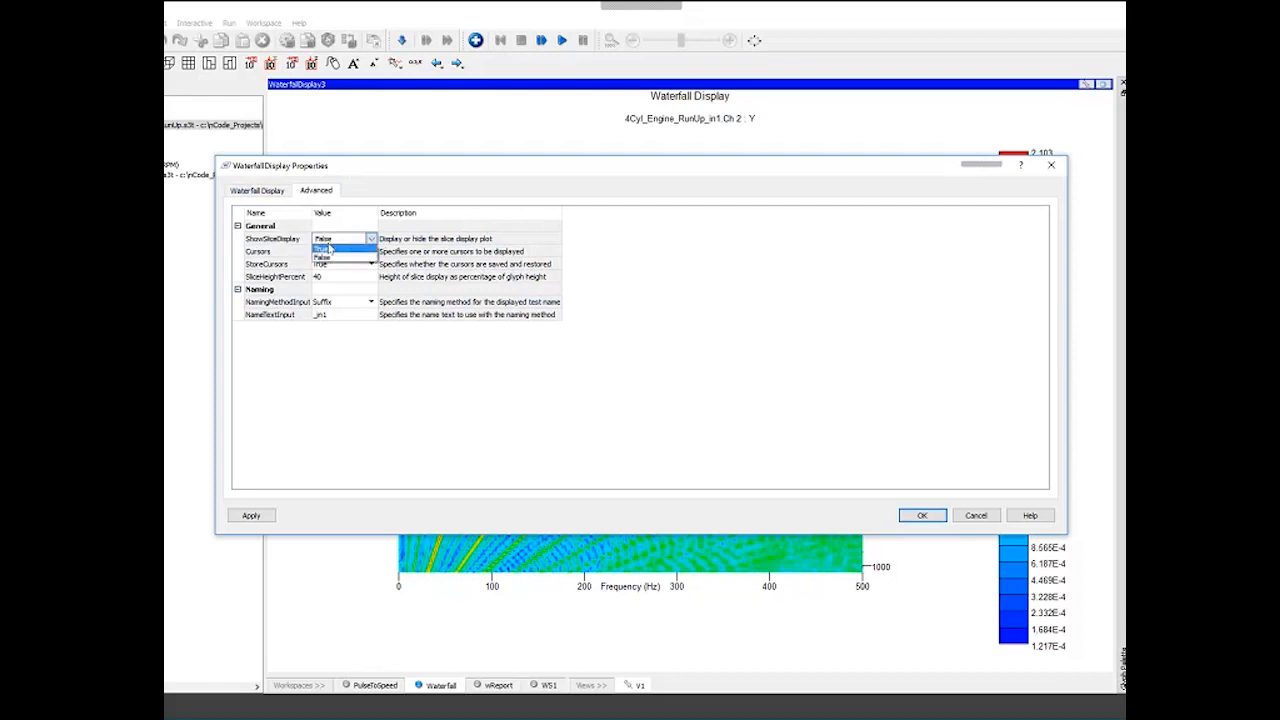
pyautogui.click(344, 251)
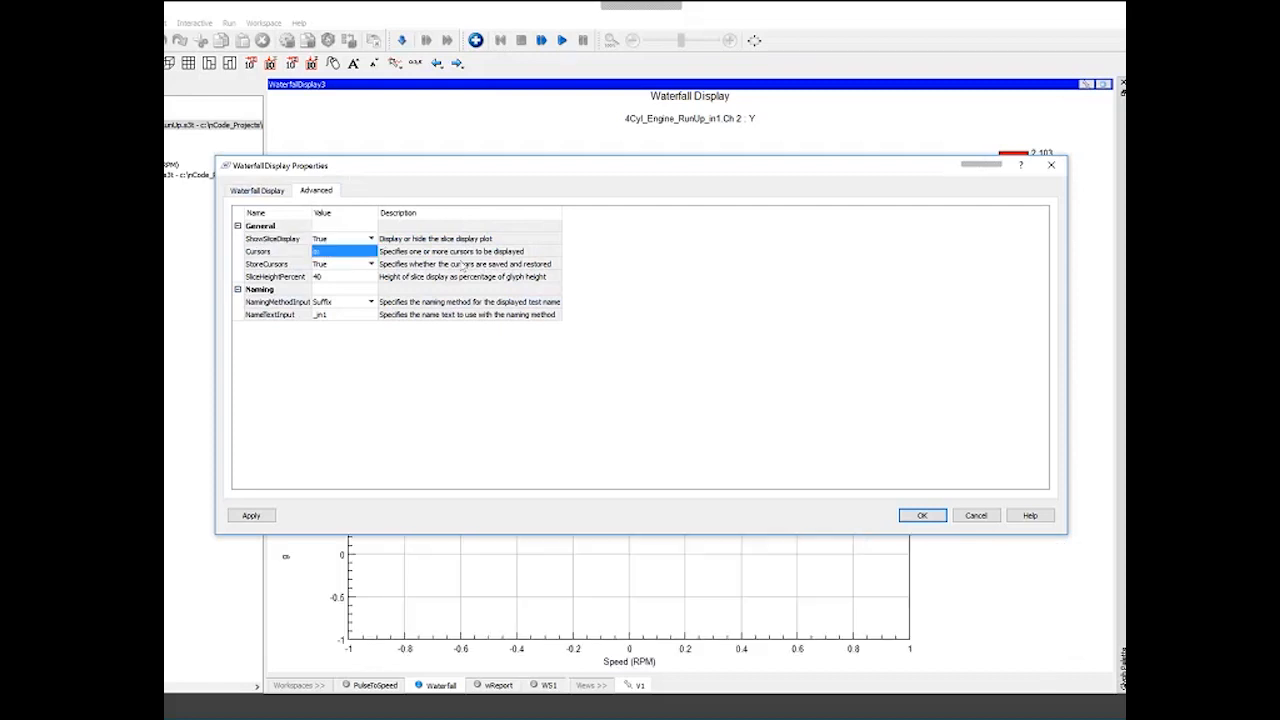
pyautogui.click(920, 514)
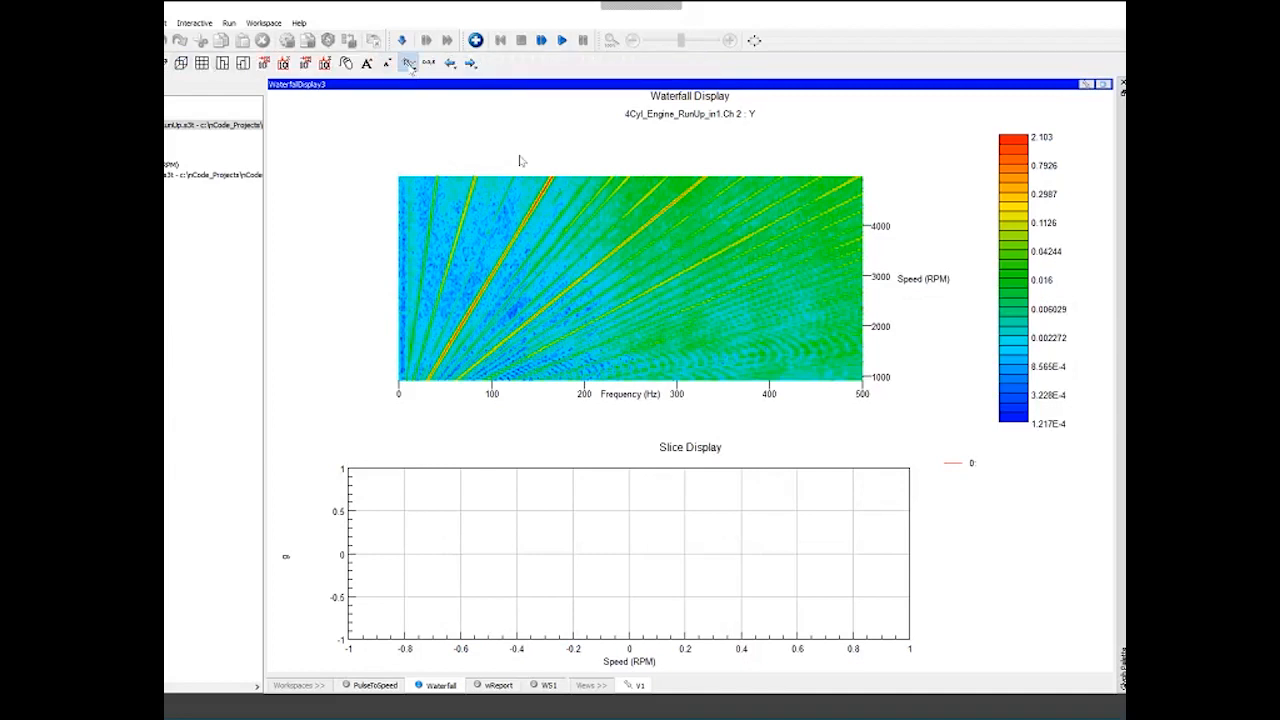
# - Switch to the Order cursor and place three order cursors on the colour map's order lines
pyautogui.click(409, 62)
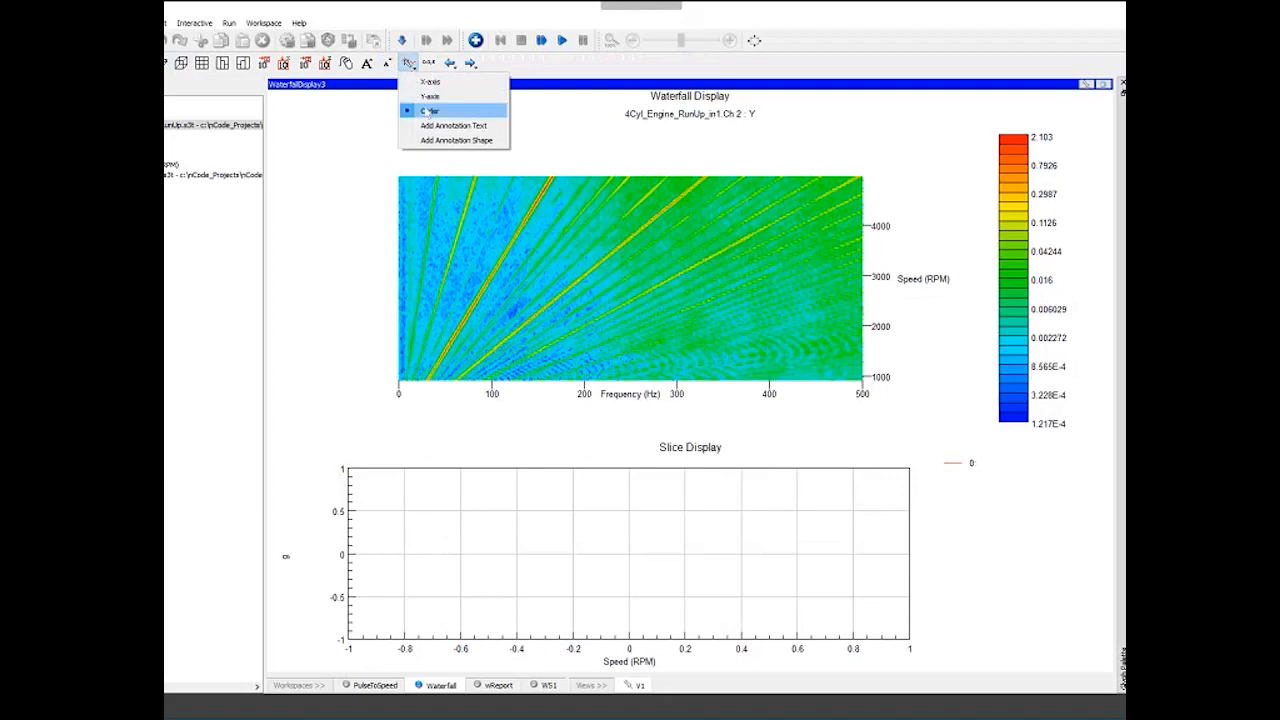
pyautogui.click(432, 108)
pyautogui.moveTo(491, 178); pyautogui.dragTo(620, 245)
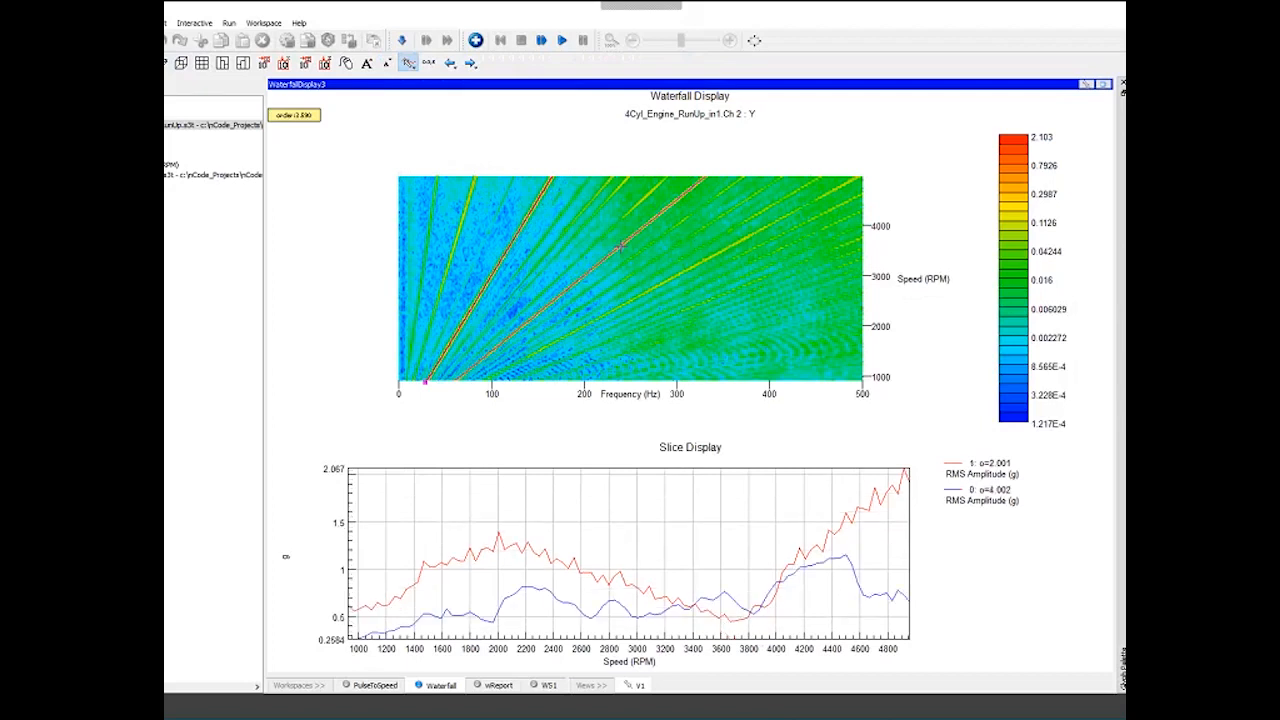
pyautogui.click(676, 275)
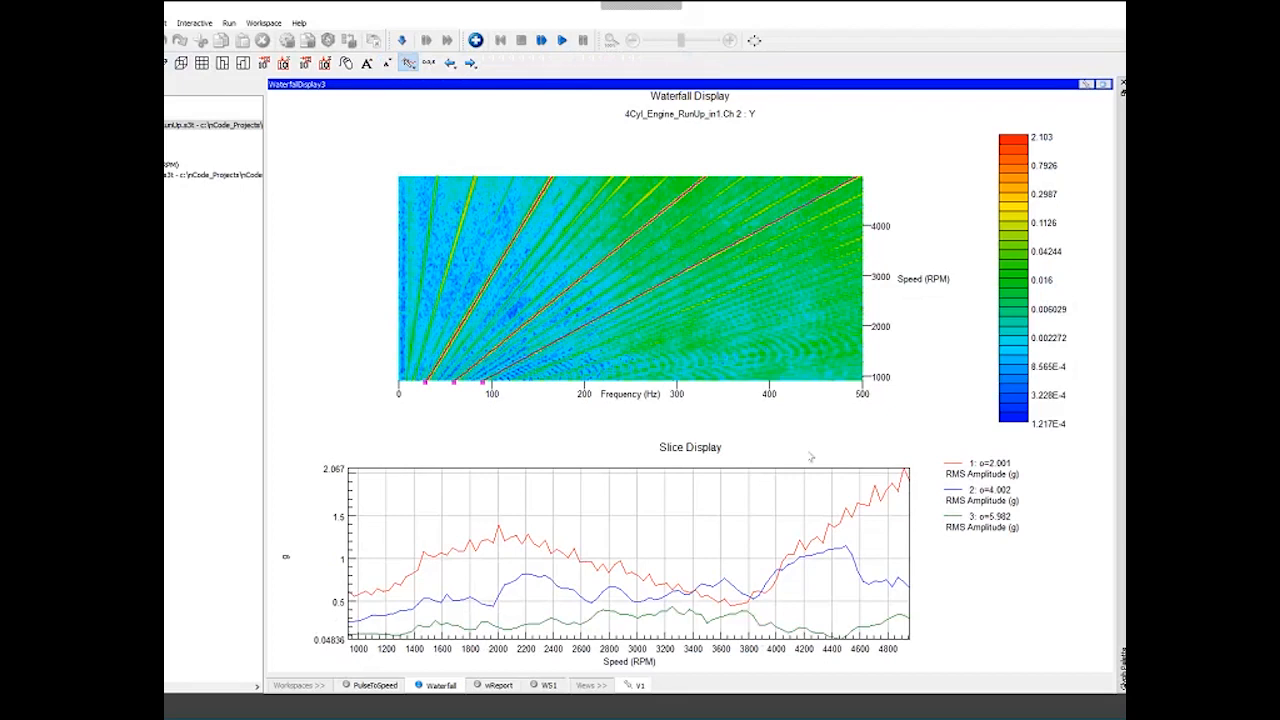
# - Set the order cursor positions to o:2,4,6 in the cursor dialog
pyautogui.click(430, 63)
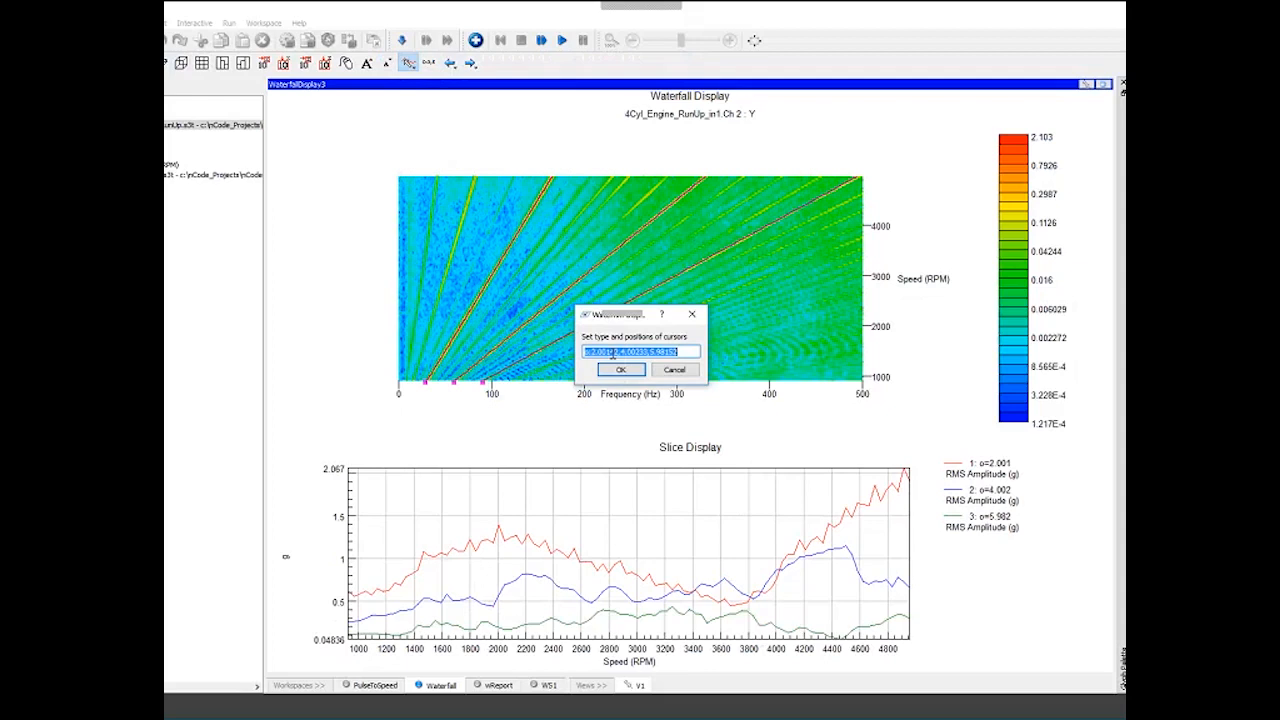
pyautogui.click(590, 352)
pyautogui.moveTo(591, 352); pyautogui.dragTo(685, 353)
pyautogui.write('2.')
pyautogui.write('4')
pyautogui.write(',6')
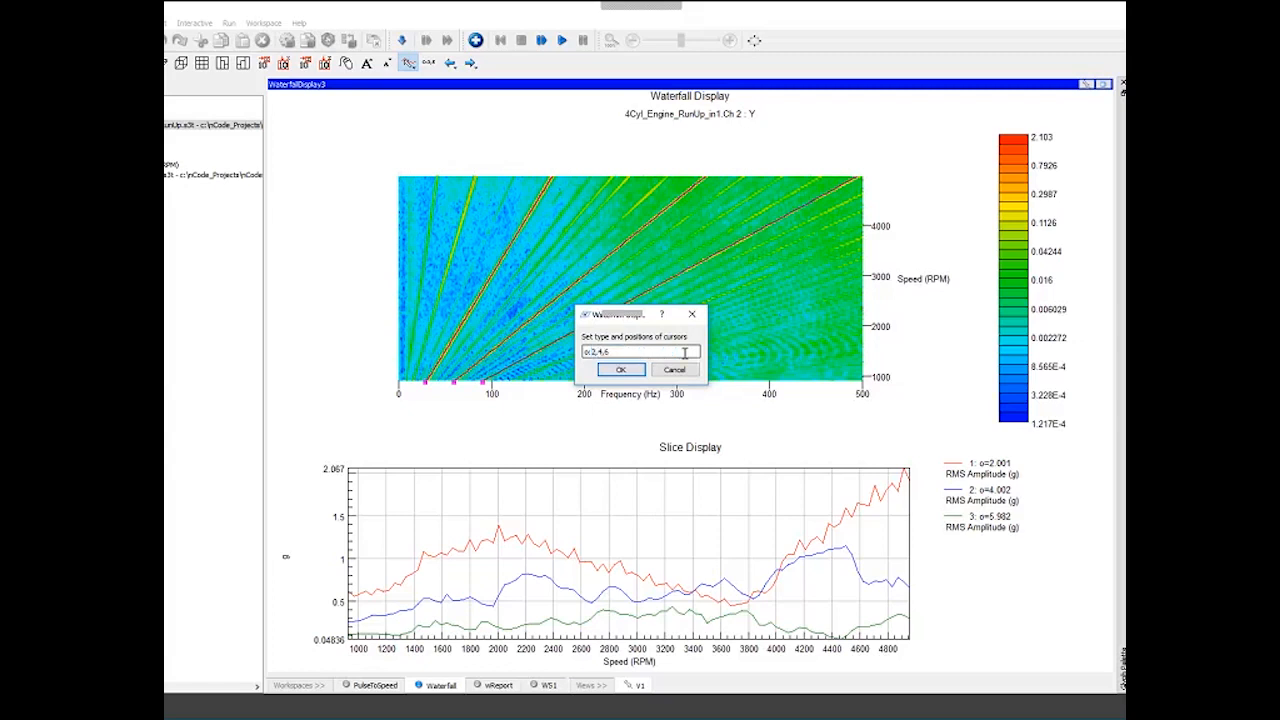
pyautogui.click(616, 372)
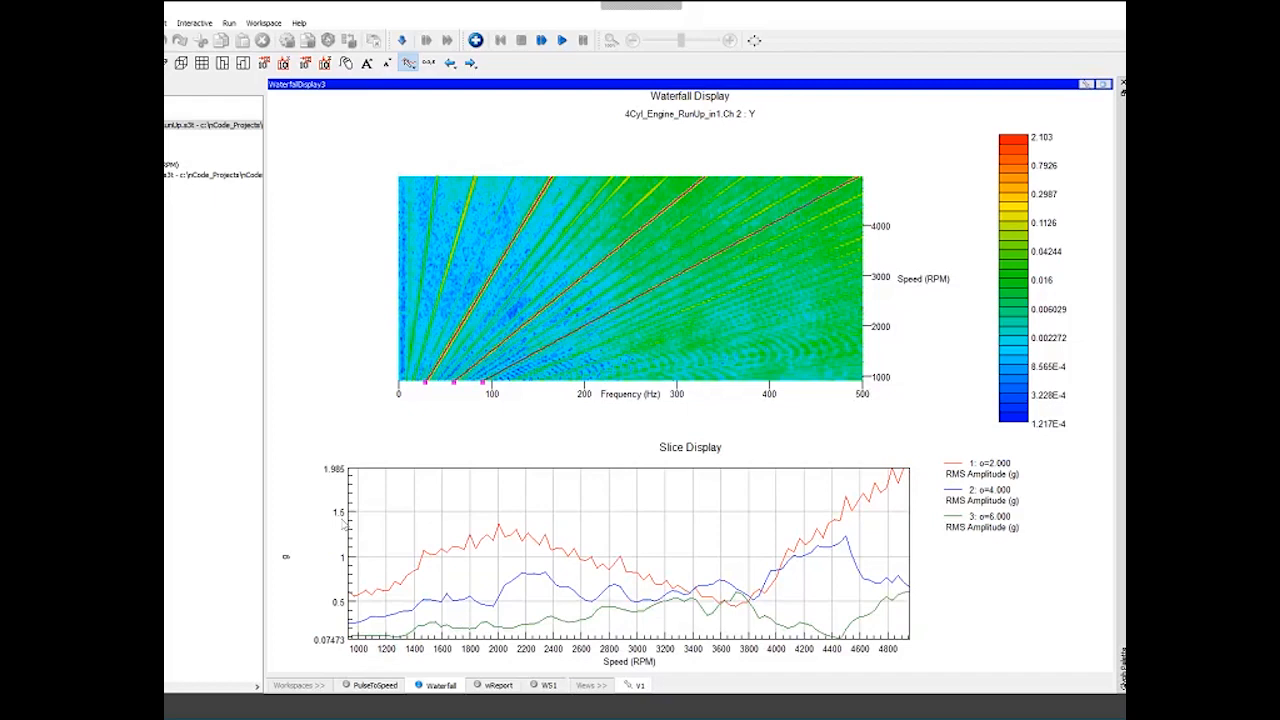
# - Return to the workflow, maximize the Campbell plot, and set it to display 3 channels
pyautogui.moveTo(318, 237)
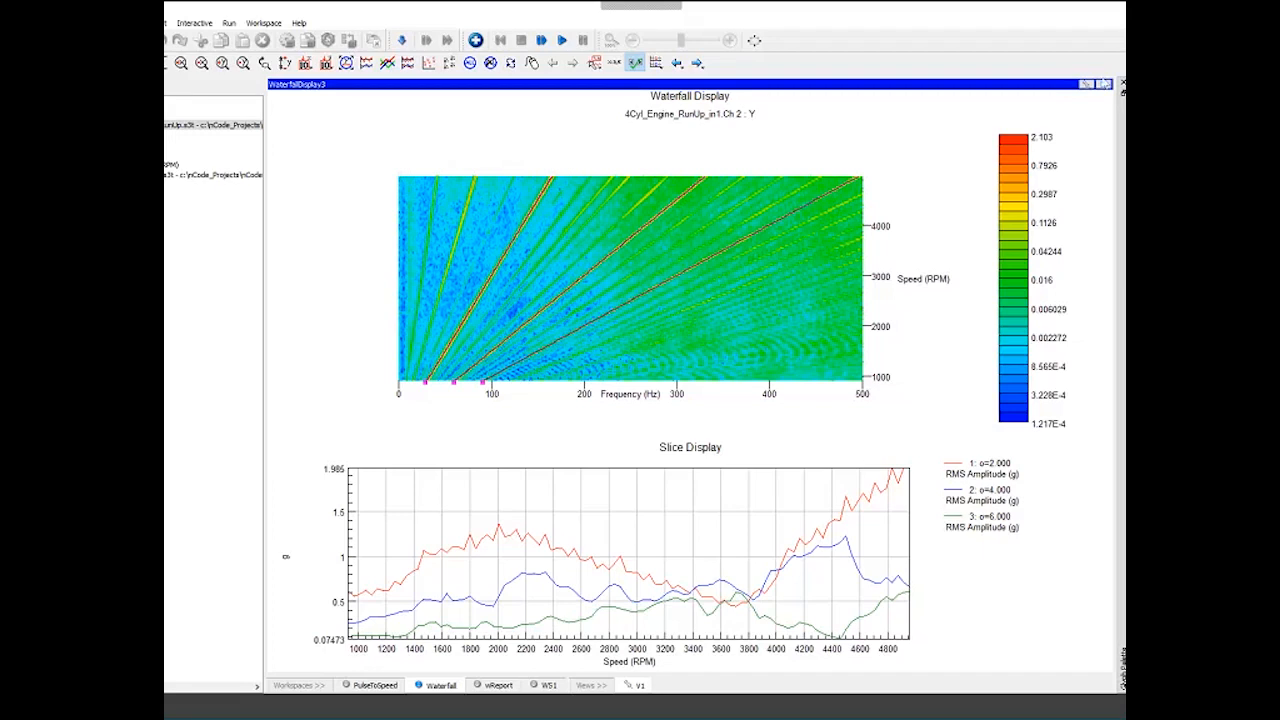
pyautogui.click(1104, 85)
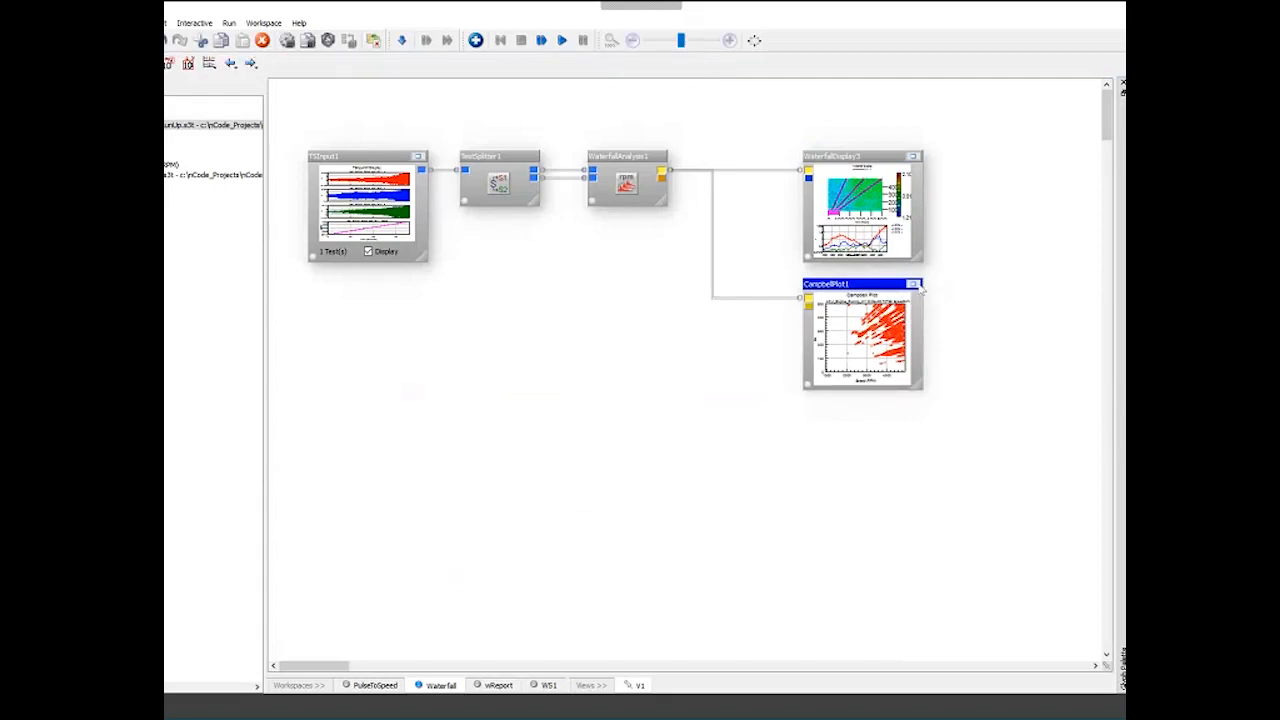
pyautogui.click(913, 285)
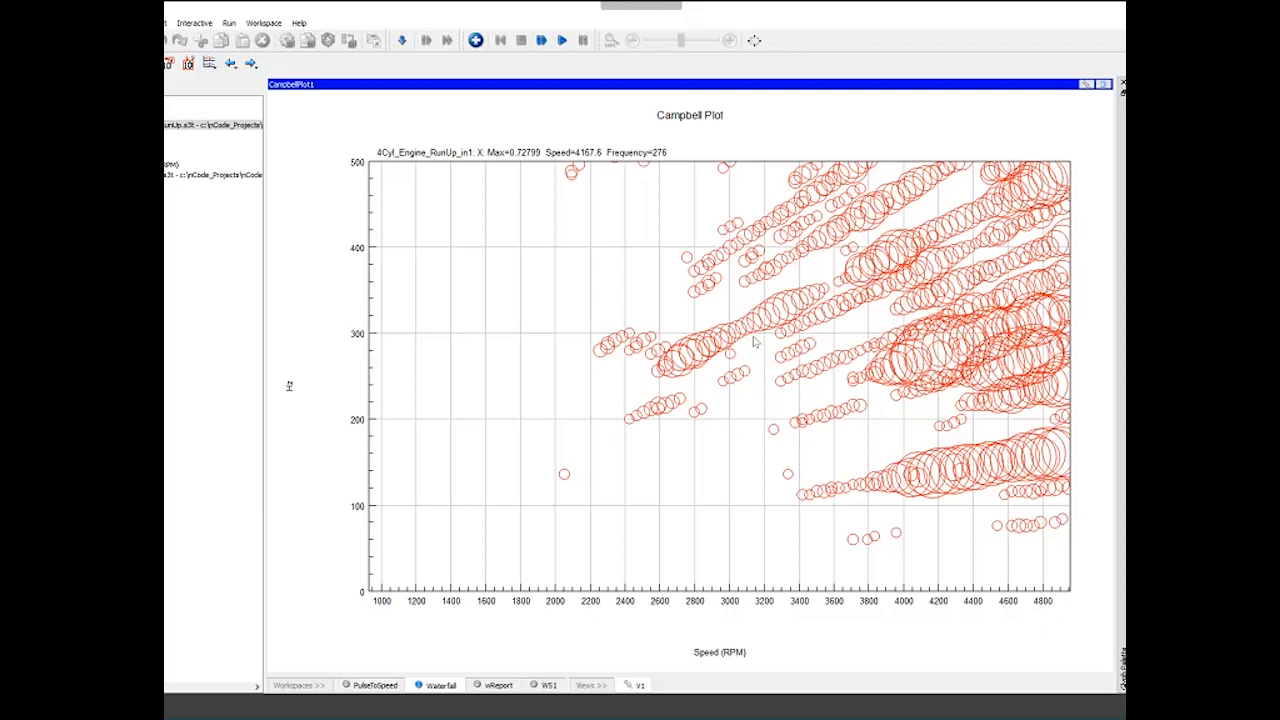
pyautogui.click(209, 63)
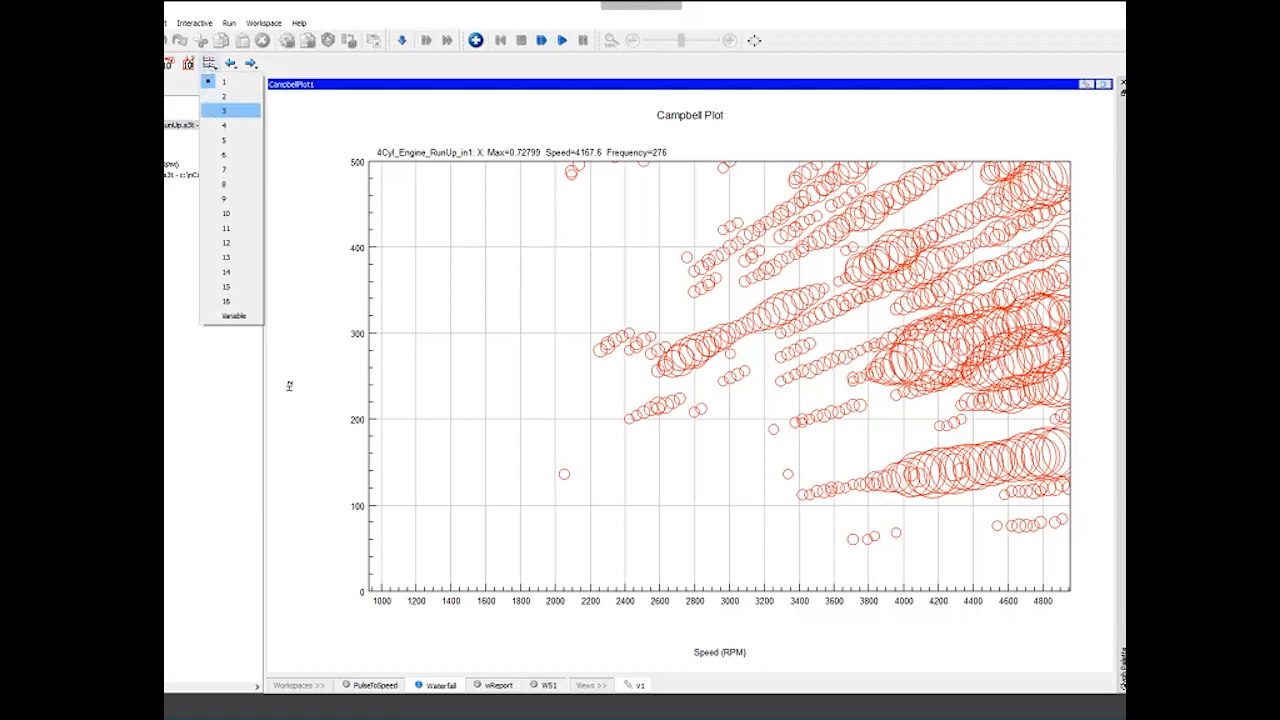
pyautogui.click(228, 112)
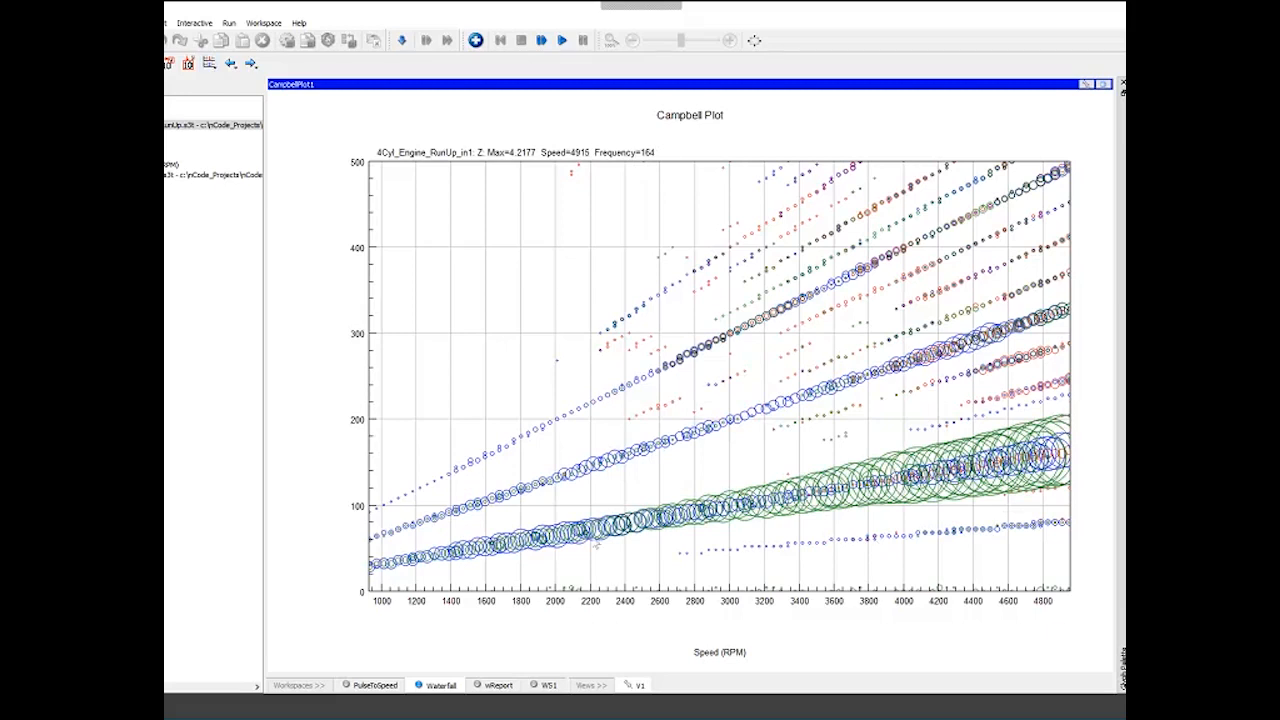
# - In the Campbell plot properties, add order lines 2,4,6 under Speed/Frequency/Order Lines
pyautogui.rightClick(510, 148)
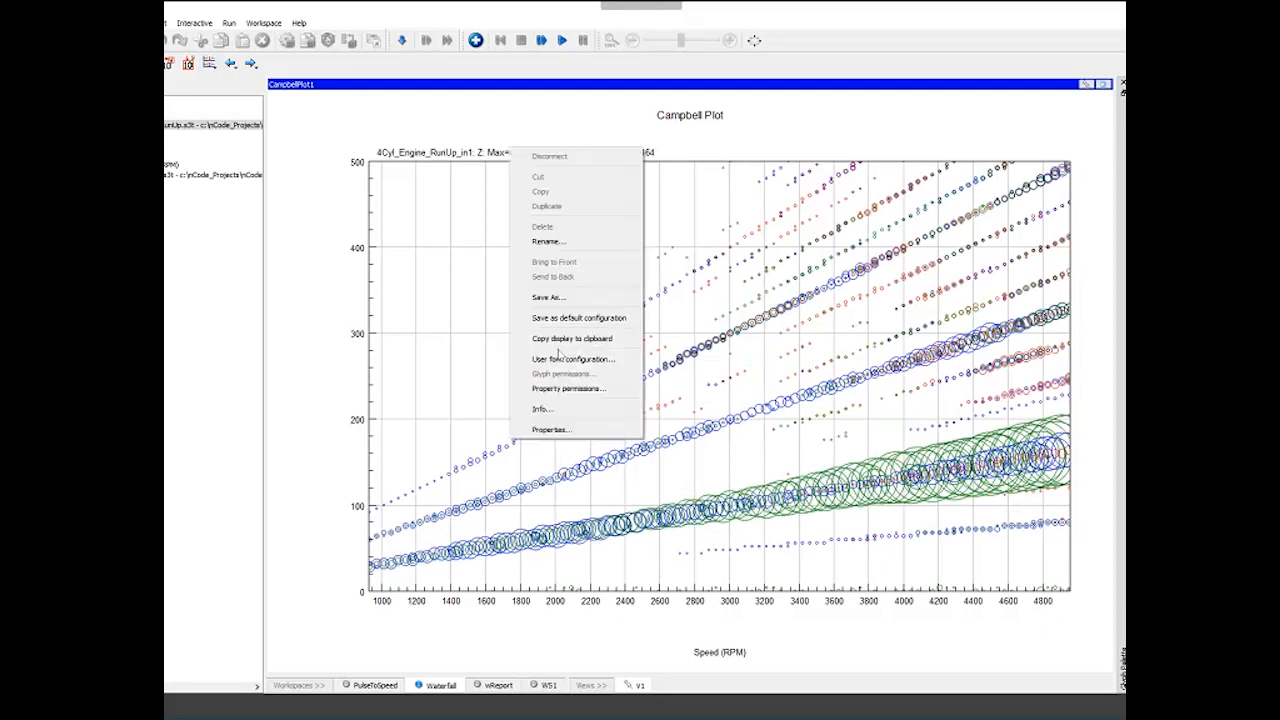
pyautogui.click(575, 430)
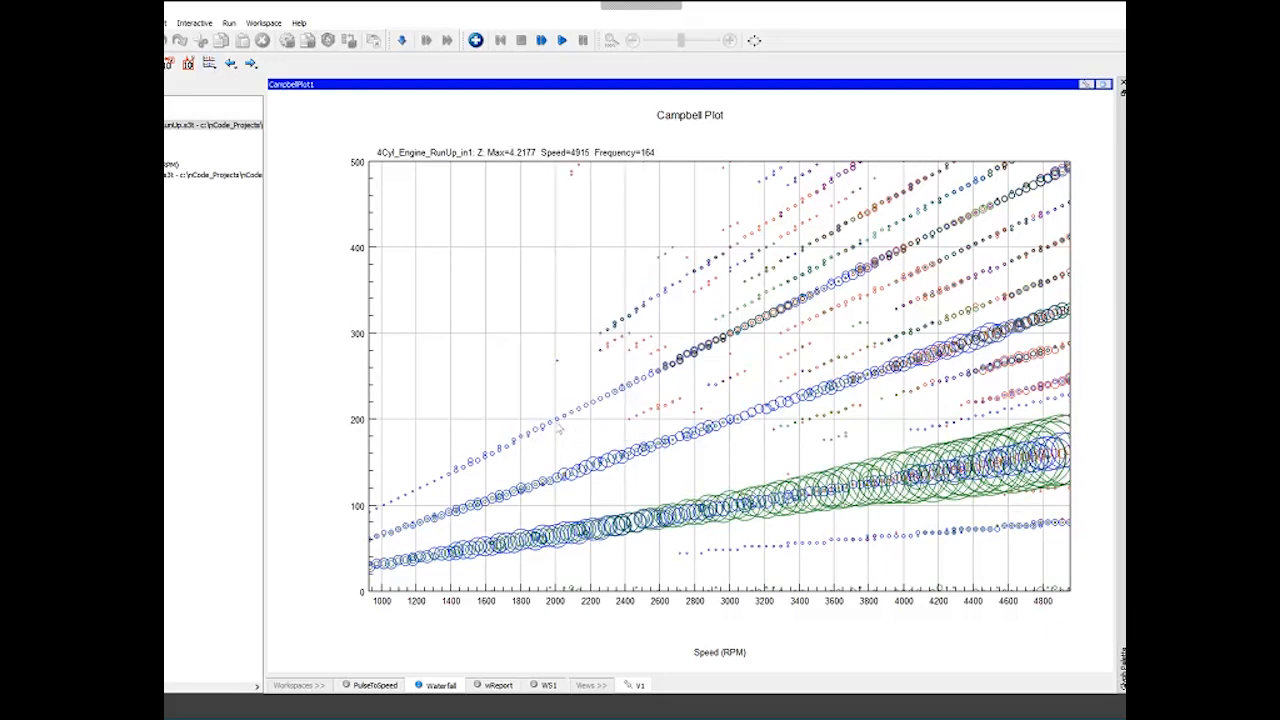
pyautogui.click(345, 309)
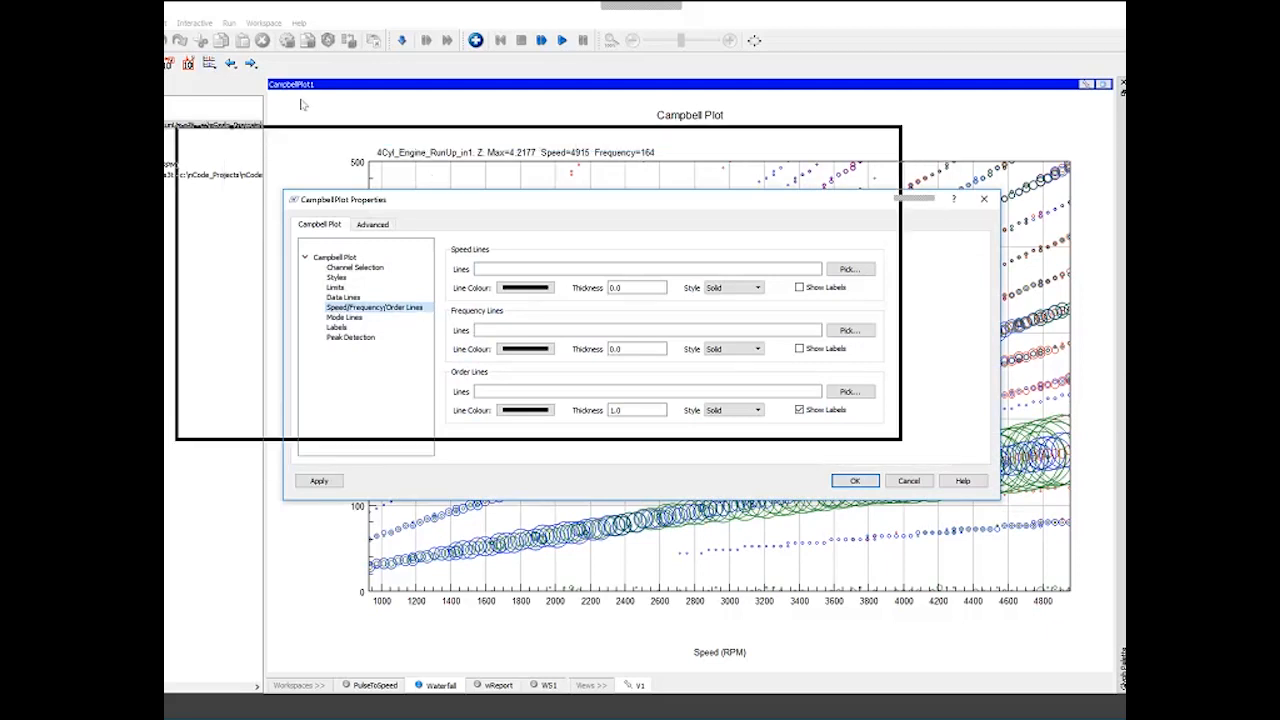
pyautogui.moveTo(303, 104); pyautogui.dragTo(245, 63)
pyautogui.click(333, 288)
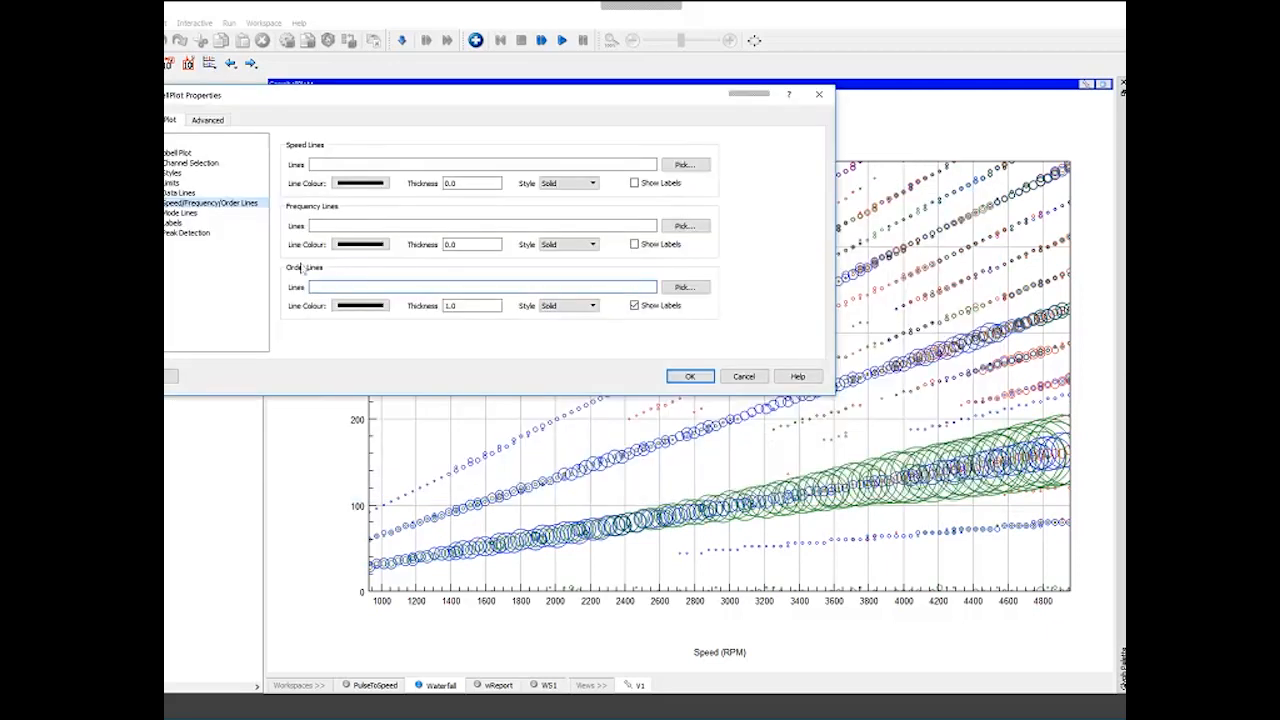
pyautogui.write('2,4,')
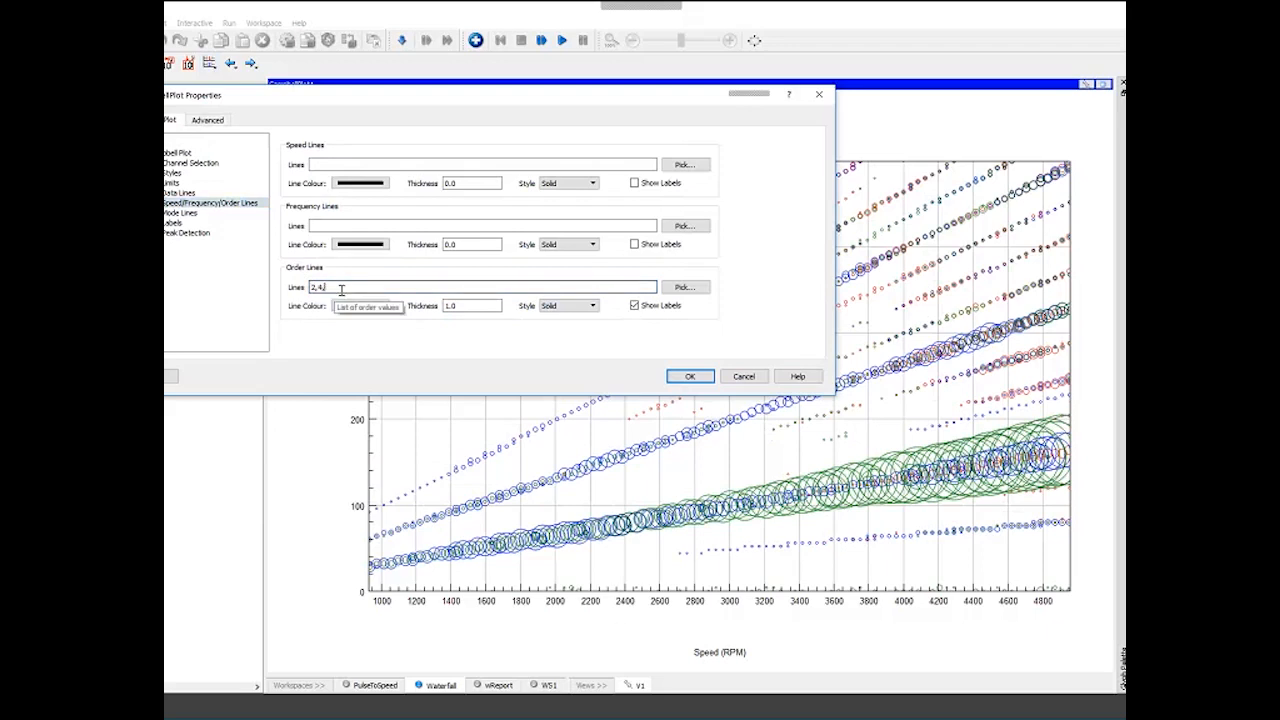
pyautogui.write('6')
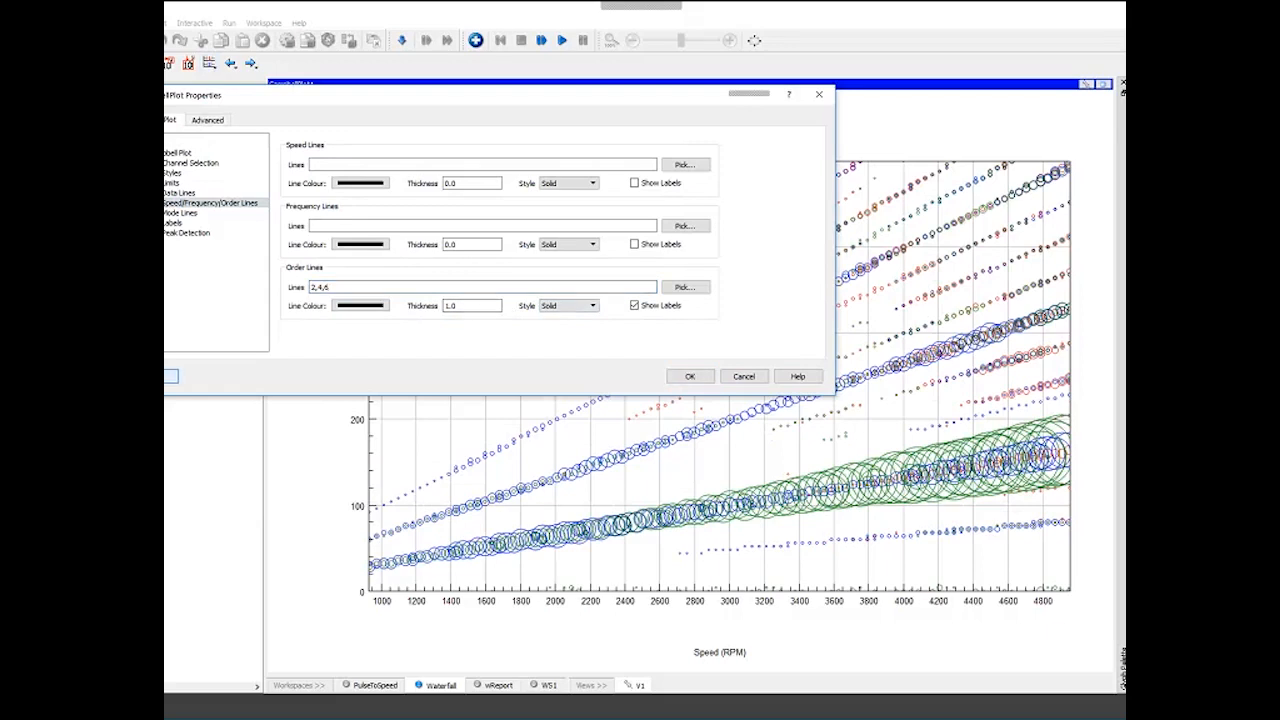
pyautogui.moveTo(594, 100); pyautogui.dragTo(547, 38)
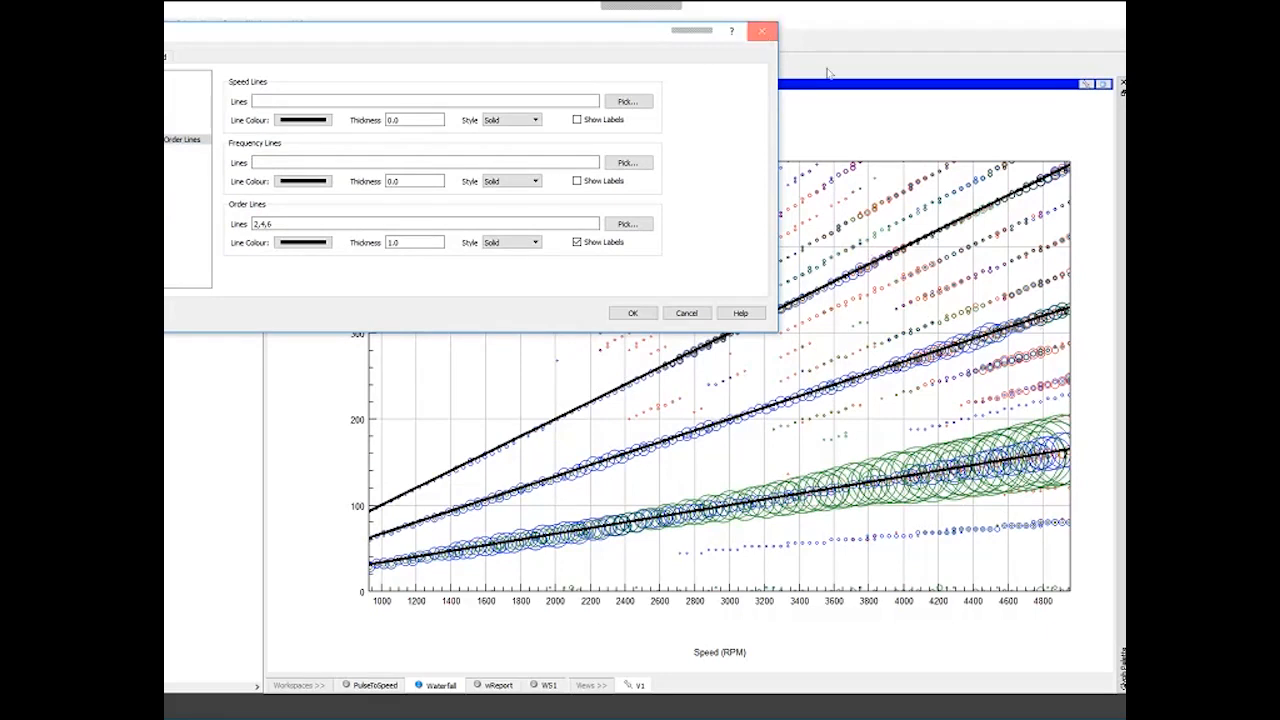
pyautogui.click(762, 31)
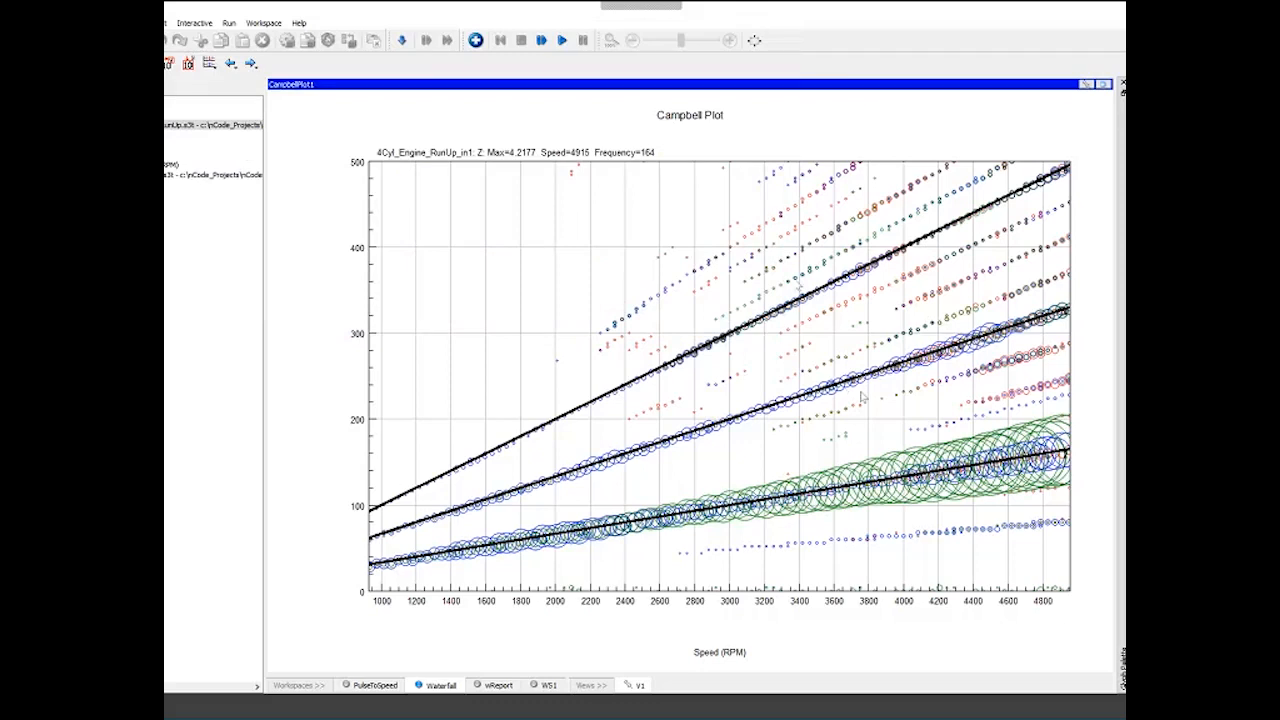
# - Reopen the waterfall display to review it, then return to the workflow
pyautogui.click(1104, 85)
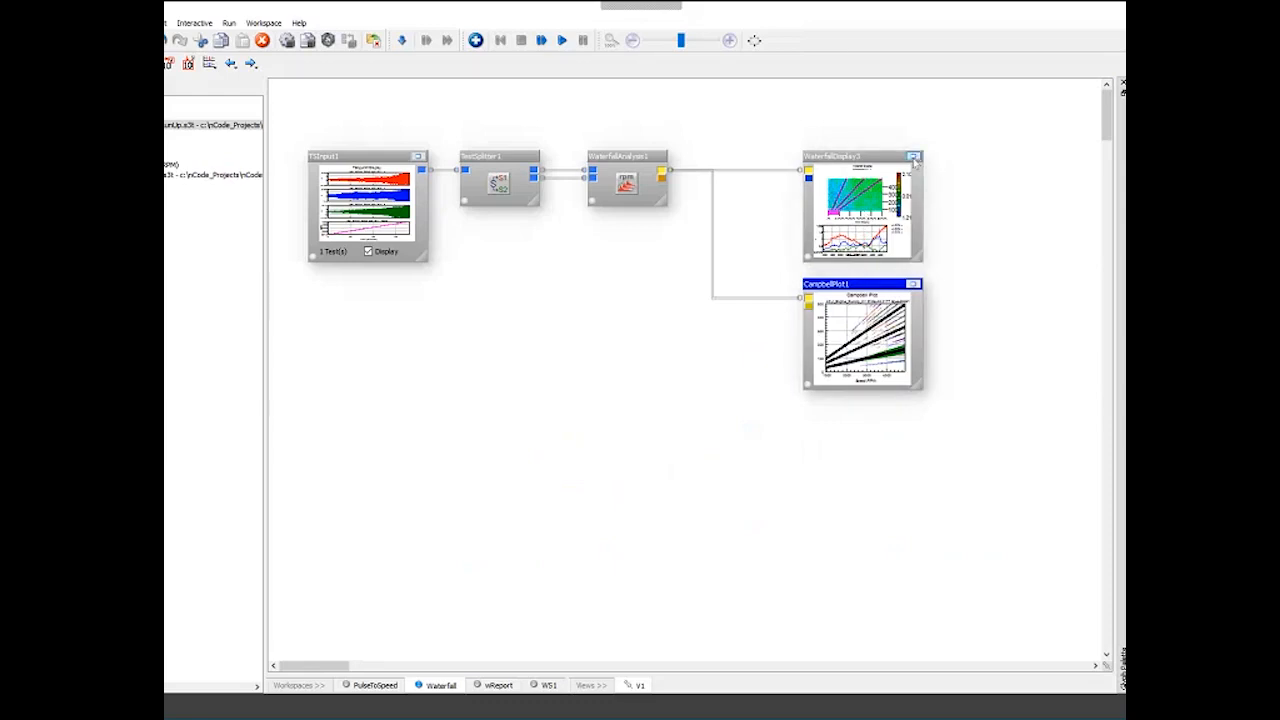
pyautogui.click(913, 158)
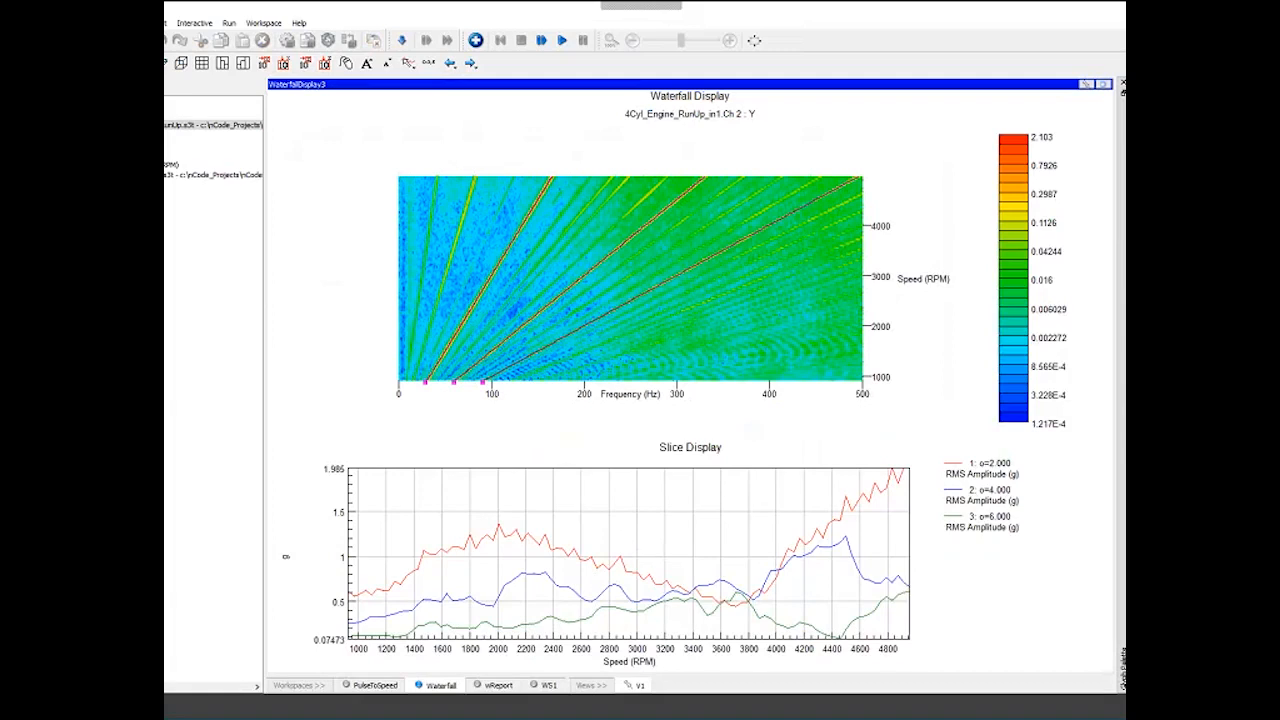
pyautogui.click(1103, 85)
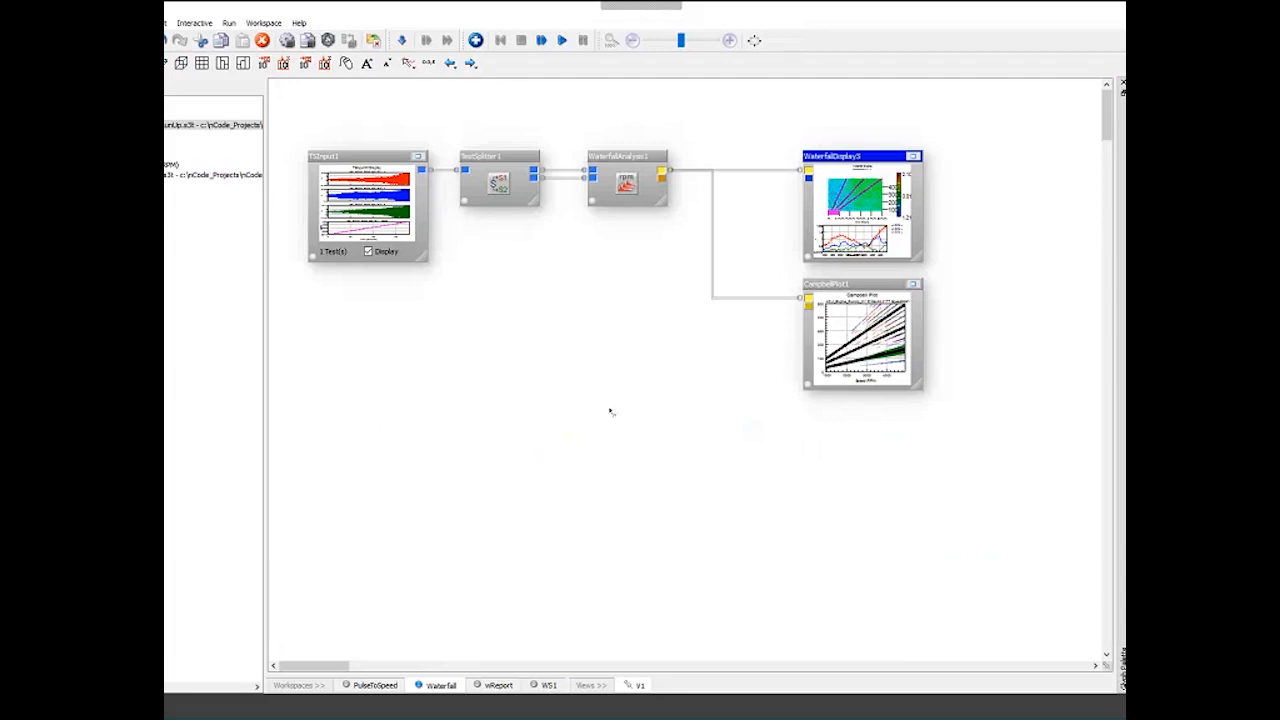
# - Add a CFManipulation glyph and connect the waterfall analysis's complex frequency output to it
pyautogui.moveTo(1120, 410); pyautogui.dragTo(612, 412)
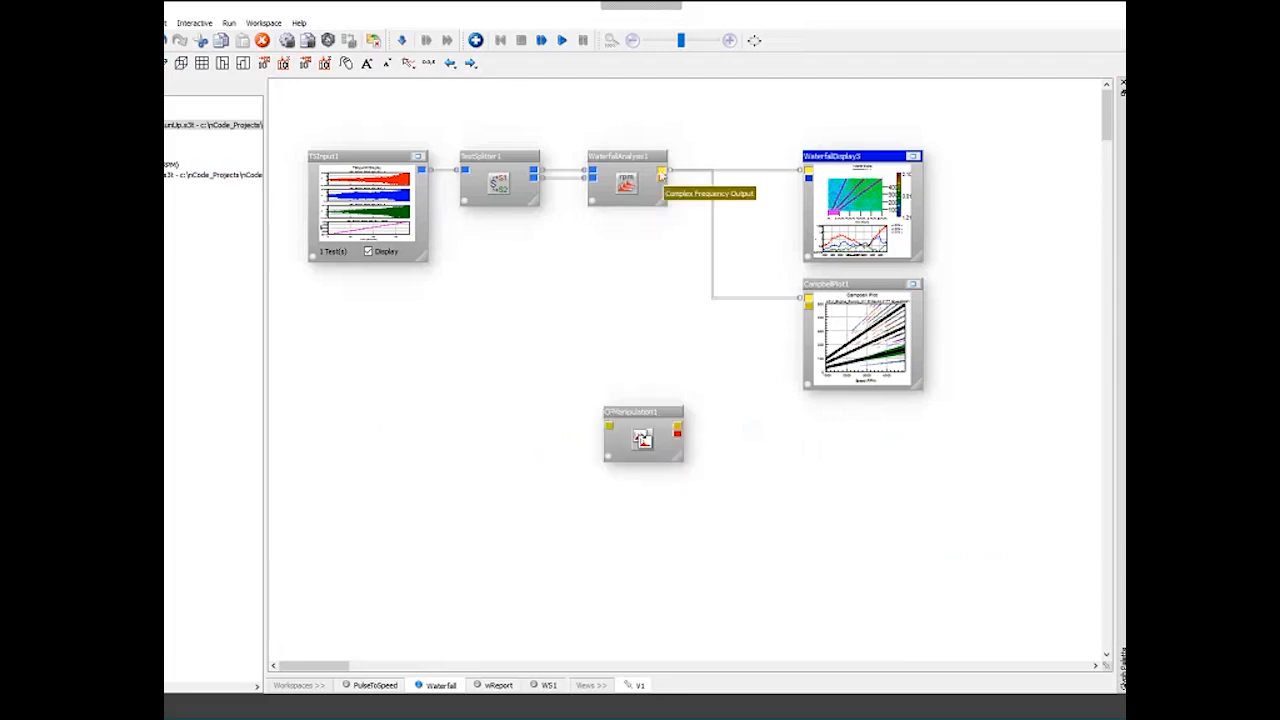
pyautogui.moveTo(661, 177); pyautogui.dragTo(607, 427)
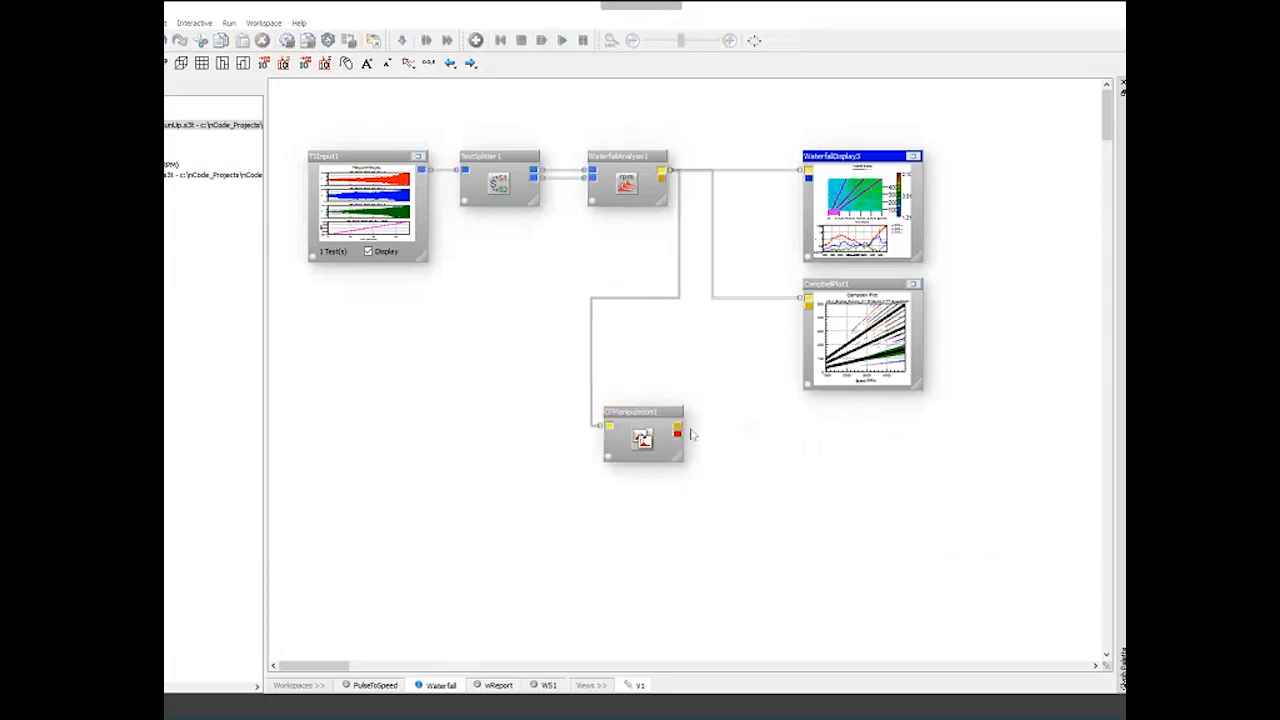
pyautogui.click(643, 424)
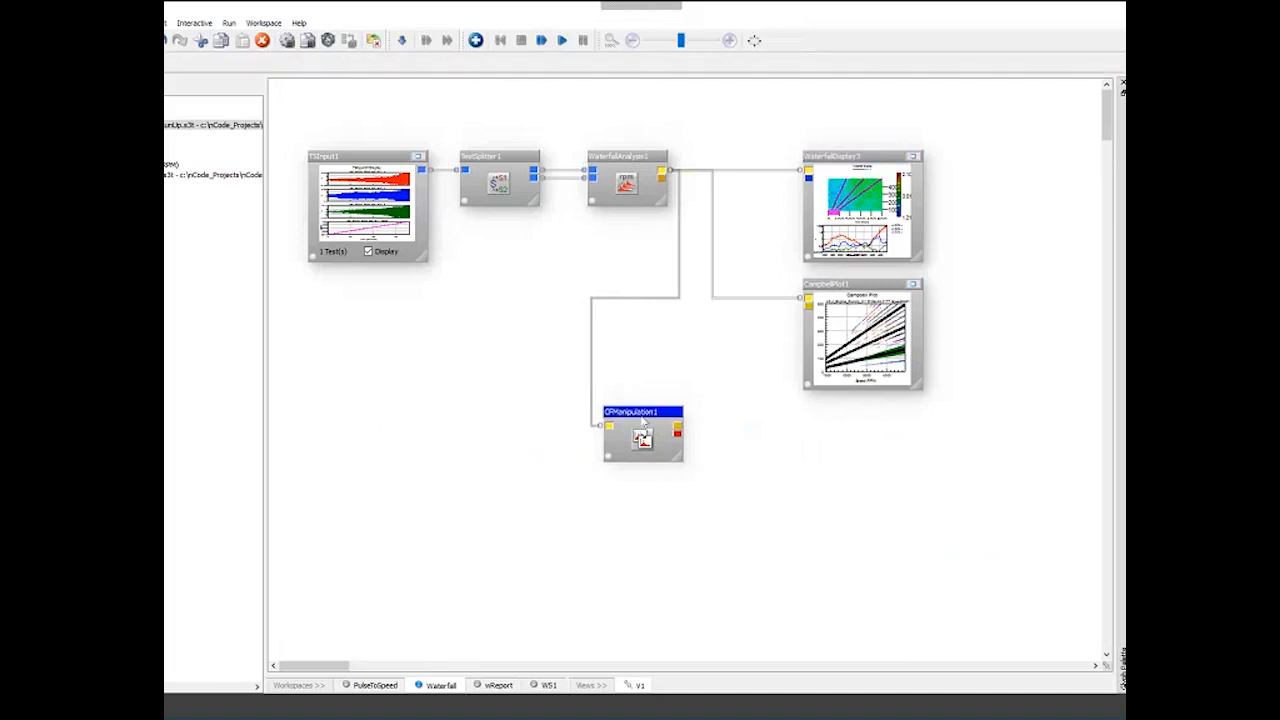
# - Open the CF manipulation properties, set its method to Order and extract order value 2
pyautogui.doubleClick(643, 424)
pyautogui.click(565, 269)
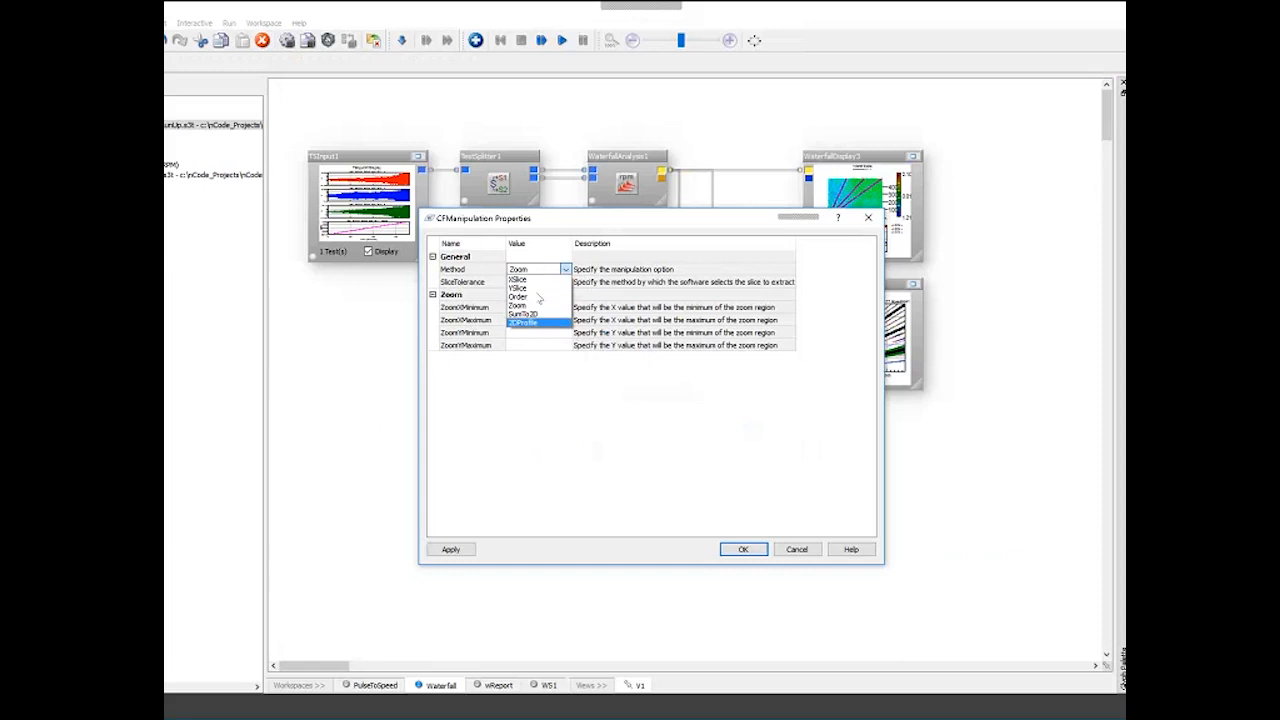
pyautogui.click(539, 298)
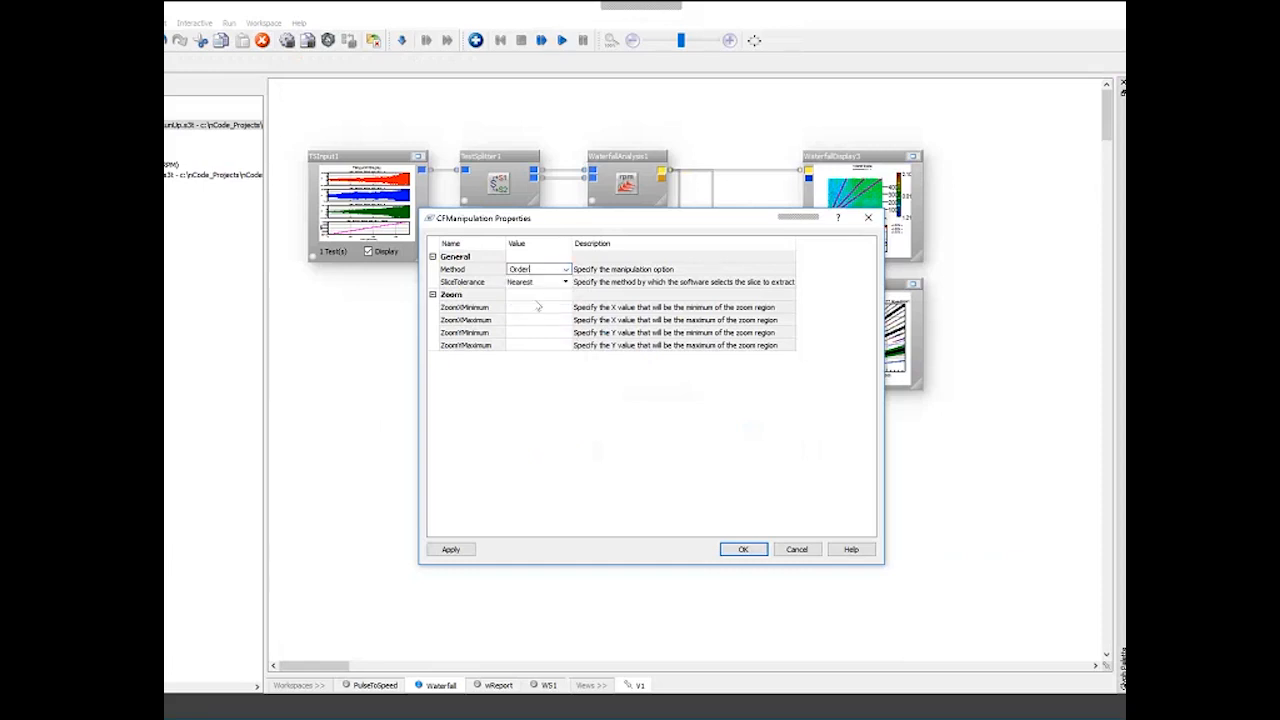
pyautogui.click(524, 309)
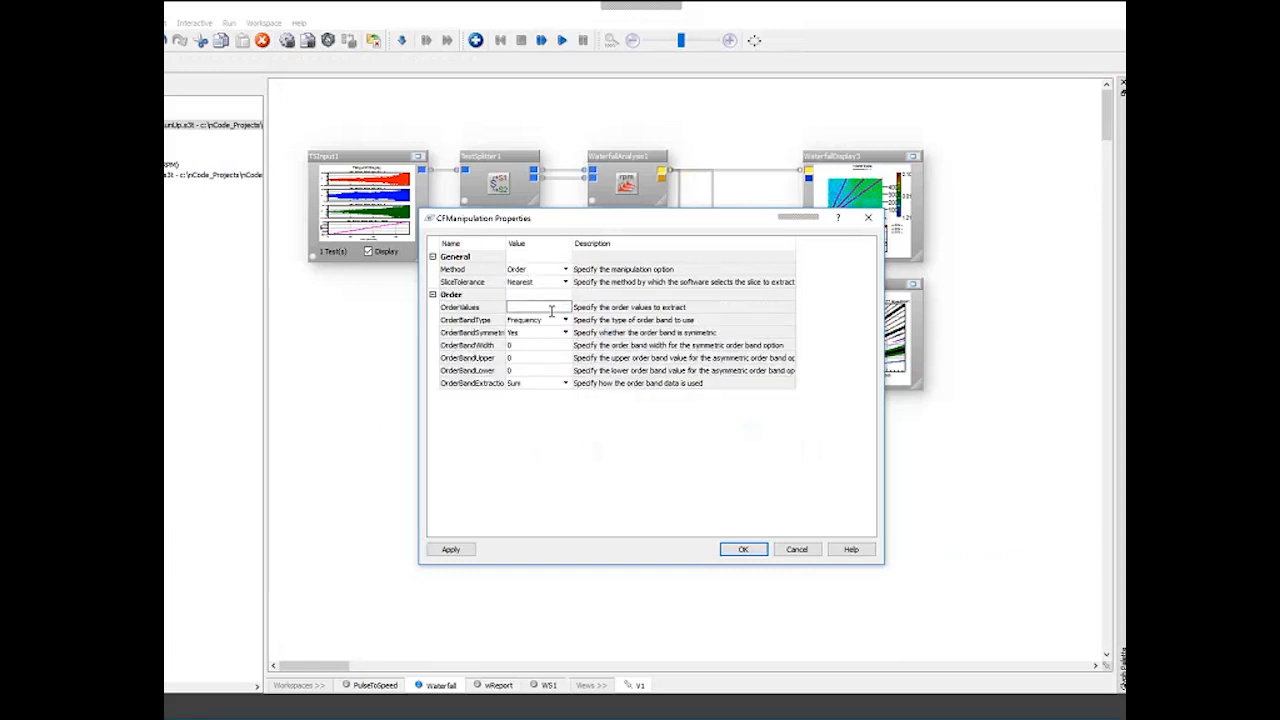
pyautogui.write('2')
# - Set the order band type to Order
pyautogui.click(564, 321)
pyautogui.click(565, 321)
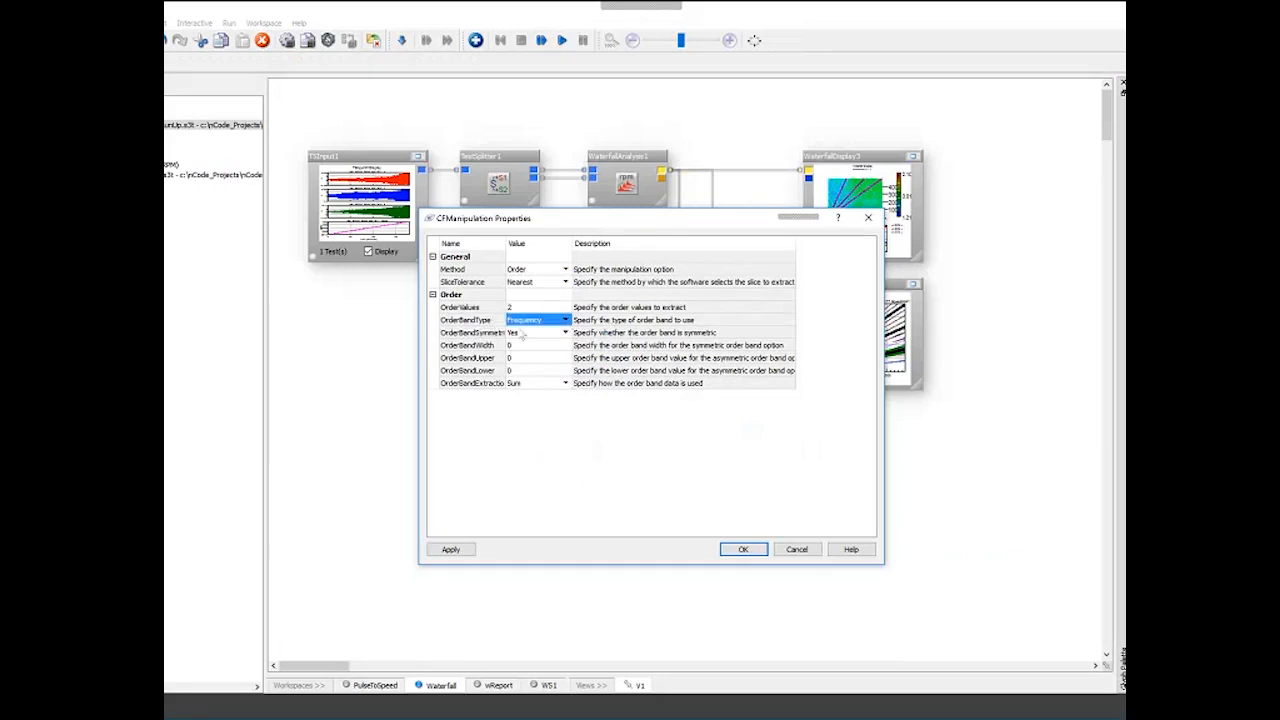
pyautogui.click(522, 344)
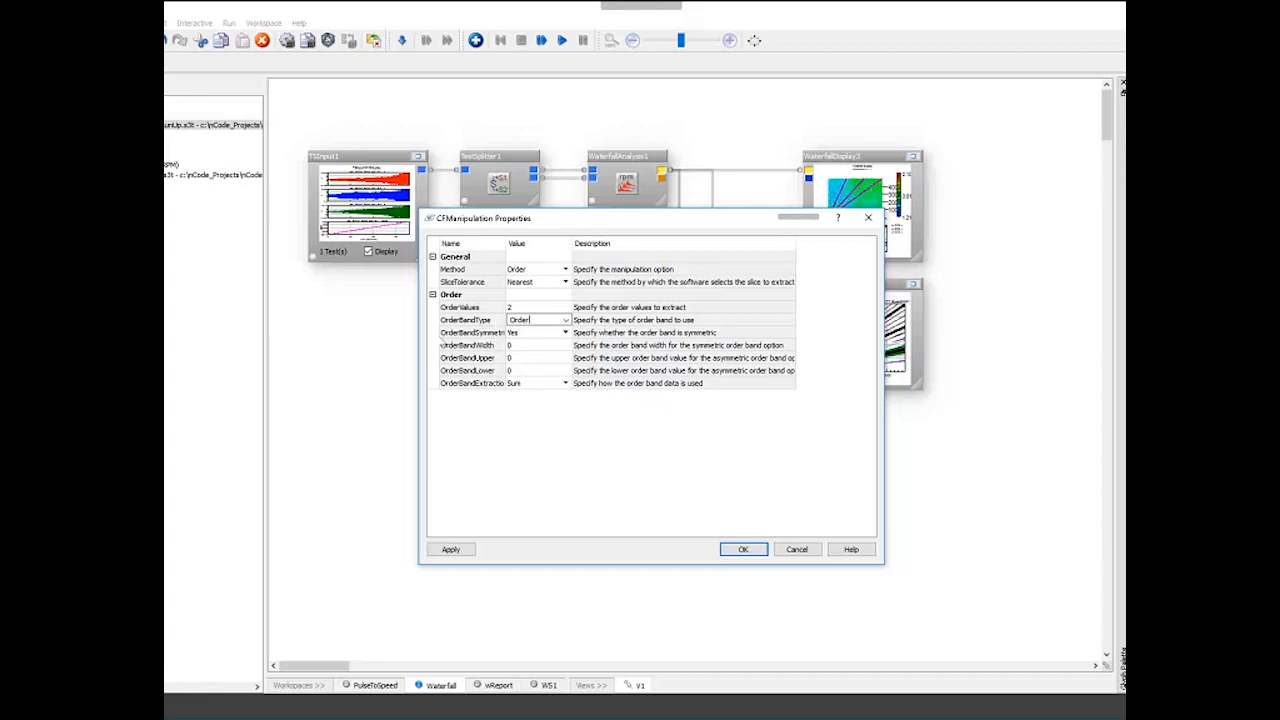
pyautogui.click(537, 321)
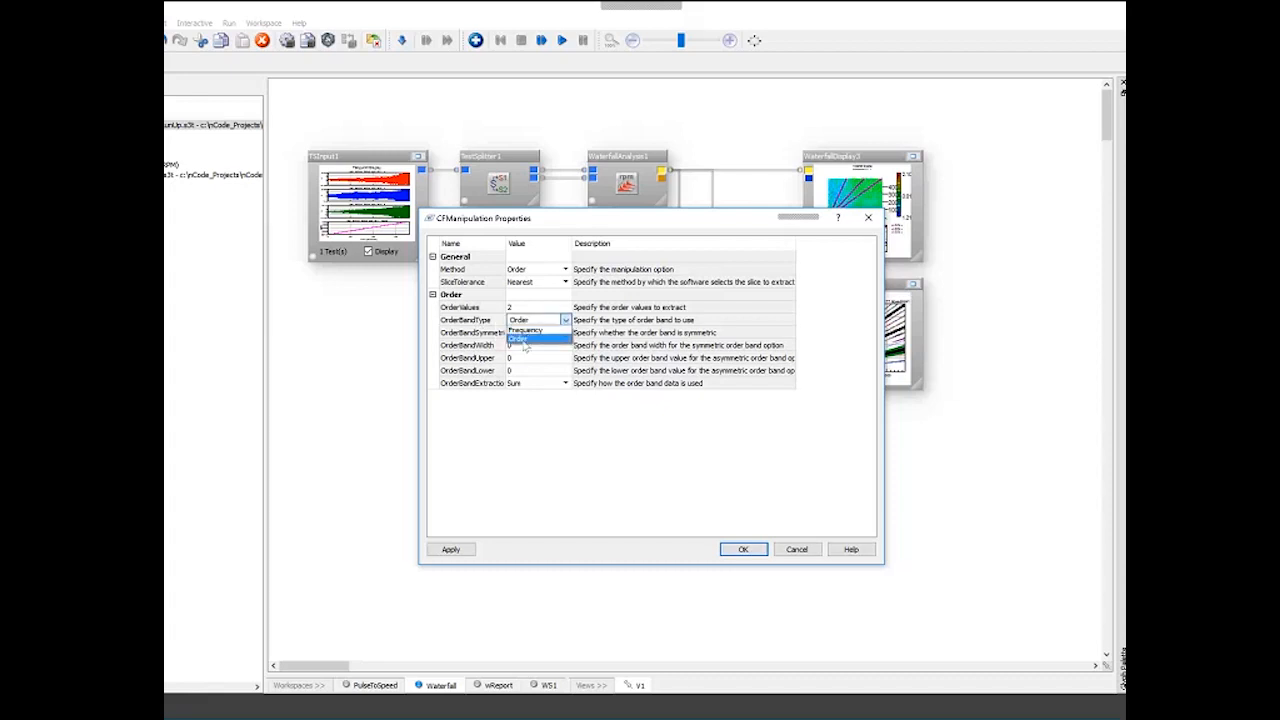
pyautogui.click(524, 340)
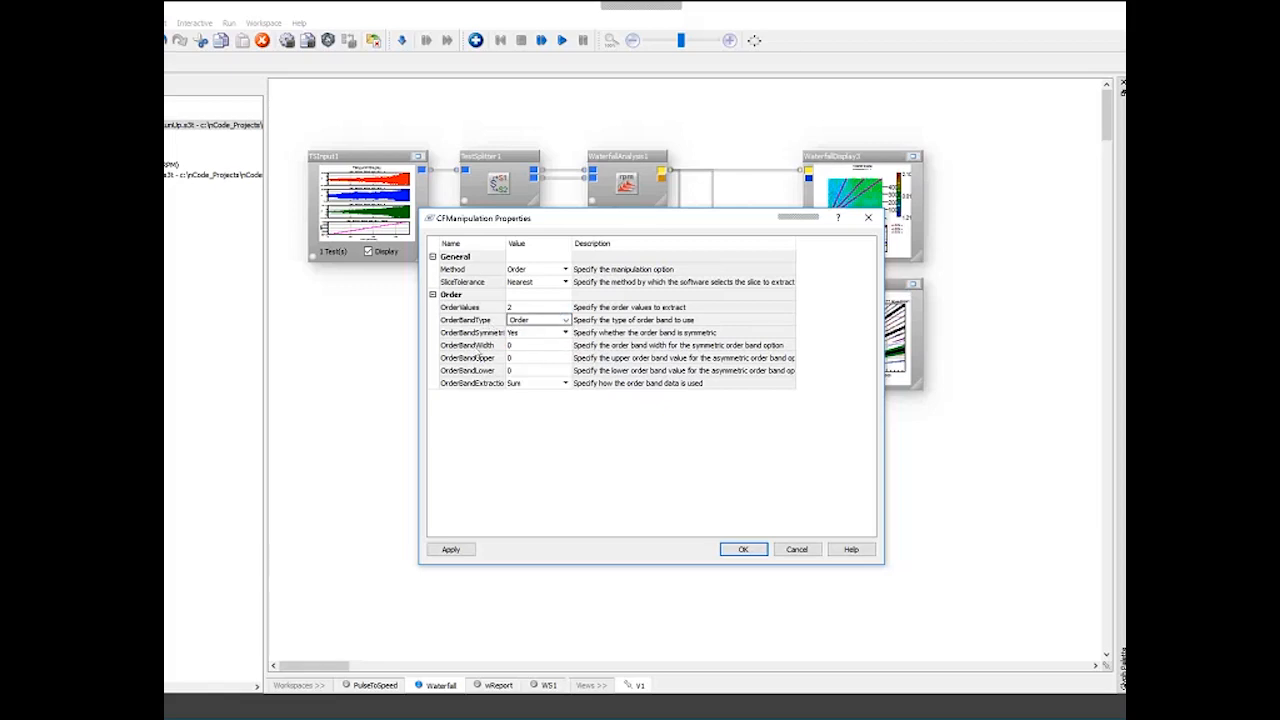
# - Set the order band width to 0.2 and confirm the CF manipulation properties
pyautogui.click(477, 347)
pyautogui.click(532, 346)
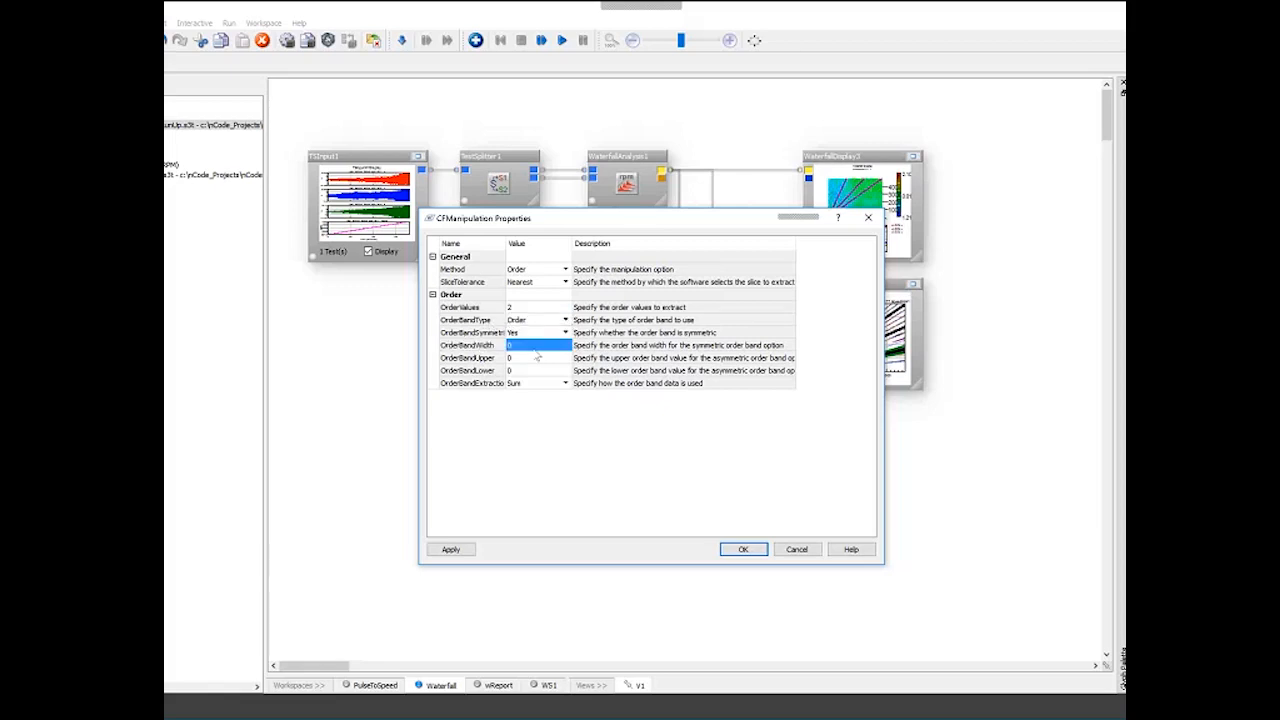
pyautogui.write('0.')
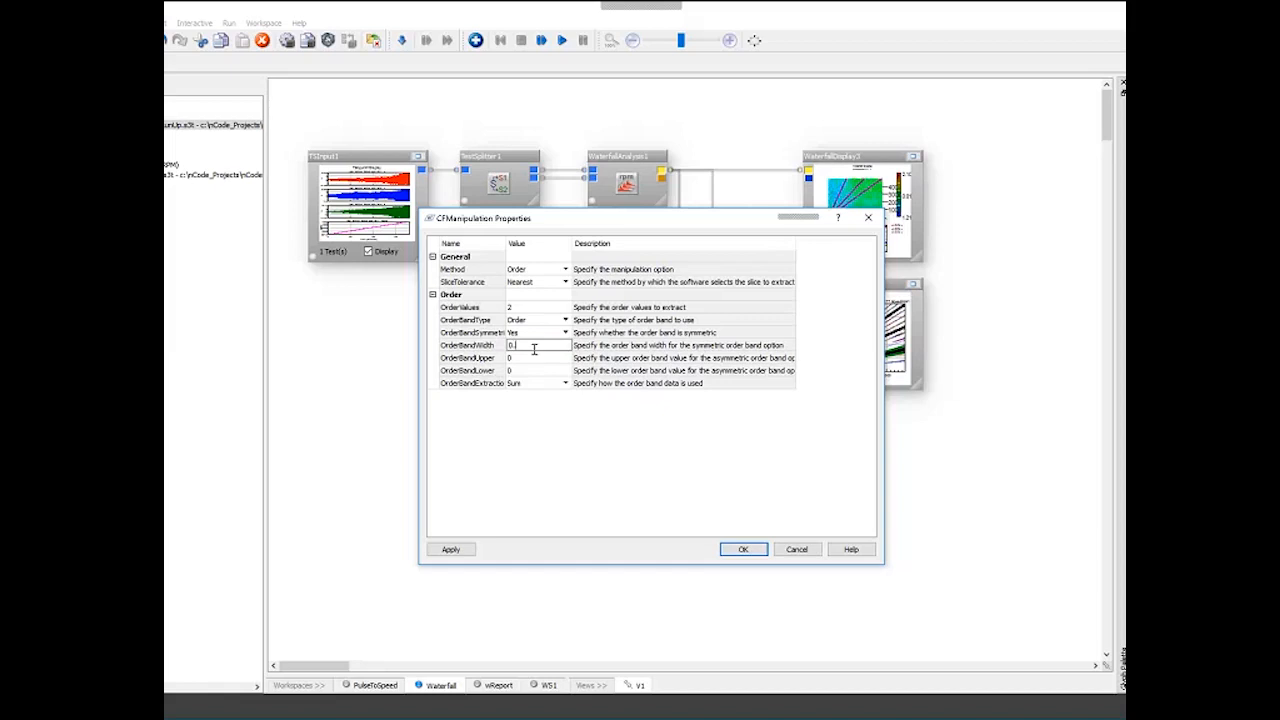
pyautogui.write('2')
pyautogui.click(514, 383)
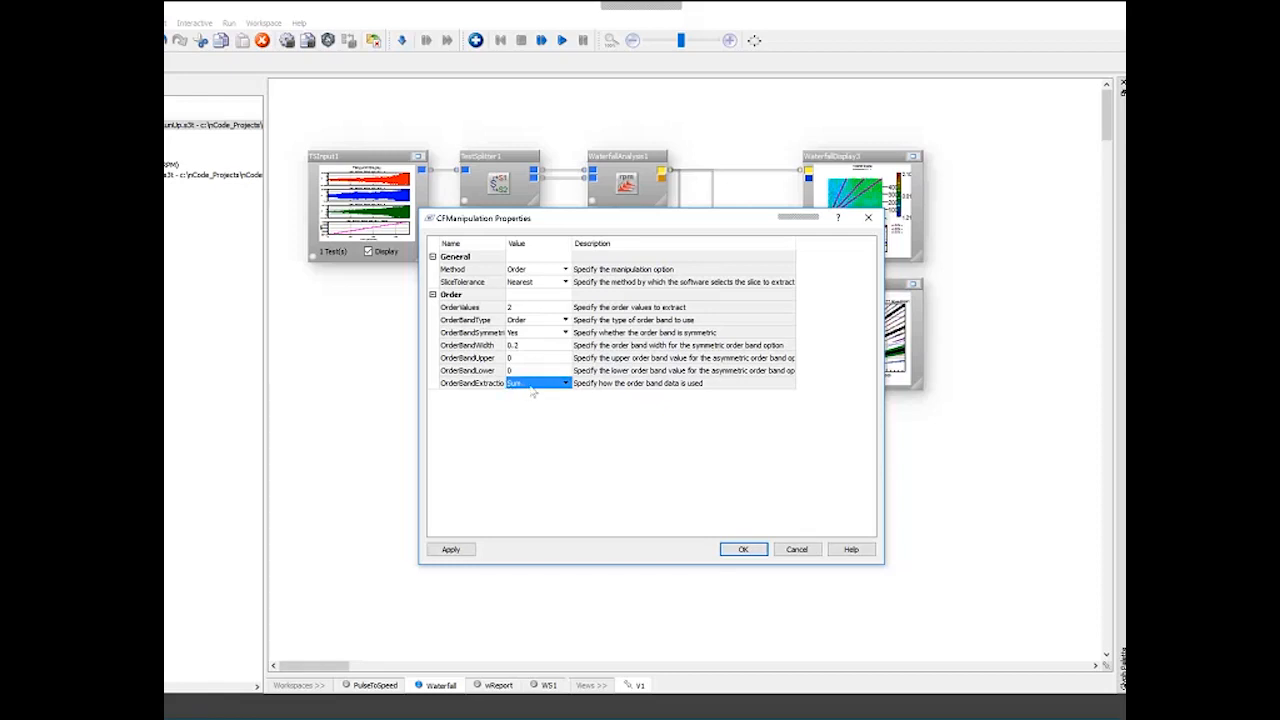
pyautogui.click(743, 549)
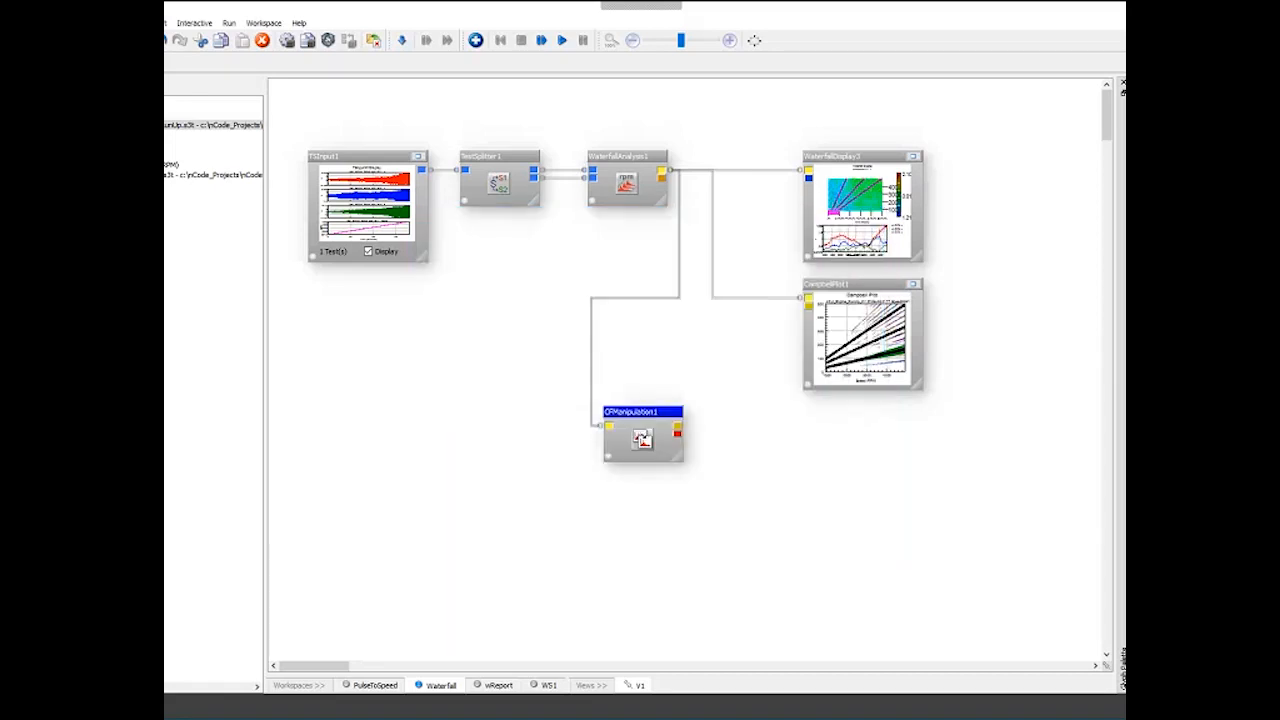
# - Attach an XY display to the CF manipulation output and run the workflow
pyautogui.doubleClick(677, 435)
pyautogui.click(561, 42)
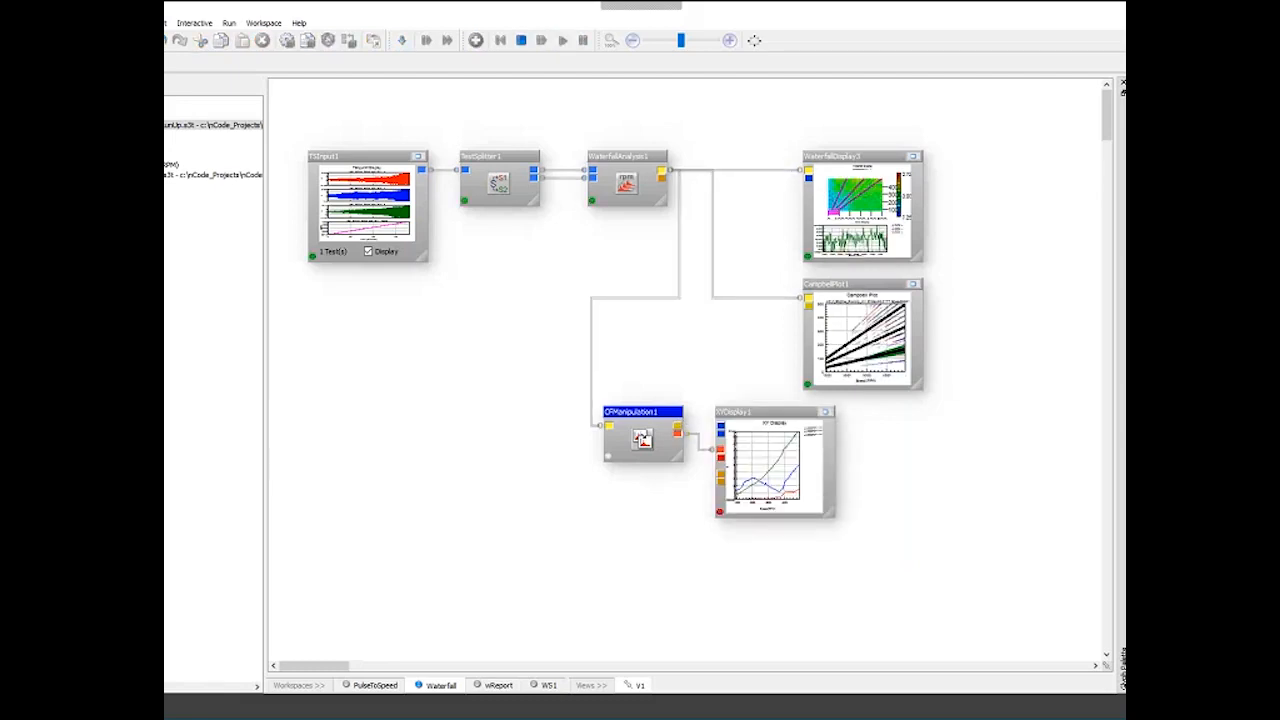
# - Maximize the XY display and step through its individual channel plots before restoring it
pyautogui.click(825, 412)
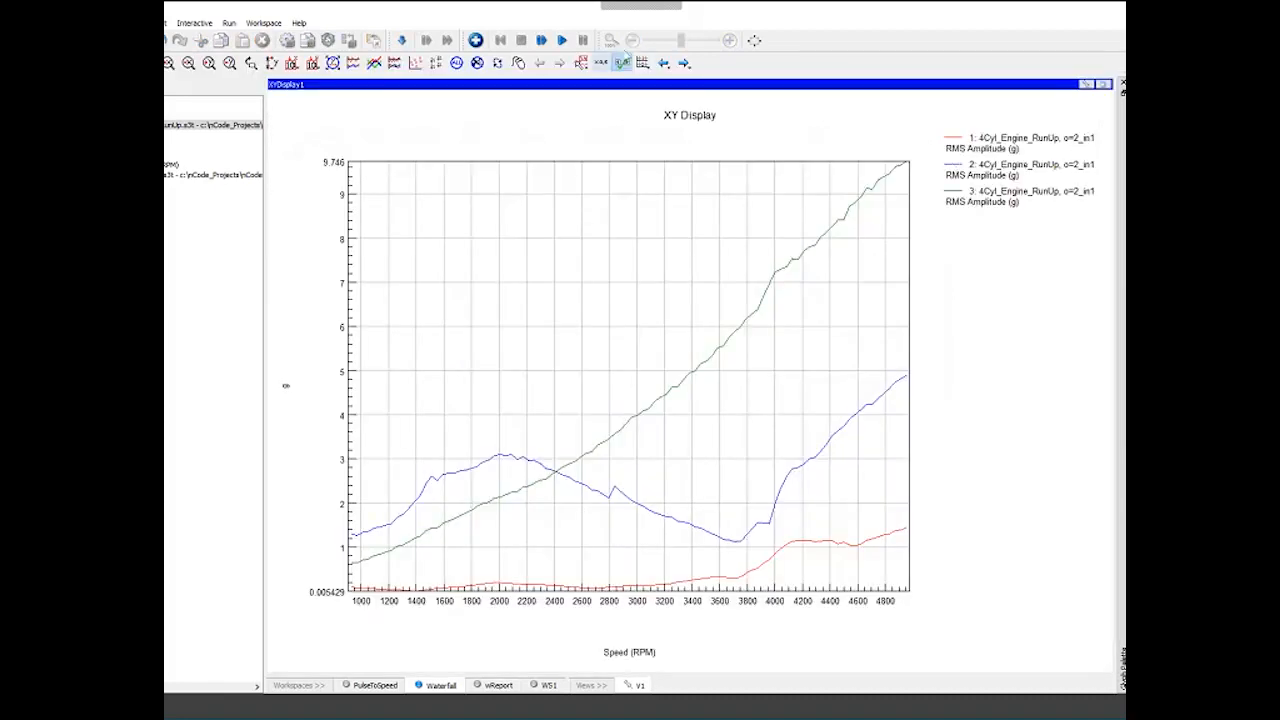
pyautogui.click(622, 62)
pyautogui.click(657, 97)
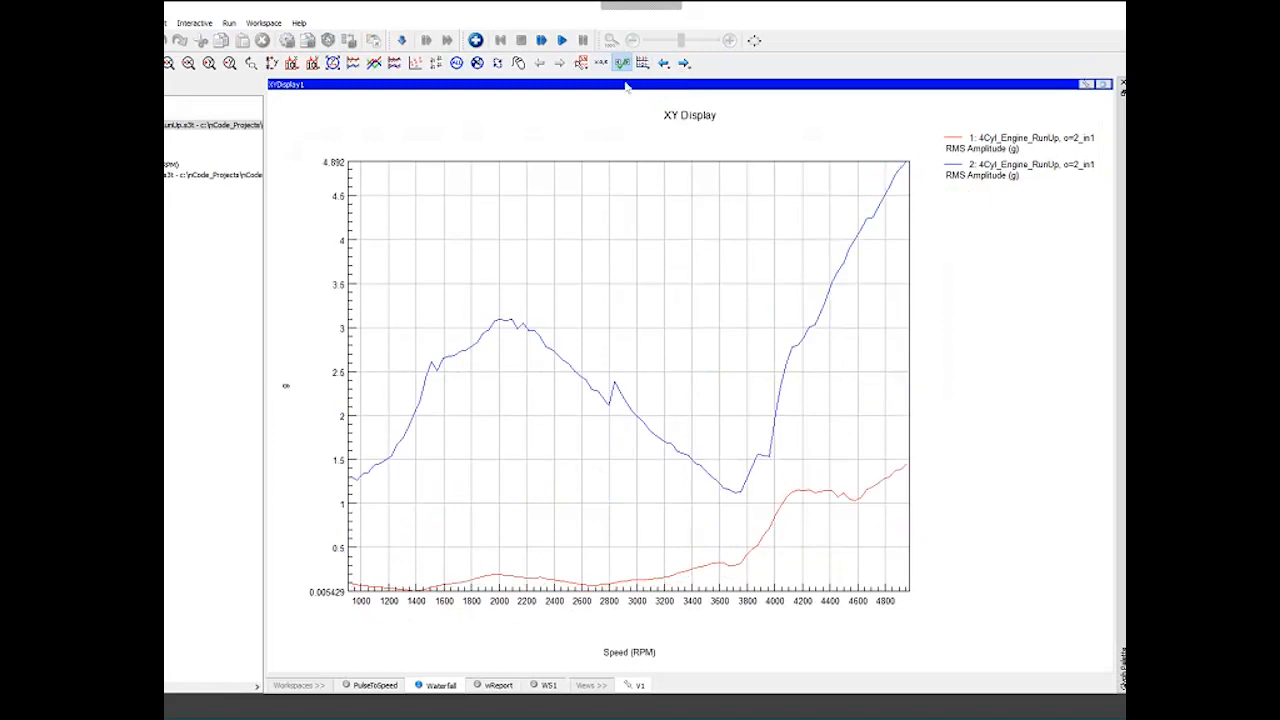
pyautogui.click(624, 63)
pyautogui.click(652, 82)
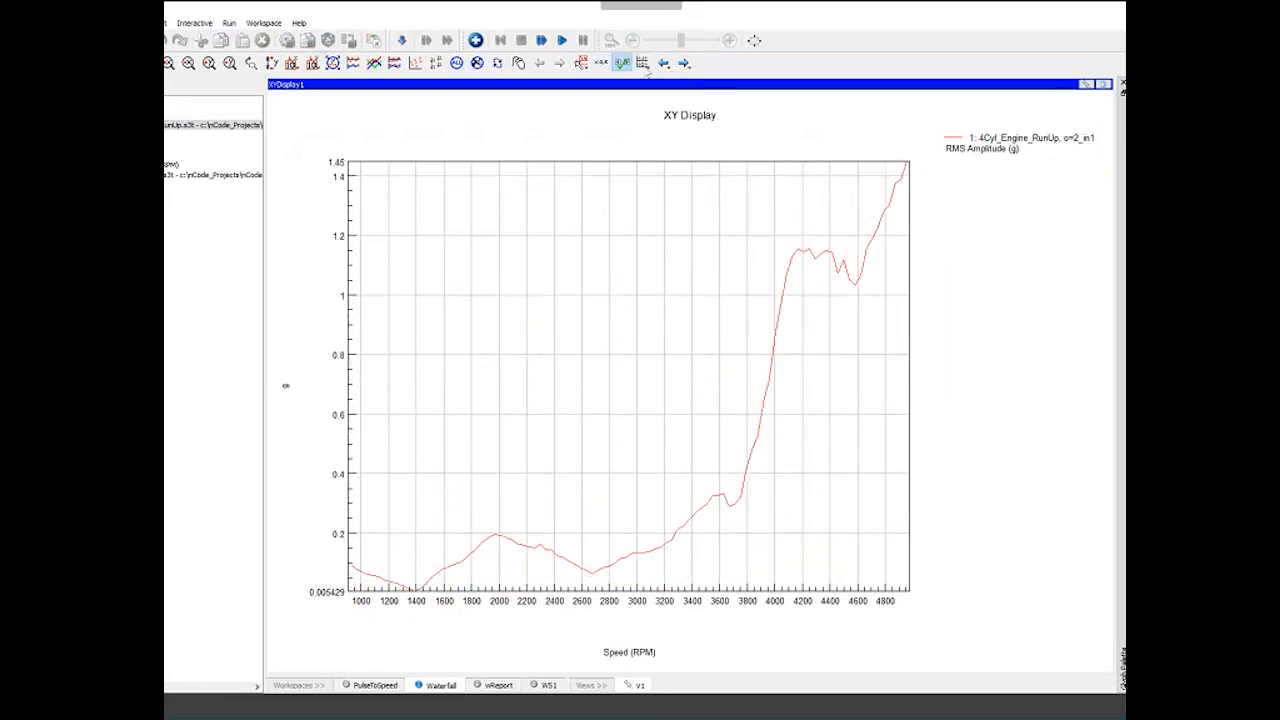
pyautogui.click(684, 62)
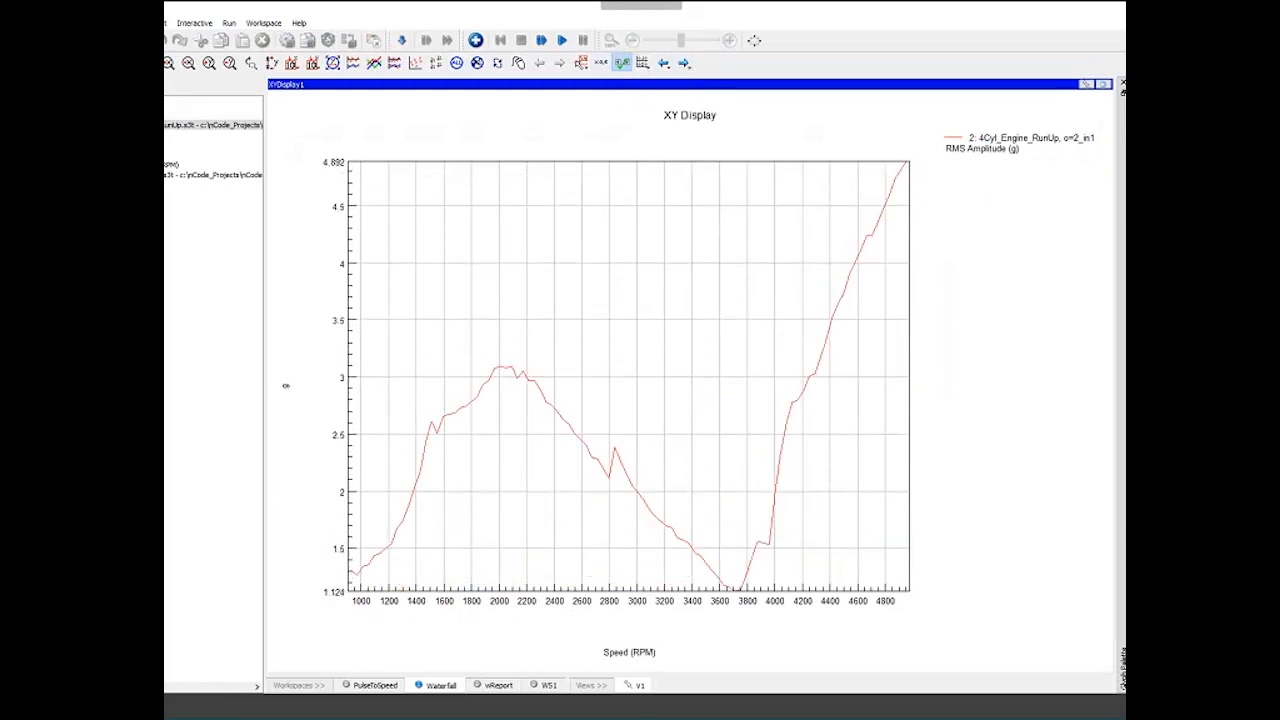
pyautogui.click(1103, 84)
# - Enlarge the waterfall display glyph and re-examine the maximized XY display
pyautogui.moveTo(918, 257); pyautogui.dragTo(980, 498)
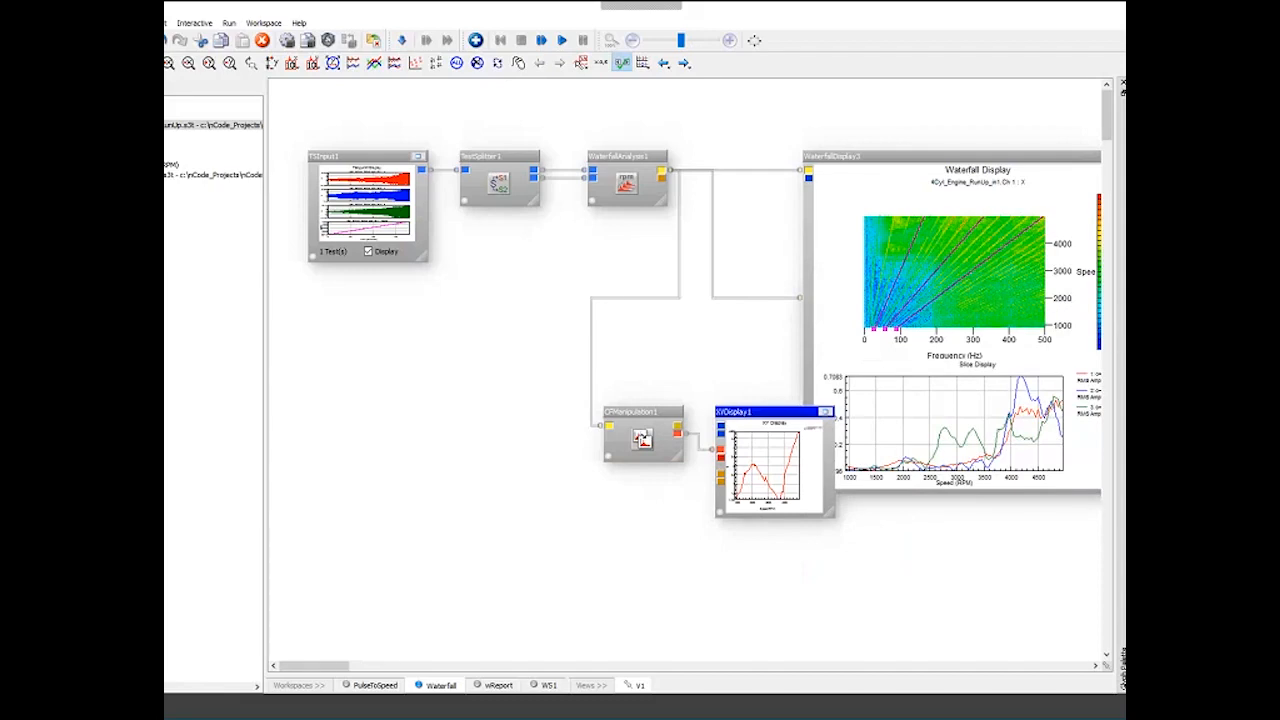
pyautogui.moveTo(341, 671); pyautogui.dragTo(350, 671)
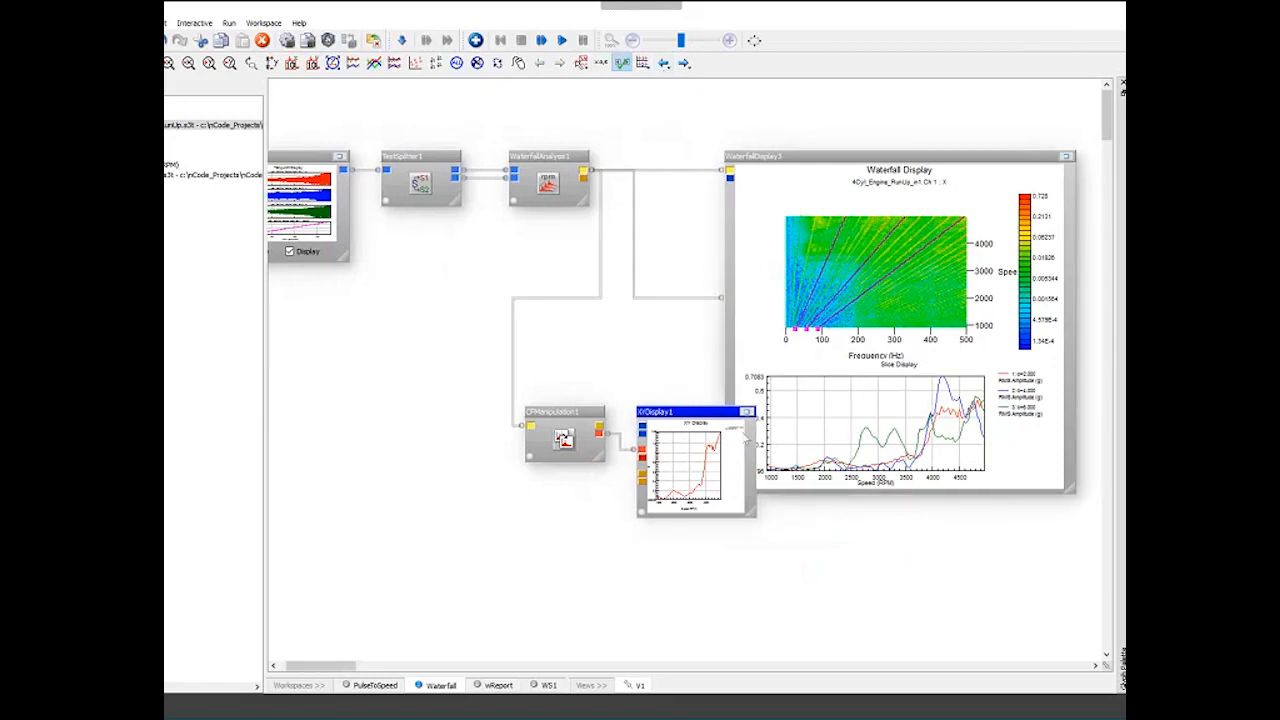
pyautogui.click(747, 412)
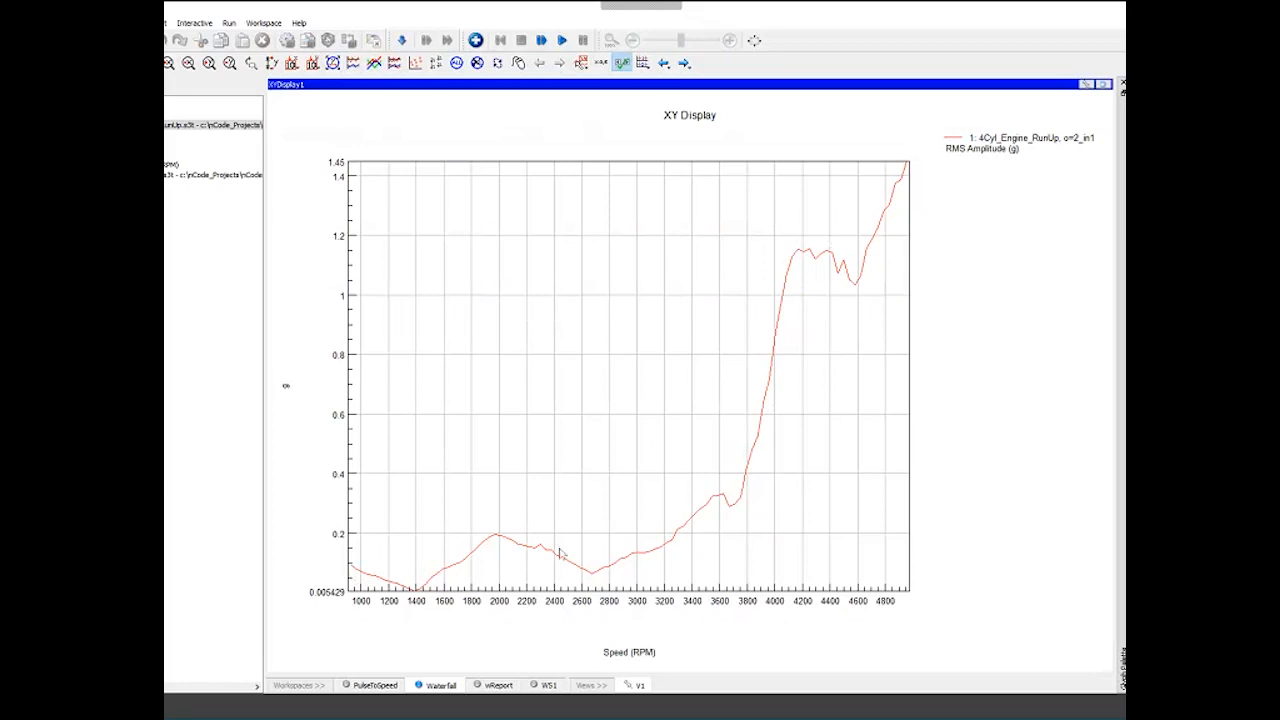
pyautogui.click(1104, 85)
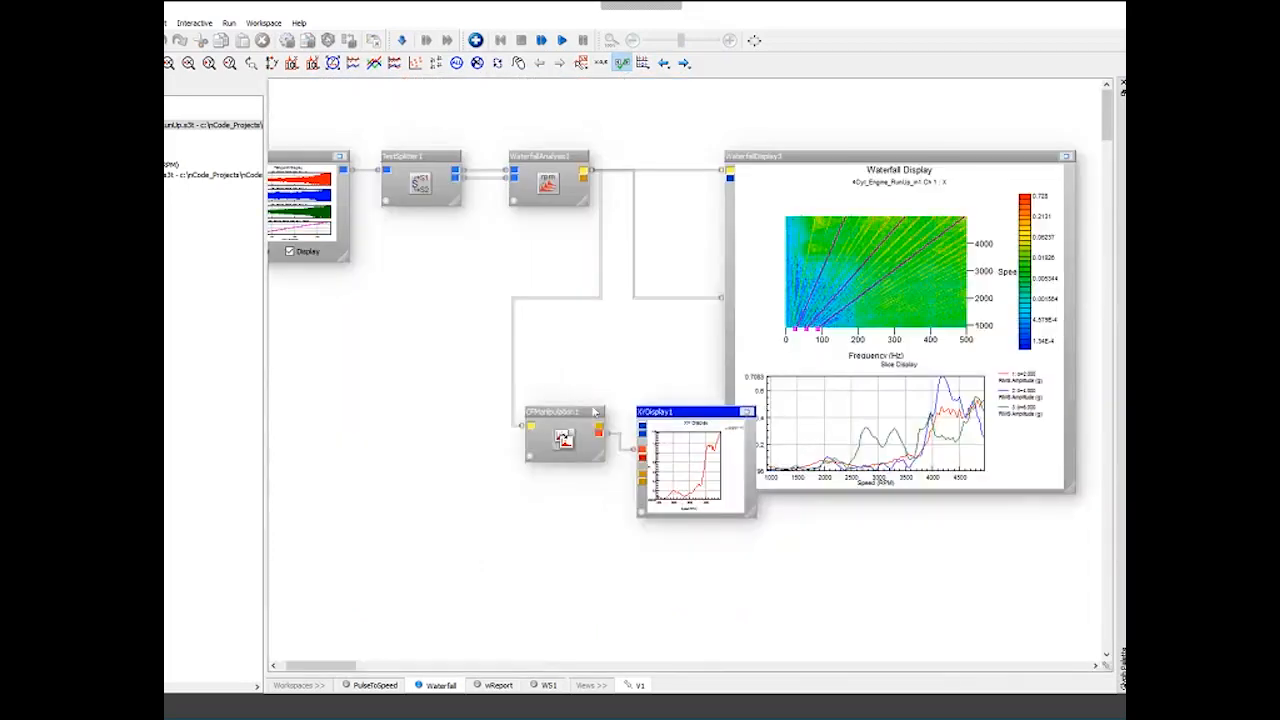
# - Reposition the CF manipulation glyph in the workflow
pyautogui.click(508, 405)
pyautogui.moveTo(507, 406); pyautogui.dragTo(506, 416)
pyautogui.hotkey('ctrl', 'c')
pyautogui.hotkey('ctrl', 'v')
pyautogui.moveTo(500, 416); pyautogui.dragTo(494, 490)
pyautogui.press('Delete')
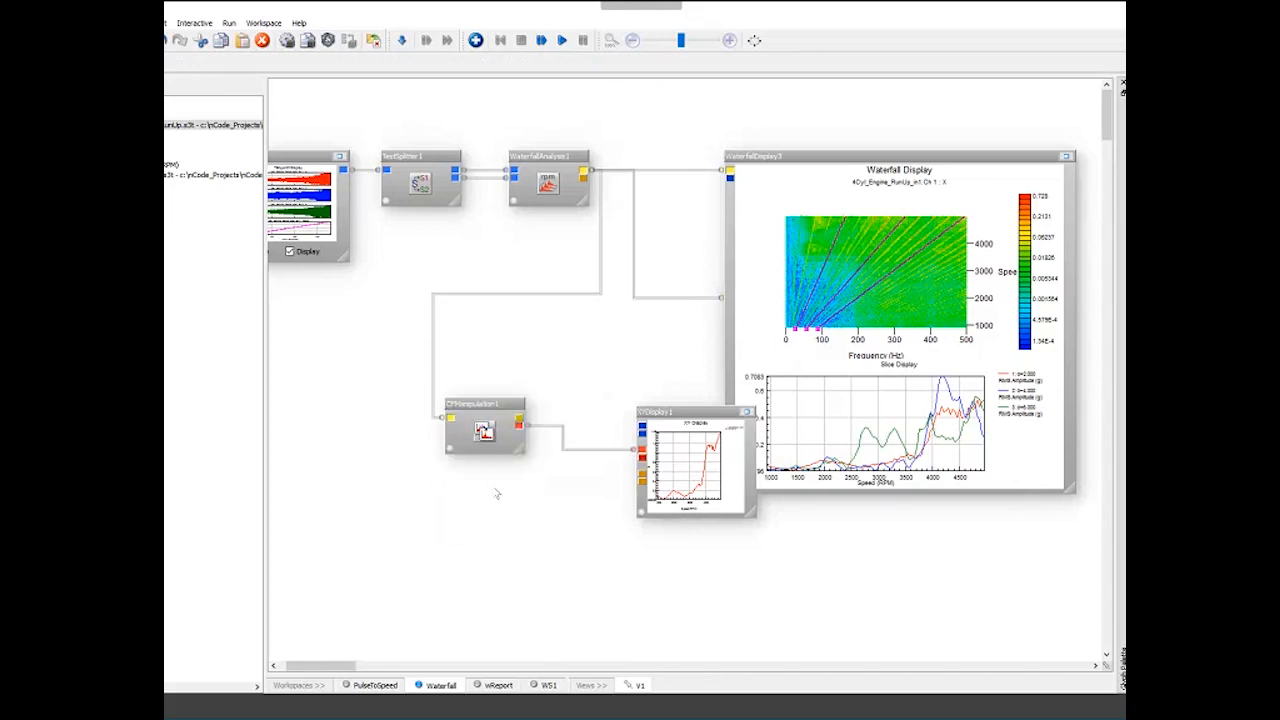
# - Duplicate the CF manipulation glyph and connect the copy to the waterfall analysis output
pyautogui.rightClick(492, 428)
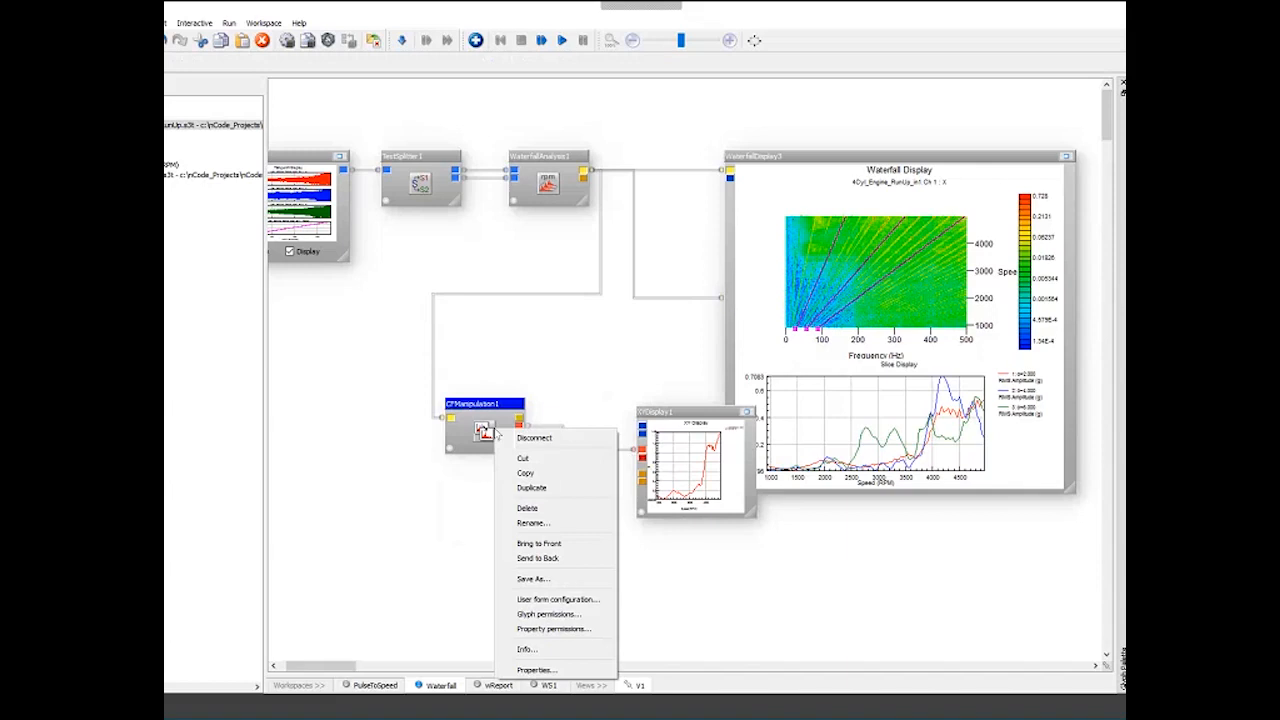
pyautogui.click(514, 488)
pyautogui.moveTo(490, 435); pyautogui.dragTo(584, 174)
# - Set the duplicated CF manipulation's order value to 4 and confirm
pyautogui.doubleClick(482, 490)
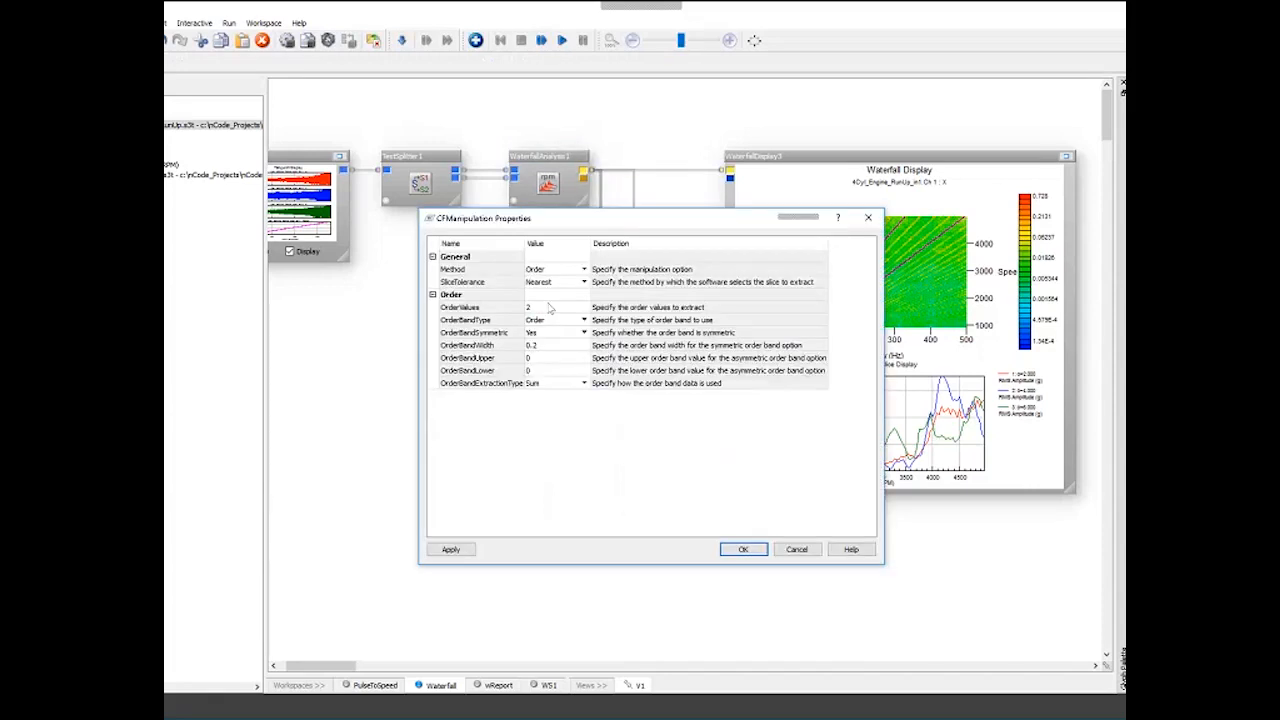
pyautogui.click(548, 307)
pyautogui.write('4')
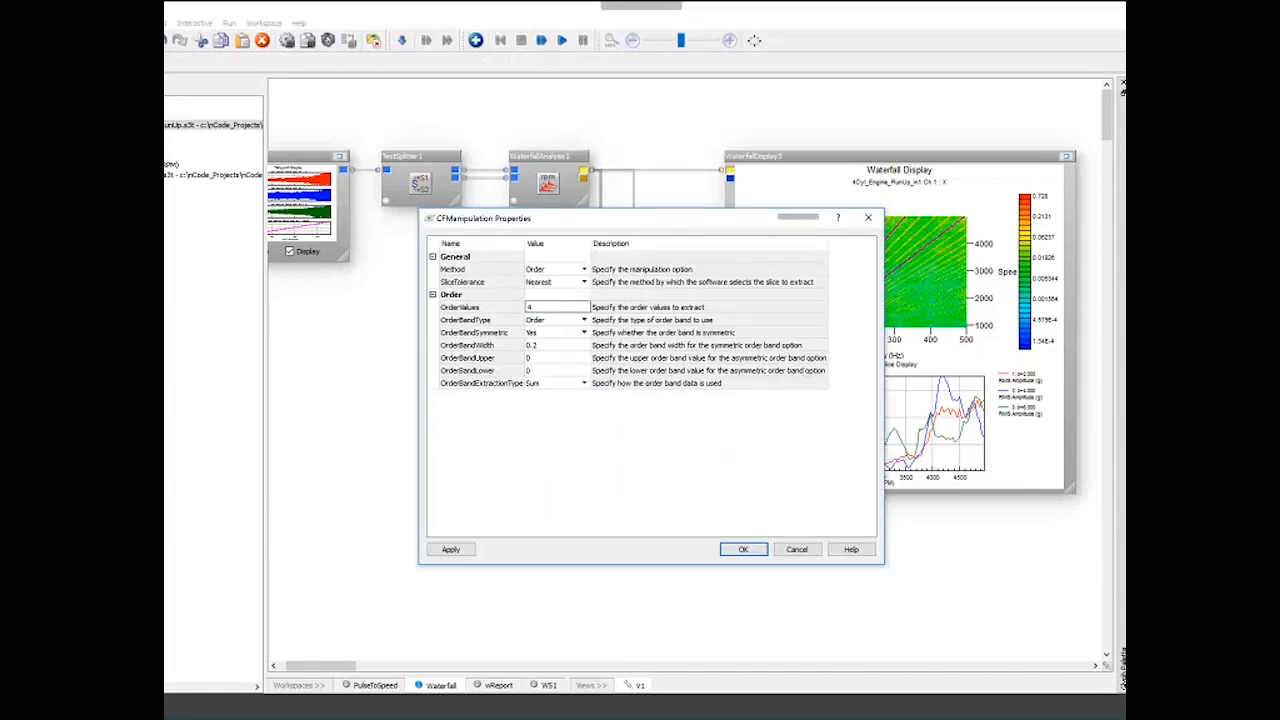
pyautogui.click(743, 549)
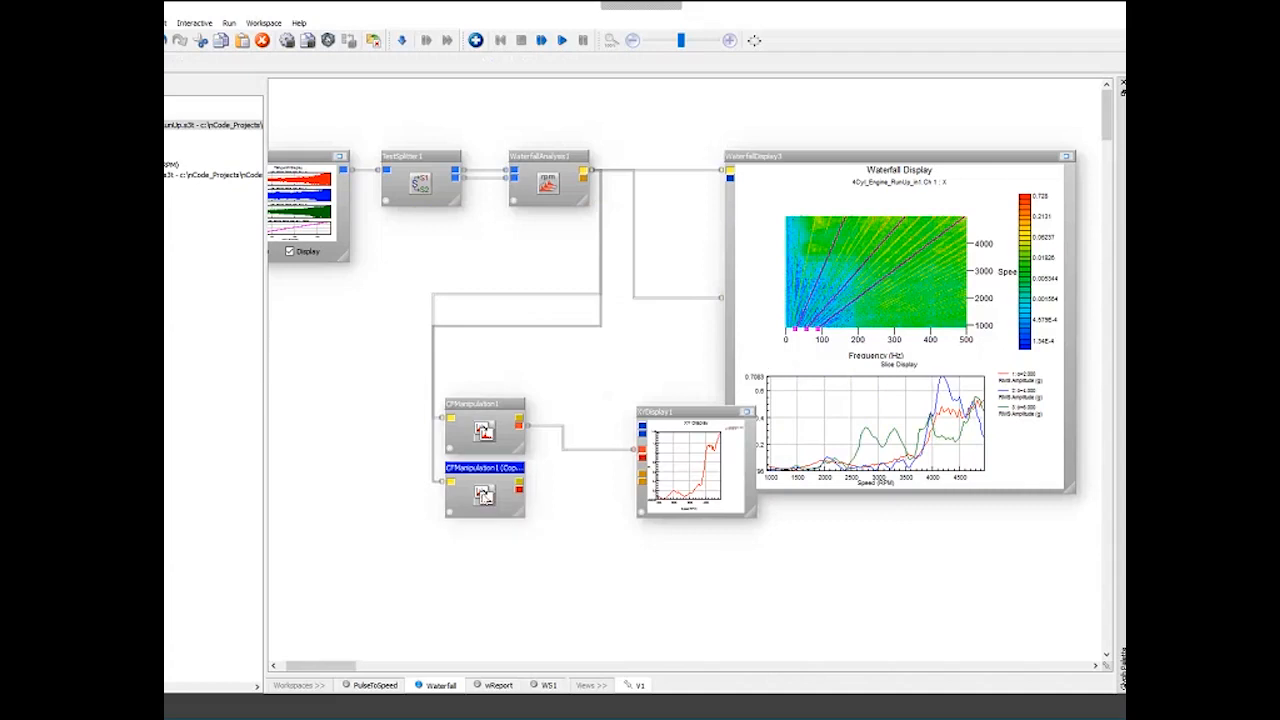
# - Duplicate the second CF manipulation glyph and connect the new copy to the waterfall analysis output
pyautogui.rightClick(484, 492)
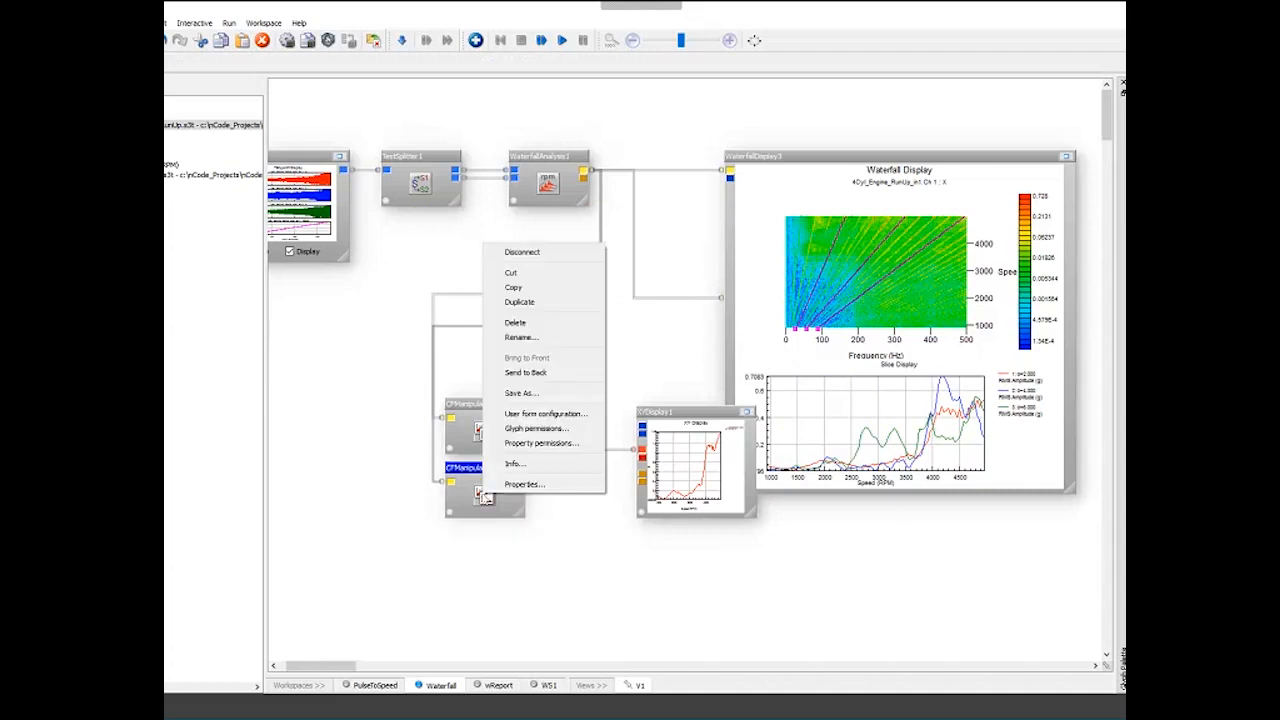
pyautogui.click(522, 301)
pyautogui.moveTo(490, 478)
pyautogui.mouseDown()
pyautogui.moveTo(488, 541)
pyautogui.moveTo(317, 446)
pyautogui.moveTo(314, 365)
pyautogui.moveTo(600, 230)
pyautogui.moveTo(590, 171)
pyautogui.mouseUp()
# - Set the third CF manipulation's method to SumTo2D, choose its 2D view axis, and confirm
pyautogui.doubleClick(482, 568)
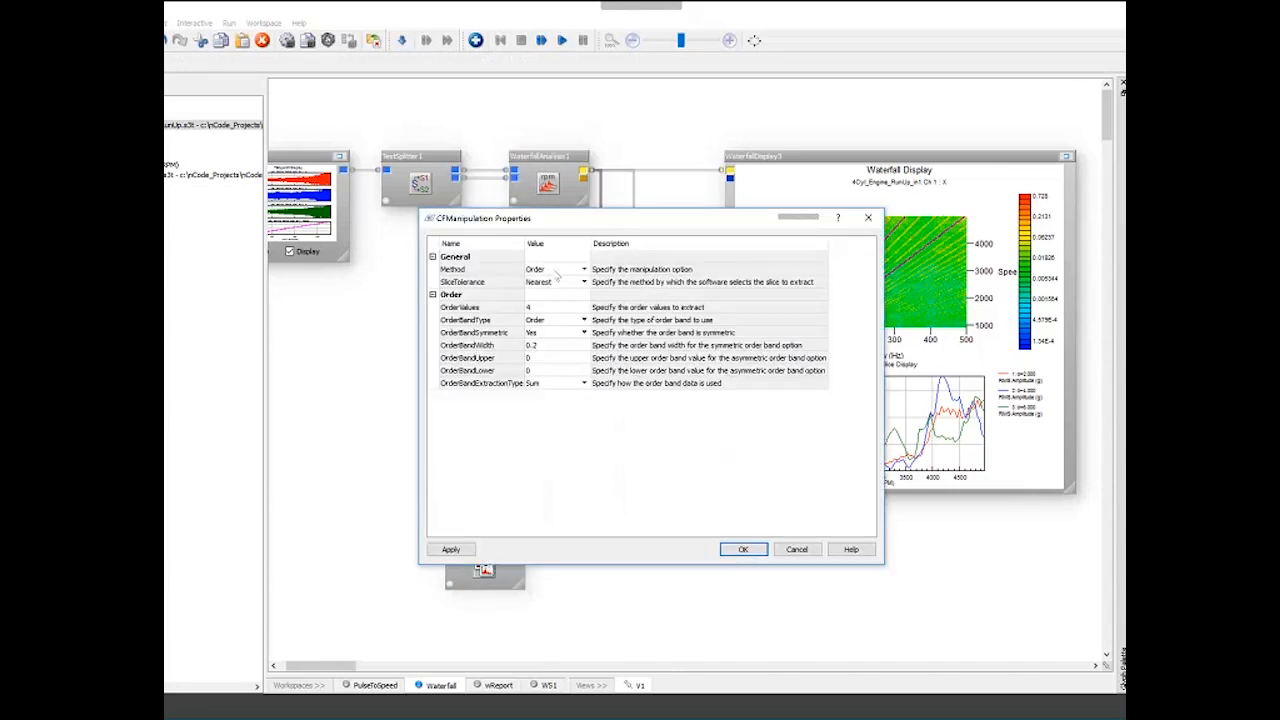
pyautogui.click(584, 269)
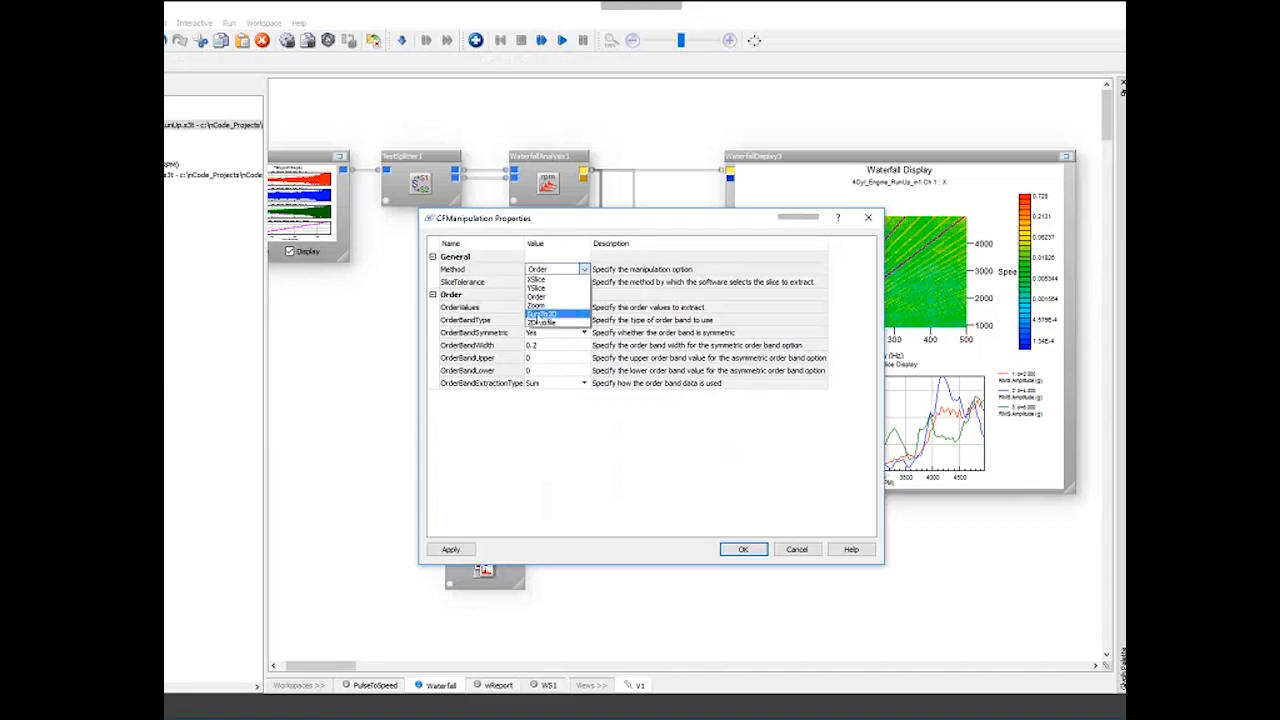
pyautogui.click(567, 319)
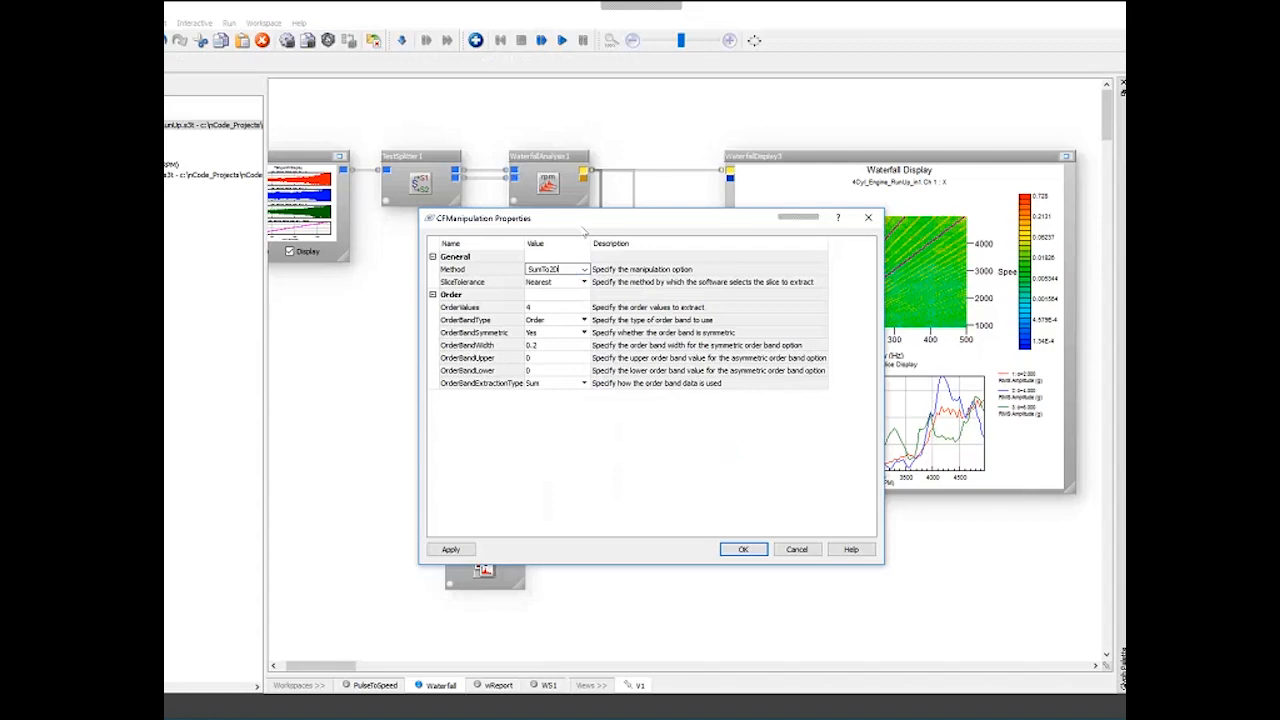
pyautogui.moveTo(583, 224); pyautogui.dragTo(415, 226)
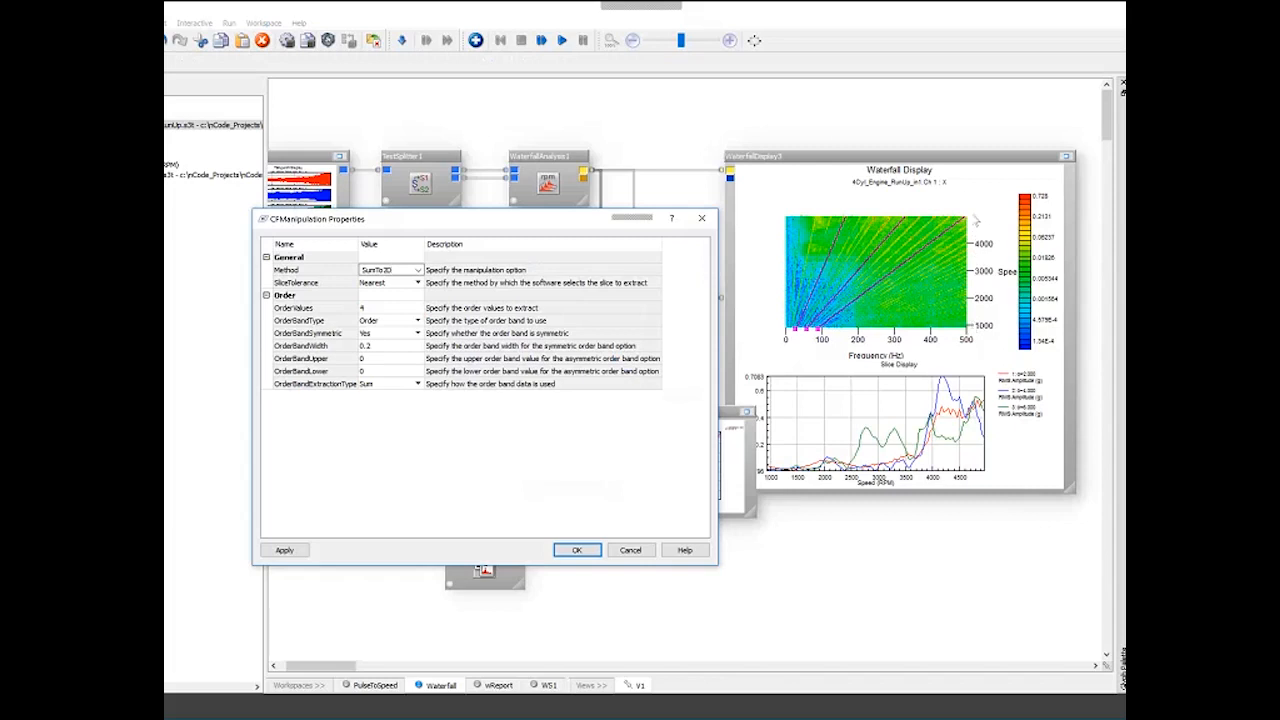
pyautogui.click(388, 291)
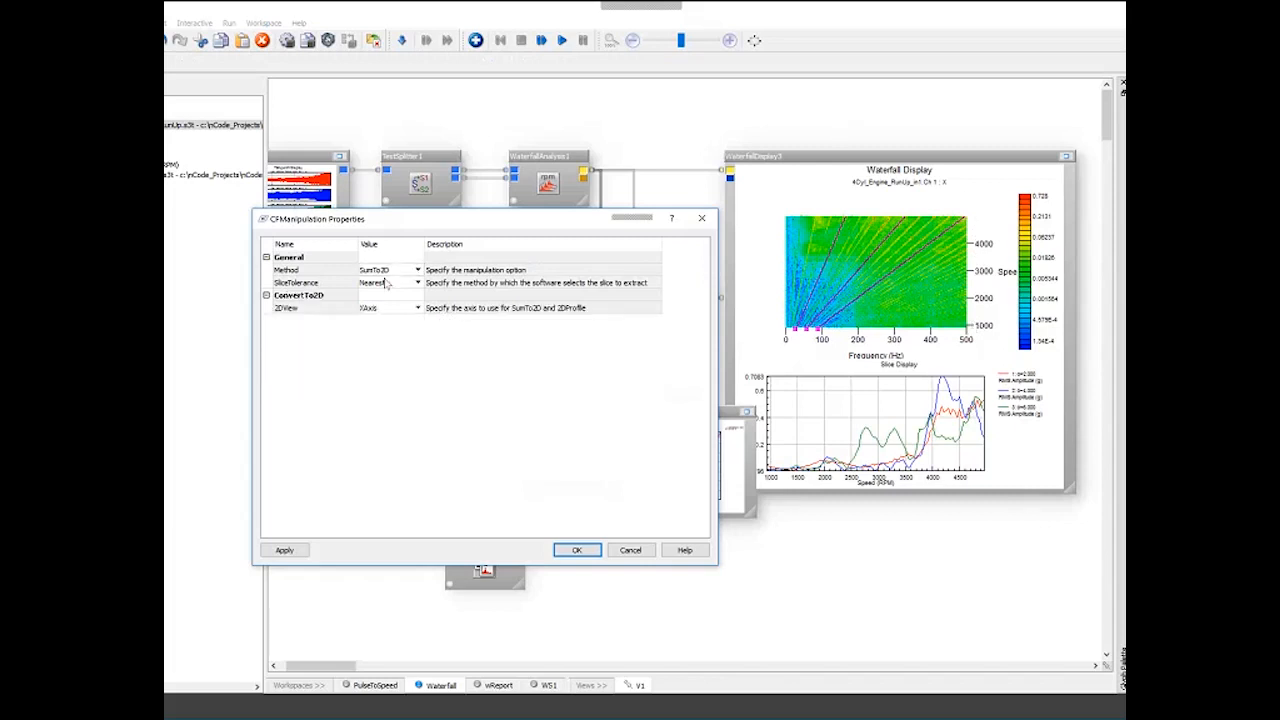
pyautogui.click(418, 309)
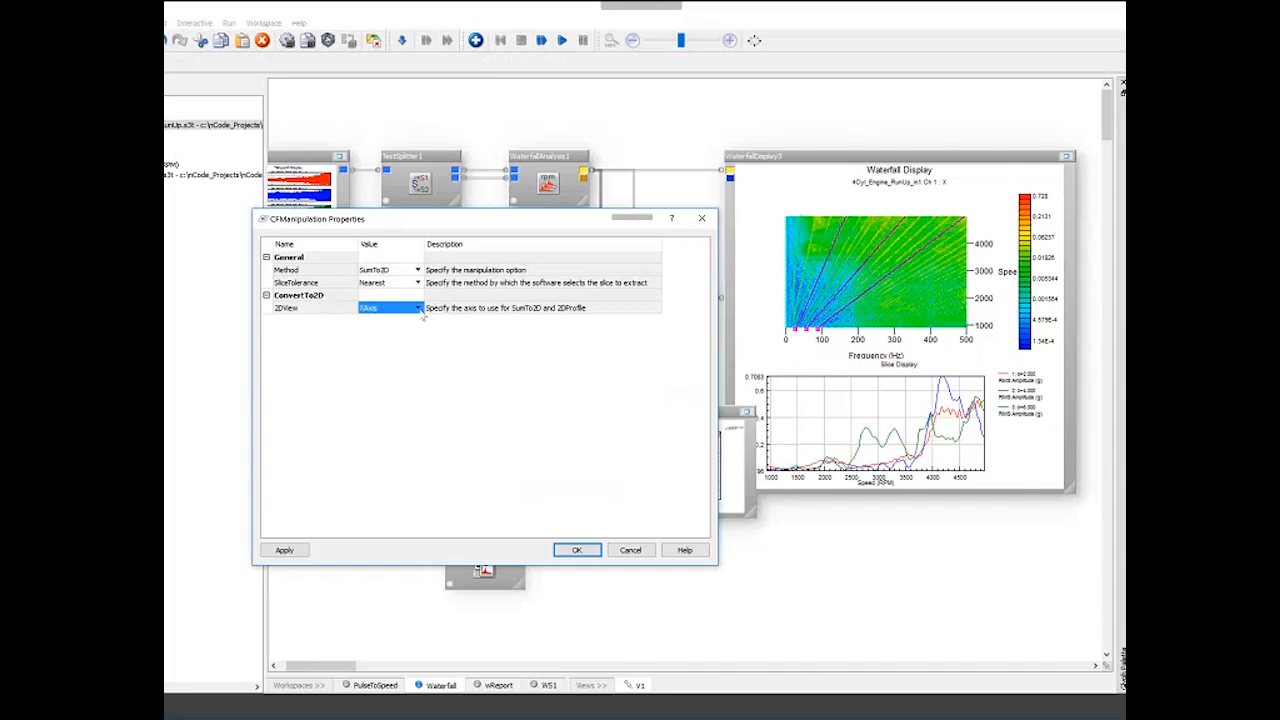
pyautogui.click(418, 308)
pyautogui.click(380, 333)
pyautogui.click(576, 550)
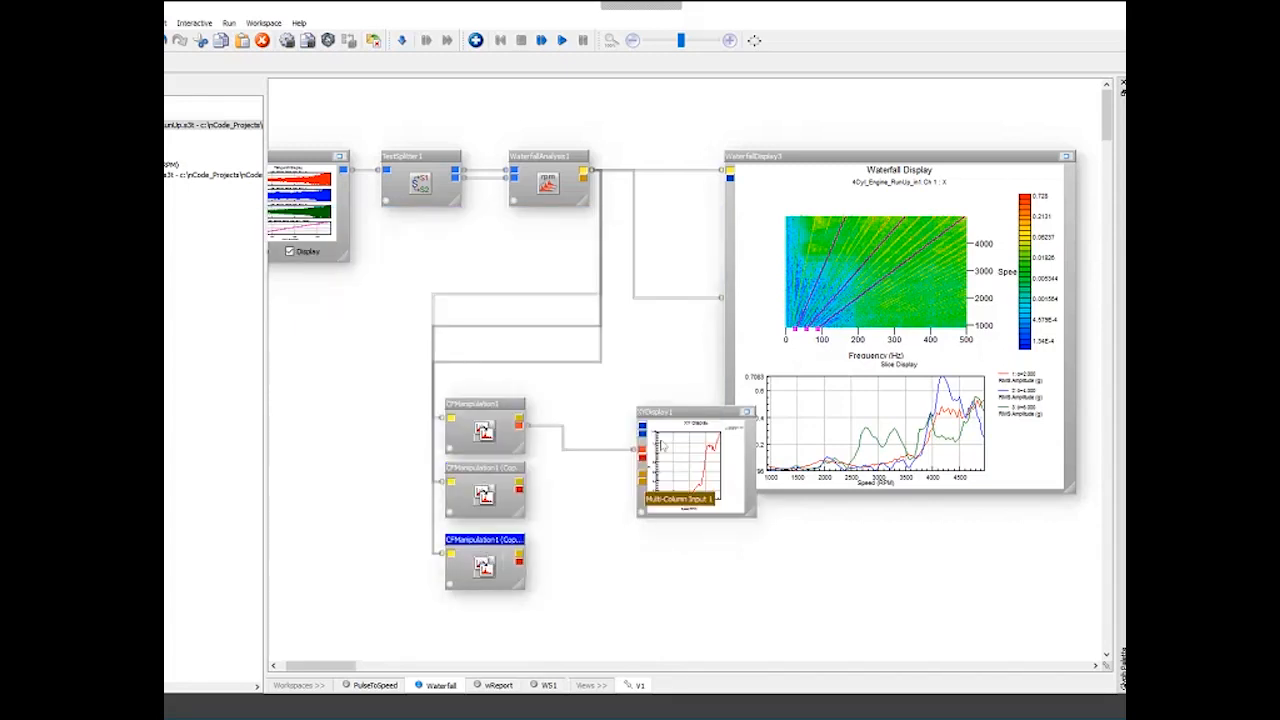
# - Set the XY display's number of histogram input pads to 4 in its advanced properties
pyautogui.moveTo(645, 416); pyautogui.dragTo(609, 413)
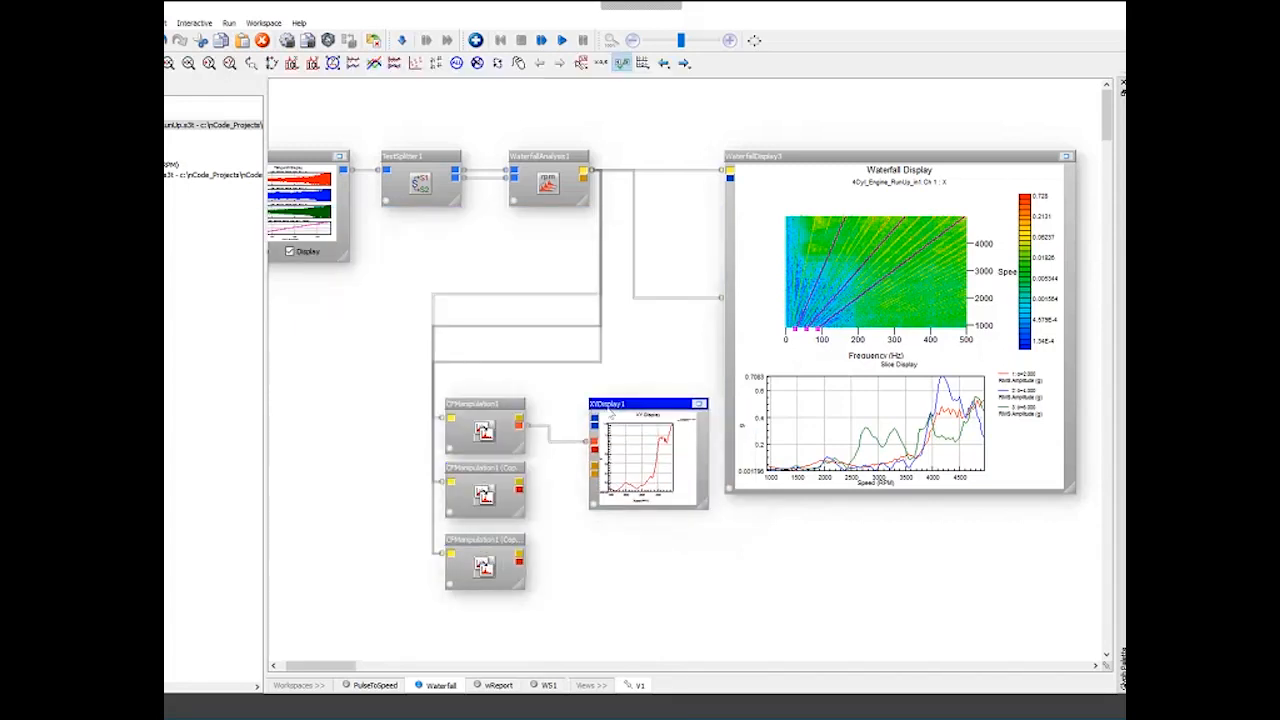
pyautogui.doubleClick(609, 413)
pyautogui.click(294, 188)
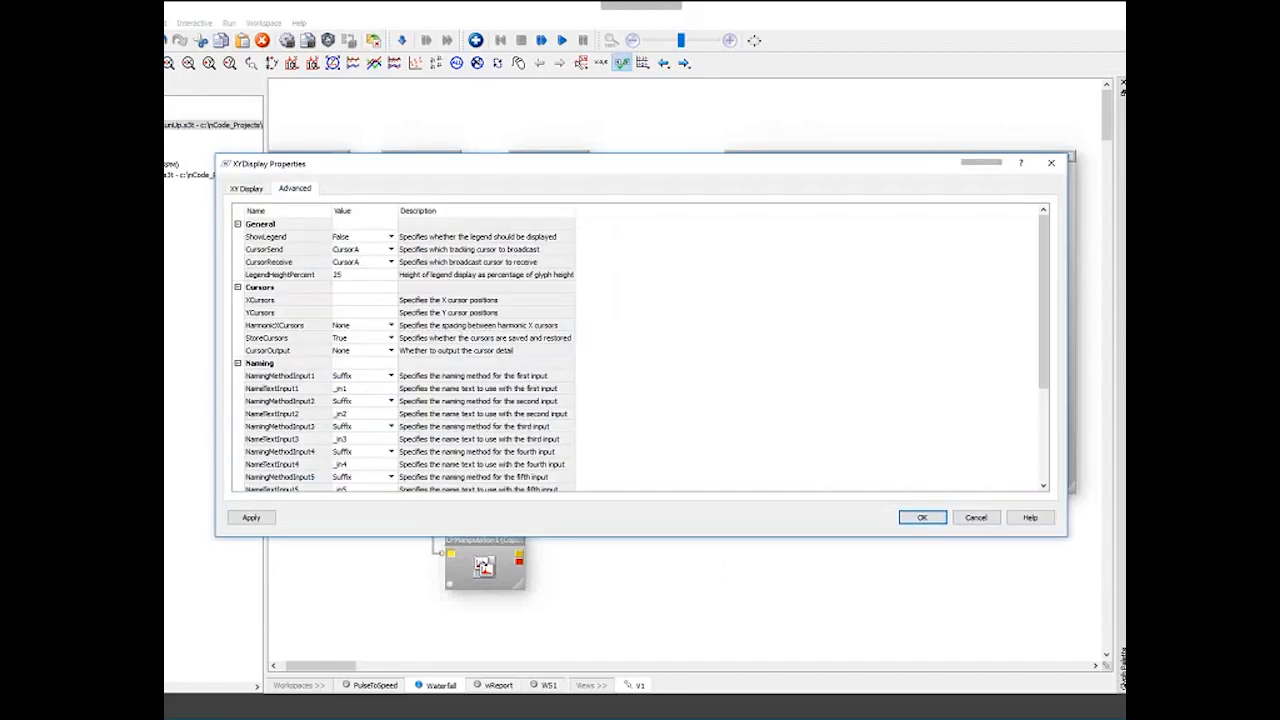
pyautogui.scroll(-4, 341, 427)
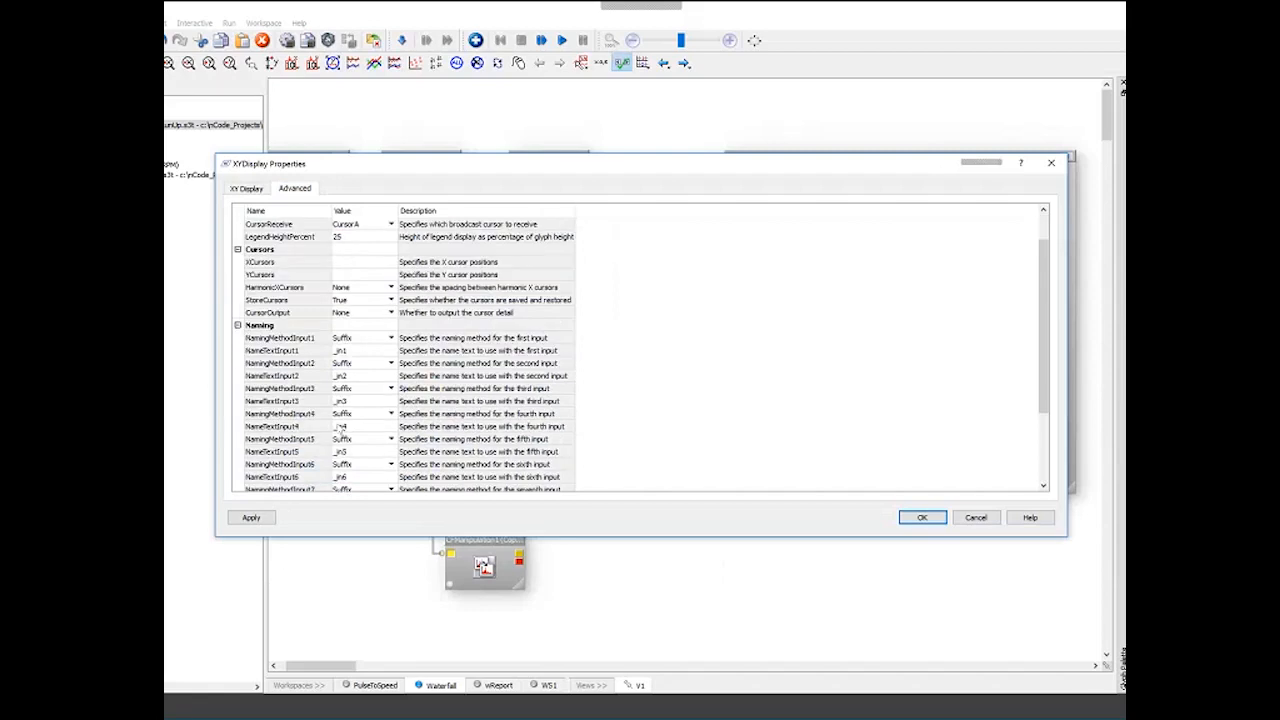
pyautogui.click(355, 476)
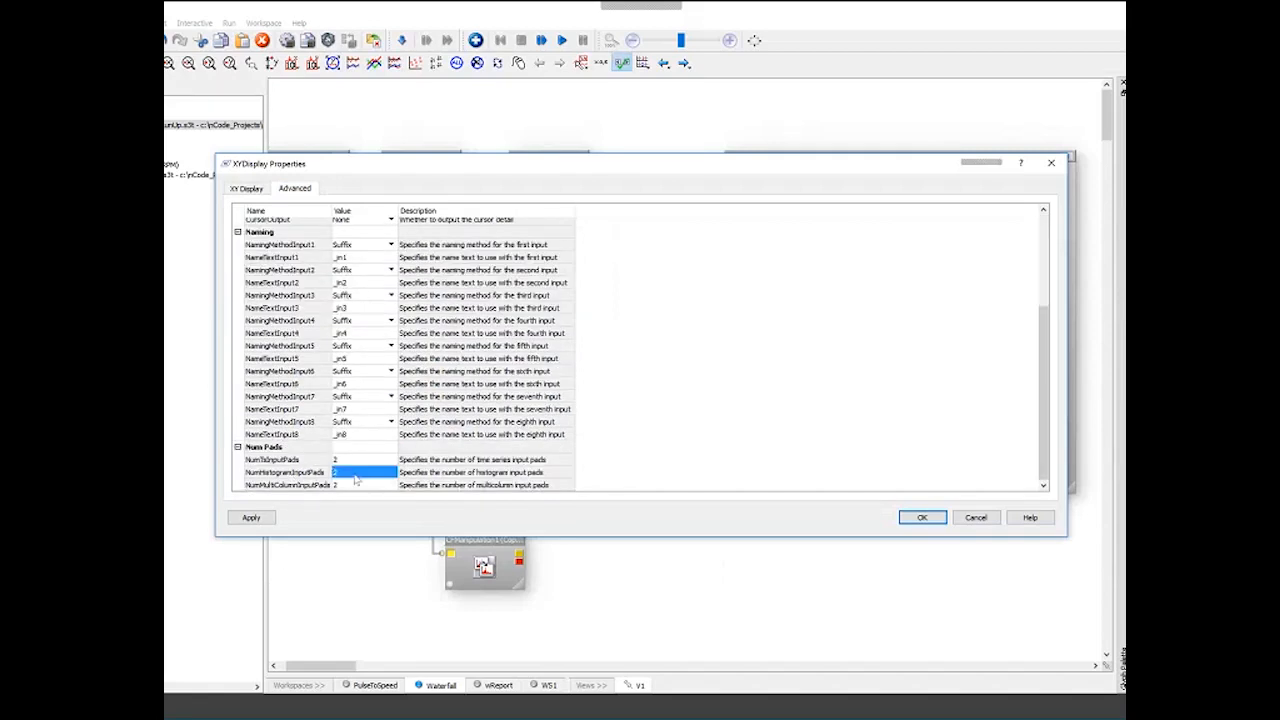
pyautogui.write('4')
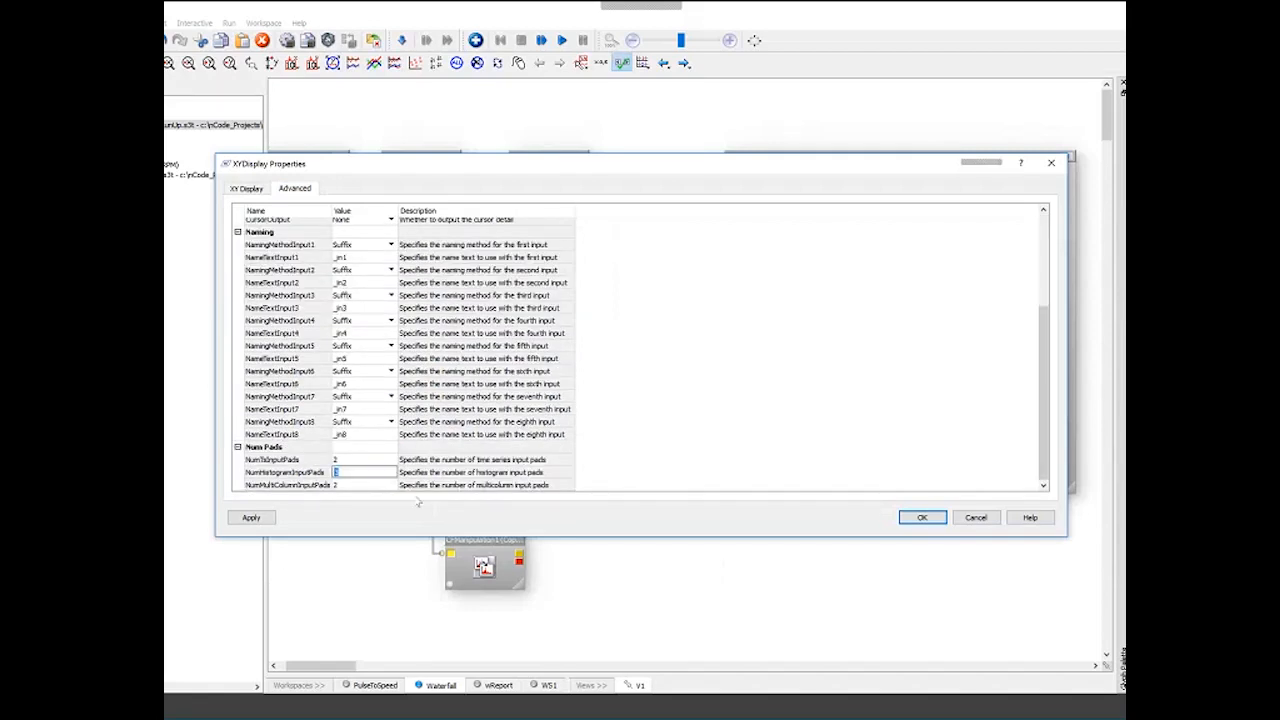
pyautogui.click(920, 519)
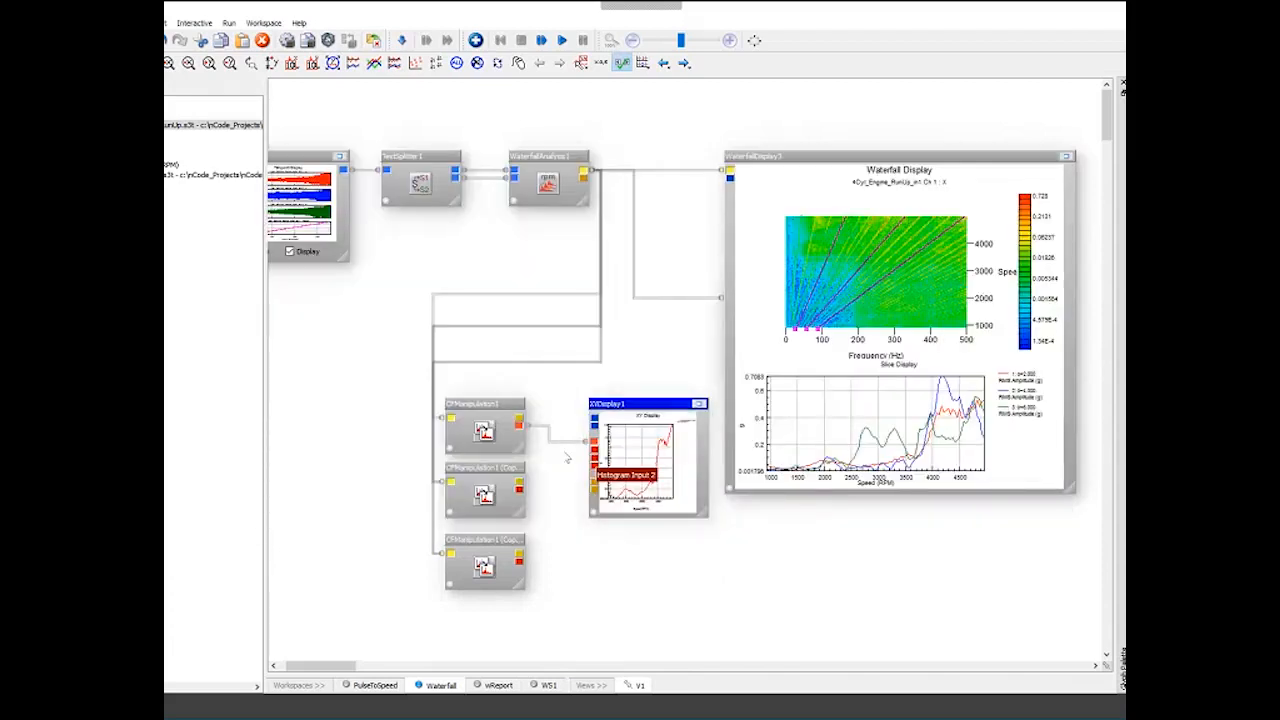
# - Connect the second and third CF manipulation outputs to the XY display's histogram inputs
pyautogui.moveTo(519, 487); pyautogui.dragTo(592, 449)
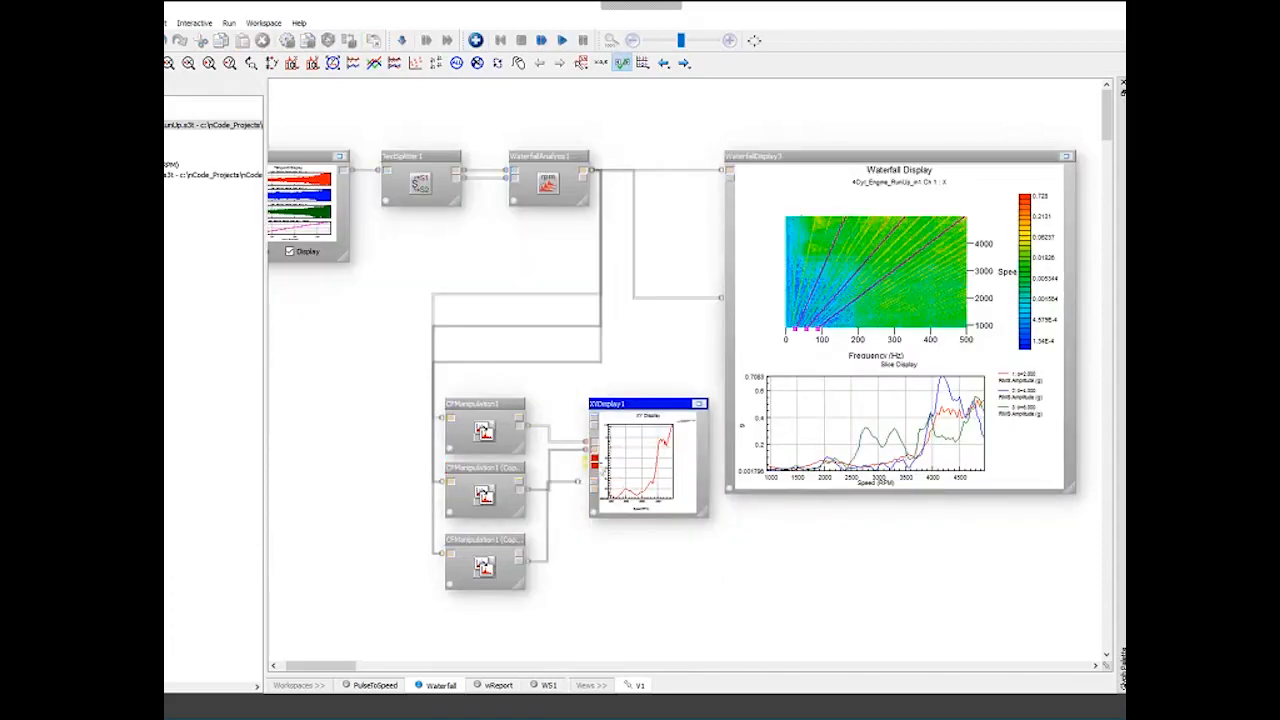
pyautogui.moveTo(537, 563); pyautogui.dragTo(592, 461)
pyautogui.moveTo(612, 402); pyautogui.dragTo(604, 458)
# - Set the XY display's overlay count to 3 and run the workflow
pyautogui.click(643, 62)
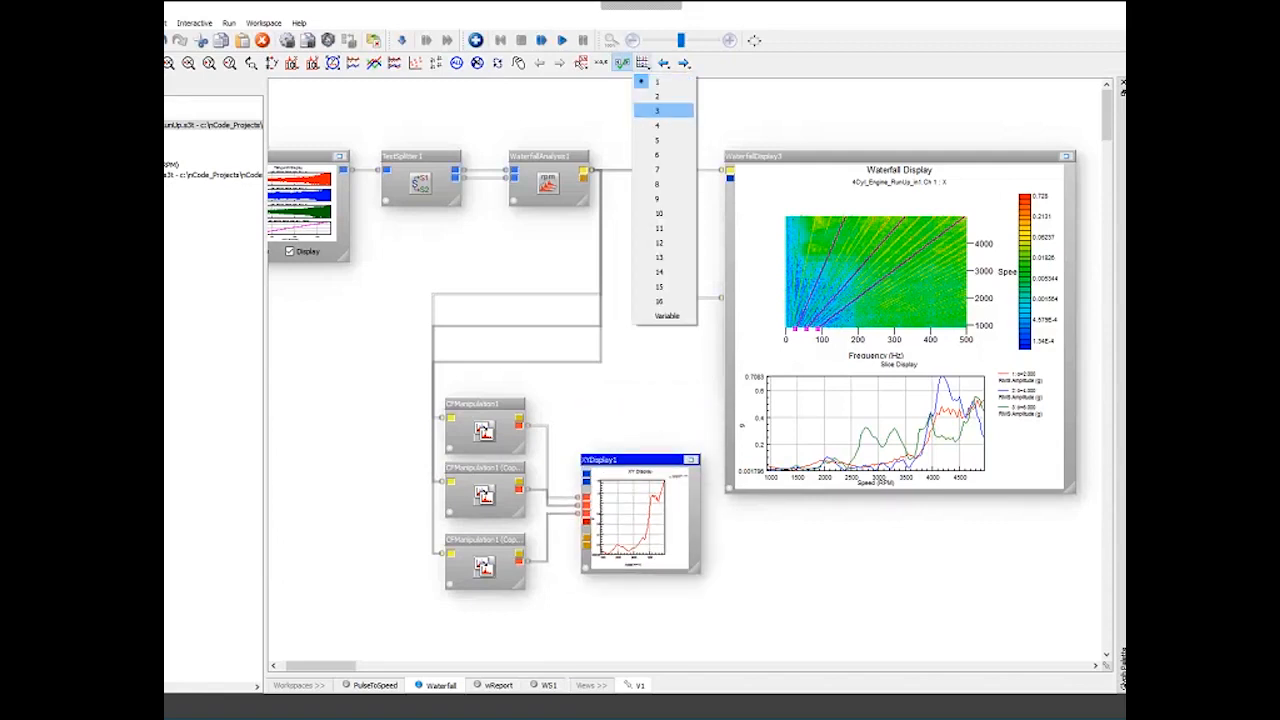
pyautogui.click(661, 116)
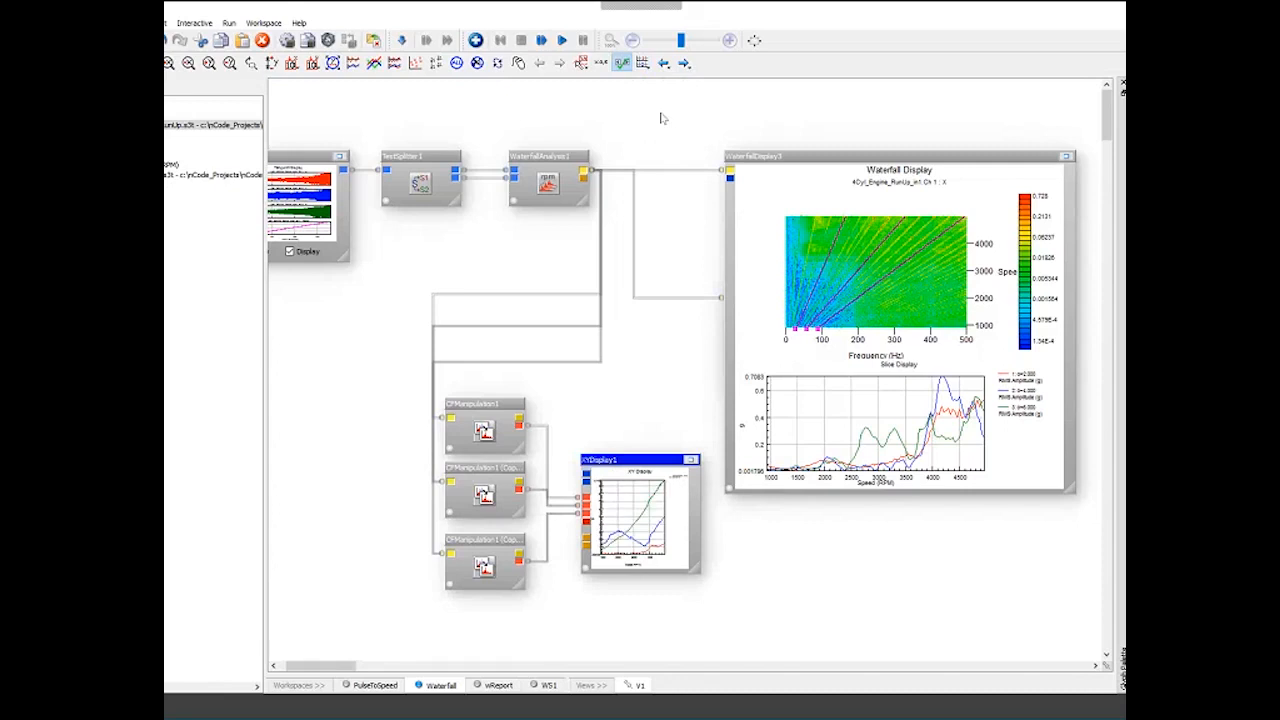
pyautogui.click(562, 40)
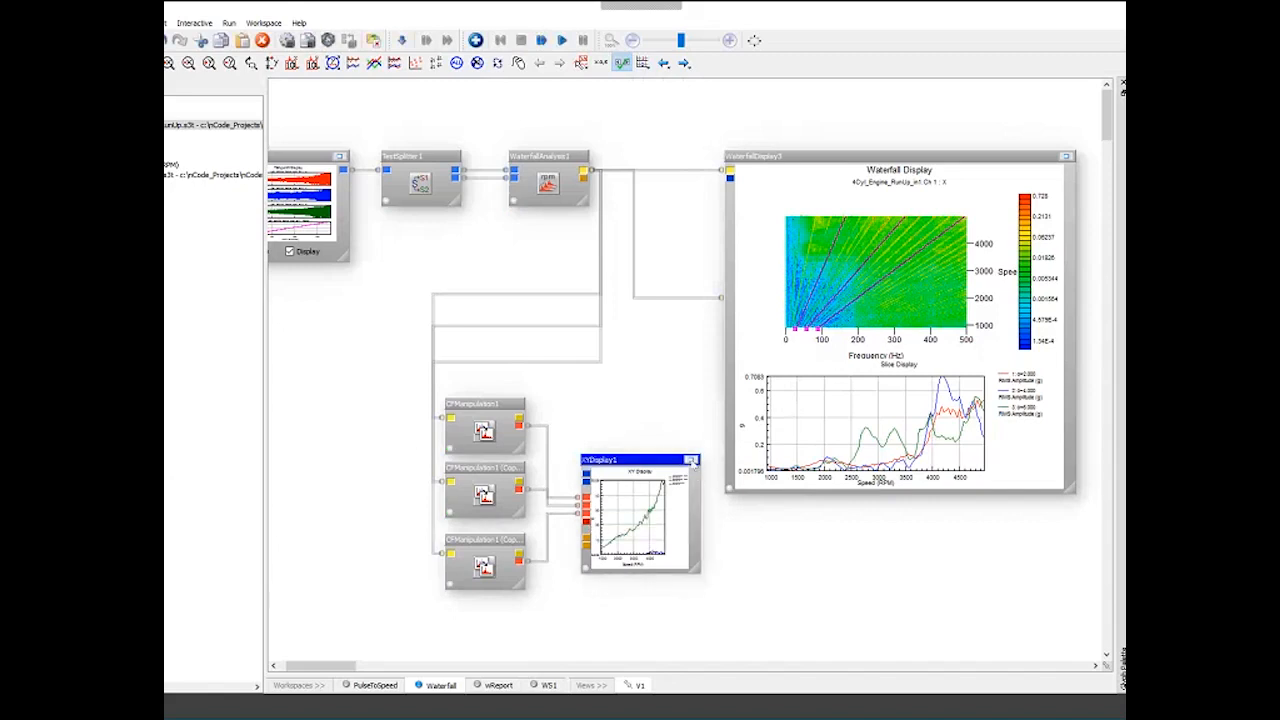
# - Maximize the XY display and switch its Y axis to a logarithmic scale
pyautogui.click(691, 460)
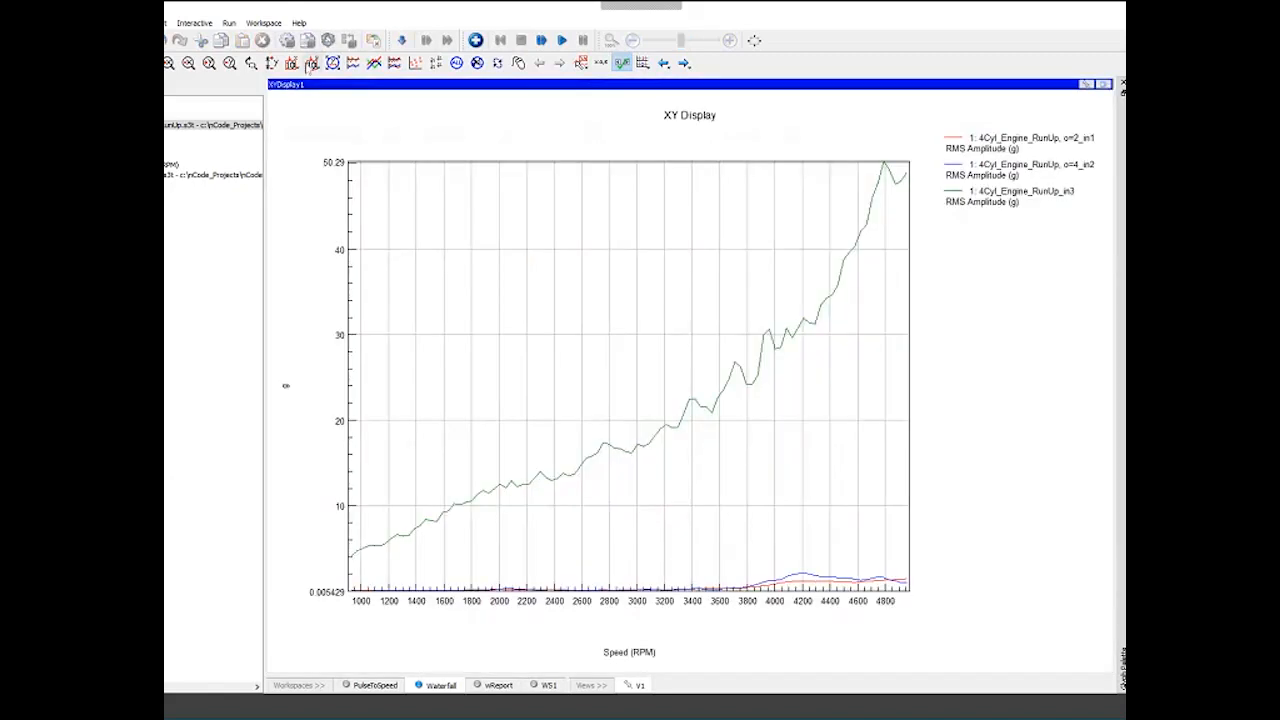
pyautogui.click(312, 62)
pyautogui.click(330, 97)
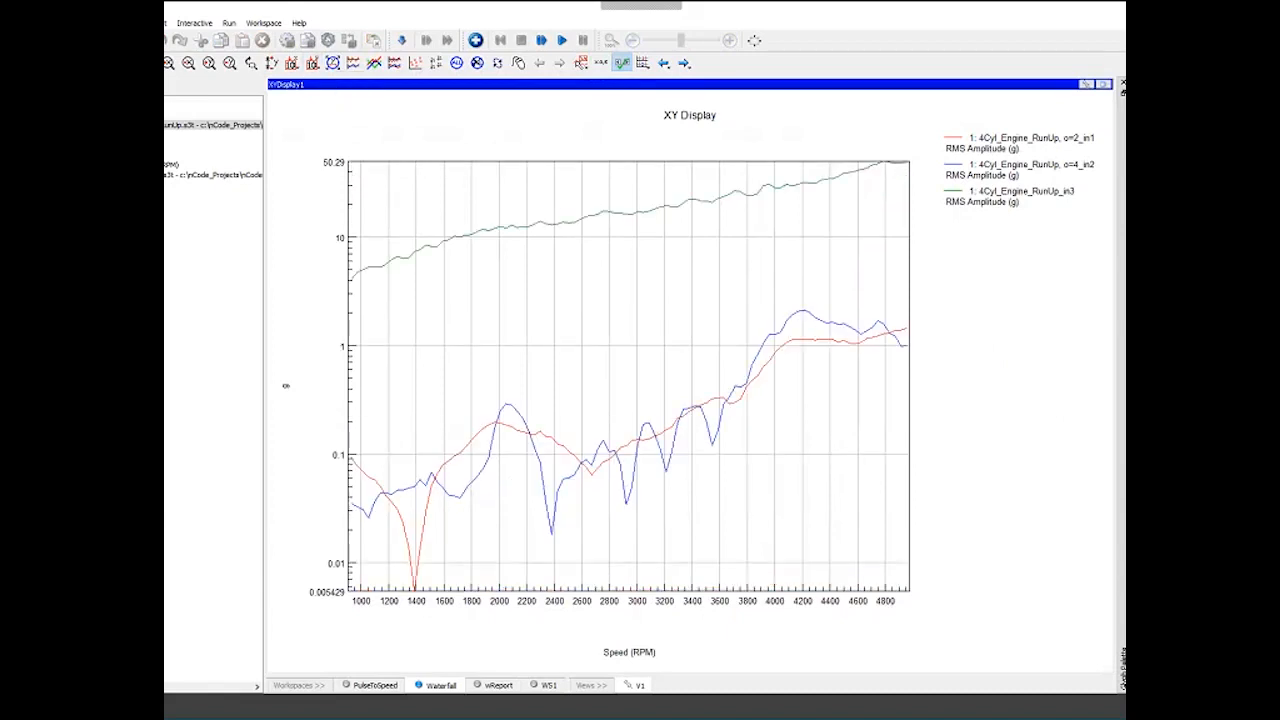
# - Paste another CF manipulation copy and connect its output to the XY display's fourth histogram input
pyautogui.click(1102, 84)
pyautogui.click(488, 490)
pyautogui.hotkey('ctrl', 'v')
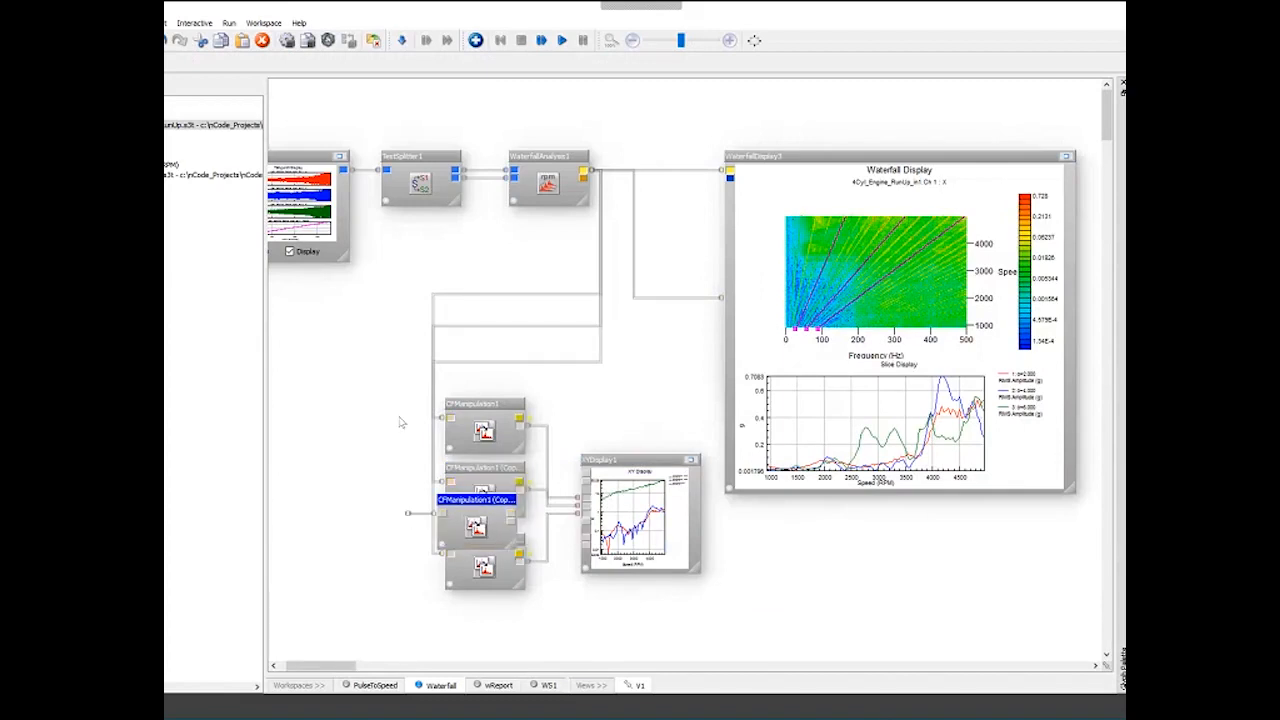
pyautogui.moveTo(513, 519); pyautogui.dragTo(586, 522)
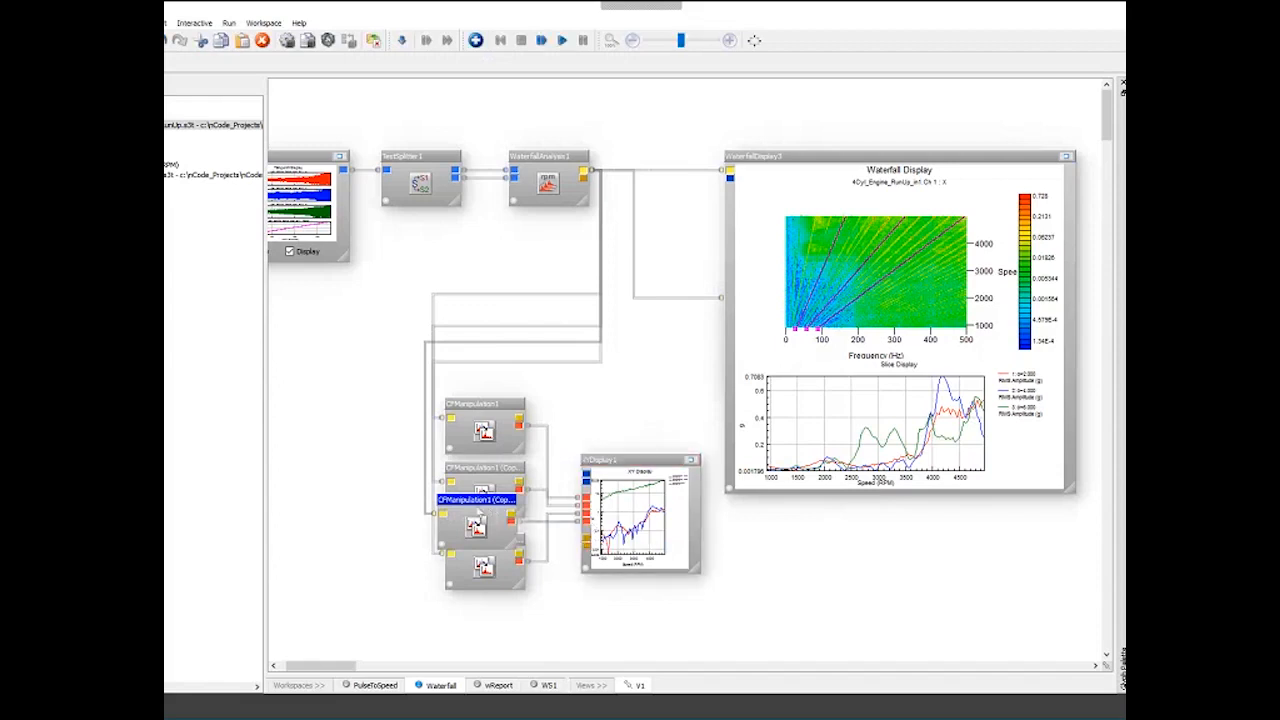
# - Set the fourth CF manipulation's order value to 6 and confirm
pyautogui.doubleClick(477, 520)
pyautogui.click(561, 308)
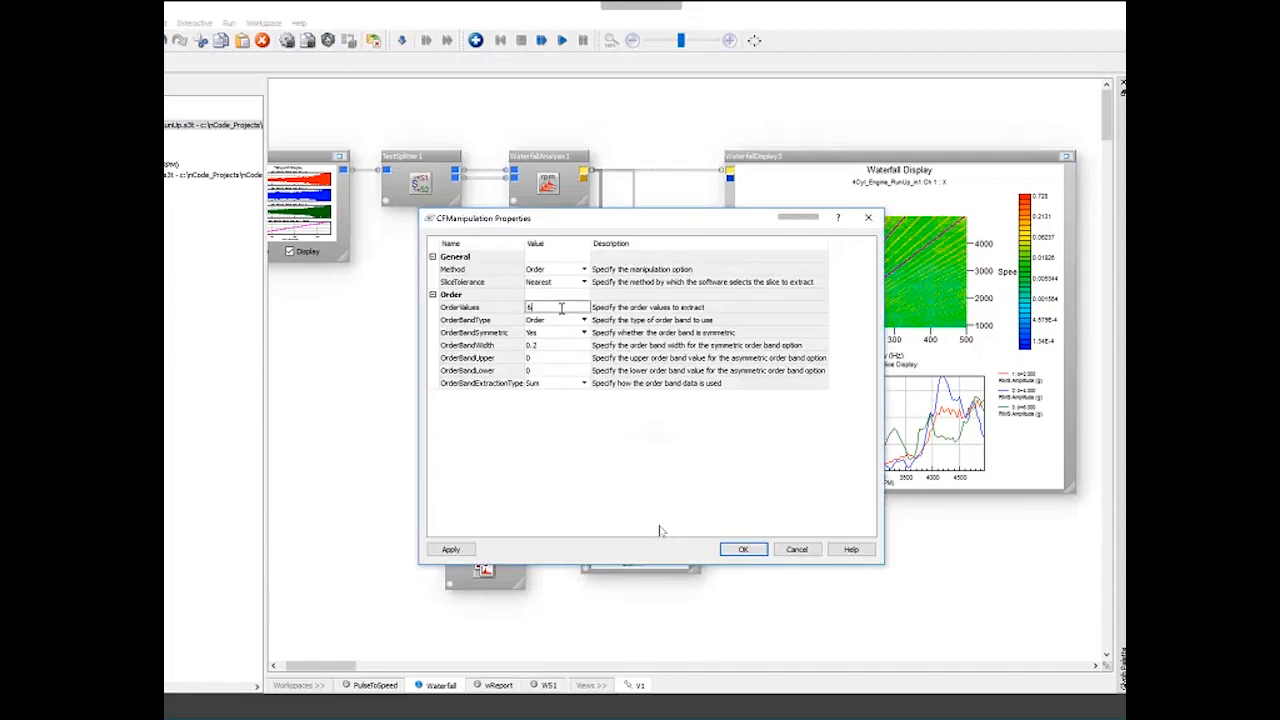
pyautogui.write('6')
pyautogui.click(743, 549)
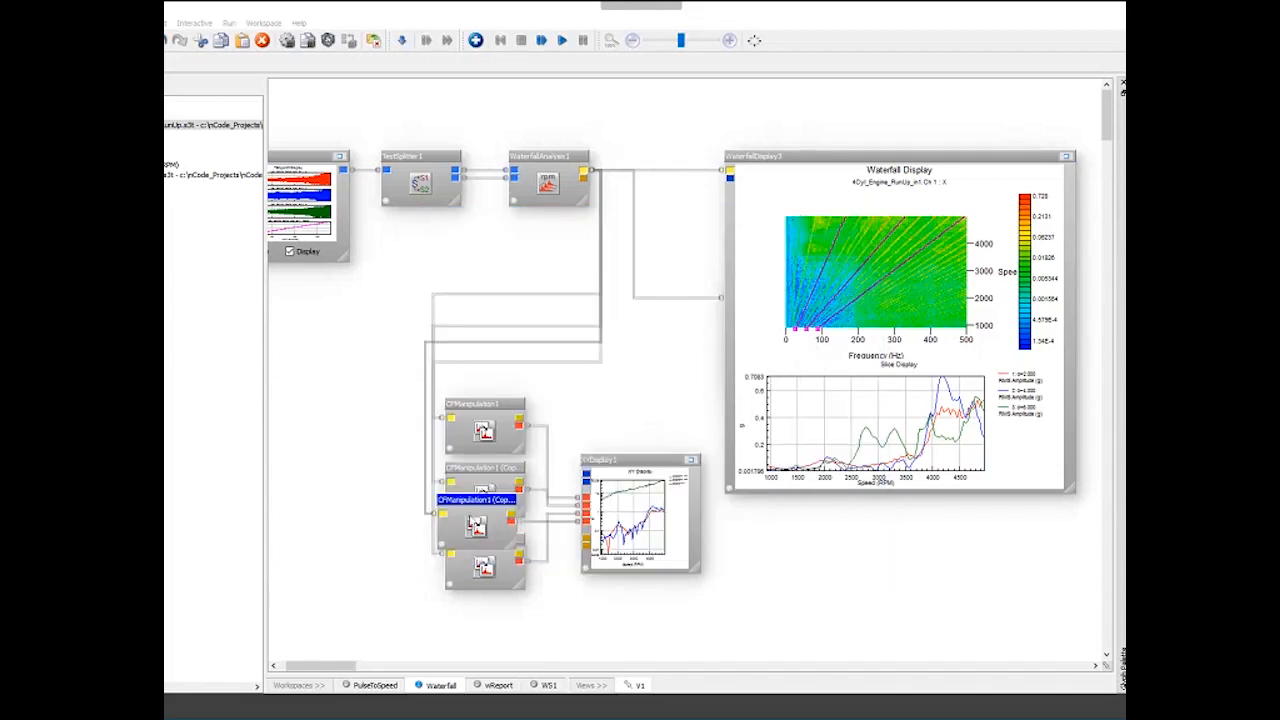
# - Rearrange the CF manipulation glyphs so they stack below one another
pyautogui.moveTo(478, 541); pyautogui.dragTo(505, 536)
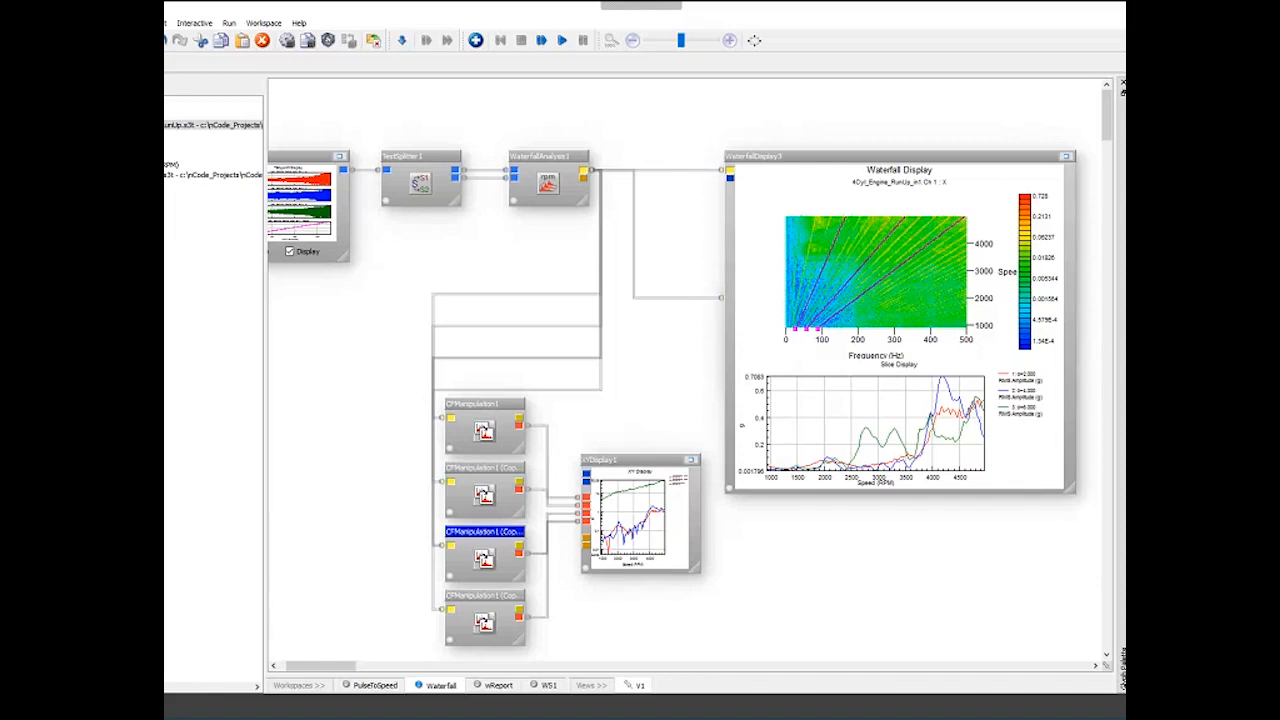
pyautogui.click(337, 655)
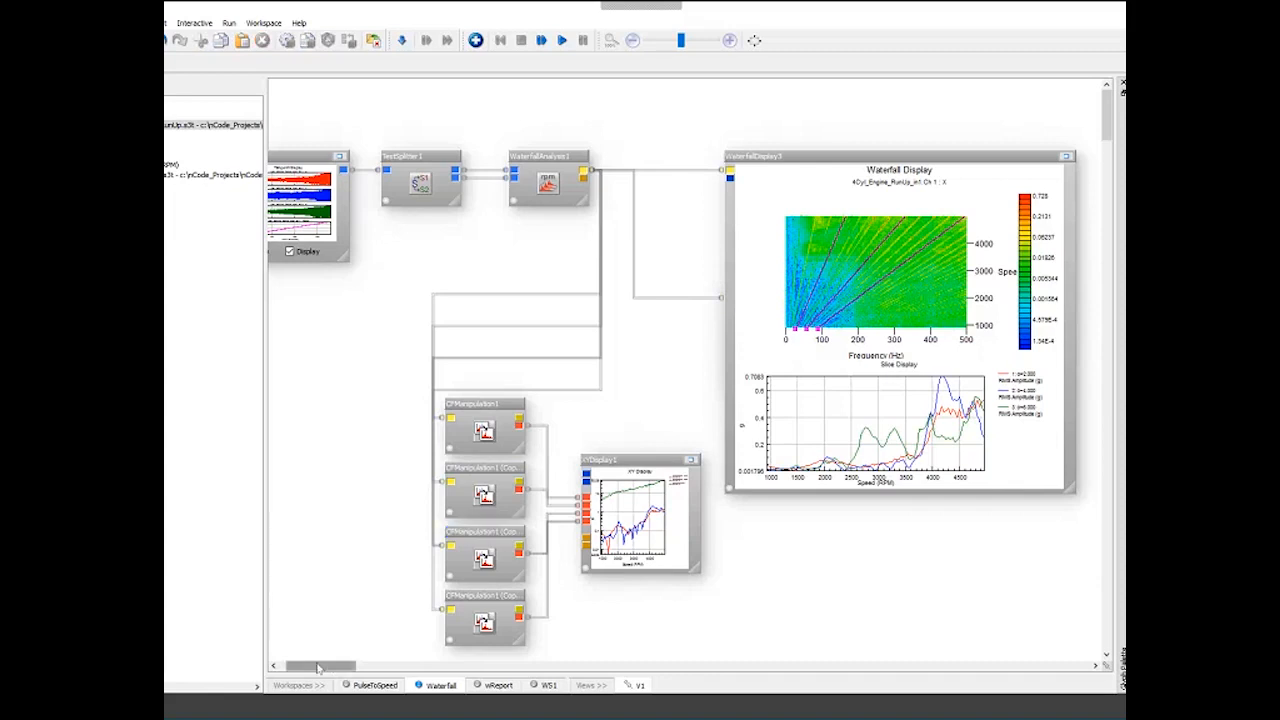
pyautogui.moveTo(318, 668); pyautogui.dragTo(300, 668)
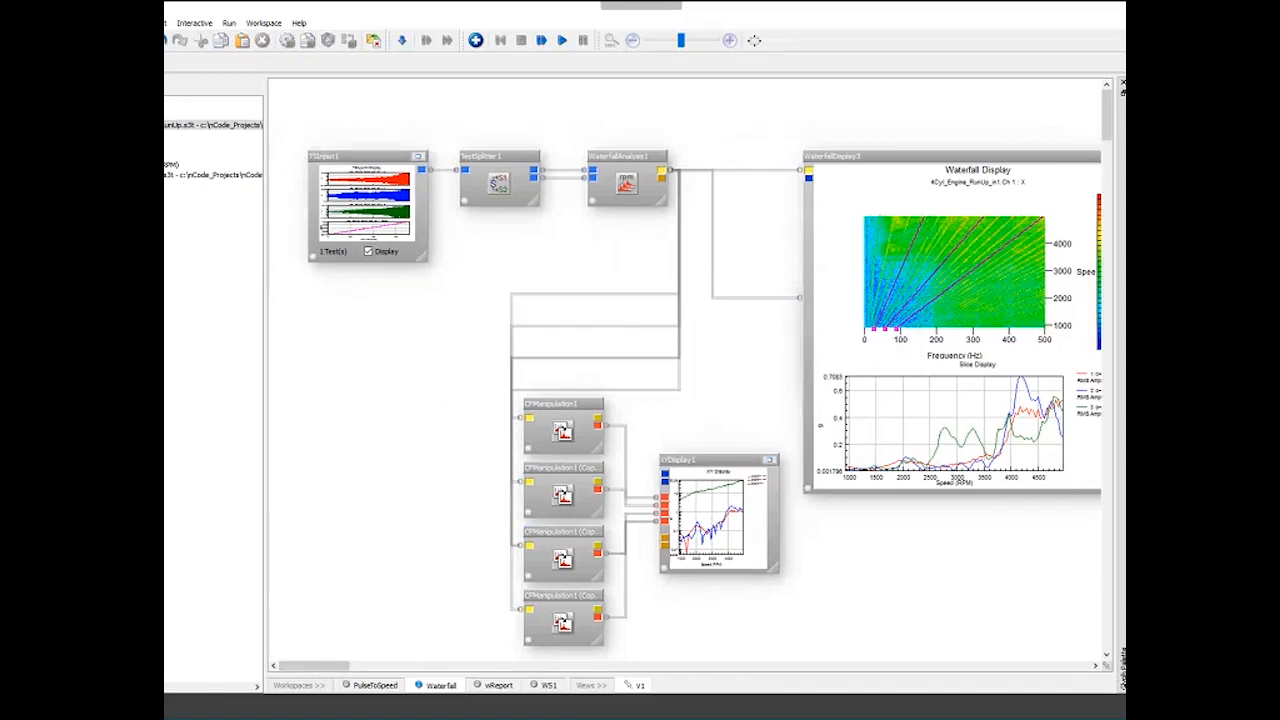
# - Set the XY display's overlay count to 4 and rerun the workflow
pyautogui.click(718, 459)
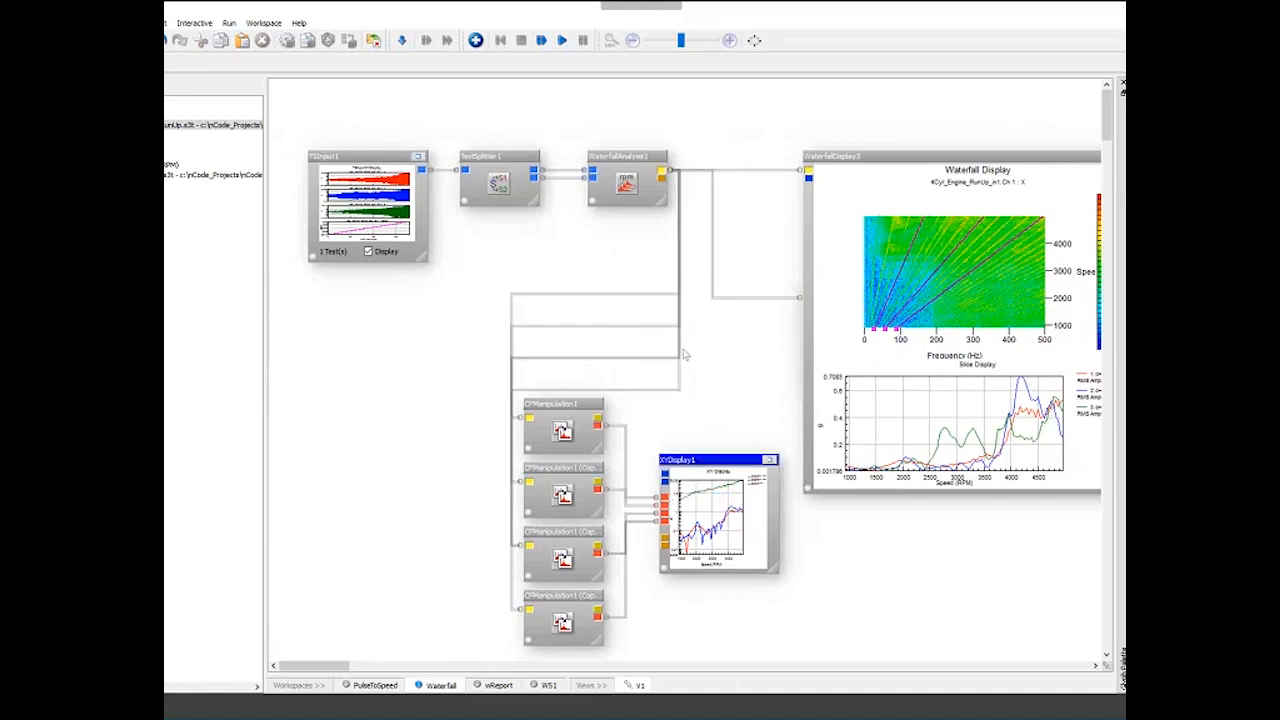
pyautogui.click(642, 63)
pyautogui.click(657, 125)
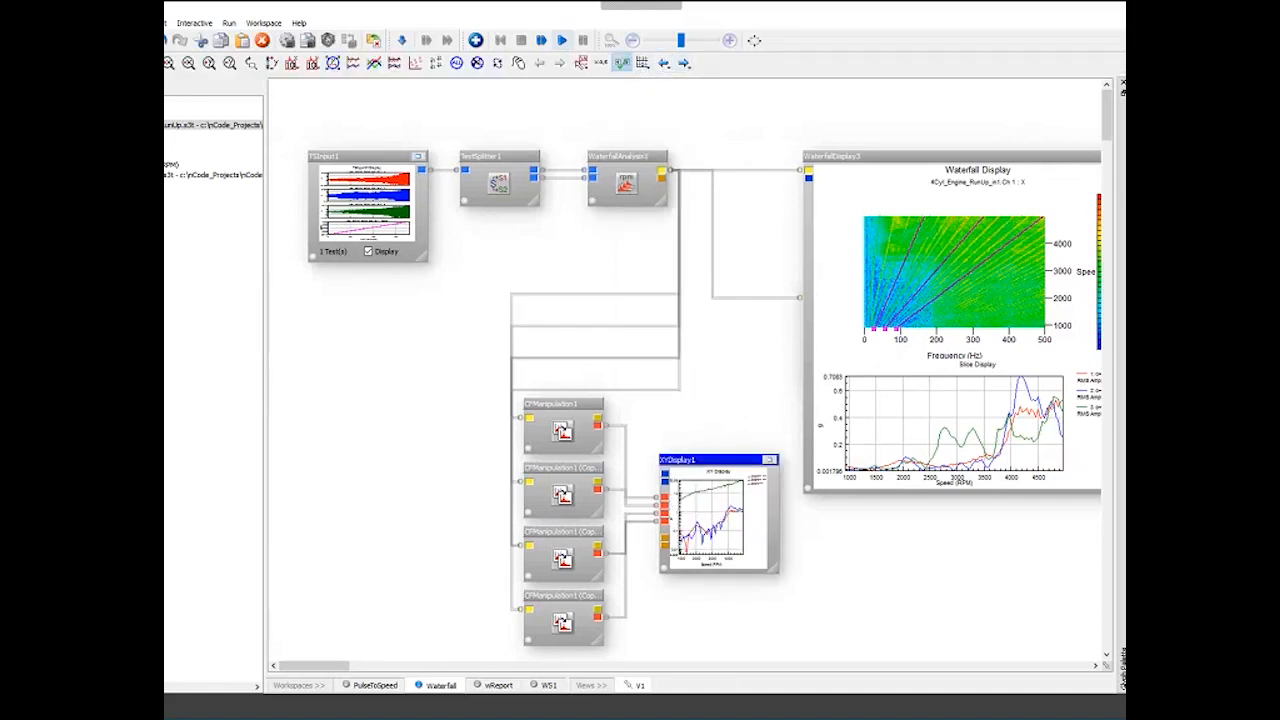
pyautogui.click(562, 40)
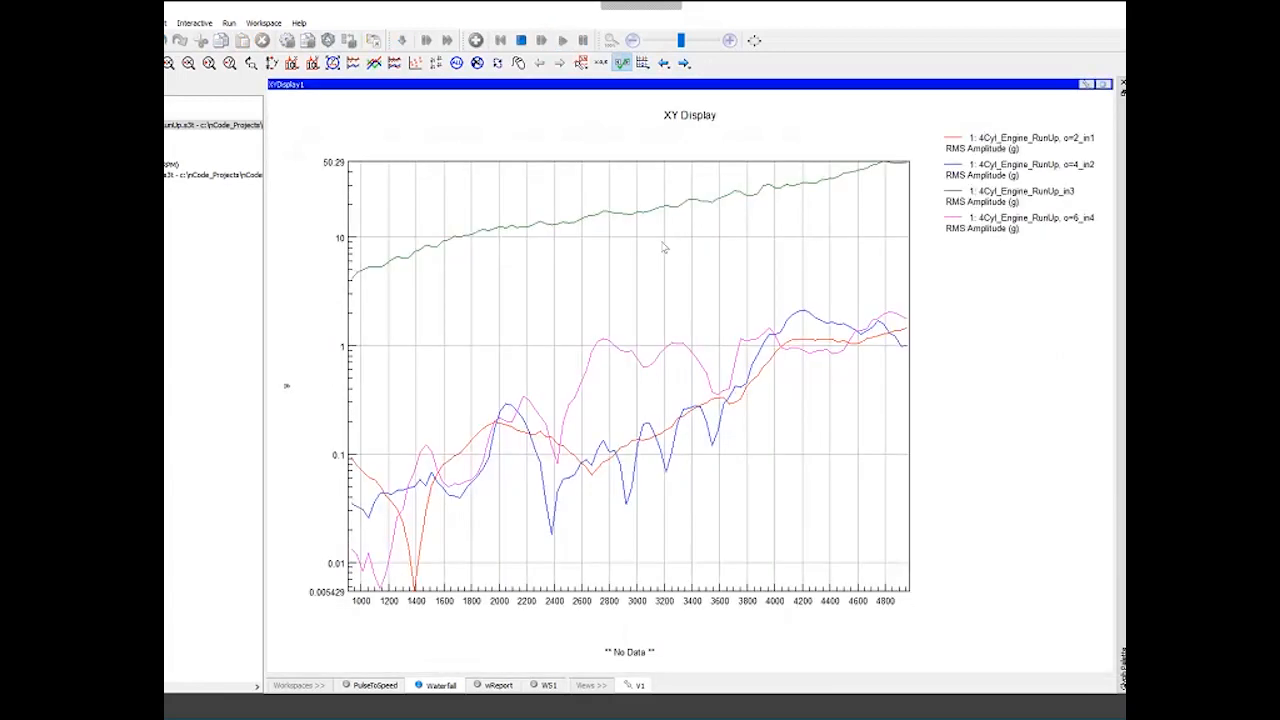
# - Step through the tests in the maximized XY display to compare the order slices
pyautogui.click(663, 62)
pyautogui.click(684, 62)
pyautogui.click(684, 62)
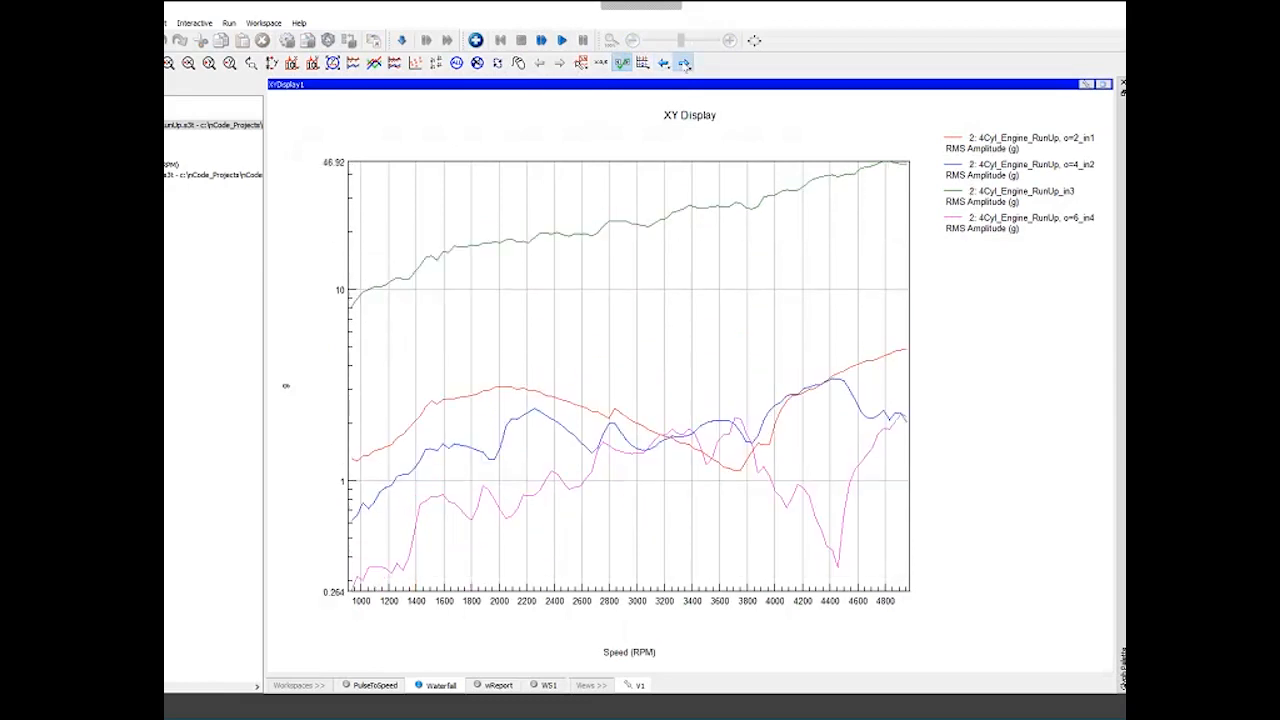
pyautogui.click(684, 62)
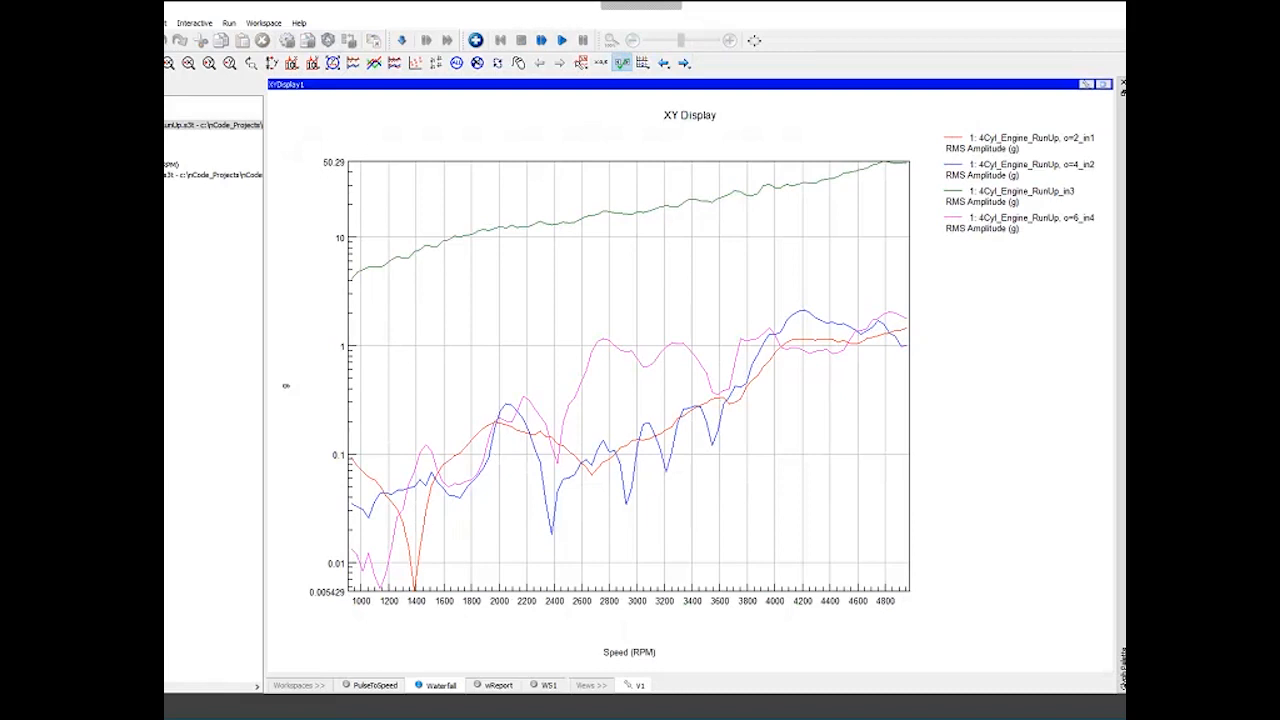
pyautogui.click(1086, 84)
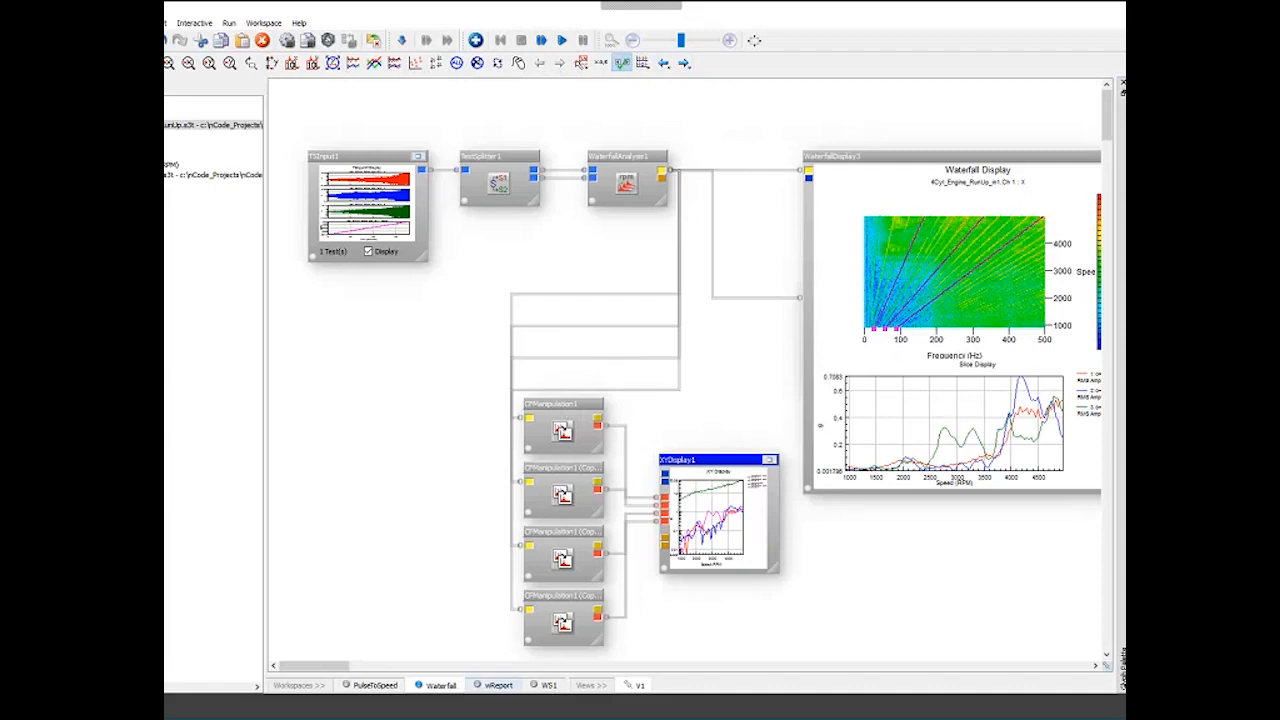
# - Open the wReport workspace and load the run-up data file into the time-series input
pyautogui.click(494, 686)
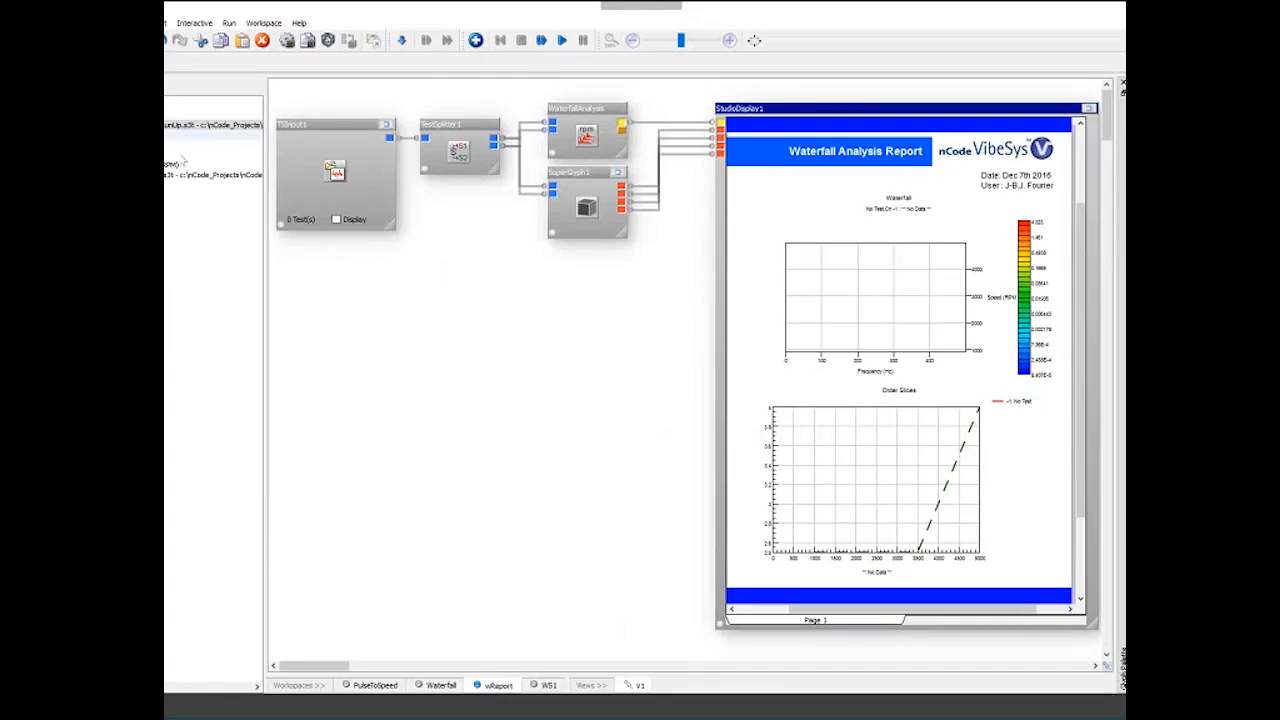
pyautogui.moveTo(220, 126); pyautogui.dragTo(336, 174)
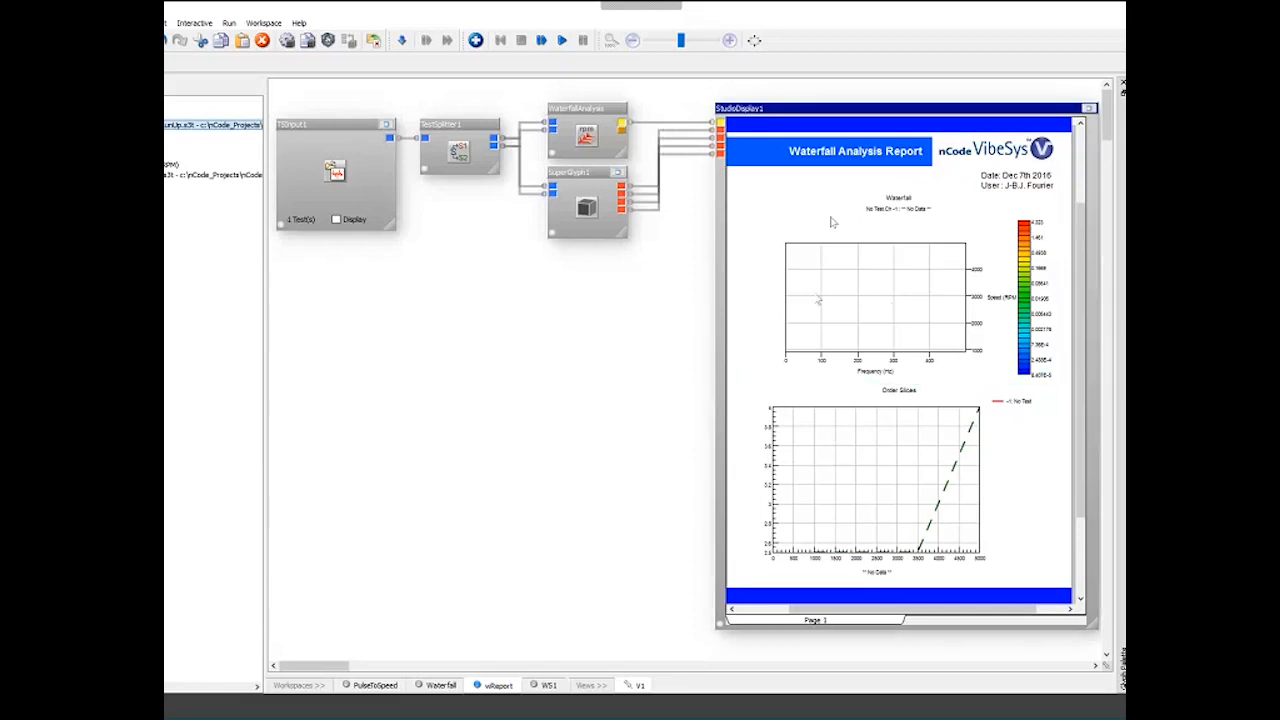
# - Run the report workflow to populate the waterfall analysis report
pyautogui.rightClick(755, 200)
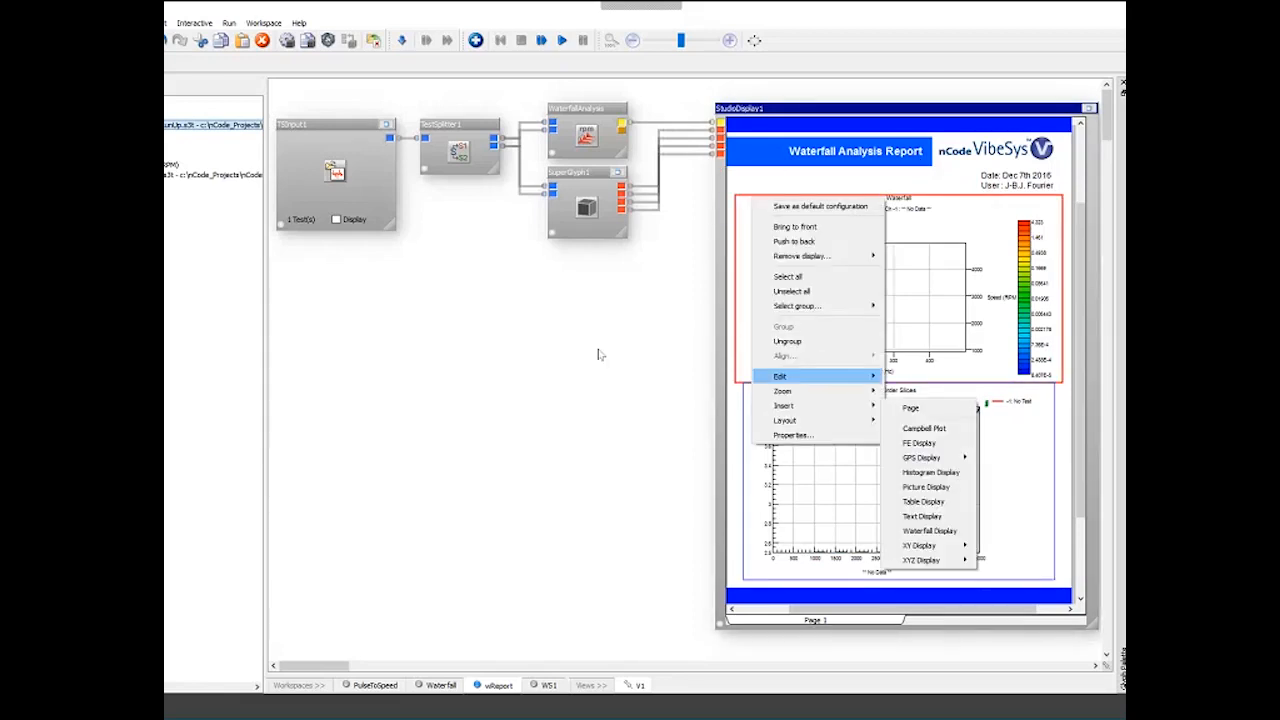
pyautogui.click(600, 355)
pyautogui.click(564, 42)
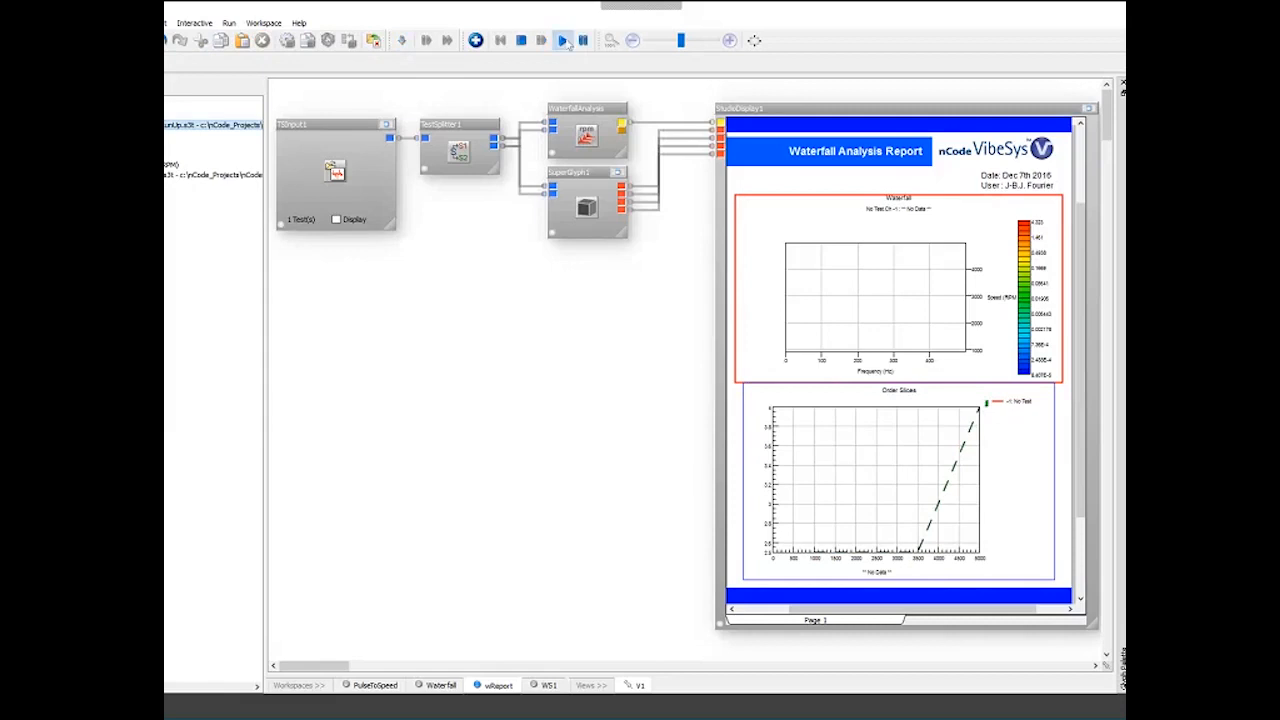
# - Examine the waterfall analysis and SuperGlyph glyphs that feed the report
pyautogui.click(574, 120)
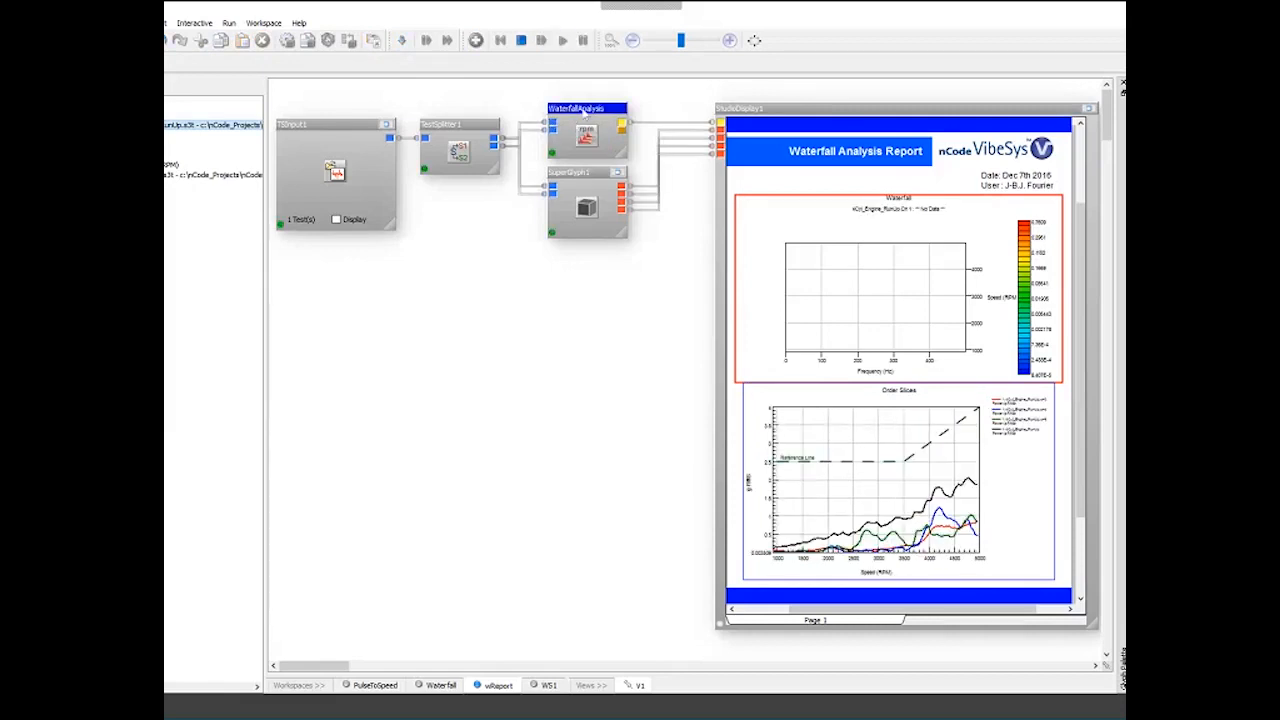
pyautogui.click(566, 200)
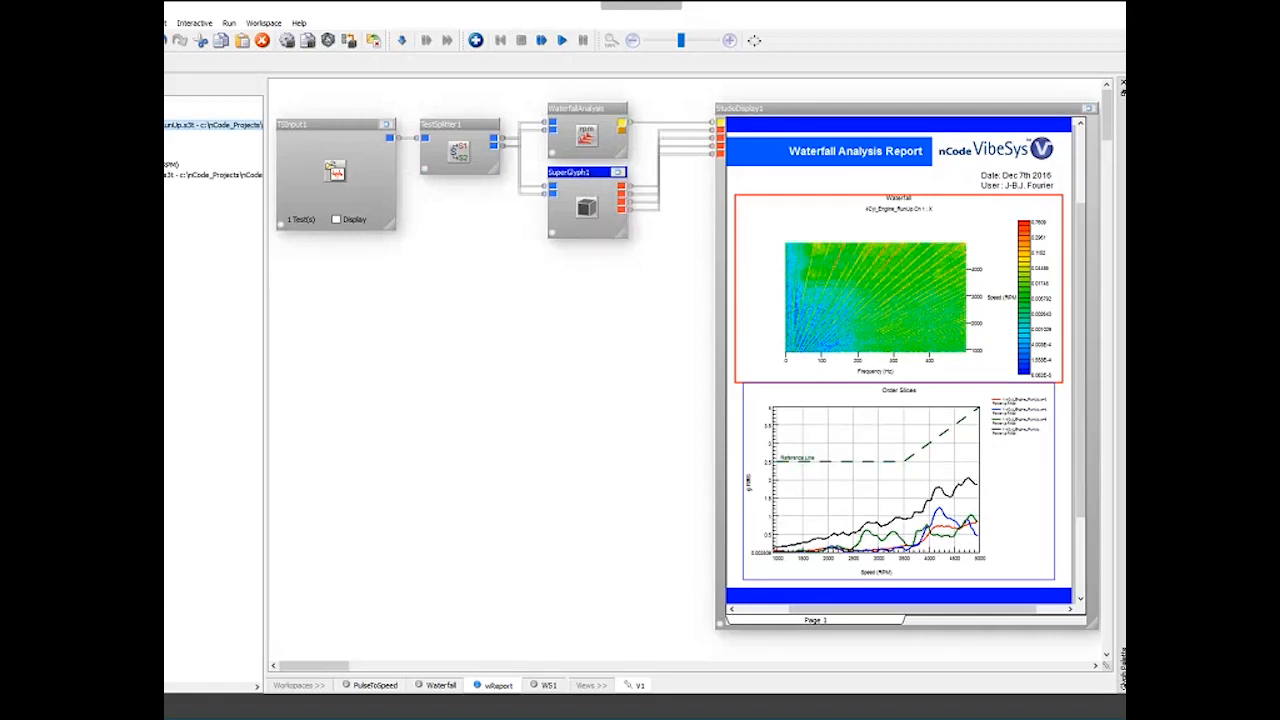
pyautogui.moveTo(459, 80); pyautogui.dragTo(556, 198)
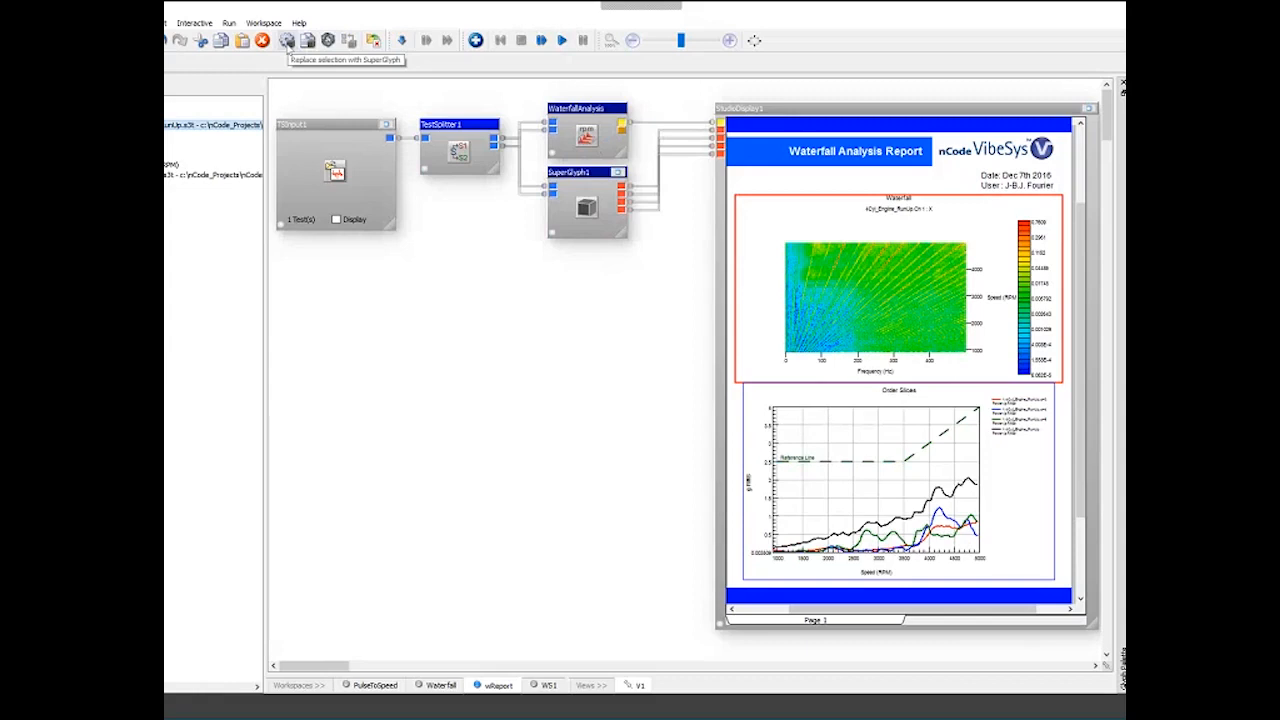
pyautogui.rightClick(572, 206)
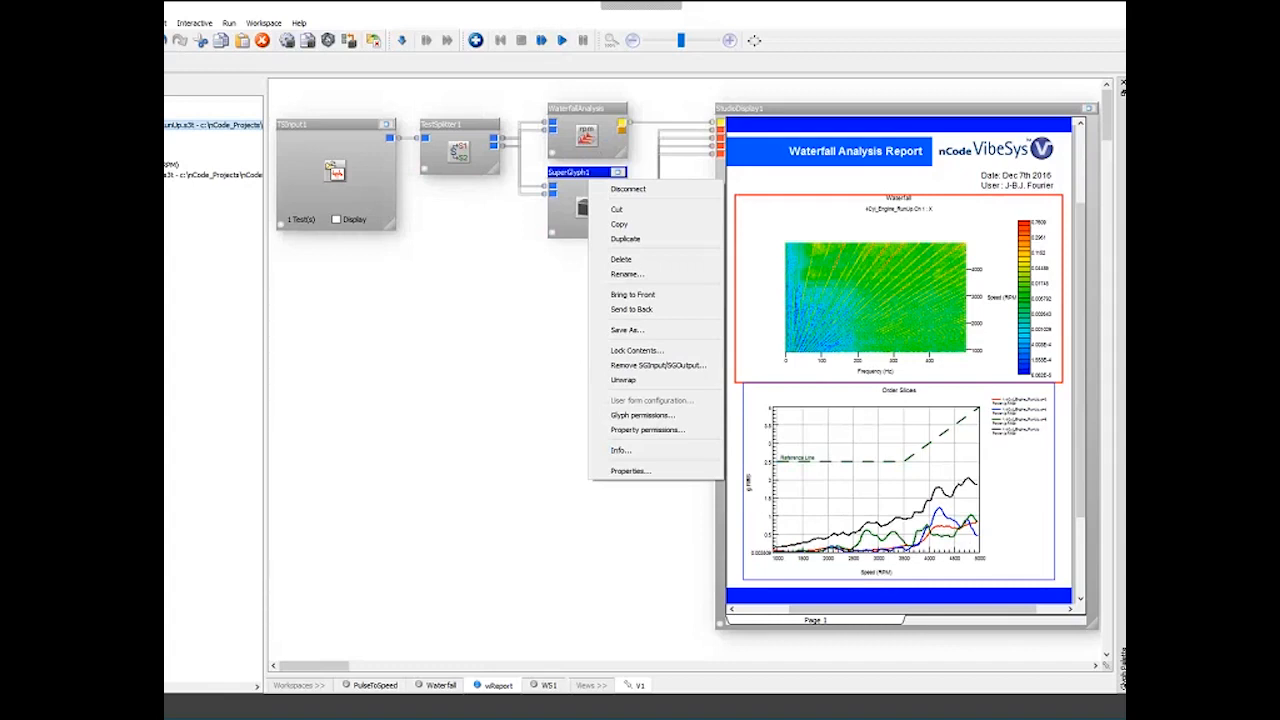
pyautogui.press('Escape')
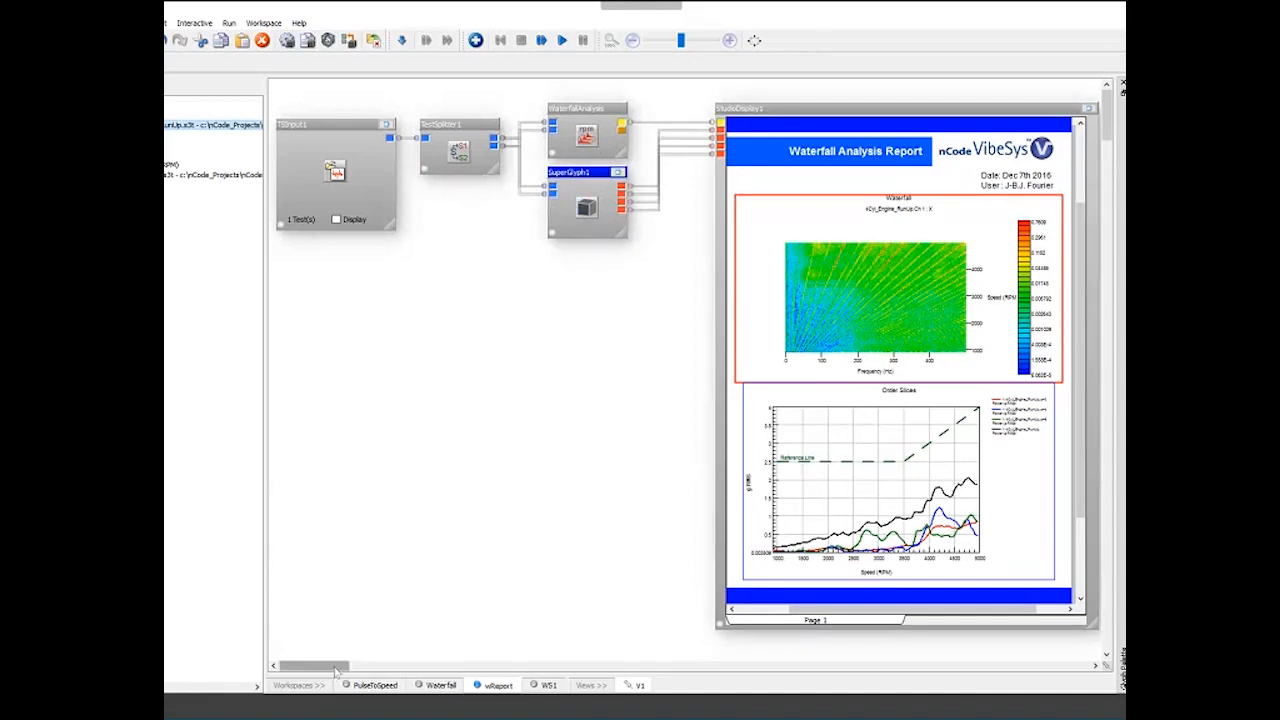
pyautogui.moveTo(336, 666); pyautogui.dragTo(341, 666)
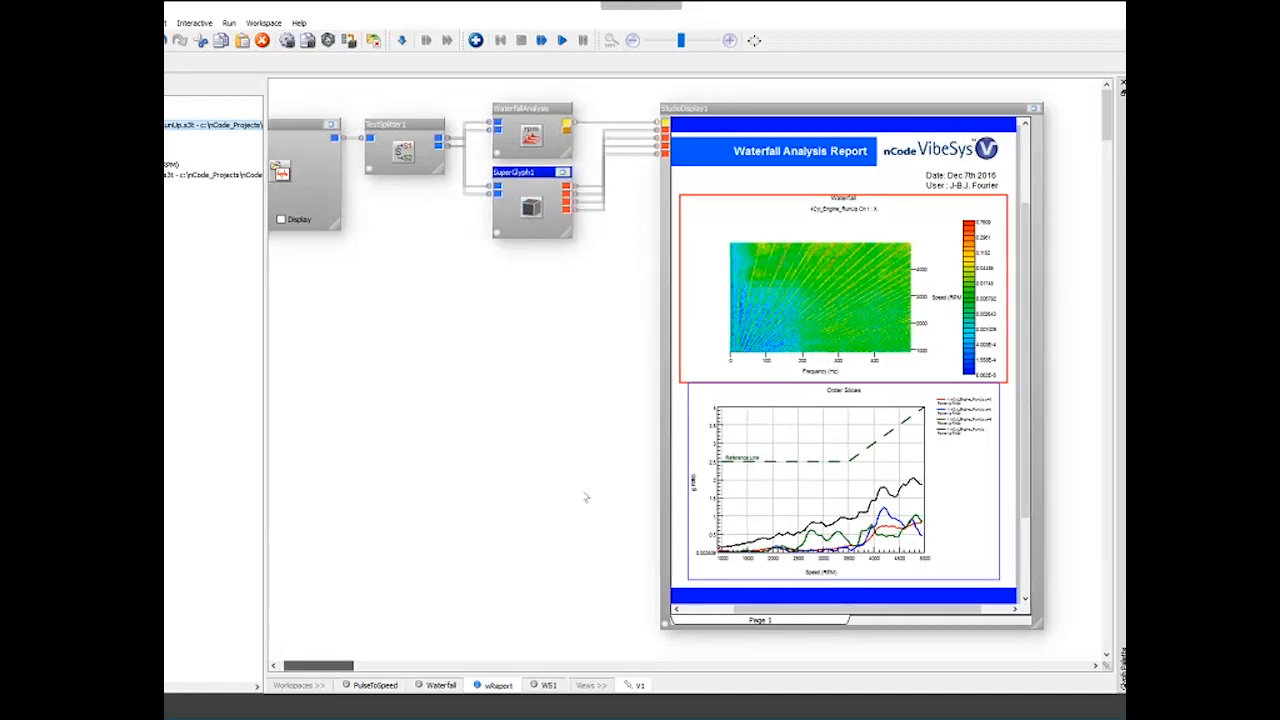
# - Step through the tests in the waterfall analysis report to compare the results
pyautogui.click(586, 497)
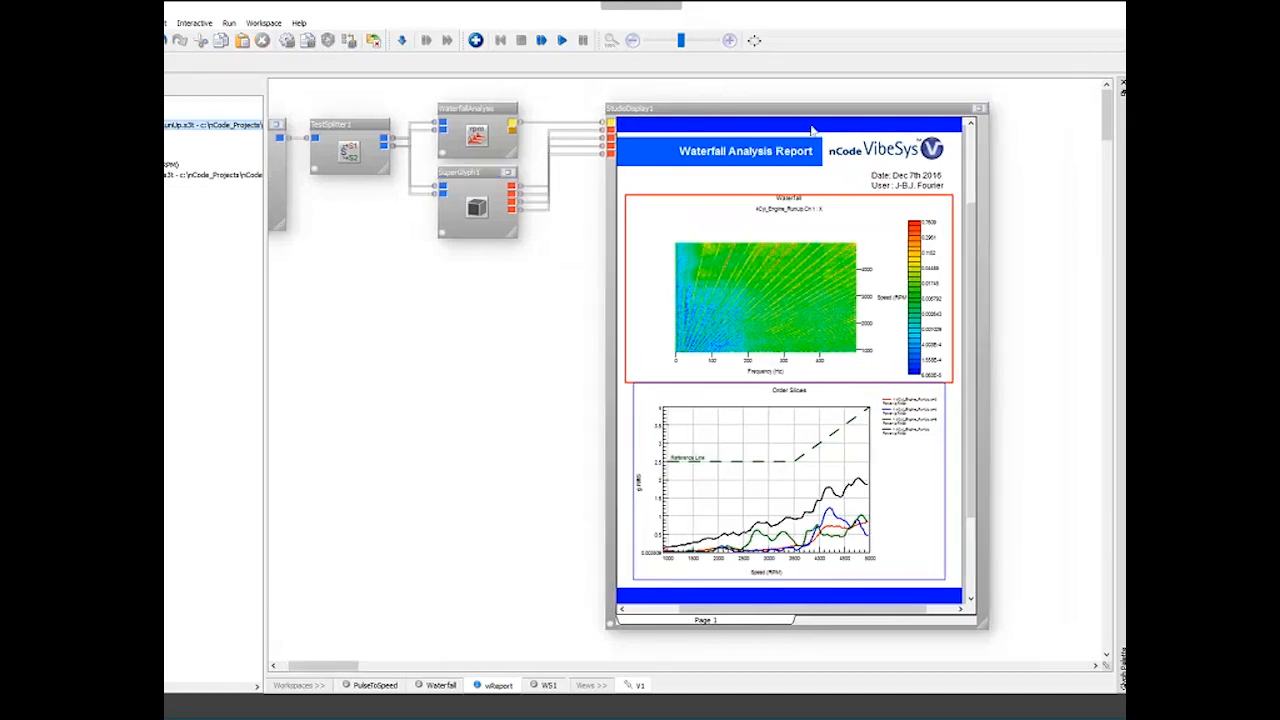
pyautogui.click(800, 245)
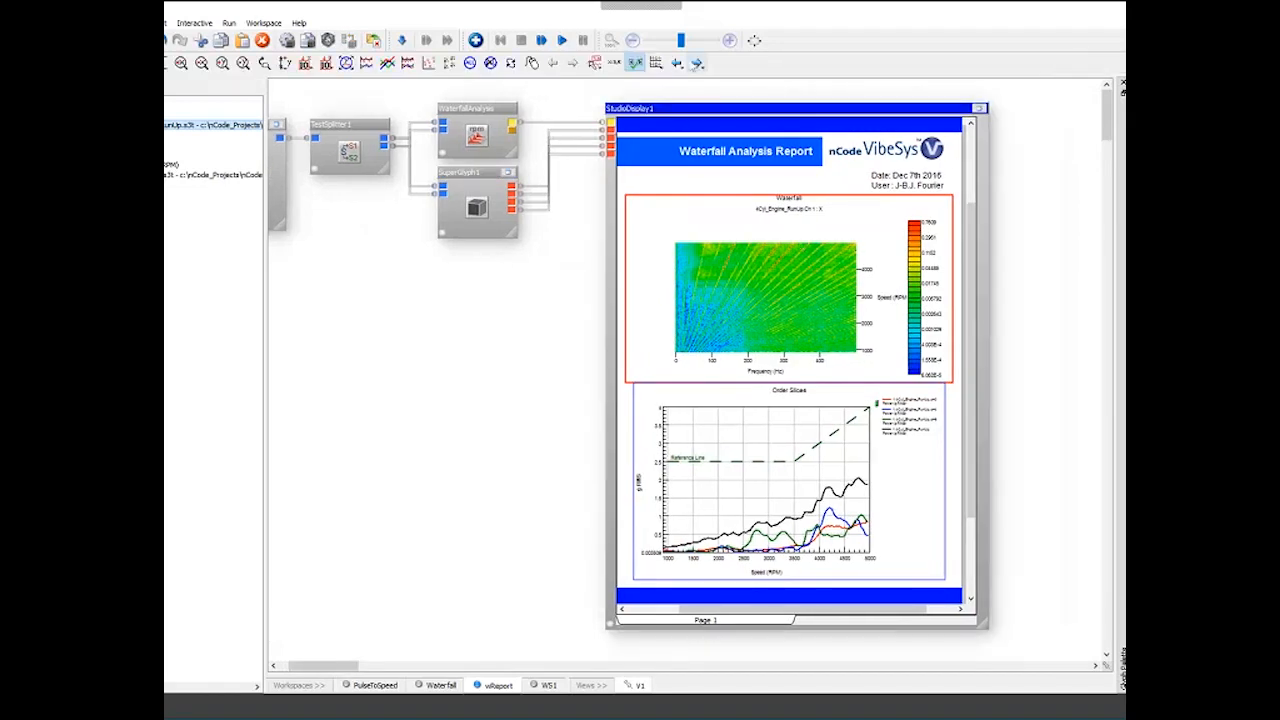
pyautogui.click(697, 65)
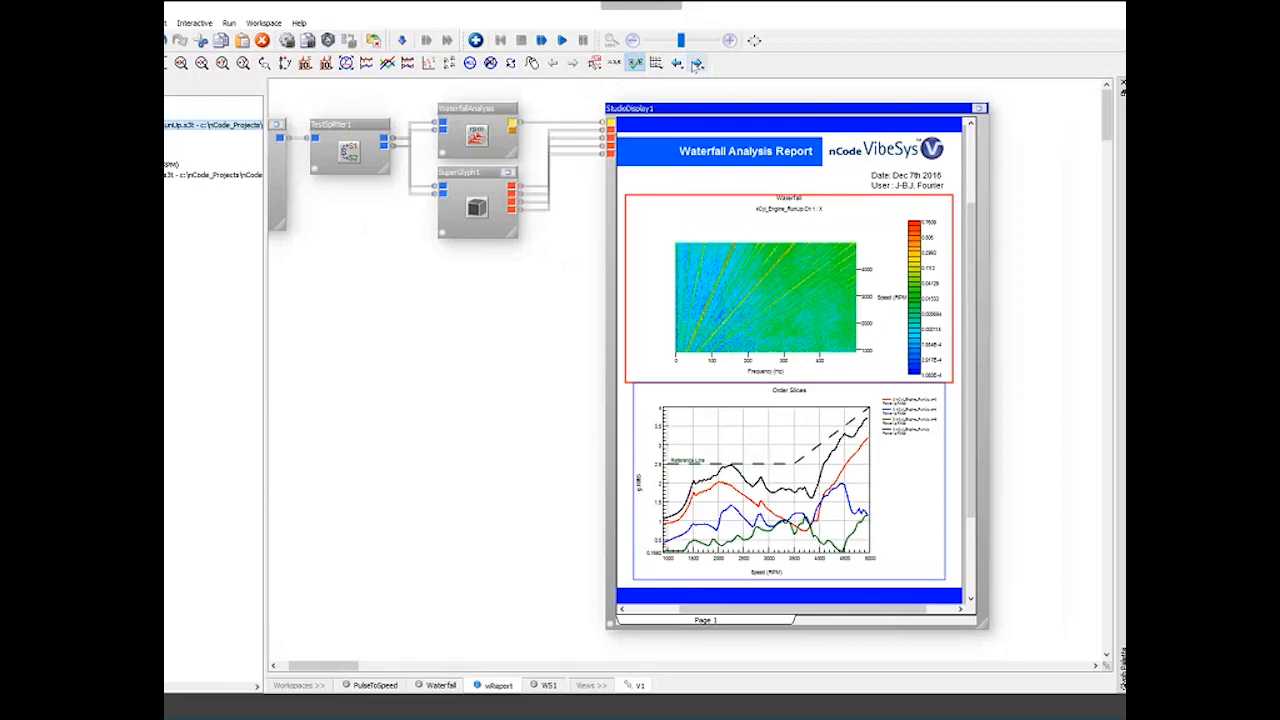
pyautogui.click(697, 65)
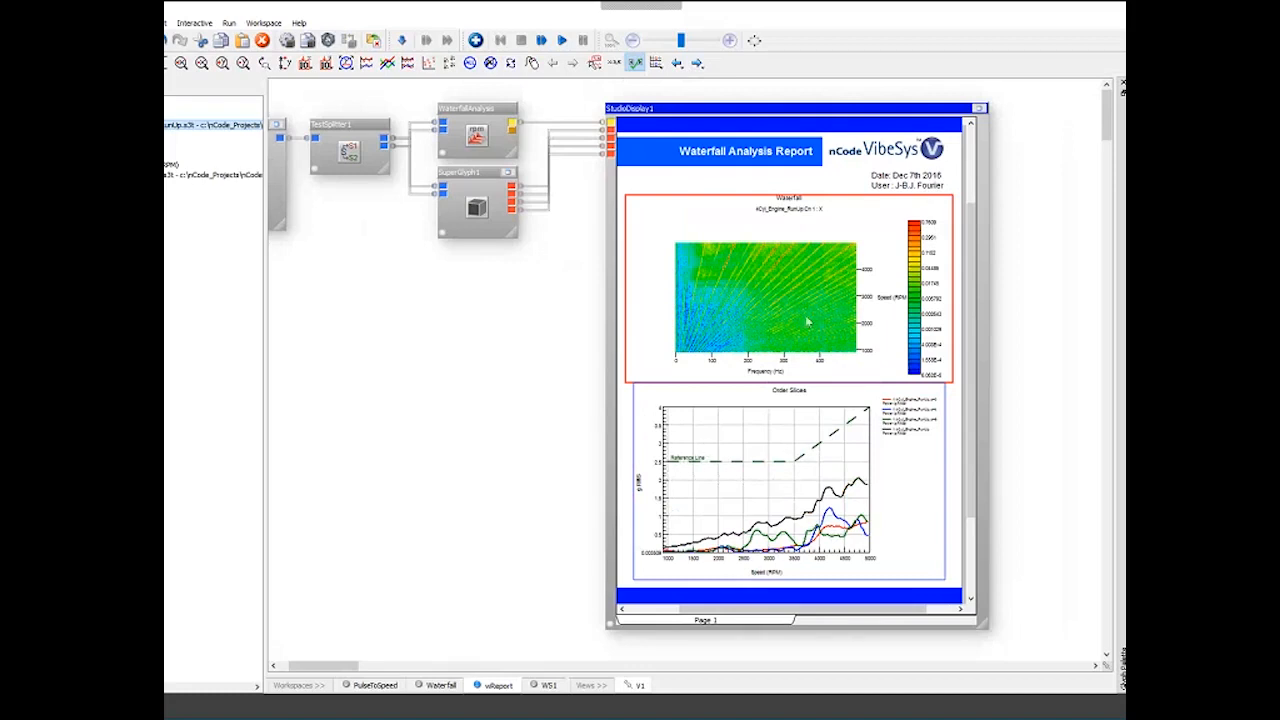
# - Move the report display slightly to the left on the workspace canvas
pyautogui.click(847, 472)
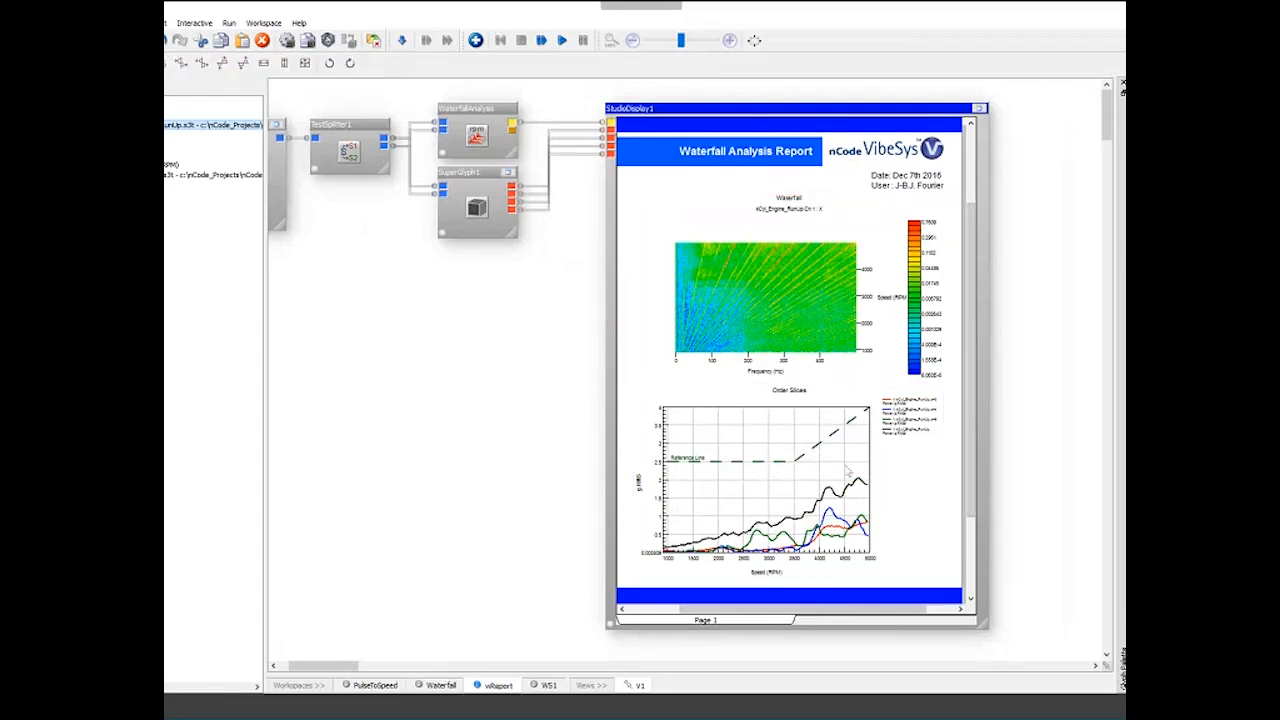
pyautogui.click(640, 110)
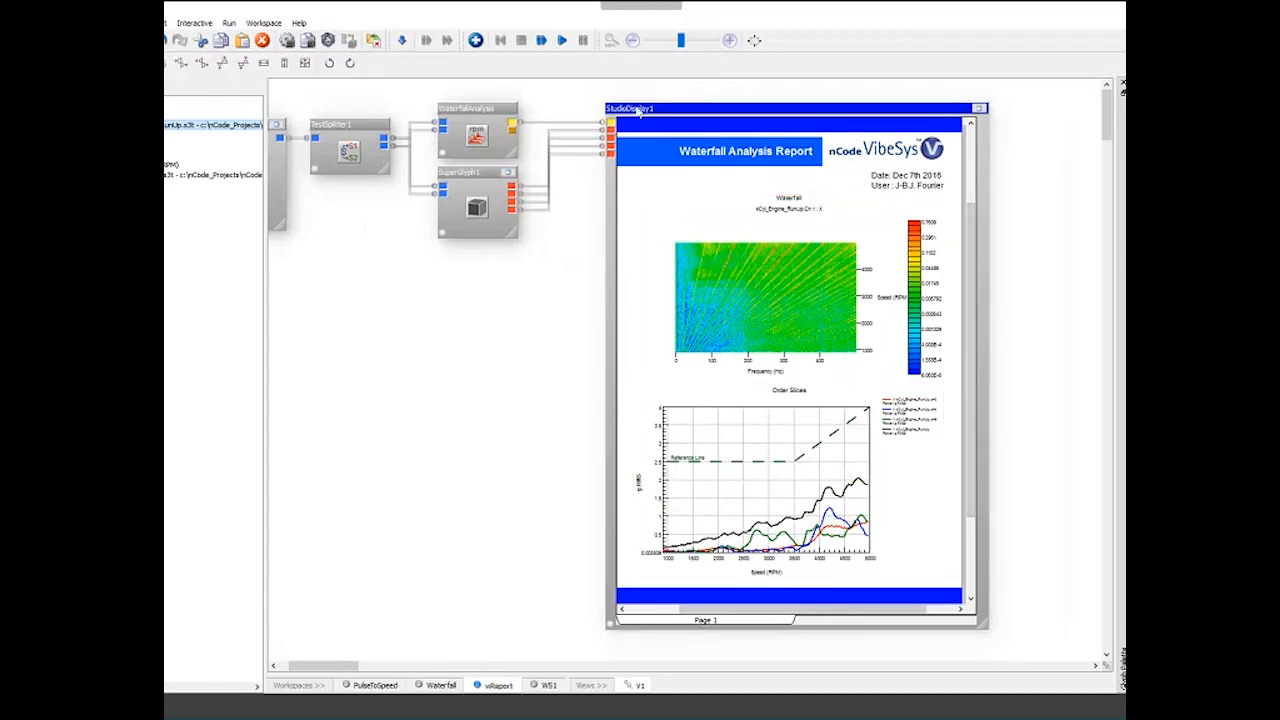
pyautogui.moveTo(638, 111); pyautogui.dragTo(622, 111)
pyautogui.click(621, 241)
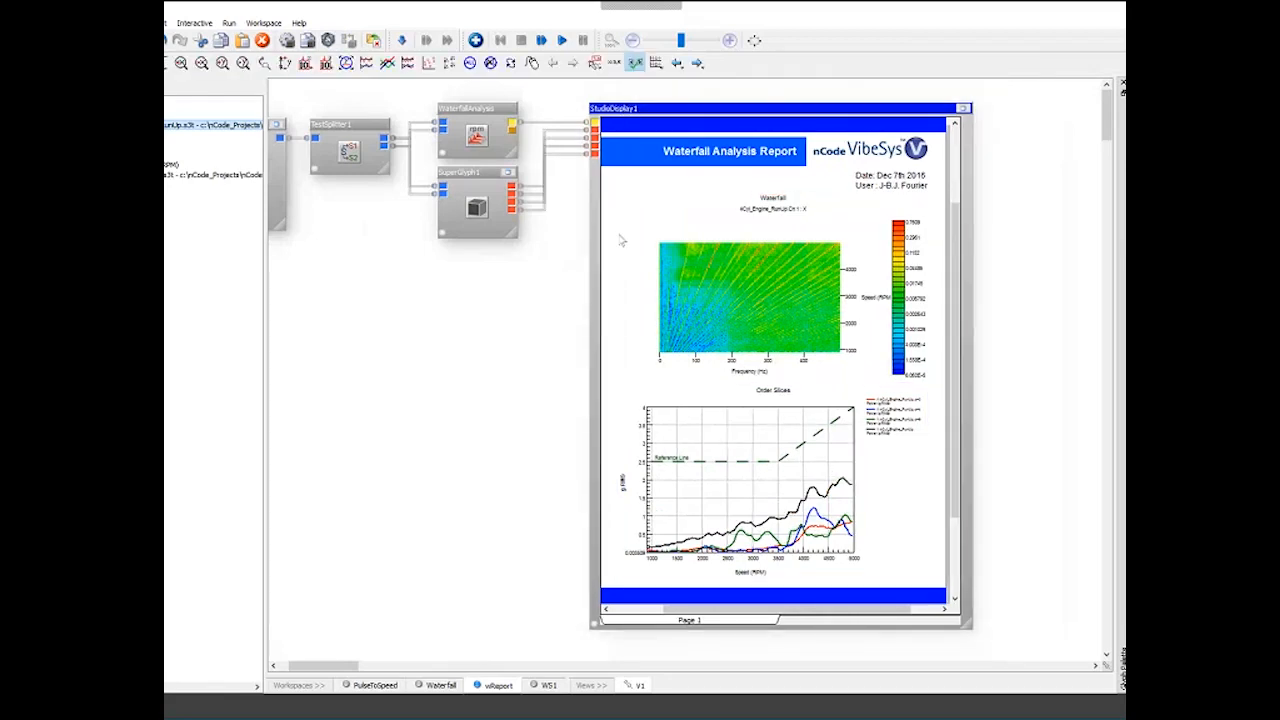
pyautogui.rightClick(631, 184)
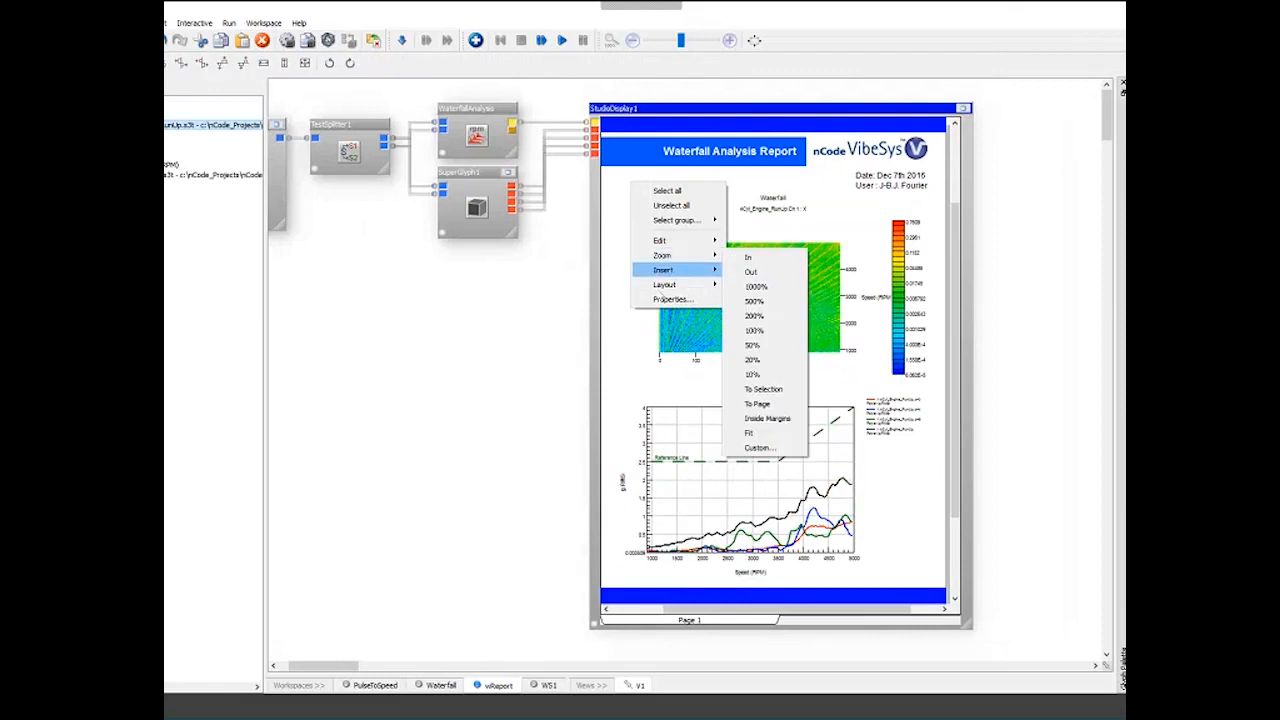
pyautogui.moveTo(670, 270)
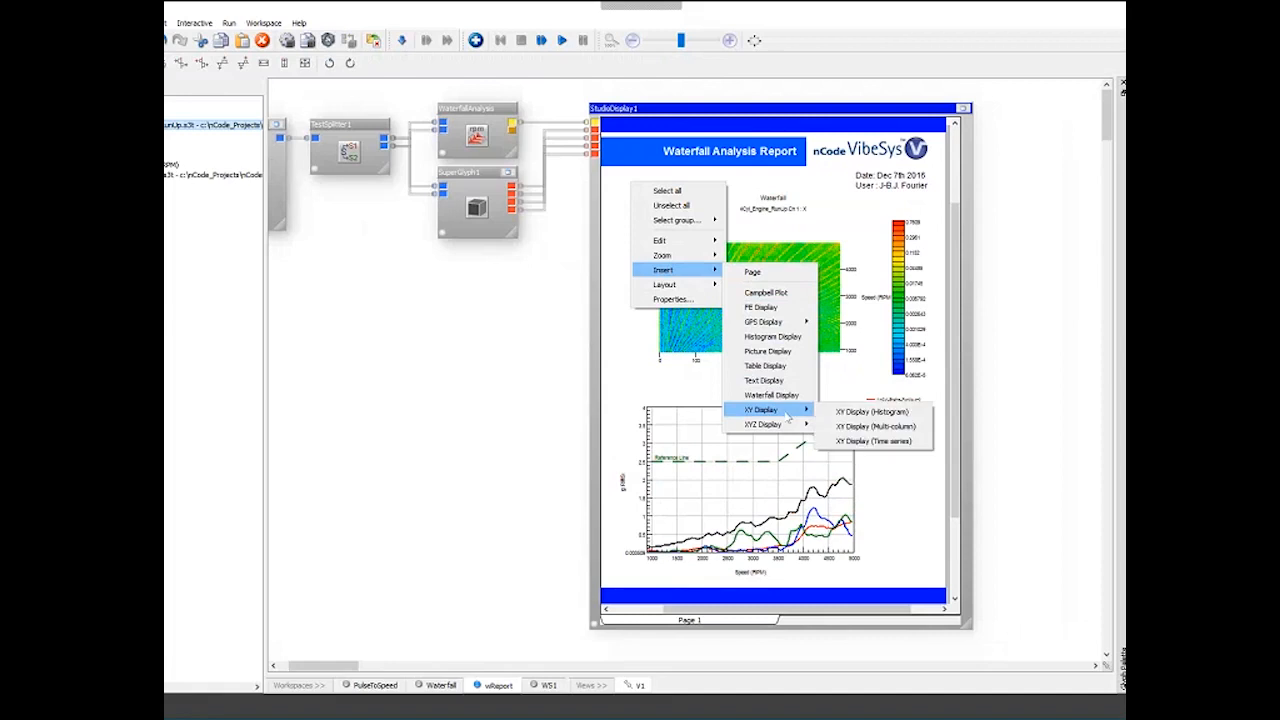
pyautogui.click(558, 366)
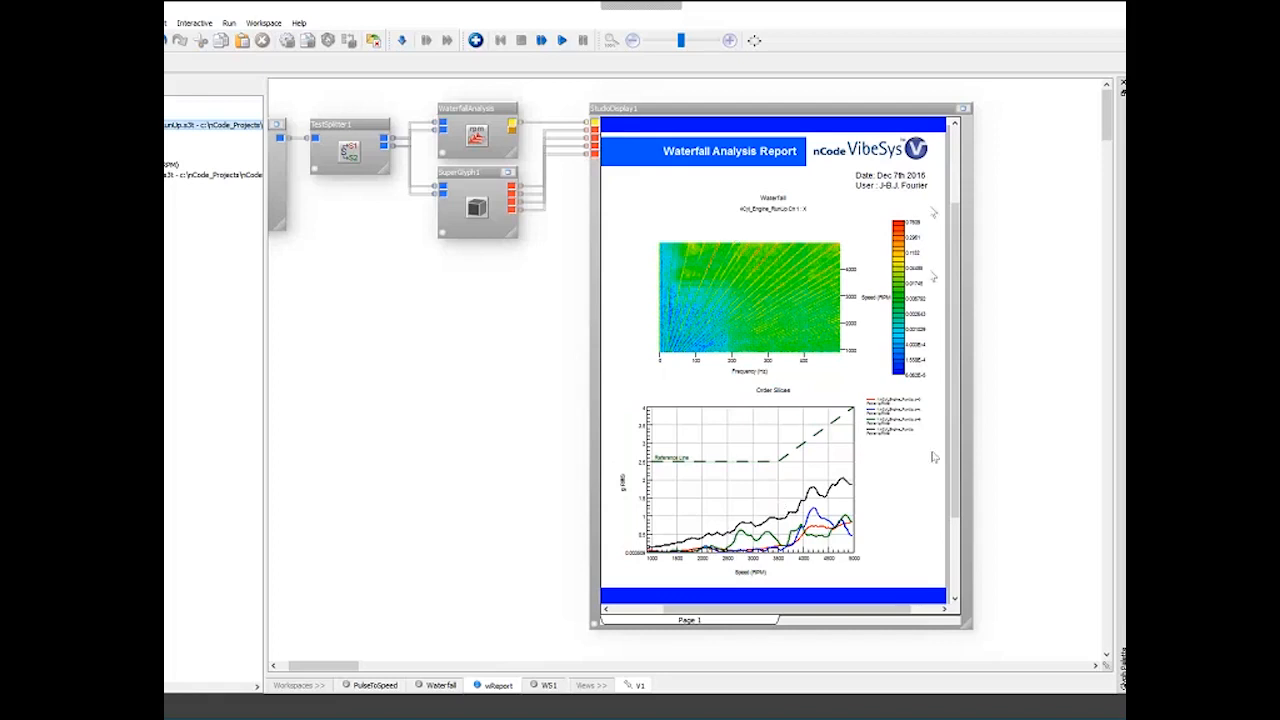
# - Open the WaterfallAnalysis glyph's properties to review its settings, then close the dialog
pyautogui.click(808, 109)
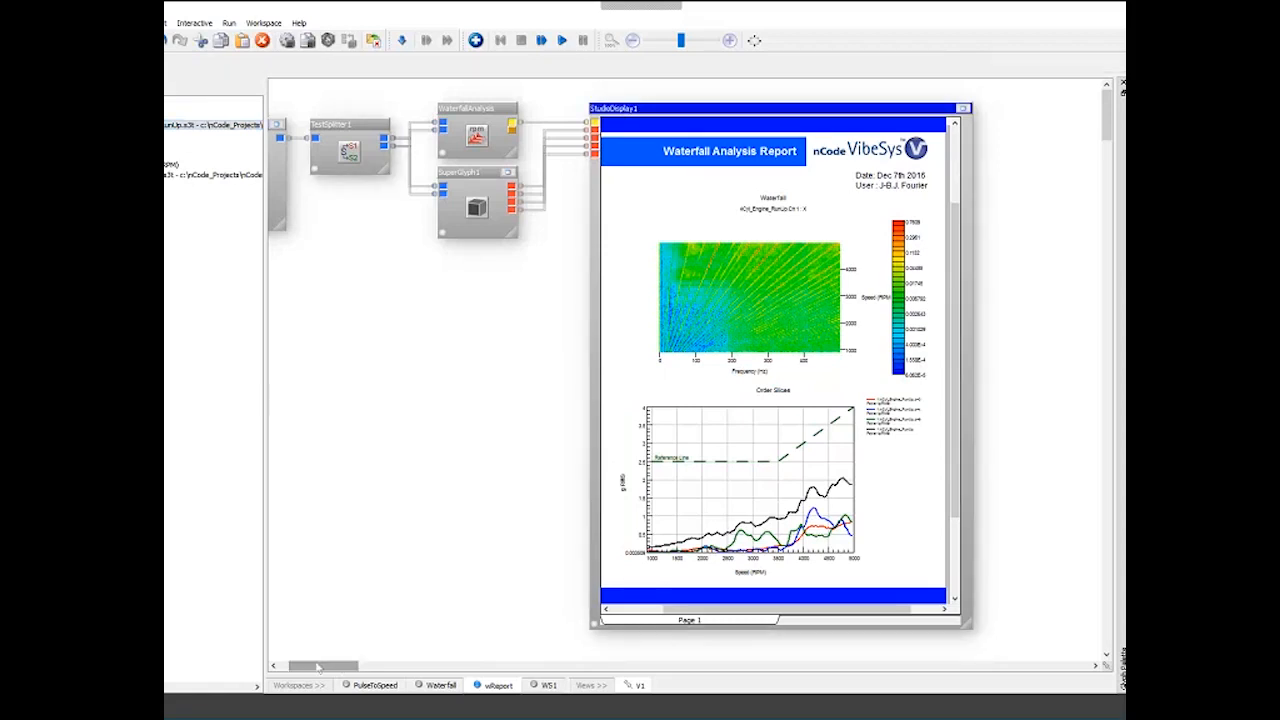
pyautogui.moveTo(318, 667); pyautogui.dragTo(304, 667)
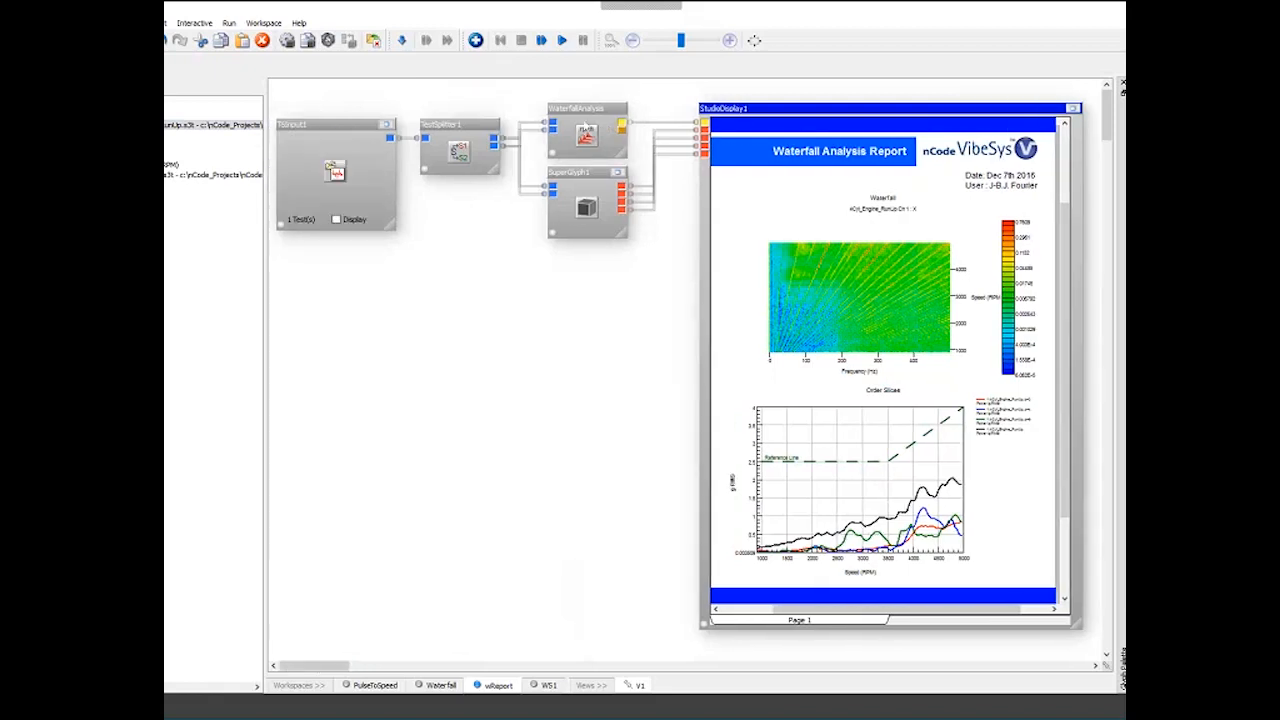
pyautogui.click(590, 118)
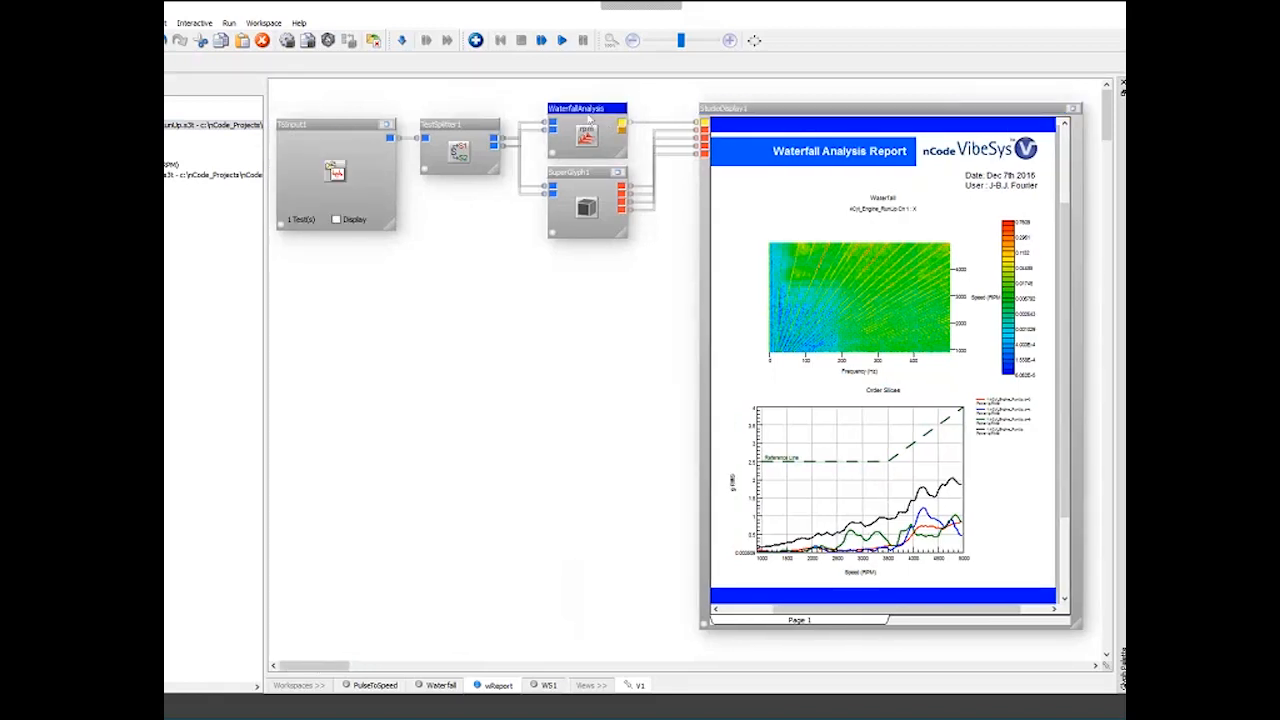
pyautogui.doubleClick(590, 118)
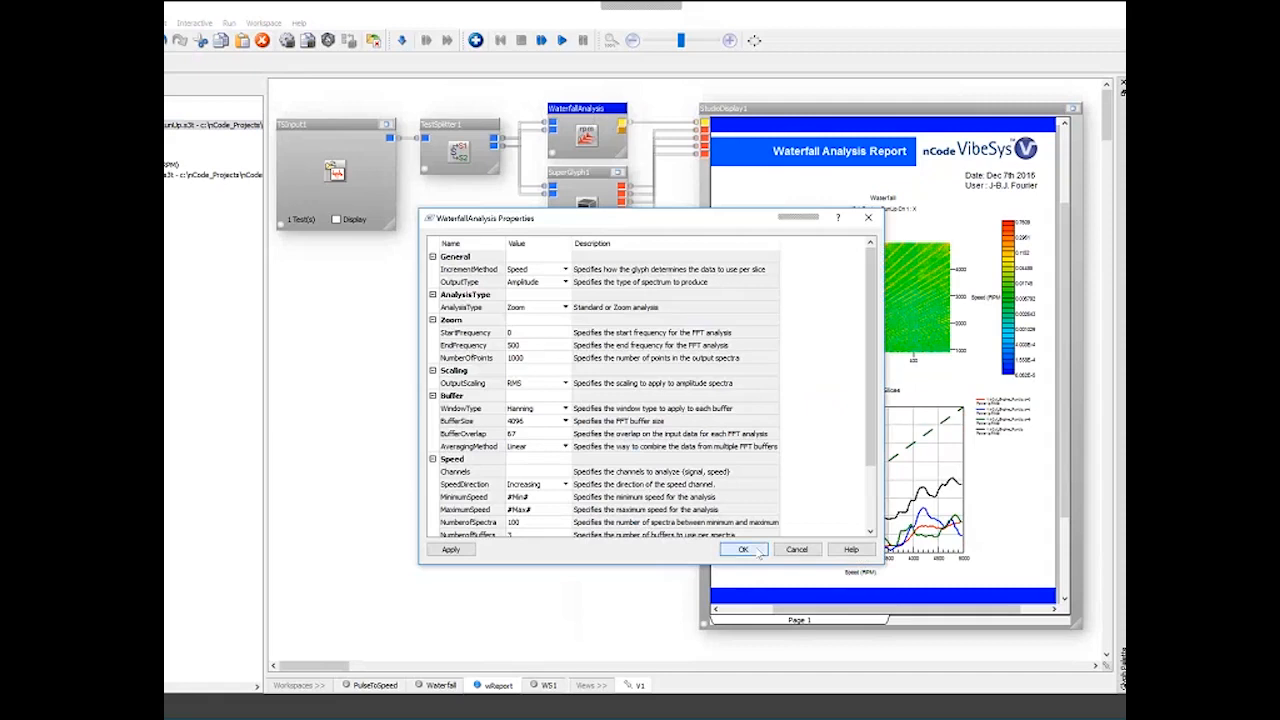
pyautogui.click(758, 555)
pyautogui.click(622, 231)
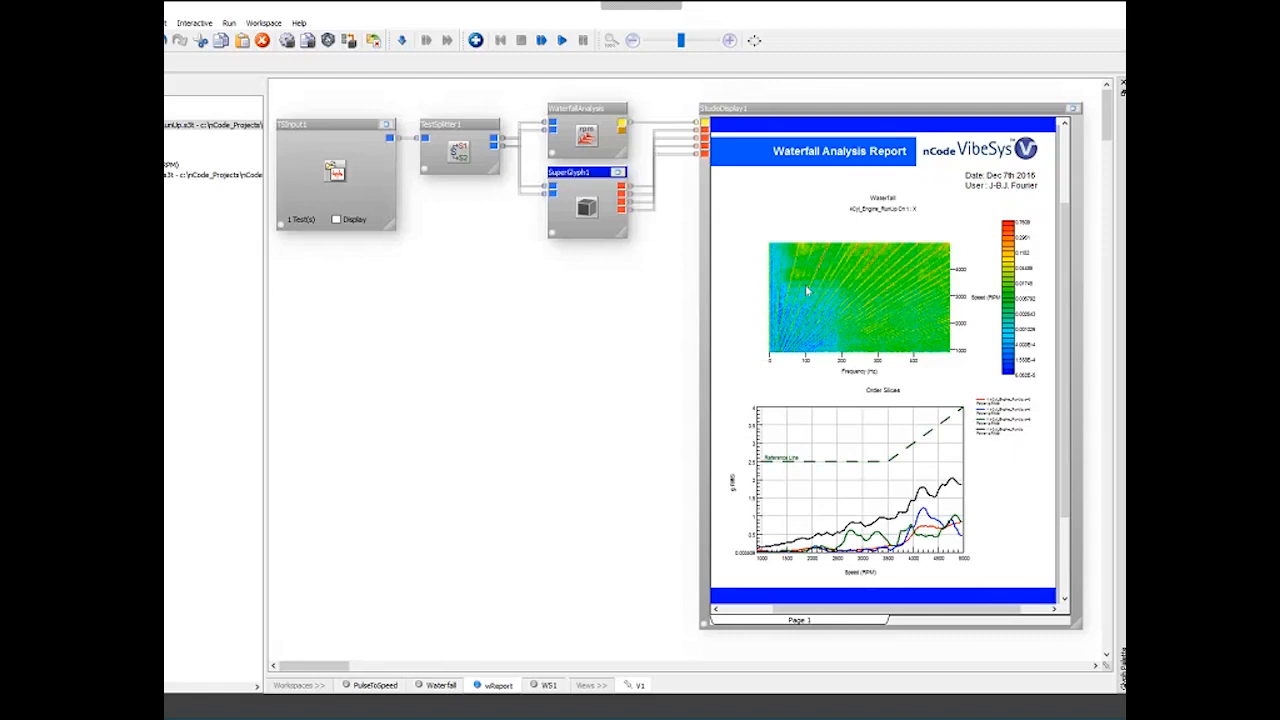
pyautogui.click(619, 307)
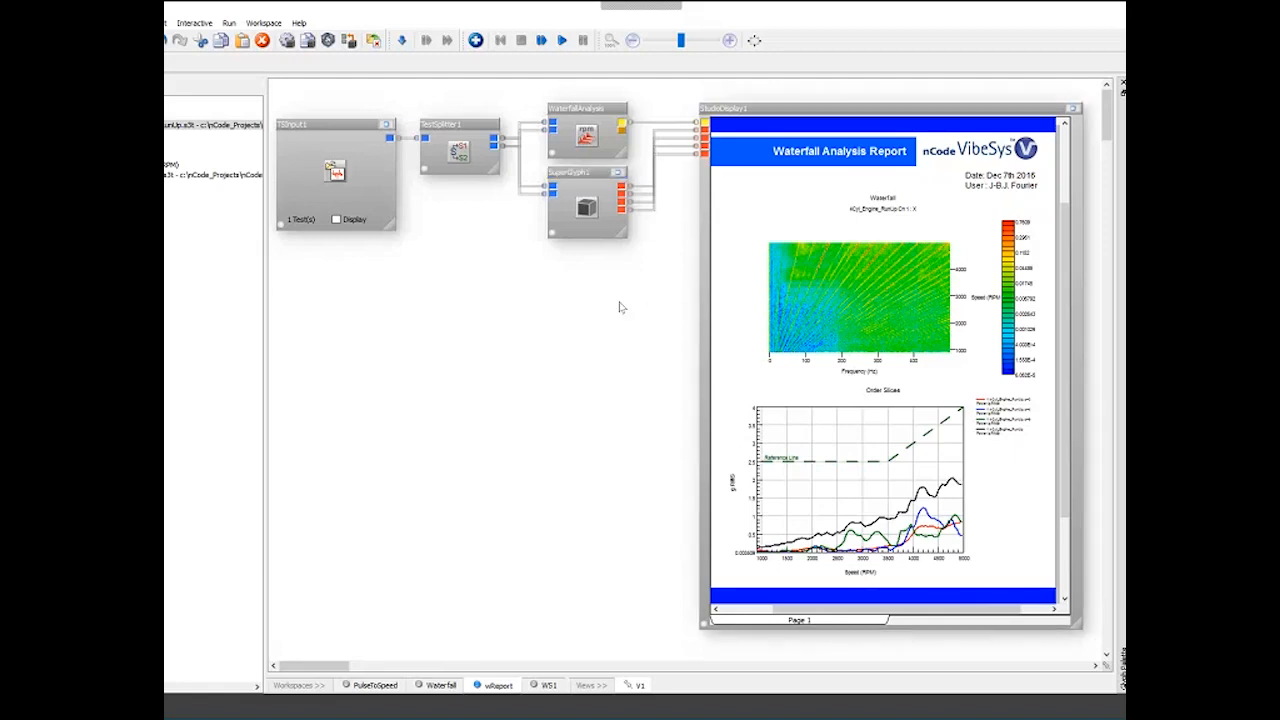
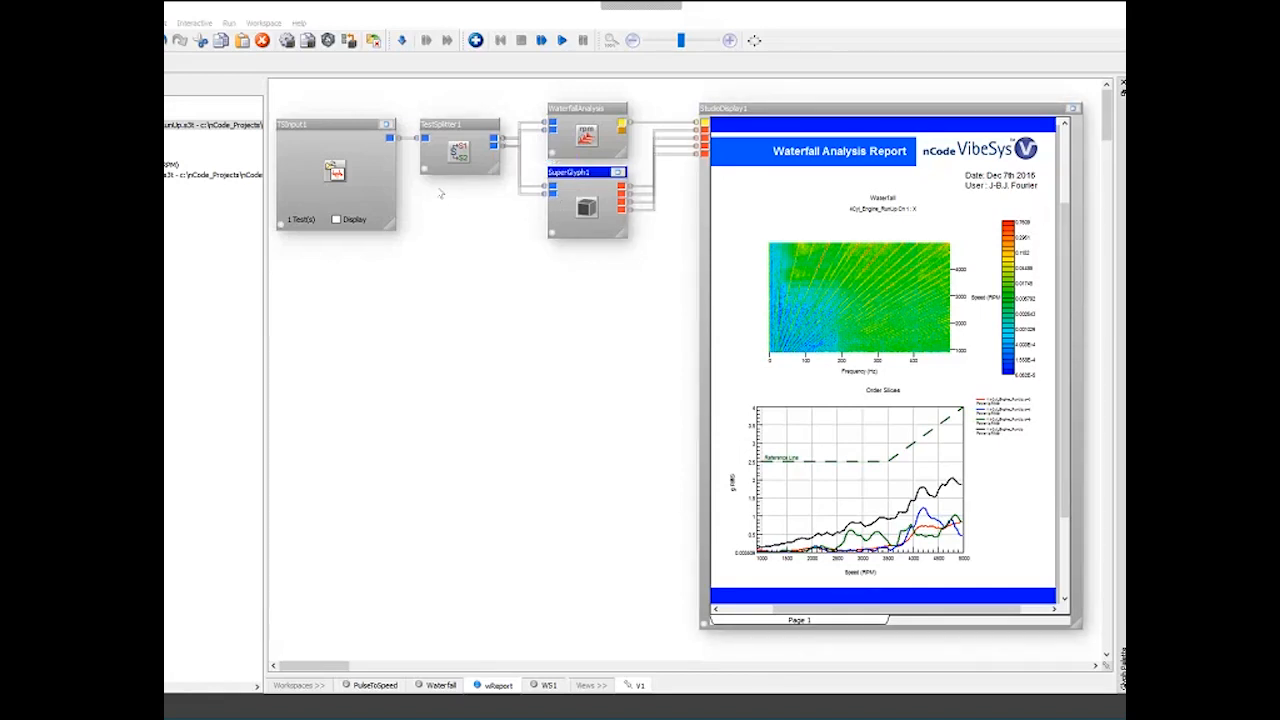
# - Switch to the Waterfall workspace, wrap the four CFManipulation glyphs into a SuperGlyph and inspect its contents
pyautogui.click(440, 686)
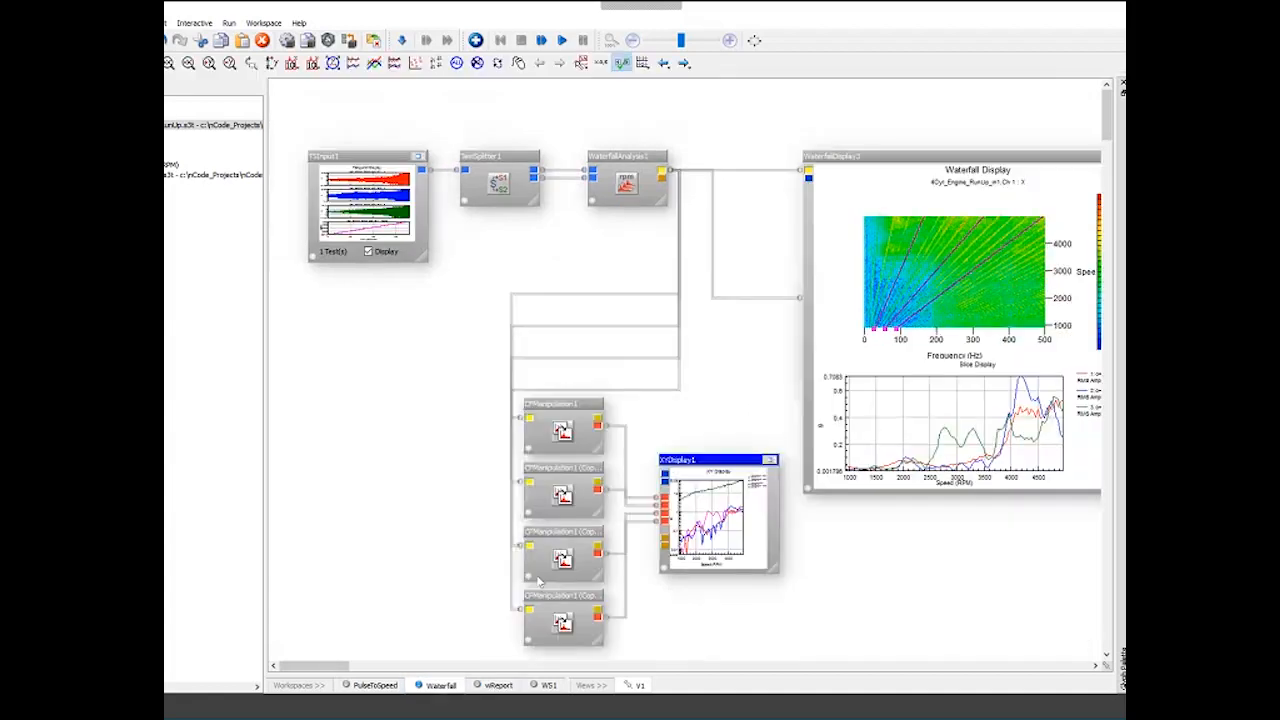
pyautogui.click(286, 42)
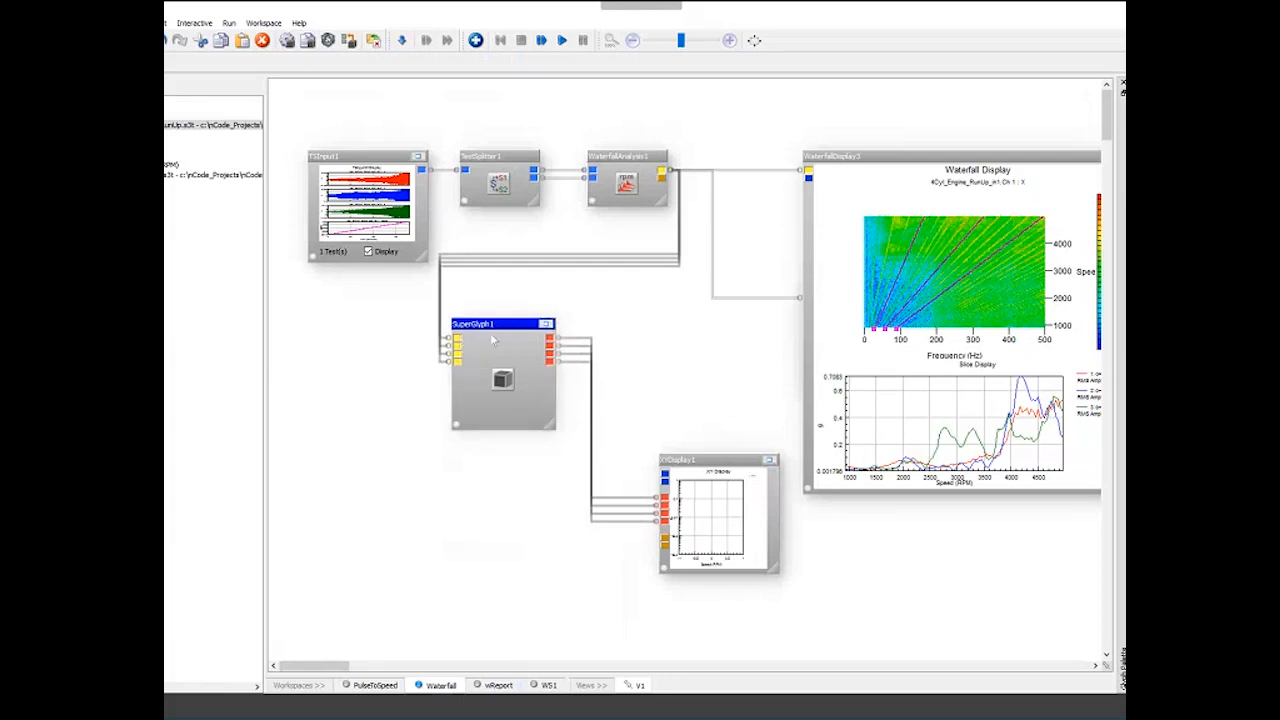
pyautogui.moveTo(492, 340); pyautogui.dragTo(508, 340)
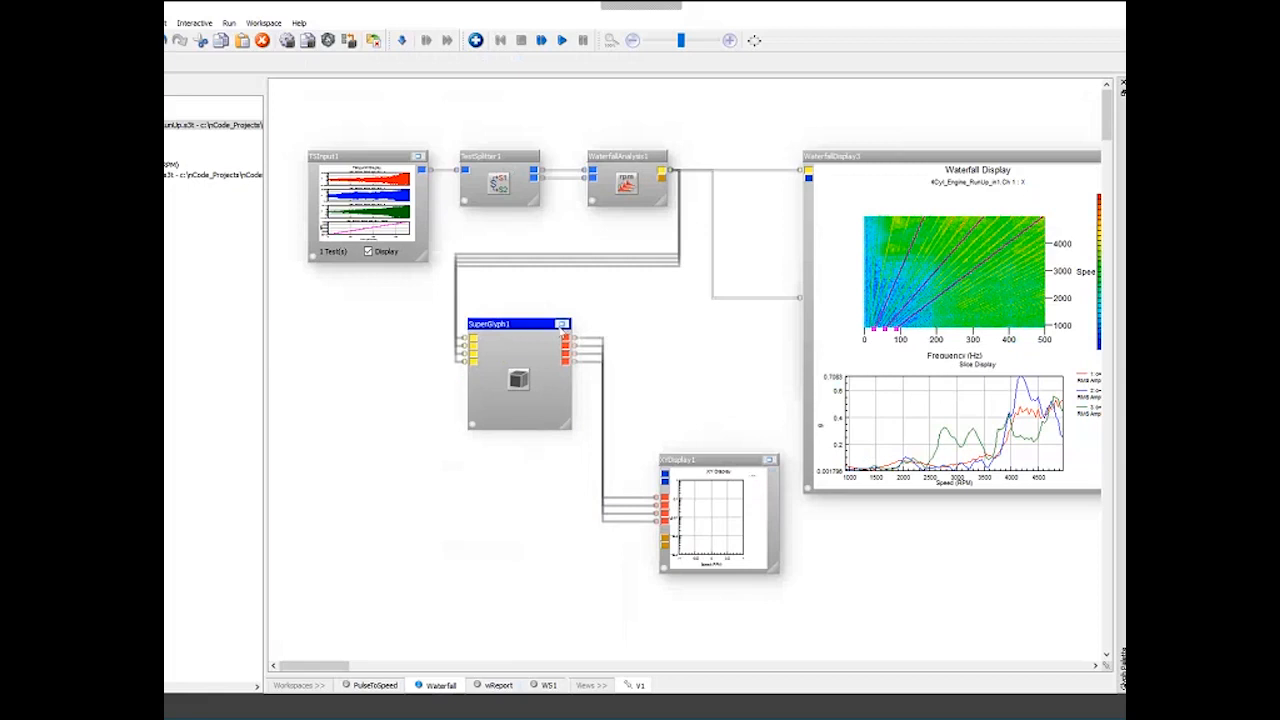
pyautogui.click(562, 325)
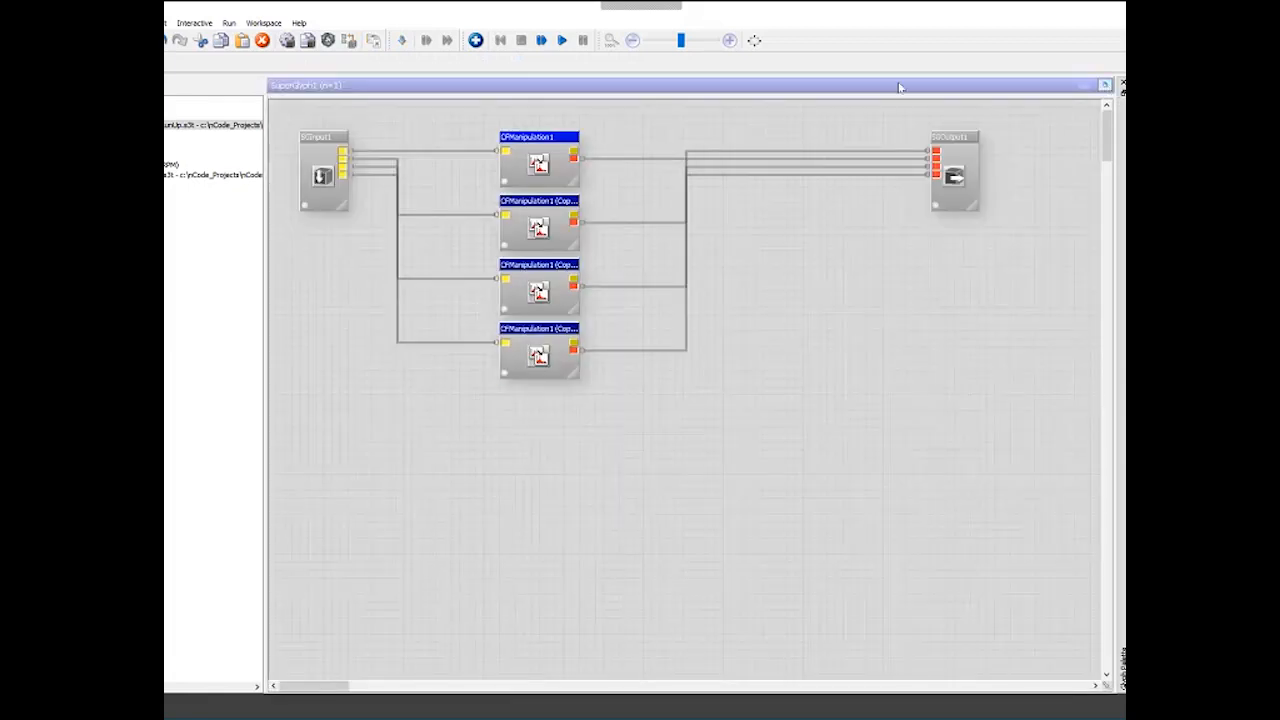
pyautogui.click(1105, 85)
# - Save the SuperGlyph as OrderExtract in the Rotating Machinery palette of the VibeSys page
pyautogui.rightClick(499, 332)
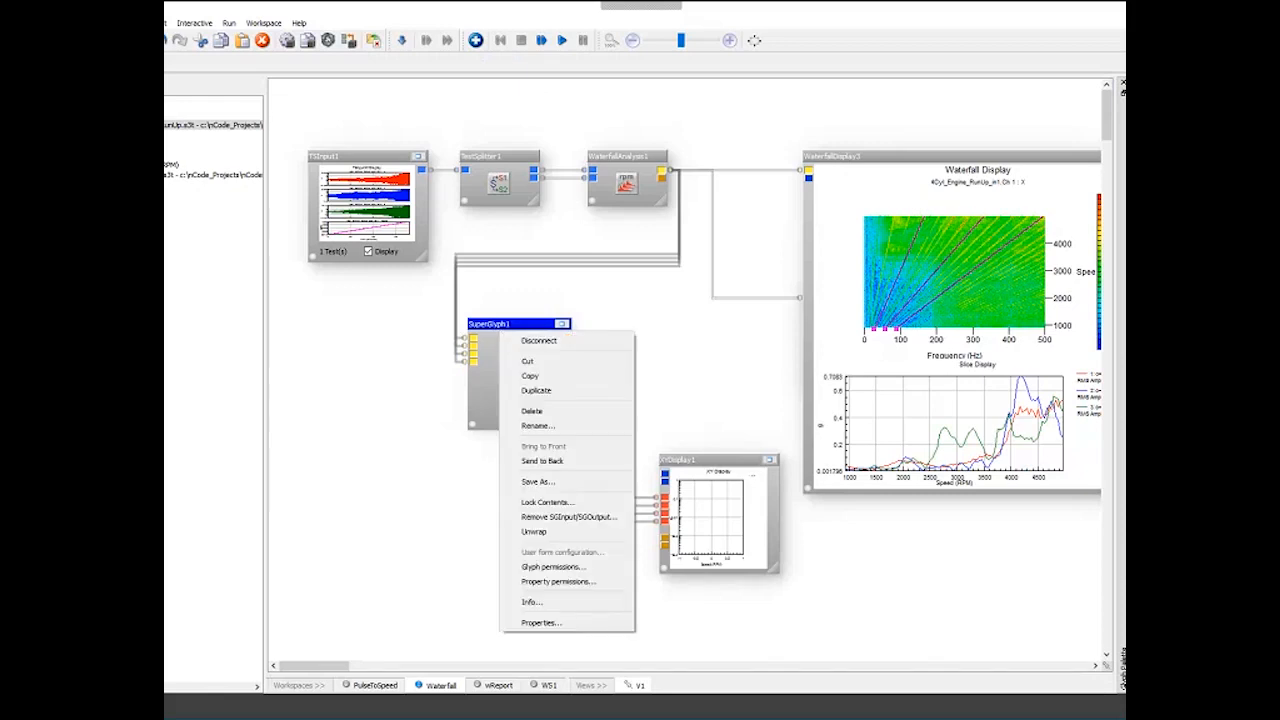
pyautogui.click(551, 479)
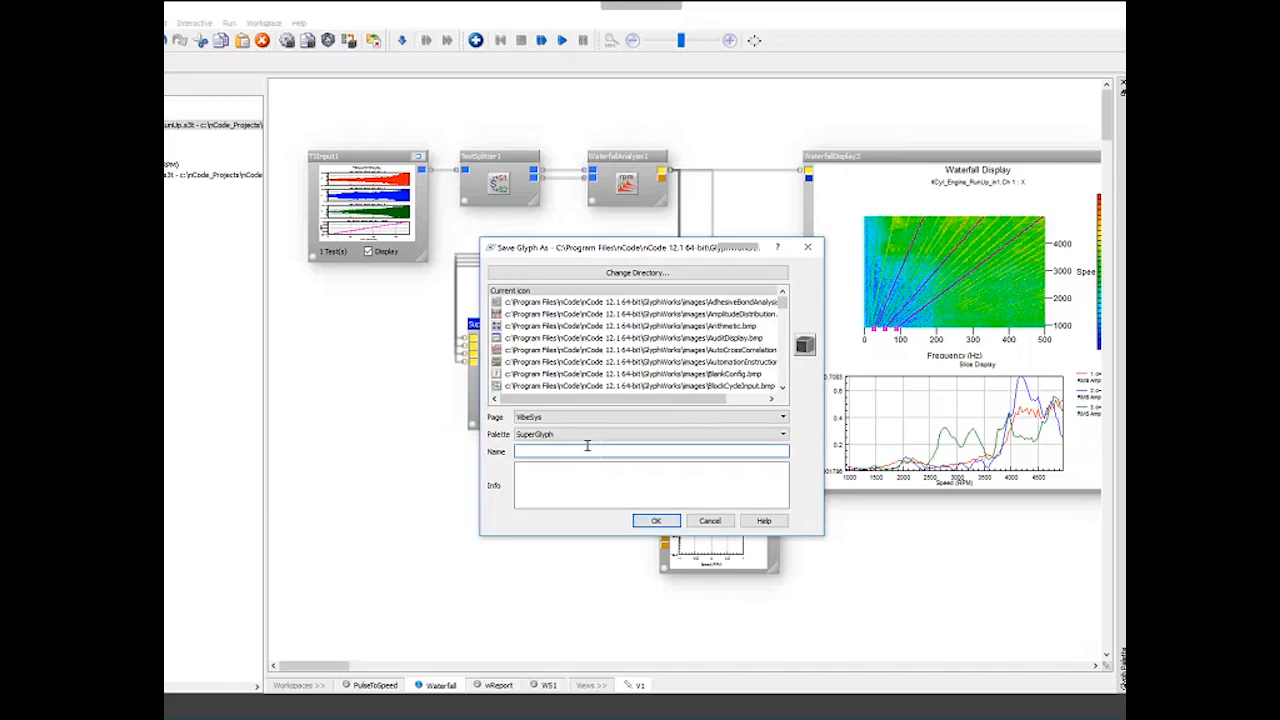
pyautogui.click(588, 435)
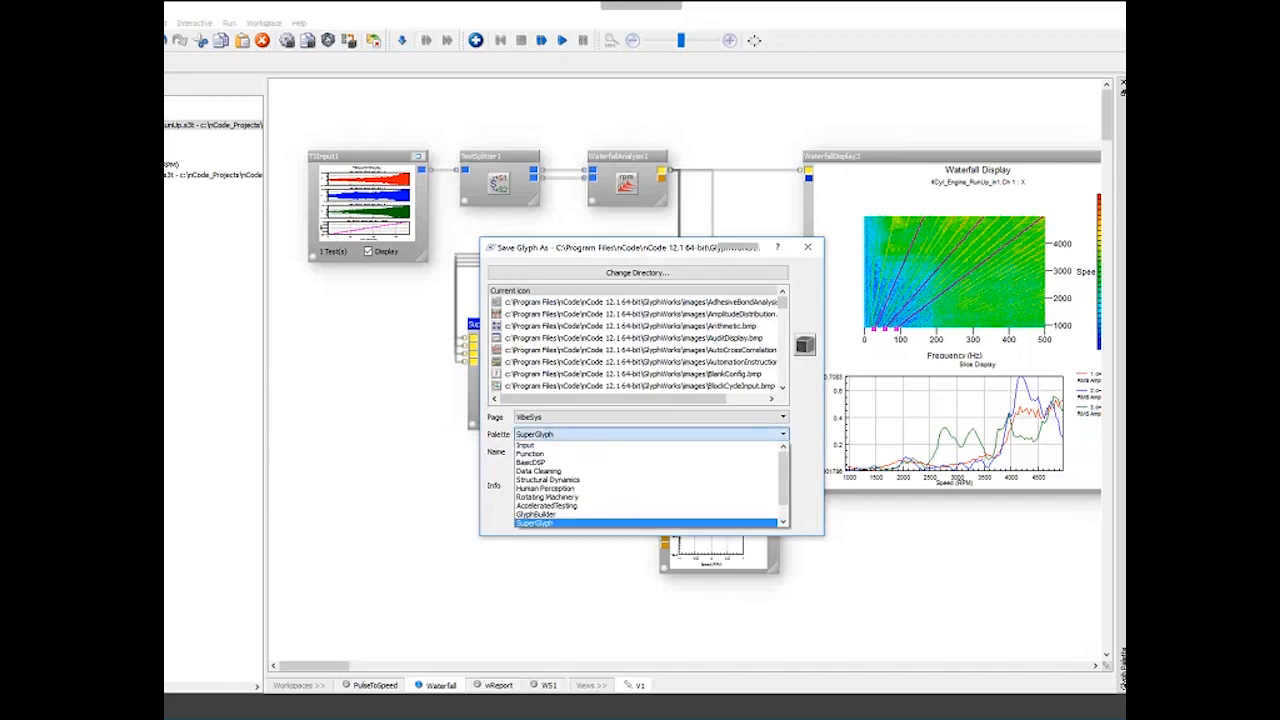
pyautogui.click(575, 499)
pyautogui.click(553, 455)
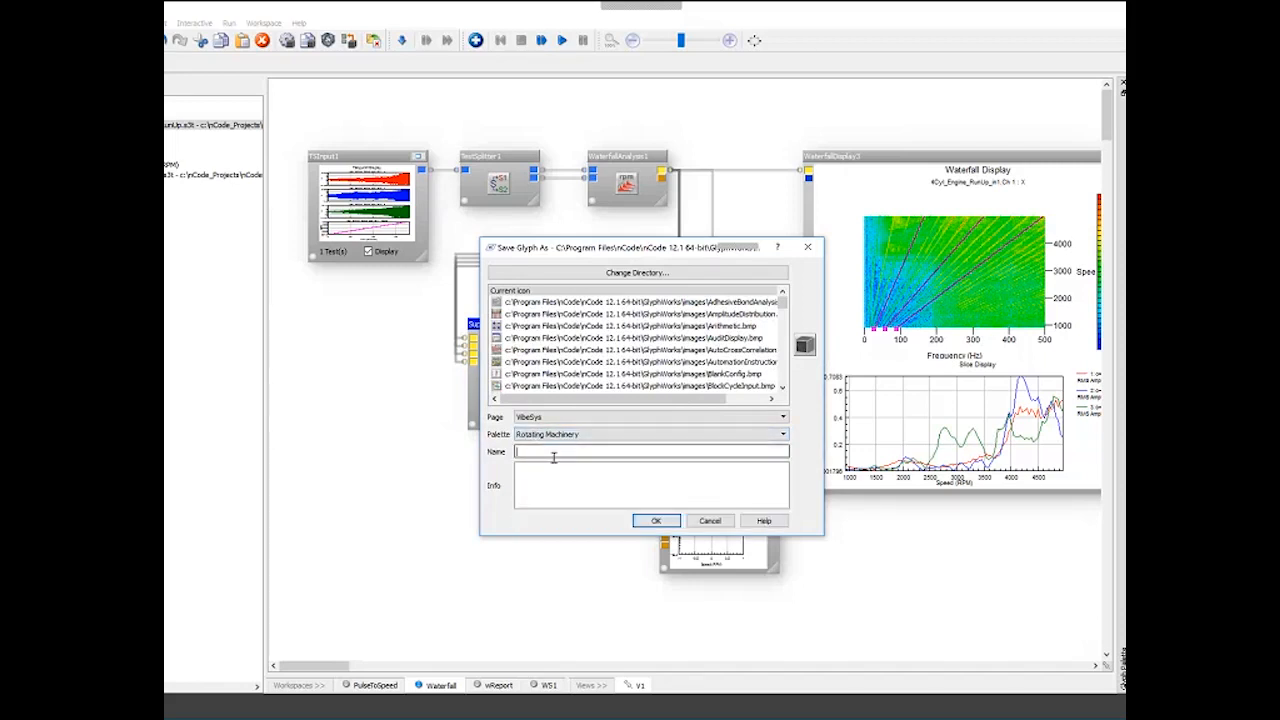
pyautogui.write('OrderExtract')
pyautogui.click(551, 468)
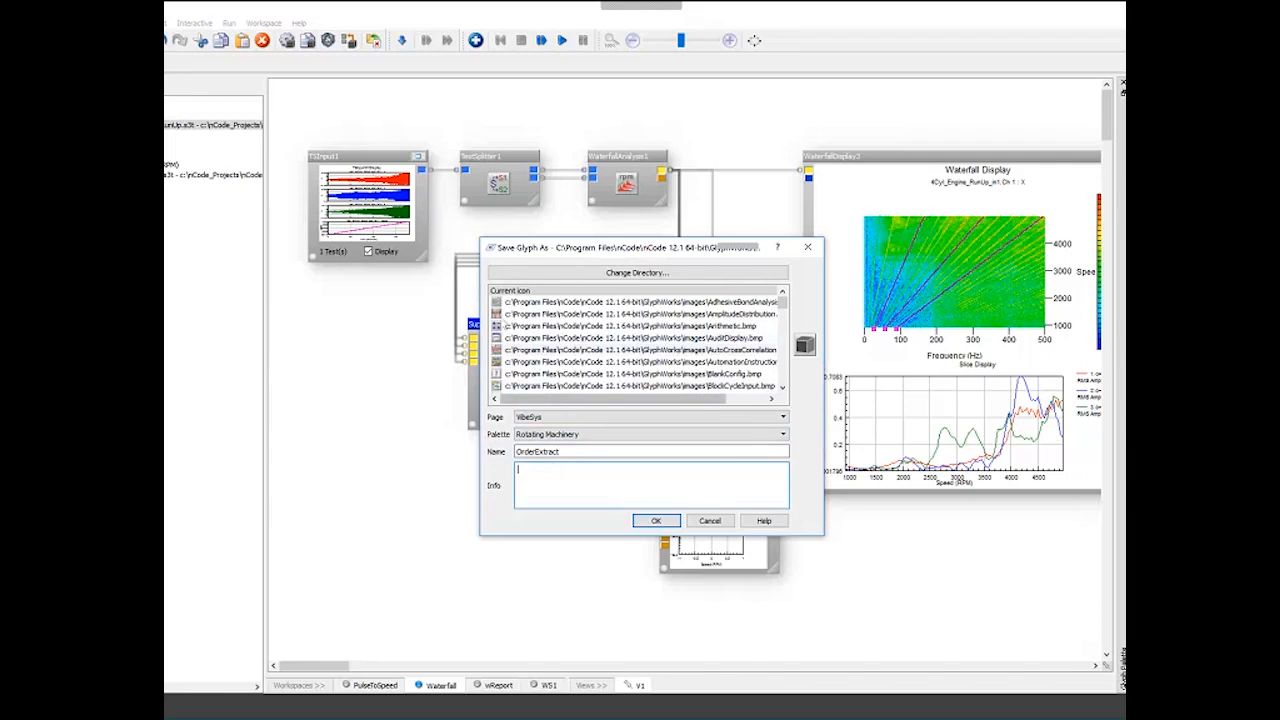
pyautogui.scroll(-2, 516, 351)
pyautogui.scroll(-4, 516, 351)
pyautogui.scroll(-5, 513, 350)
pyautogui.scroll(-10, 596, 328)
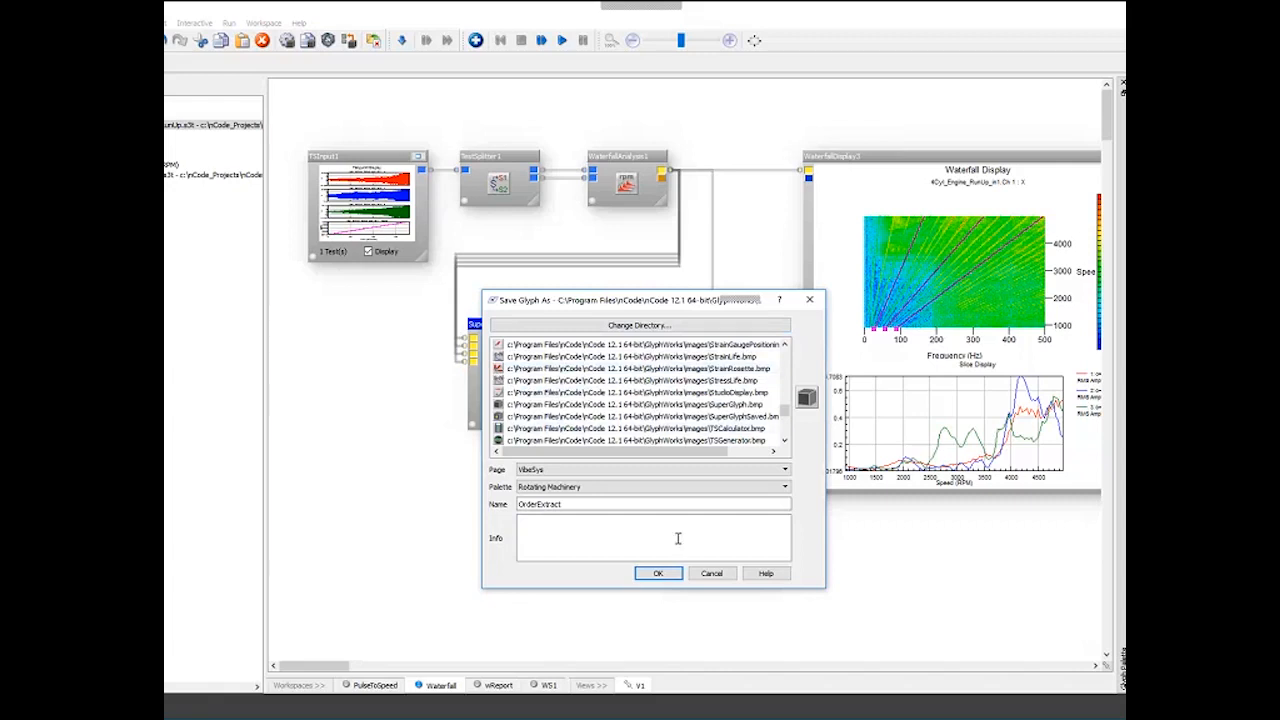
pyautogui.click(658, 574)
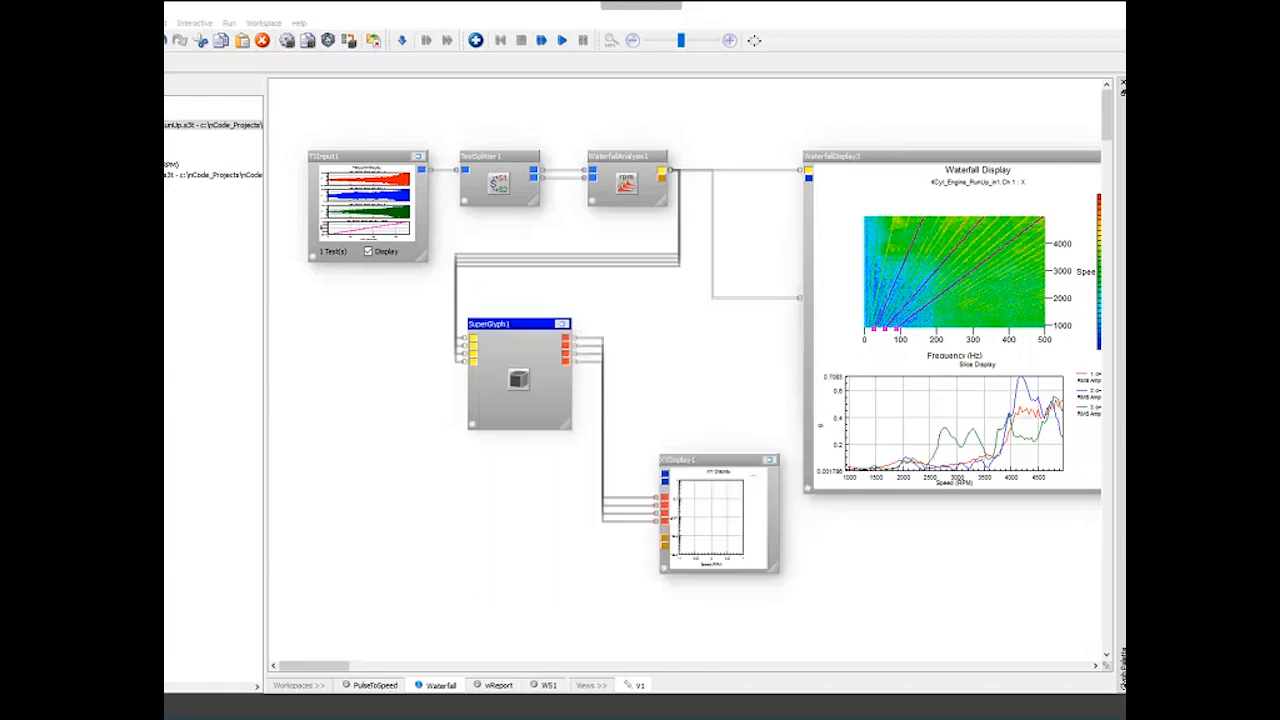
# - Place the new OrderExtract glyph from the palette onto the canvas to test it, then delete it
pyautogui.moveTo(1122, 456); pyautogui.dragTo(398, 440)
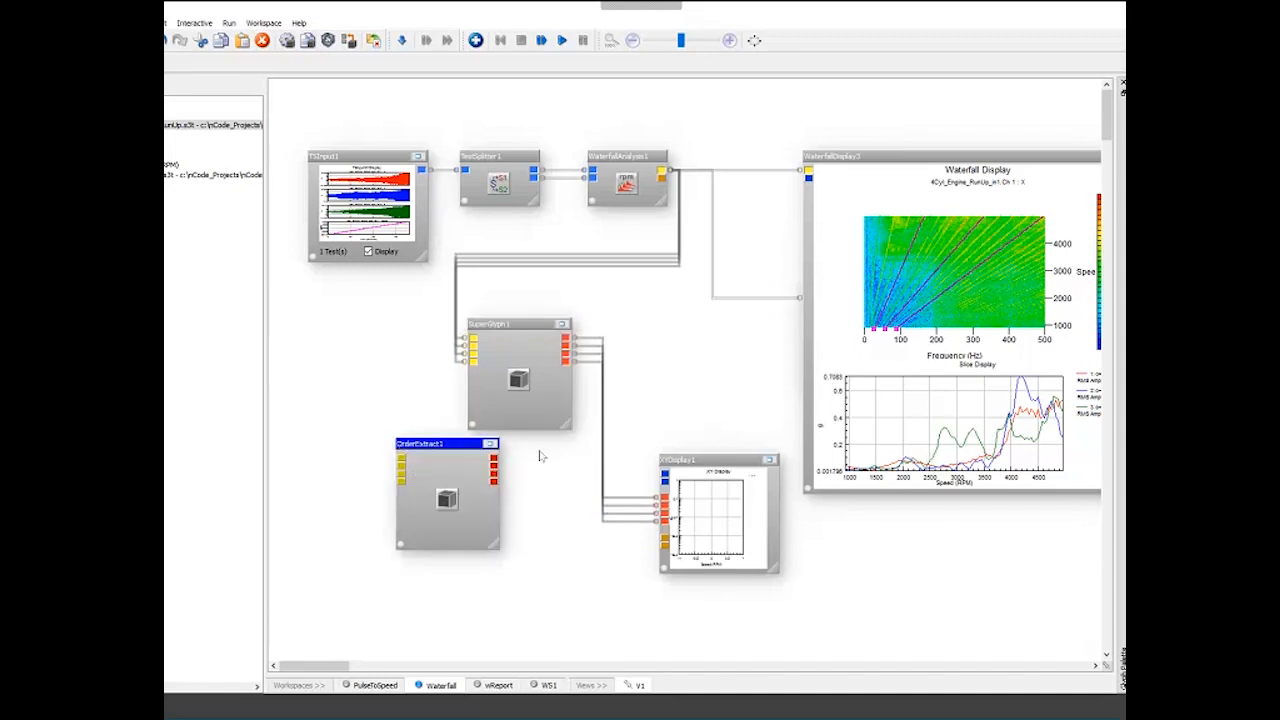
pyautogui.press('Delete')
pyautogui.click(512, 342)
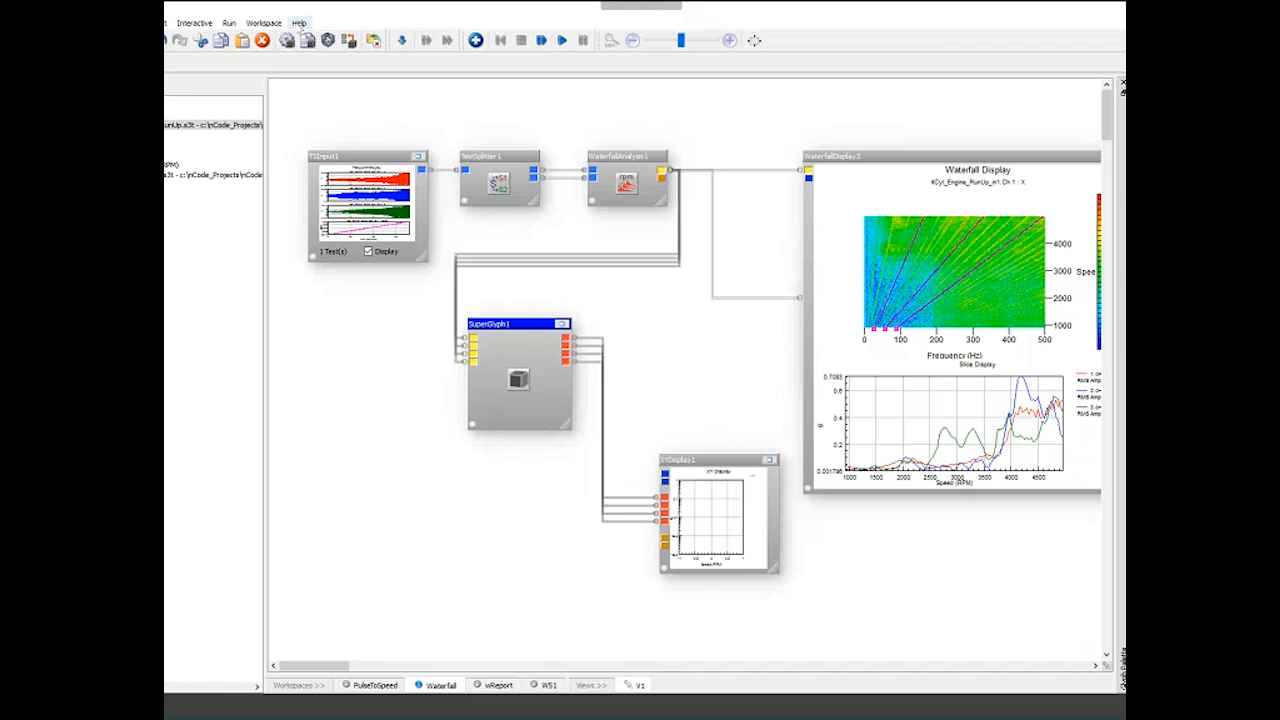
# - Open the software manuals from help
pyautogui.click(300, 23)
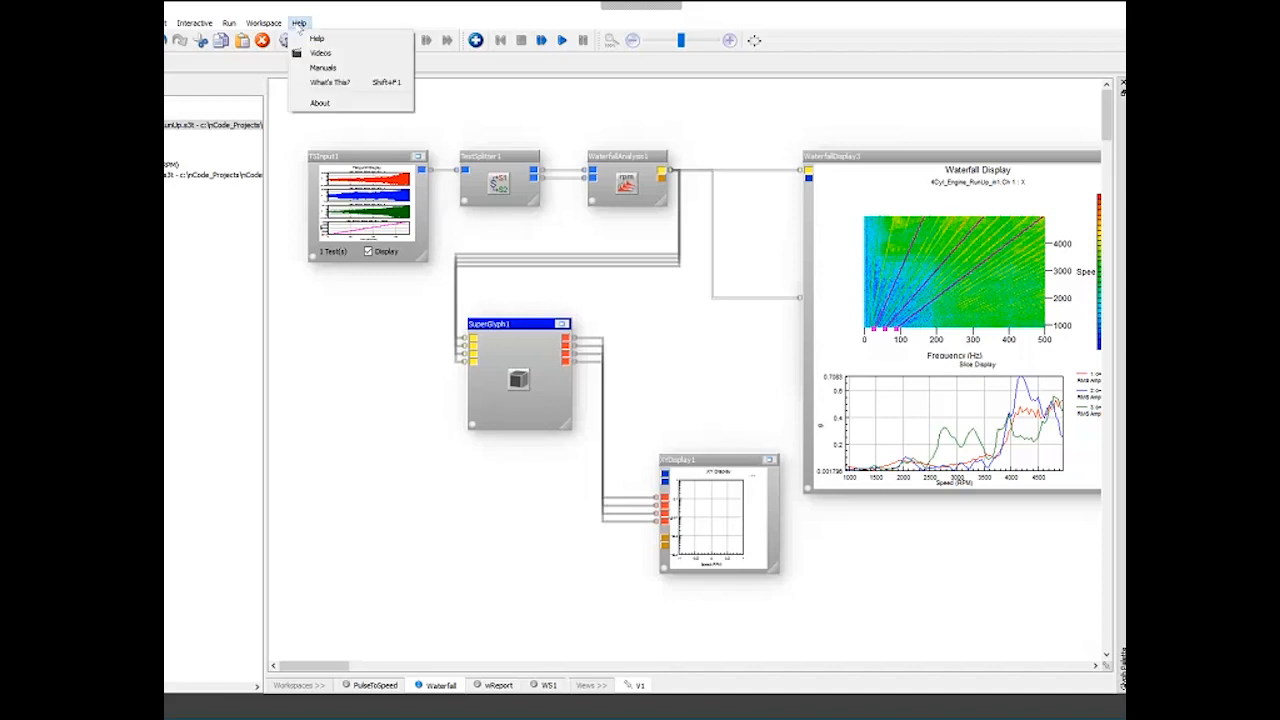
pyautogui.click(312, 68)
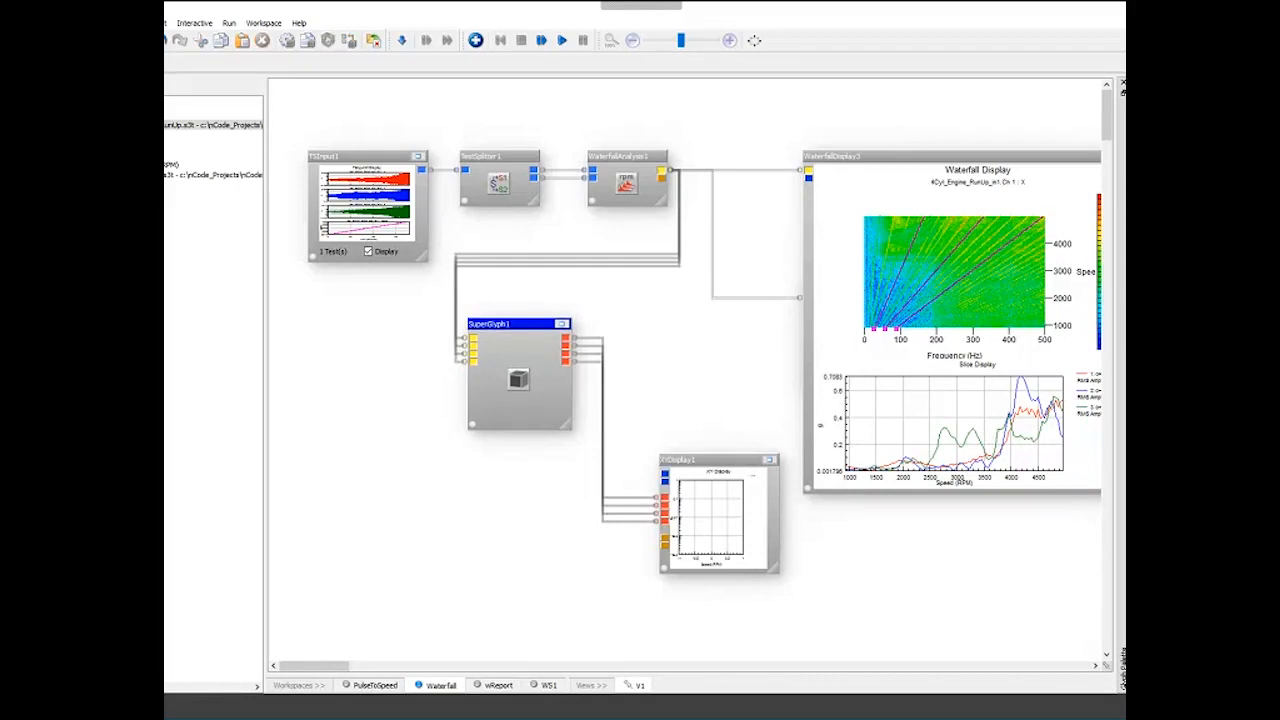
pyautogui.click(780, 402)
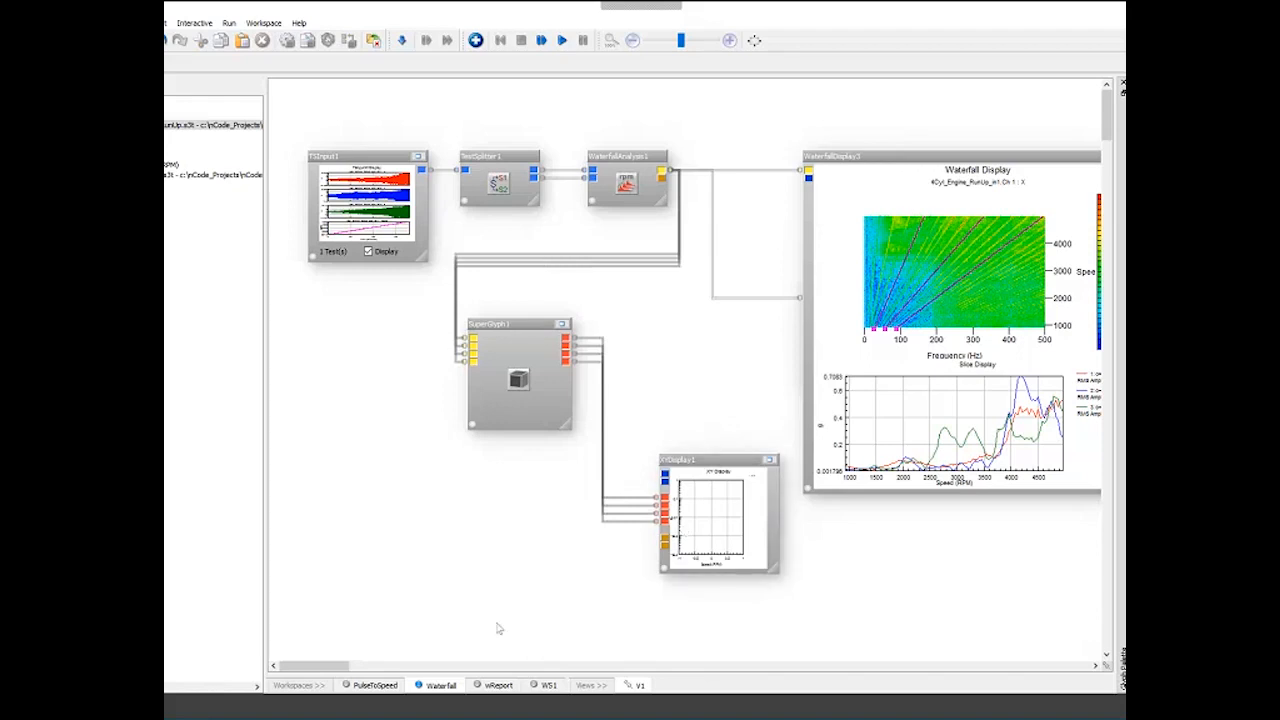
pyautogui.click(757, 16)
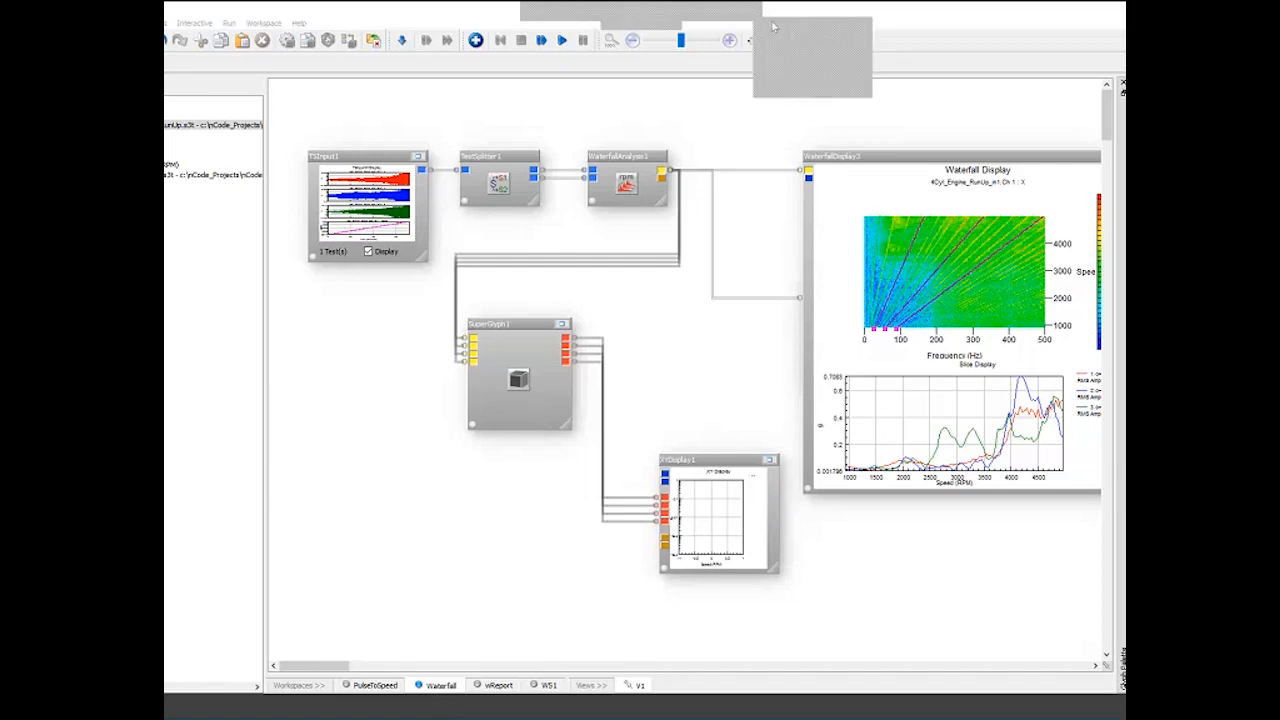
pyautogui.click(770, 21)
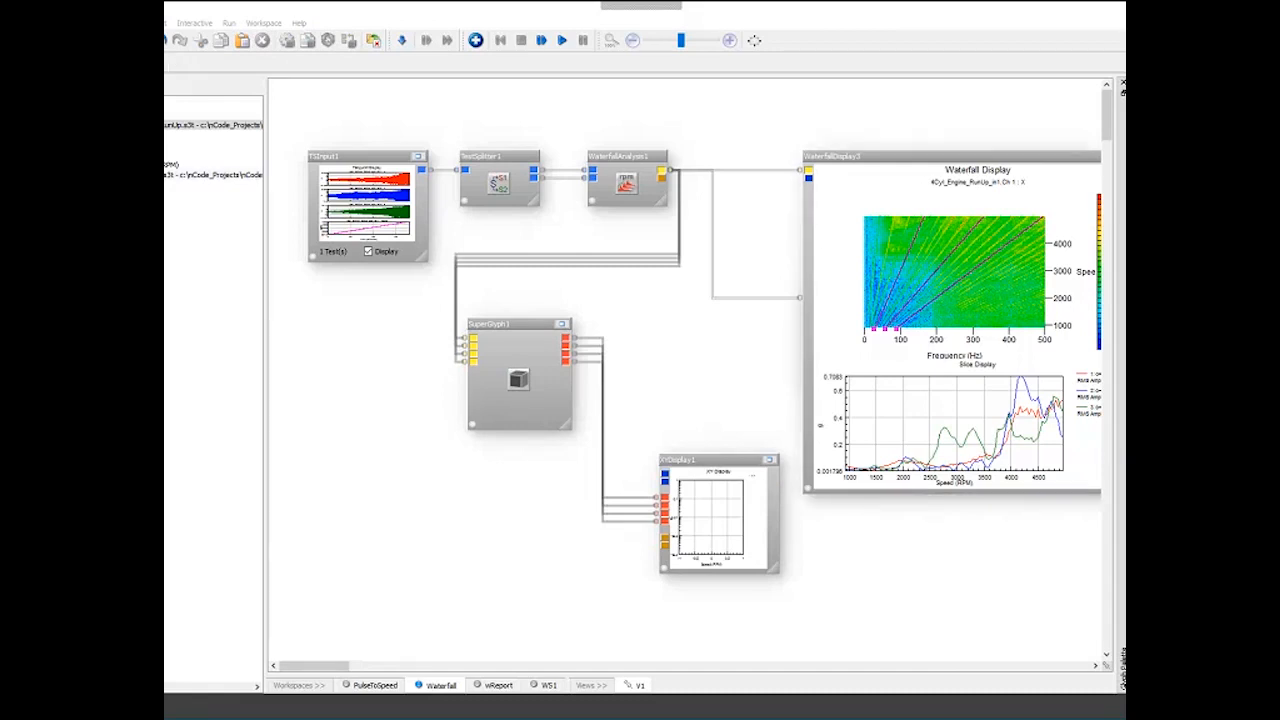
# - Add two data files from the file list onto the canvas as new TSInput glyphs
pyautogui.click(212, 115)
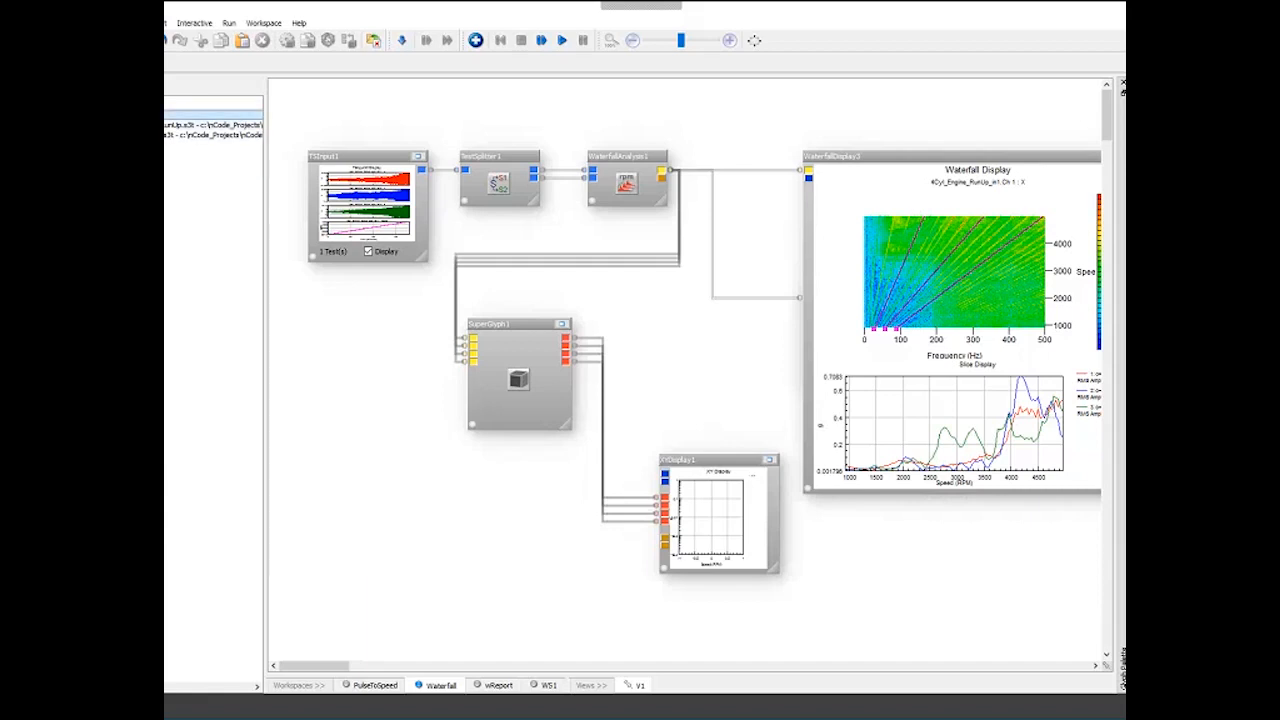
pyautogui.click(204, 125)
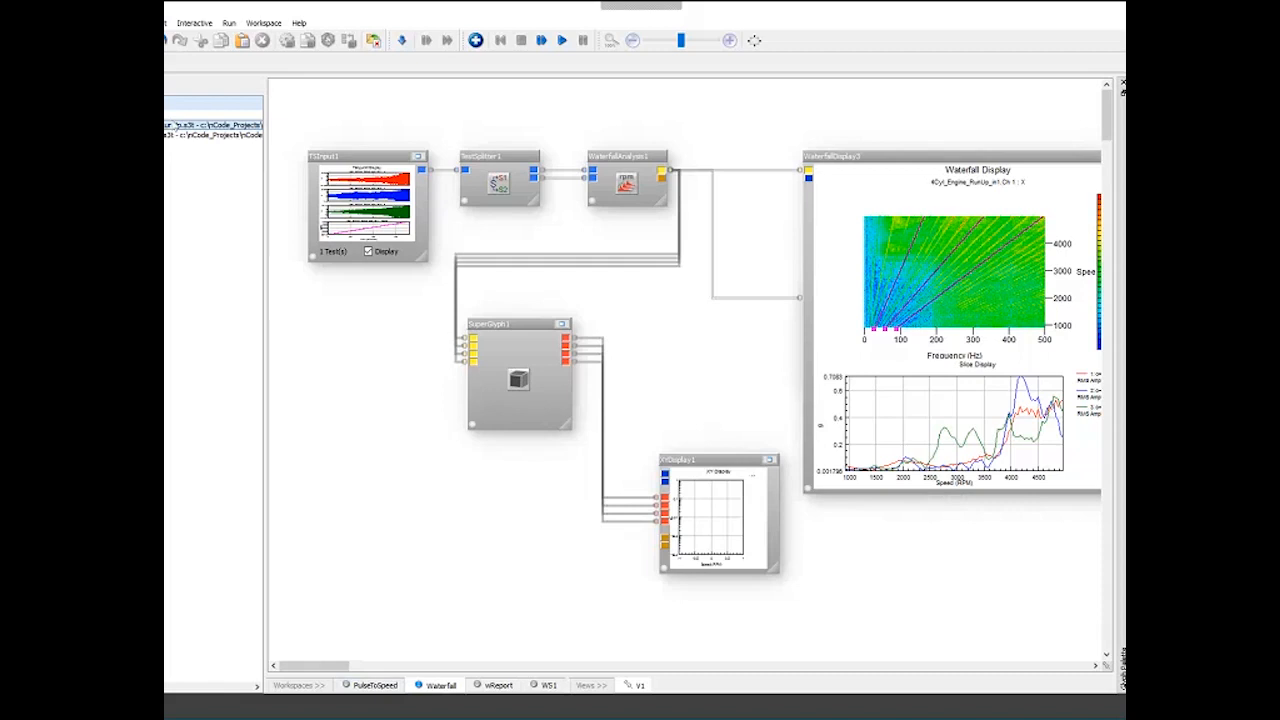
pyautogui.moveTo(204, 125); pyautogui.dragTo(272, 386)
pyautogui.moveTo(318, 391); pyautogui.dragTo(338, 372)
pyautogui.click(204, 135)
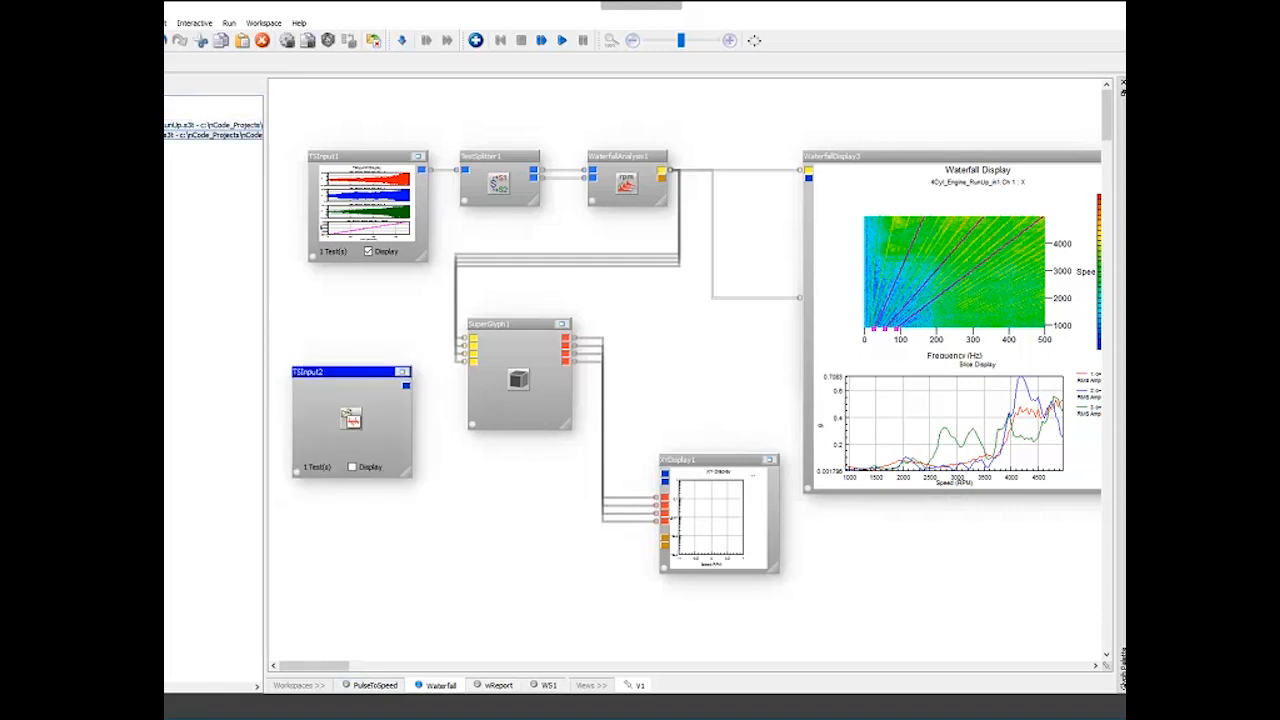
pyautogui.moveTo(204, 135); pyautogui.dragTo(316, 534)
pyautogui.moveTo(345, 372); pyautogui.dragTo(329, 444)
# - Duplicate the WaterfallAnalysis glyph below and connect both new TSInput glyphs to its inputs
pyautogui.click(636, 167)
pyautogui.moveTo(636, 167); pyautogui.dragTo(517, 510)
pyautogui.moveTo(390, 542); pyautogui.dragTo(481, 524)
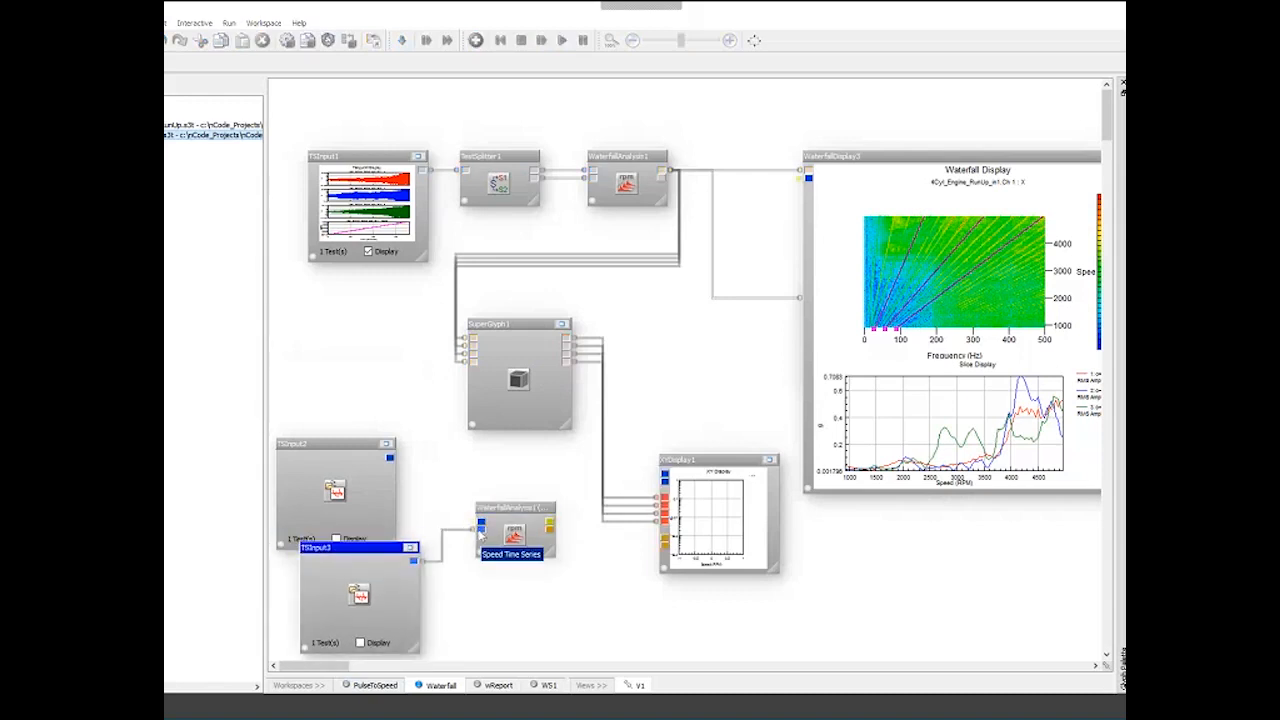
pyautogui.moveTo(390, 458); pyautogui.dragTo(482, 524)
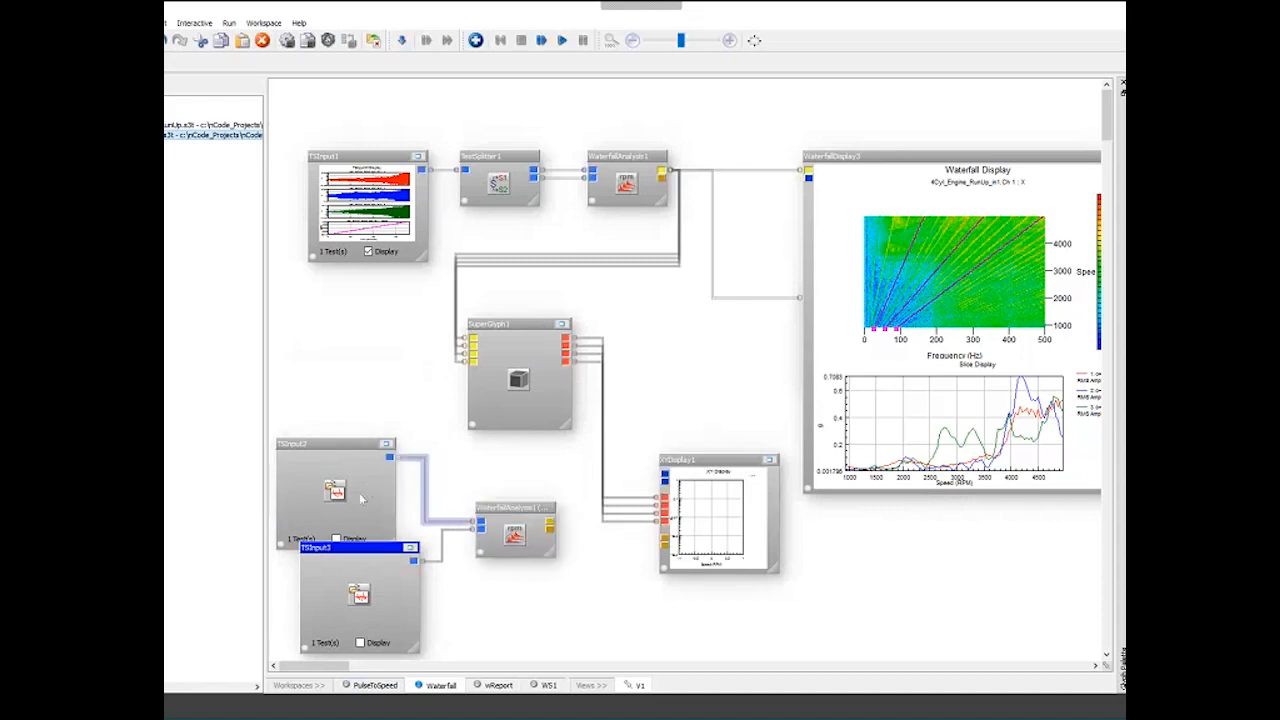
pyautogui.moveTo(351, 548)
pyautogui.mouseDown()
pyautogui.moveTo(327, 530)
pyautogui.moveTo(348, 548)
pyautogui.mouseUp()
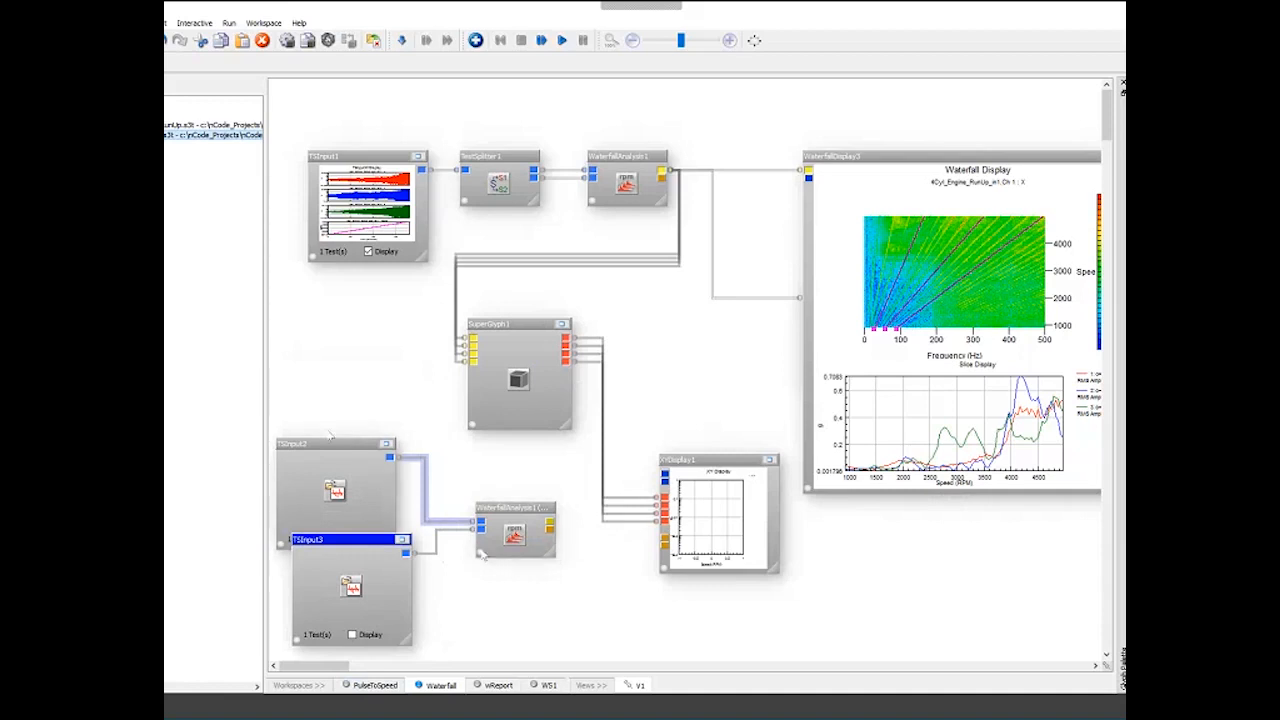
pyautogui.click(555, 469)
pyautogui.moveTo(380, 560); pyautogui.dragTo(292, 608)
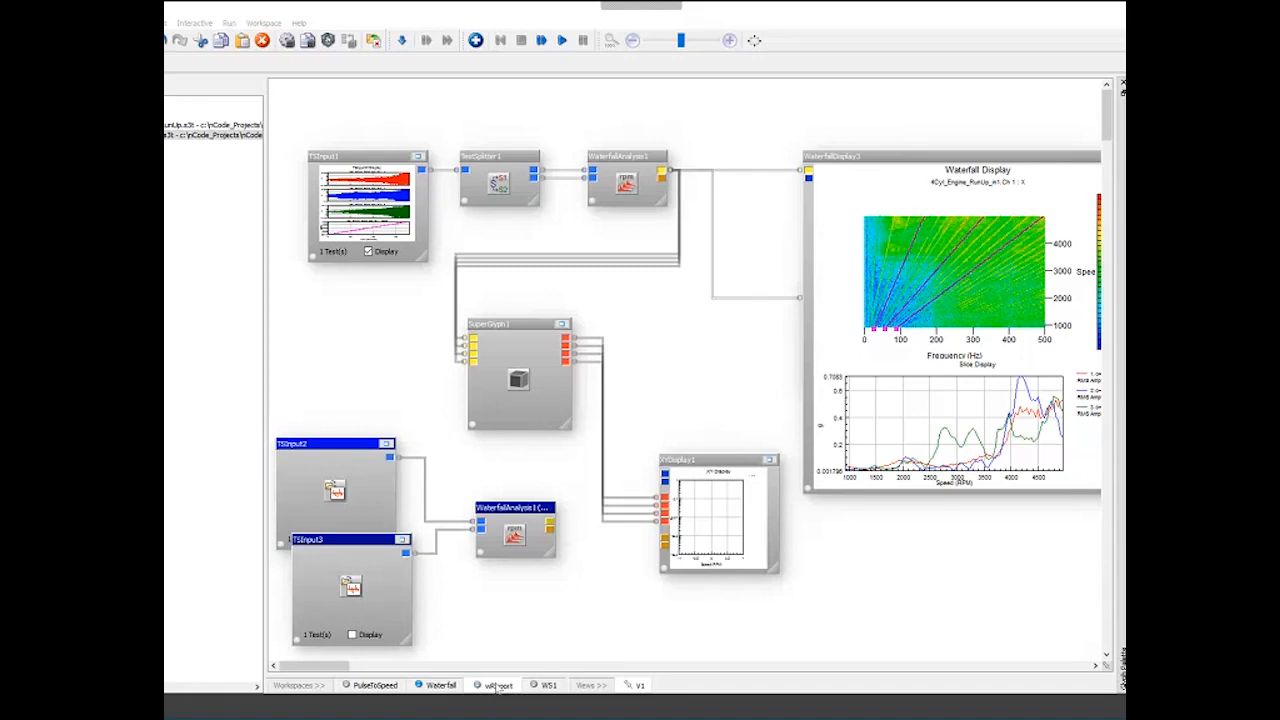
# - Switch to the wReport workspace and review the report export options such as Word, PowerPoint and PDF
pyautogui.click(497, 686)
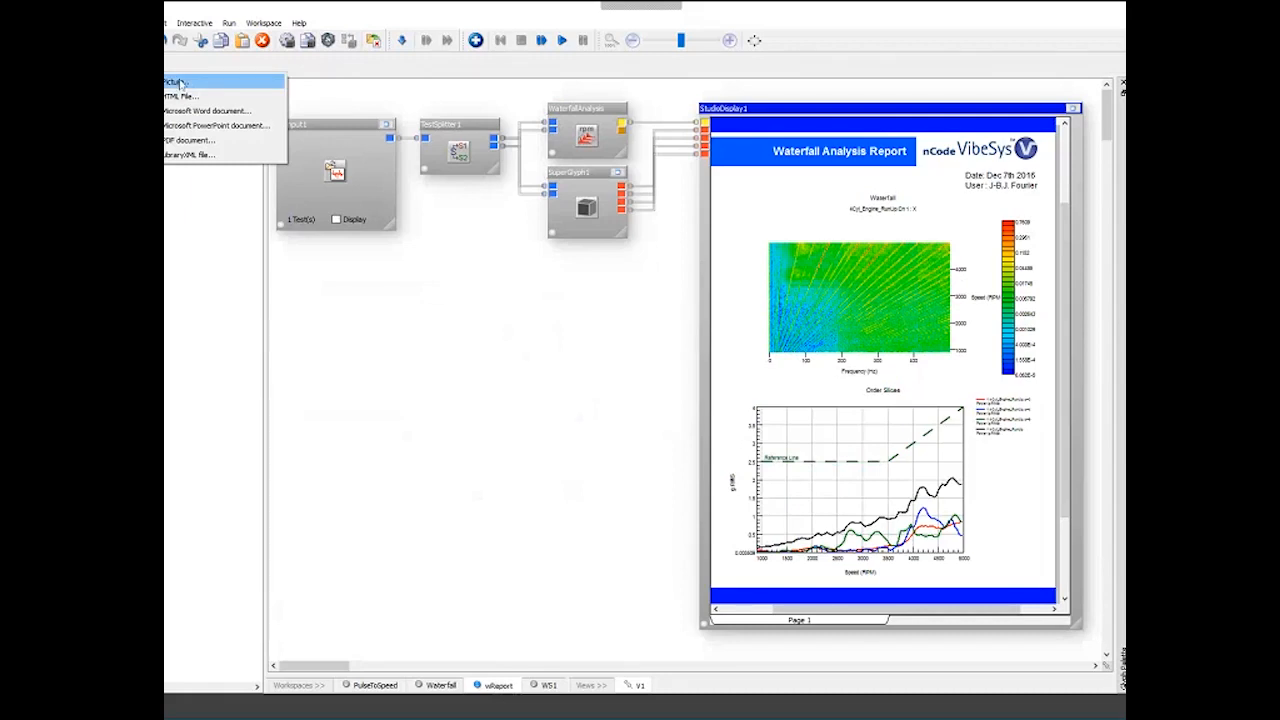
pyautogui.click(225, 130)
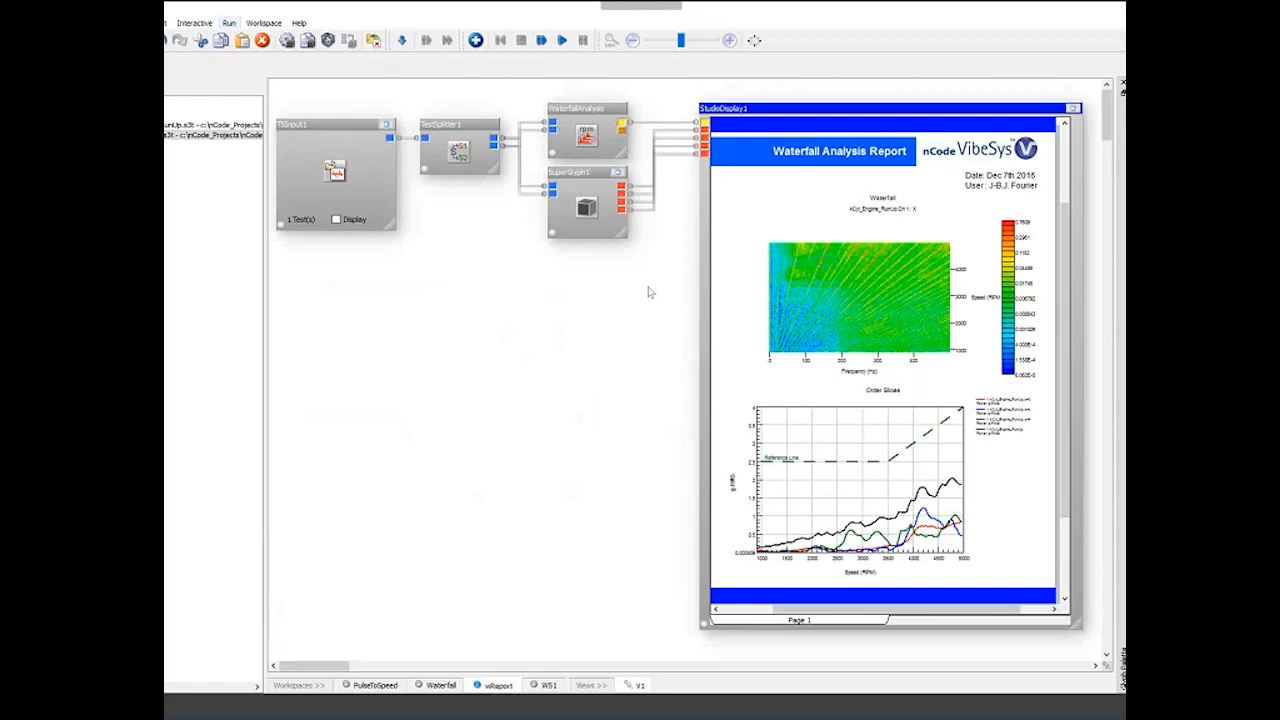
pyautogui.moveTo(140, 83)
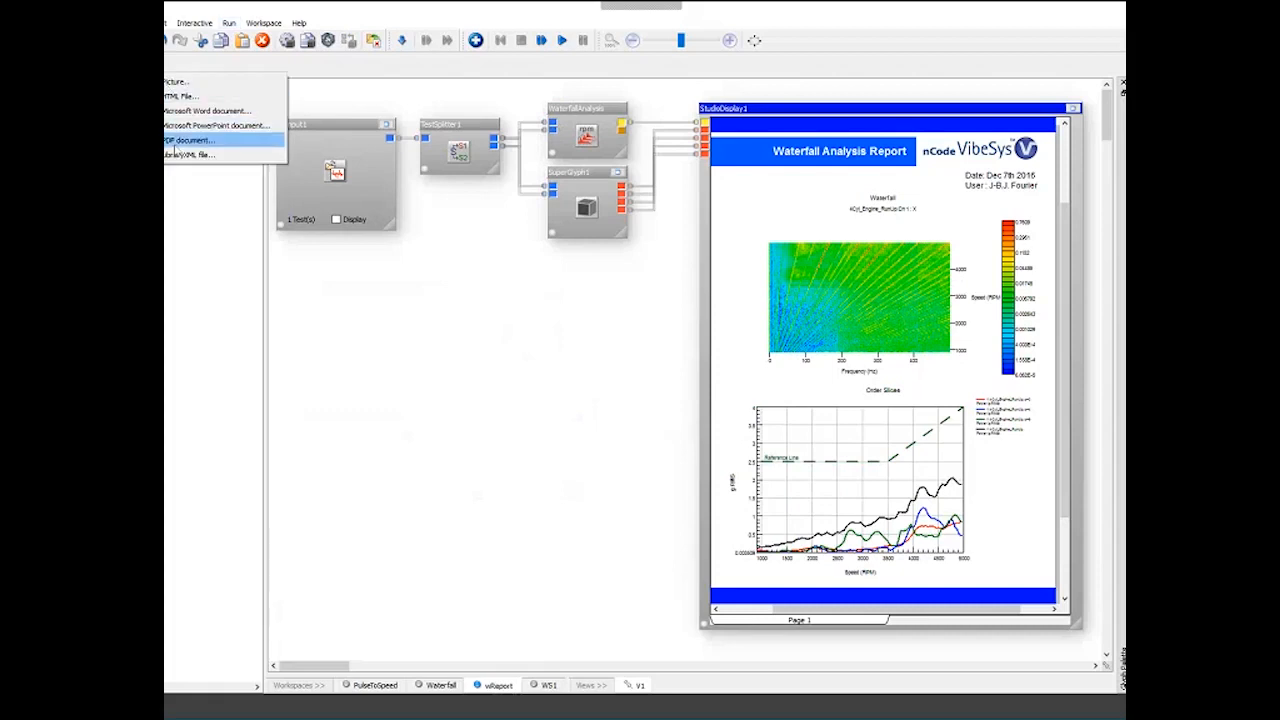
pyautogui.click(367, 355)
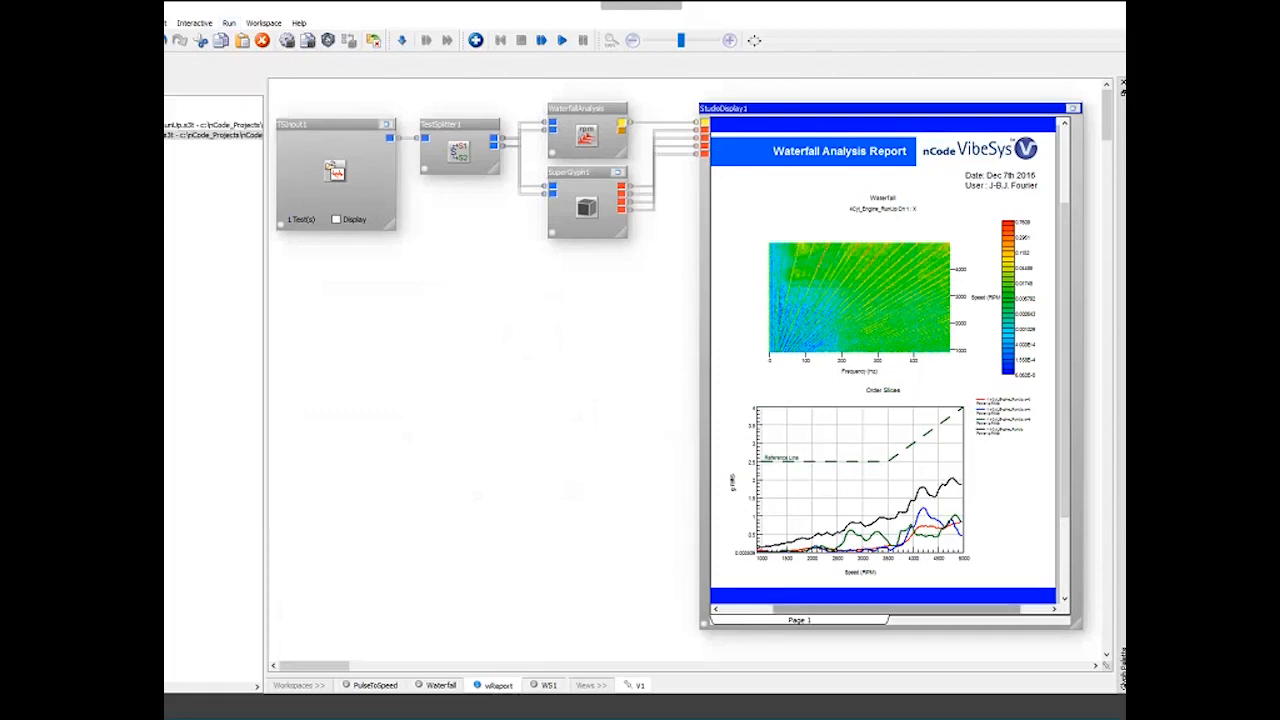